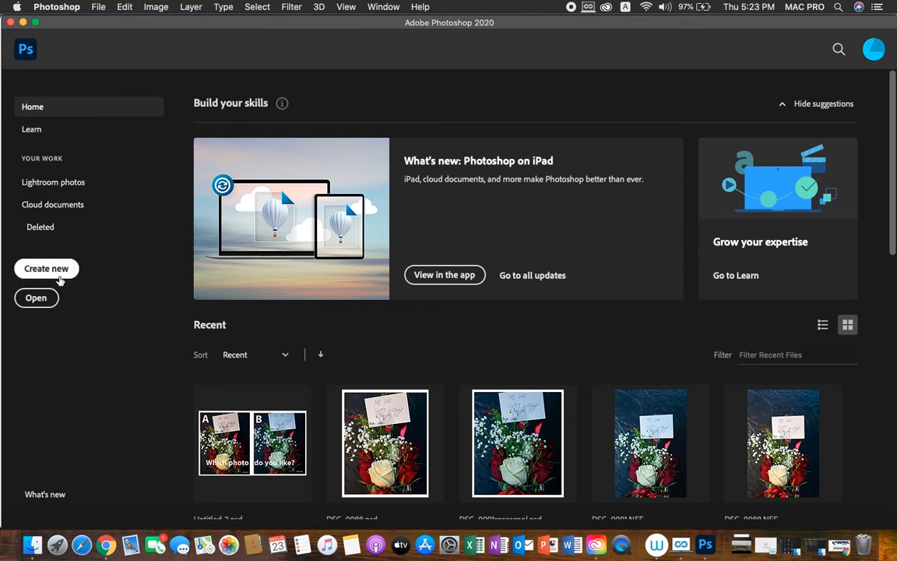
Create a new photo document from the Default Photoshop Size preset in portrait orientation, 12 x 16 cm
click(57, 268)
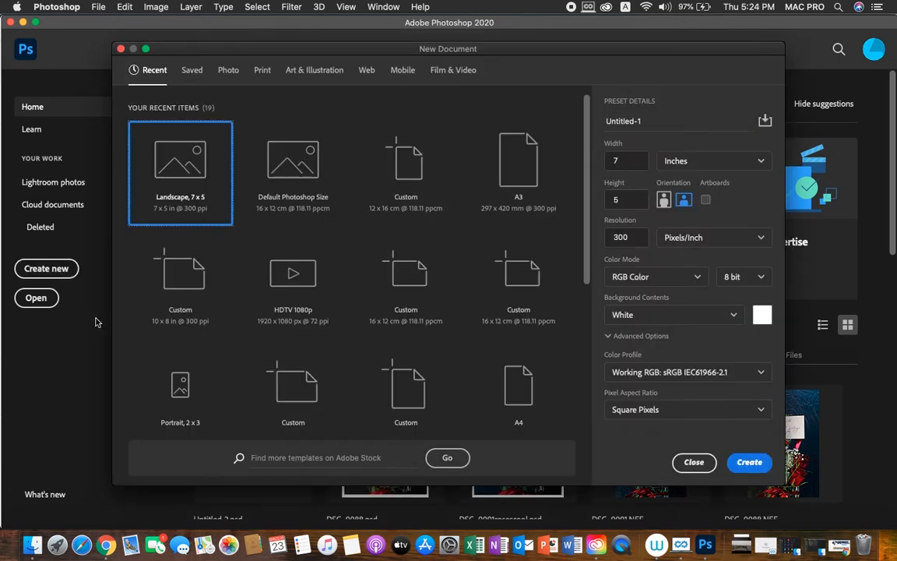
click(226, 70)
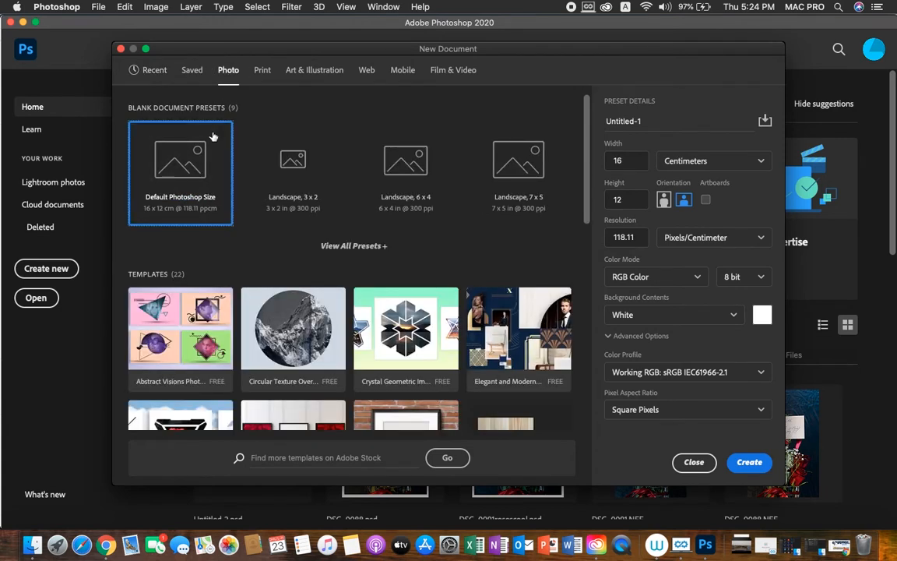
click(663, 199)
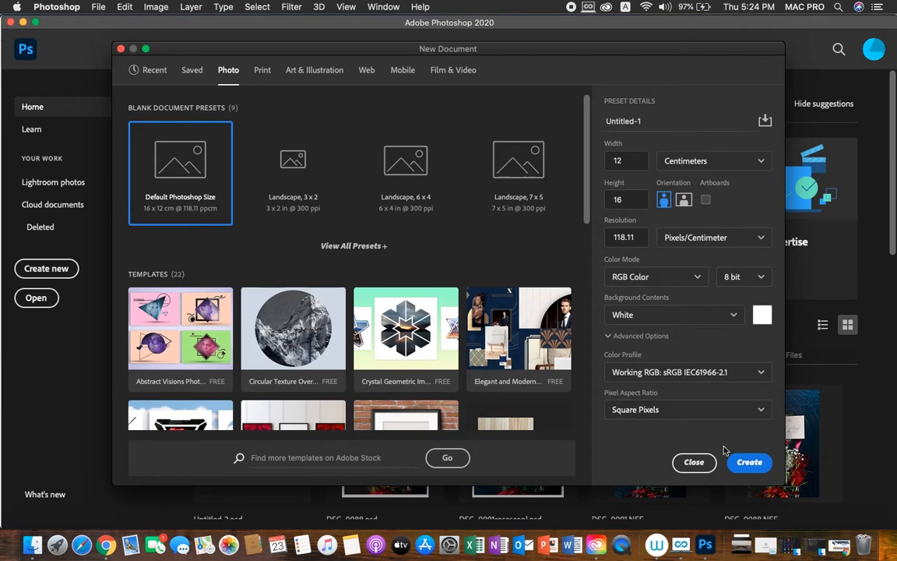
click(748, 463)
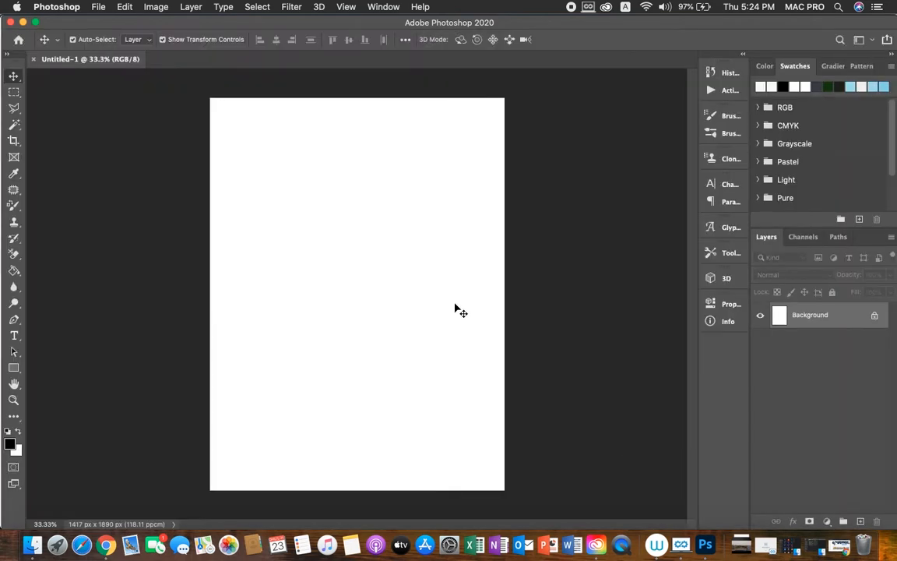
Start opening a file and browse to the DSLR folder on the TOSHIBA EXT drive
click(98, 7)
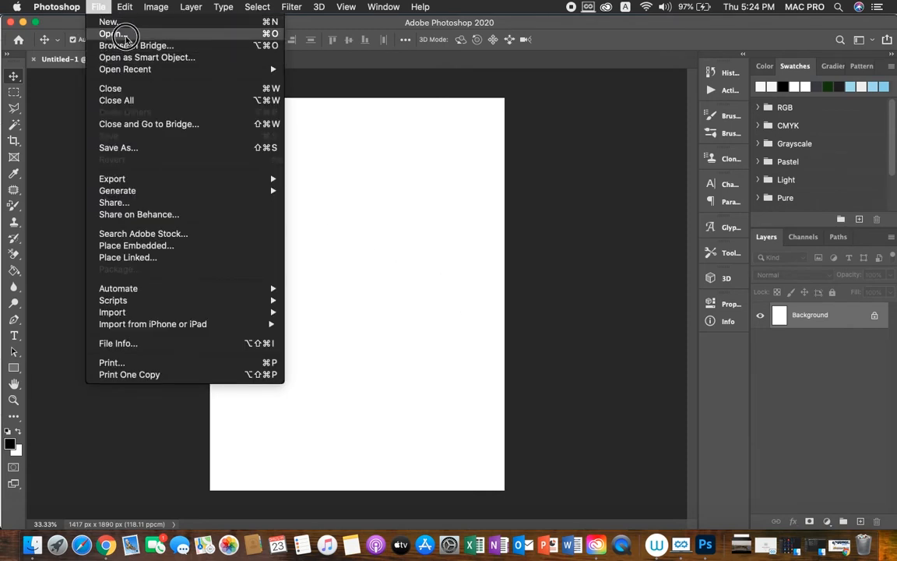
click(114, 34)
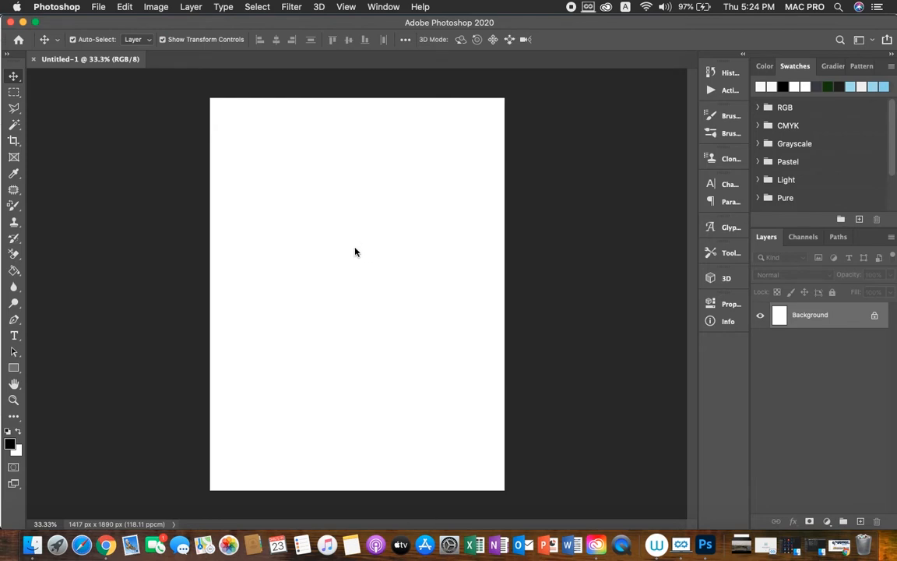
key(super+o)
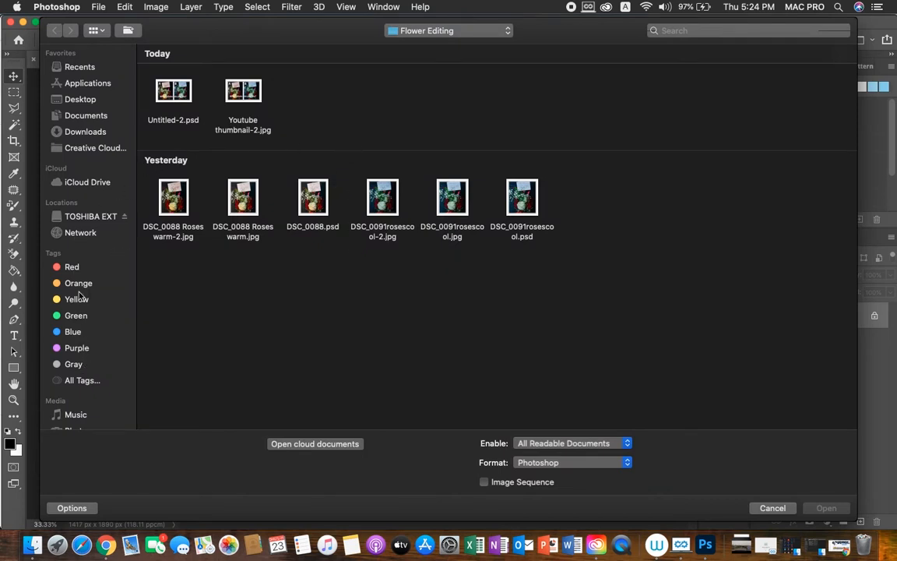
click(97, 218)
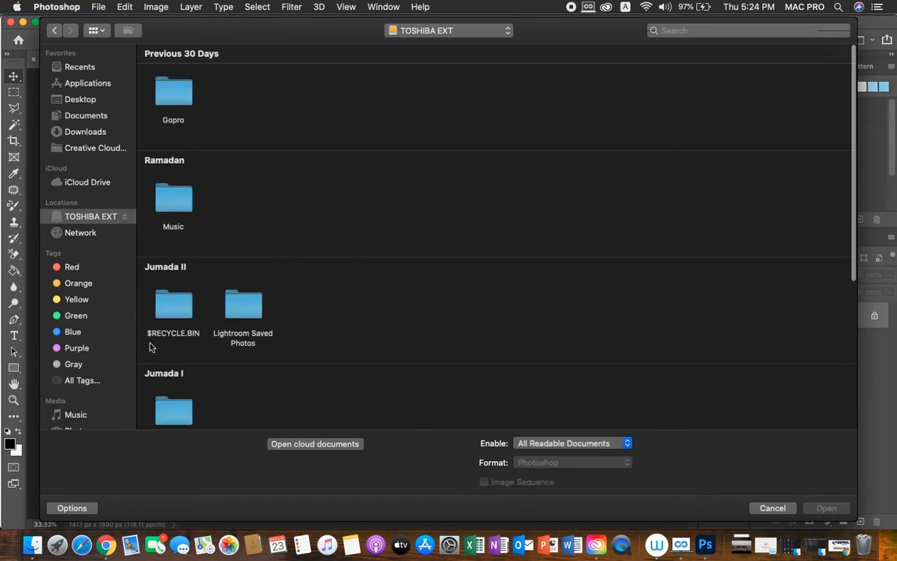
click(172, 200)
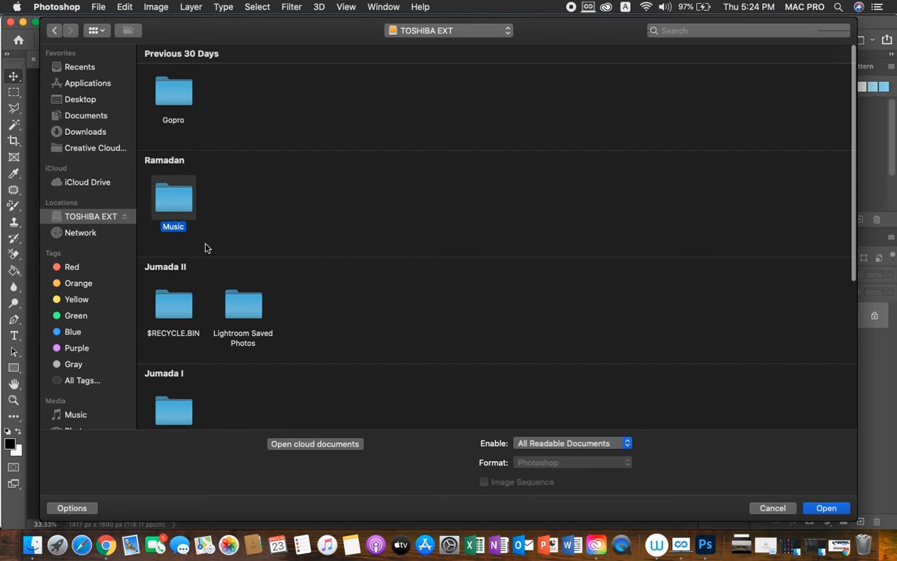
key(Down)
key(Down)
key(Down)
key(Down)
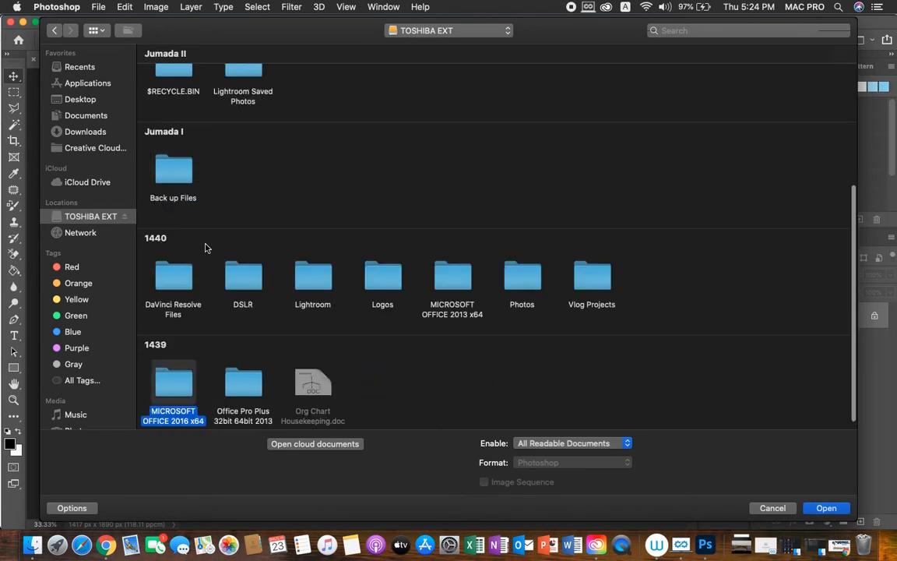
click(259, 261)
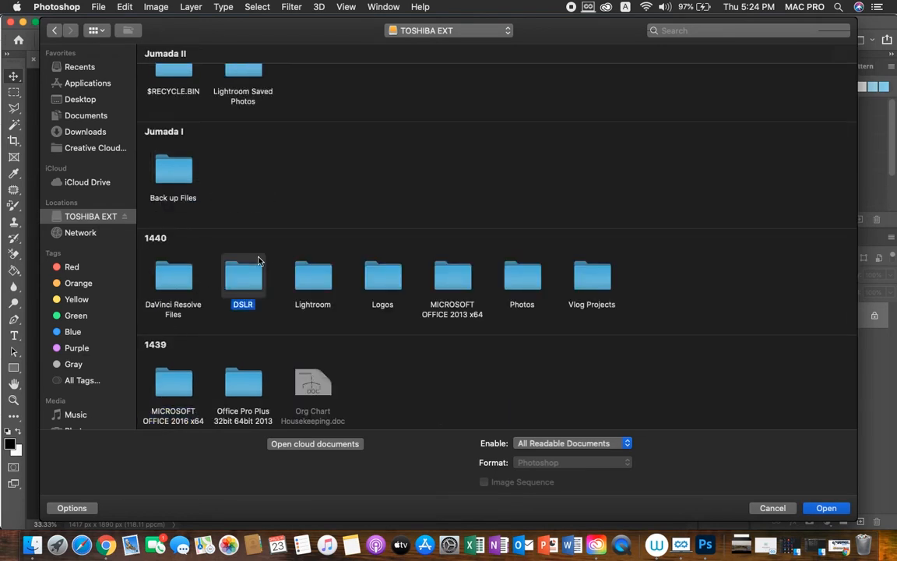
click(826, 508)
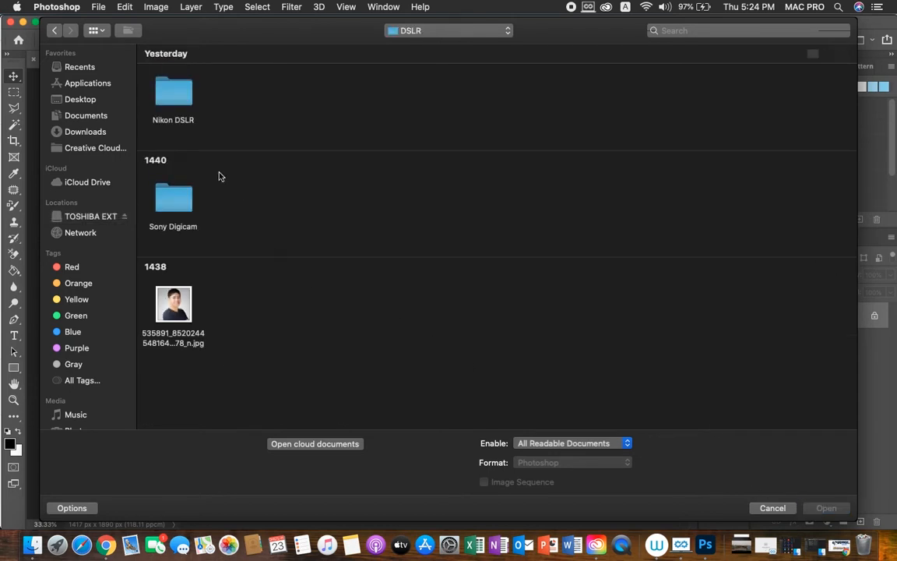
Go into the Nikon DSLR folder and open its 100D53092 Roses subfolder
click(173, 93)
click(819, 509)
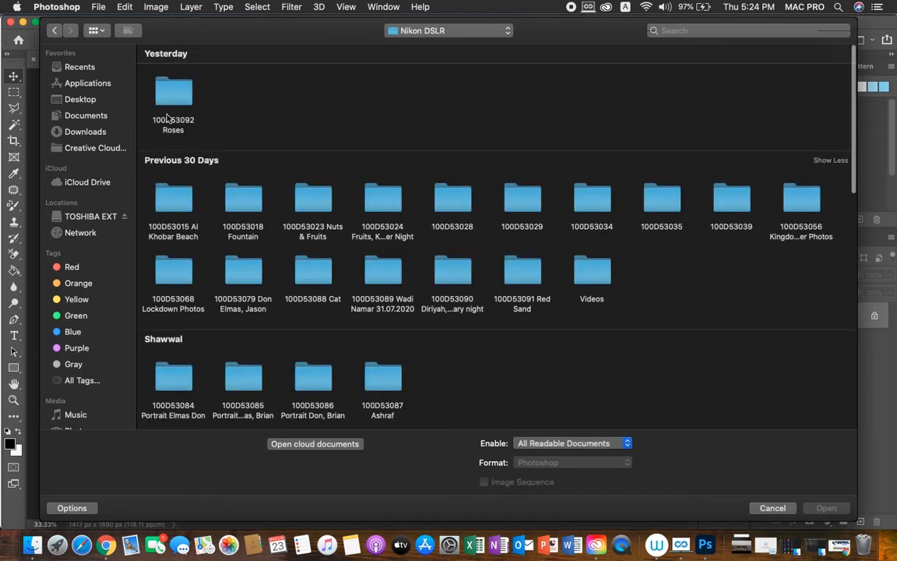
click(161, 88)
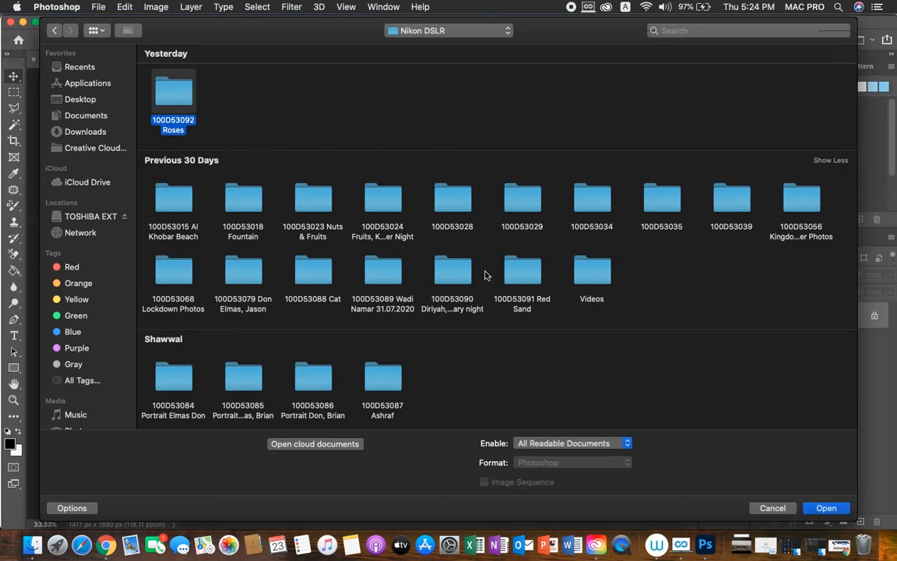
key(Return)
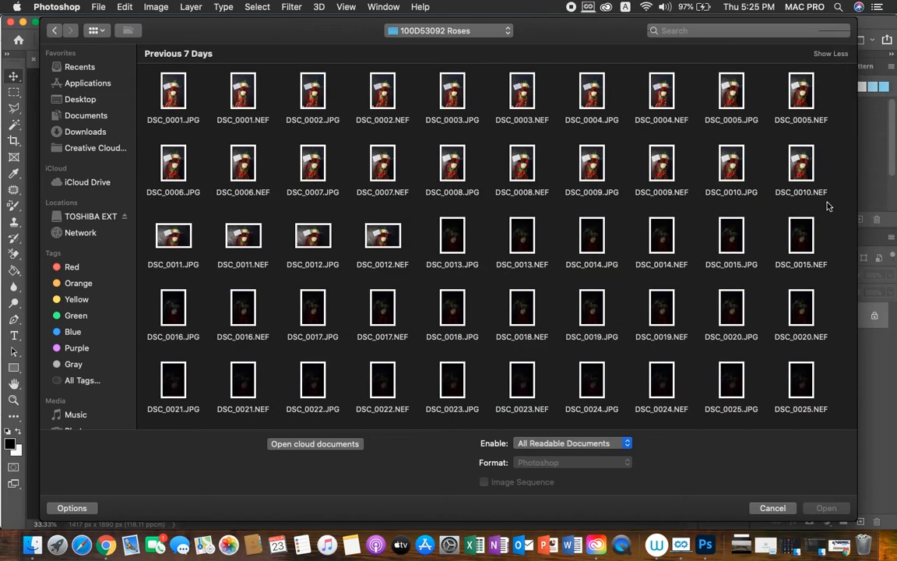
Find the raw photo DSC_0093.NEF at the end of the Roses folder and open it in Camera Raw
click(593, 380)
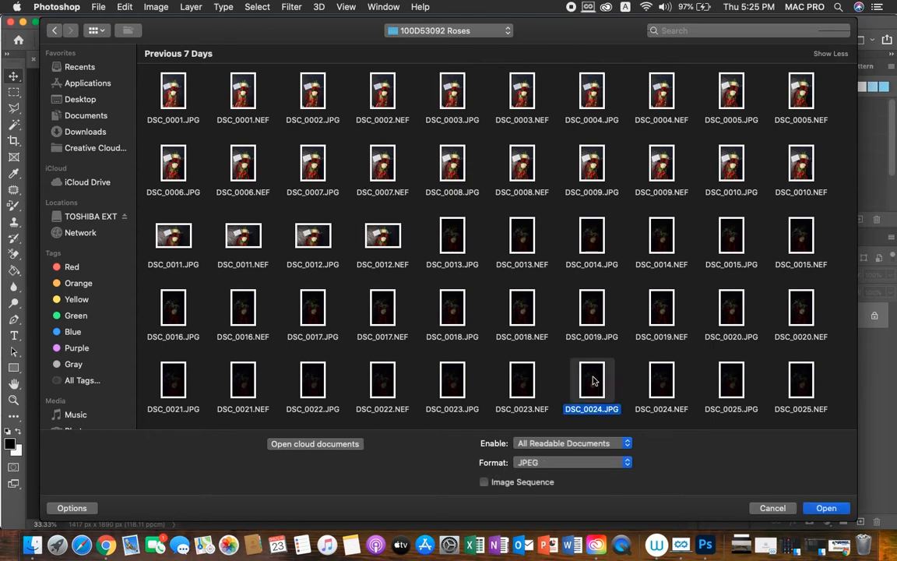
key(Down)
key(Down)
key(Down)
key(Down)
key(Down)
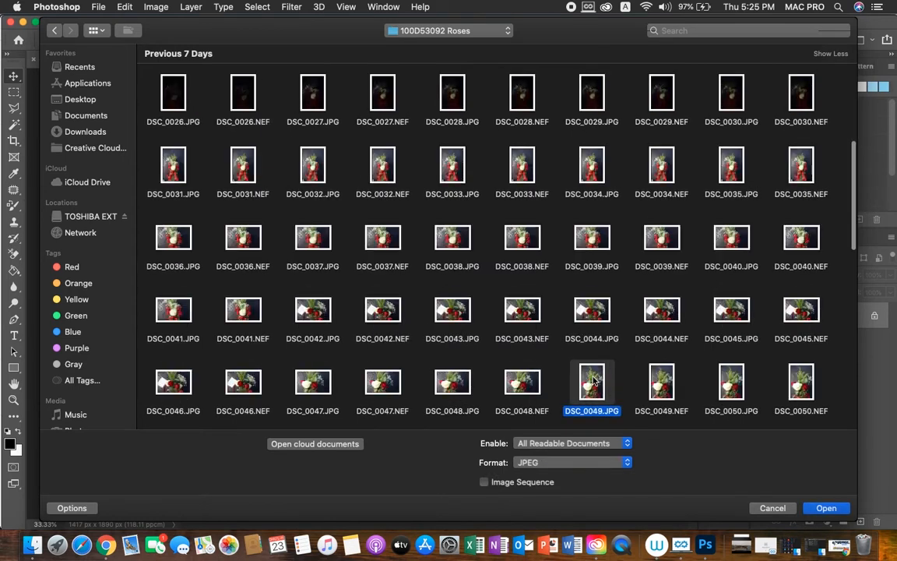
key(Down)
key(Down)
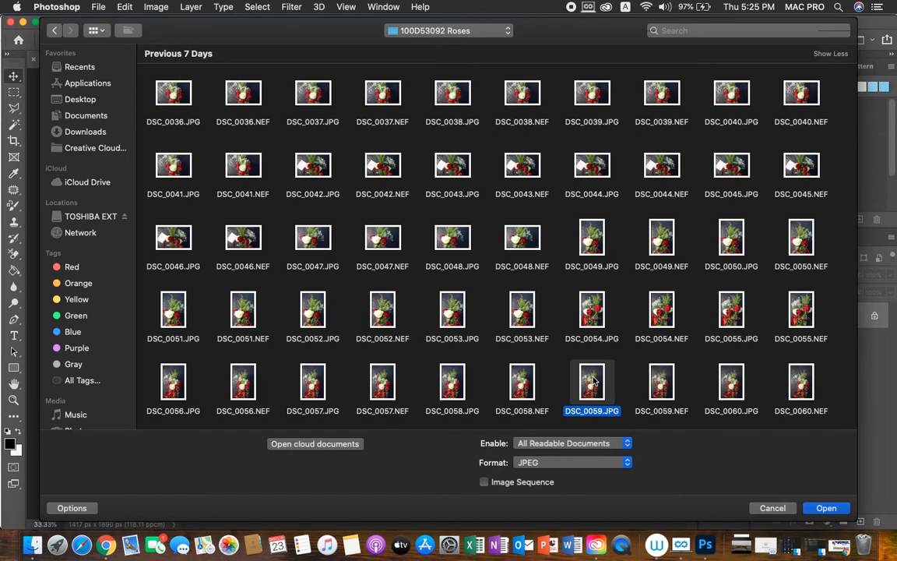
key(Down)
key(Down)
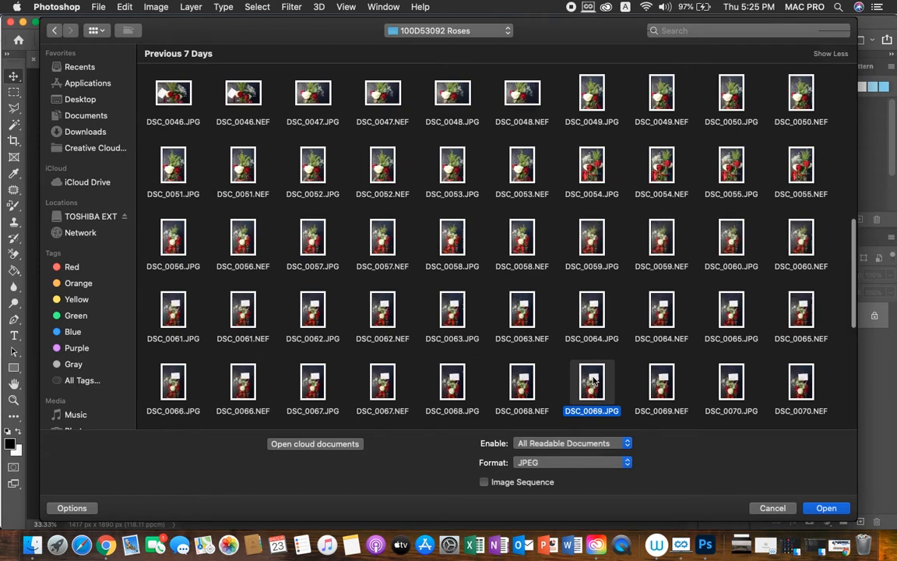
key(Down)
key(Down)
key(Down)
key(Down)
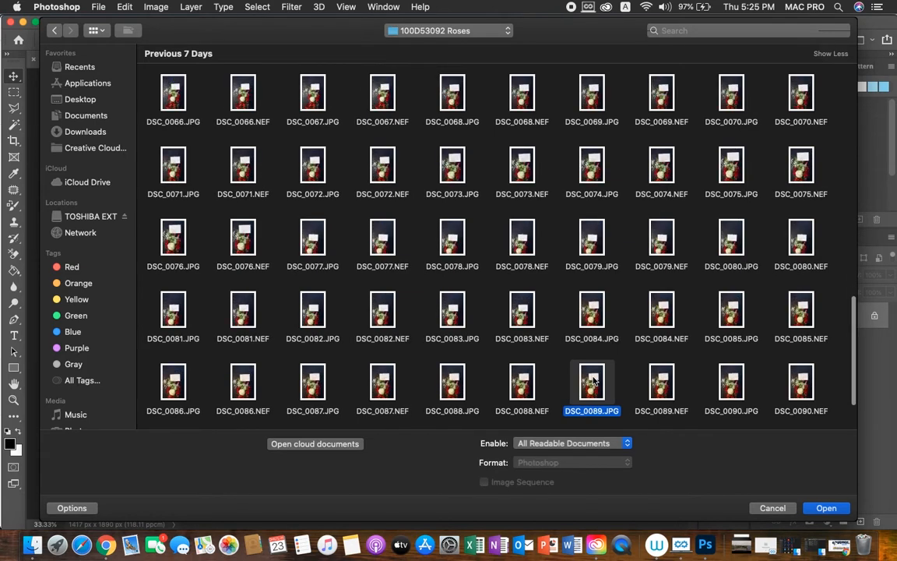
key(Down)
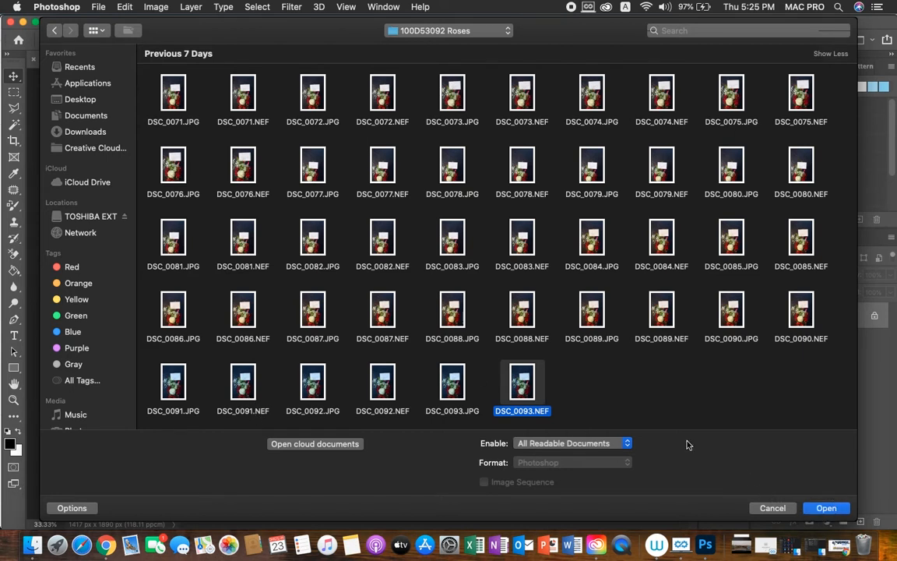
key(Escape)
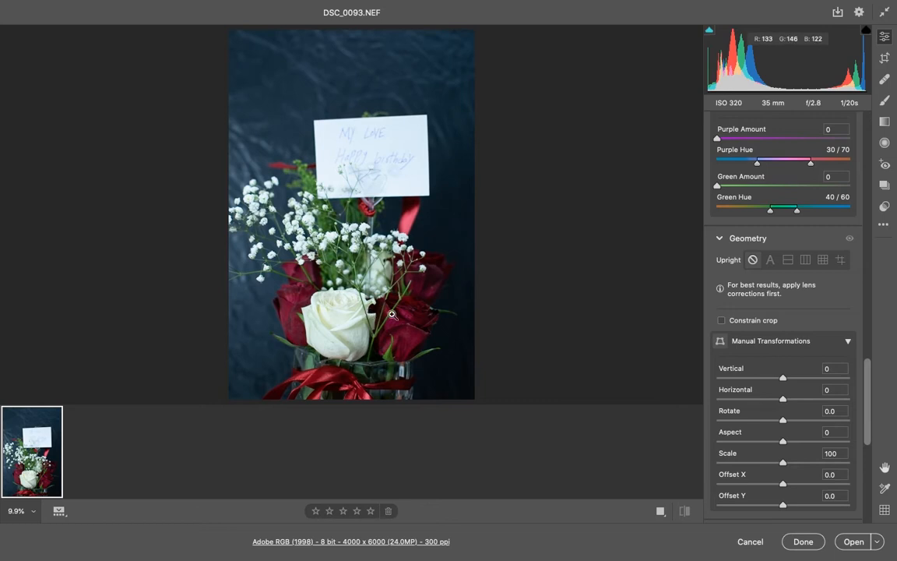
Switch the photo's profile to Adobe Vivid and lower Highlights to -37
drag(869, 354, 873, 104)
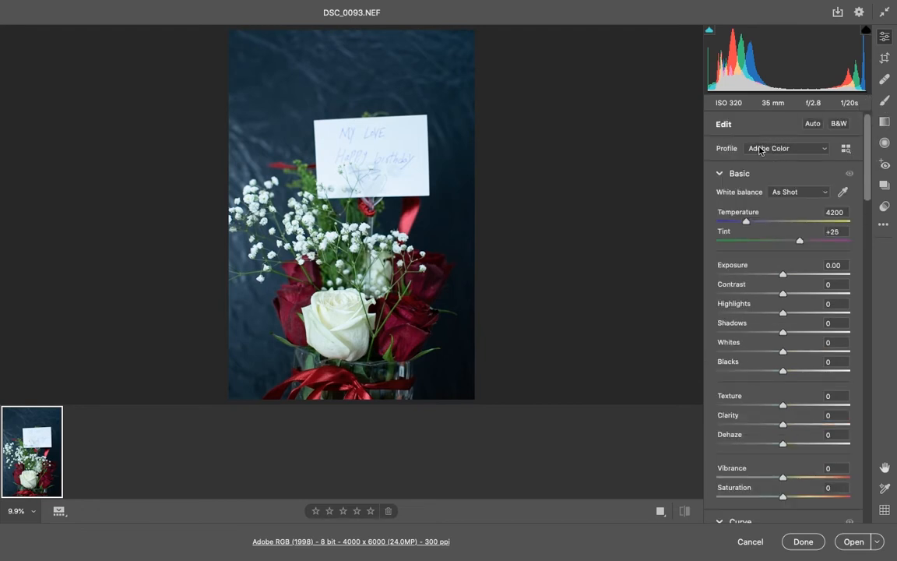
click(806, 147)
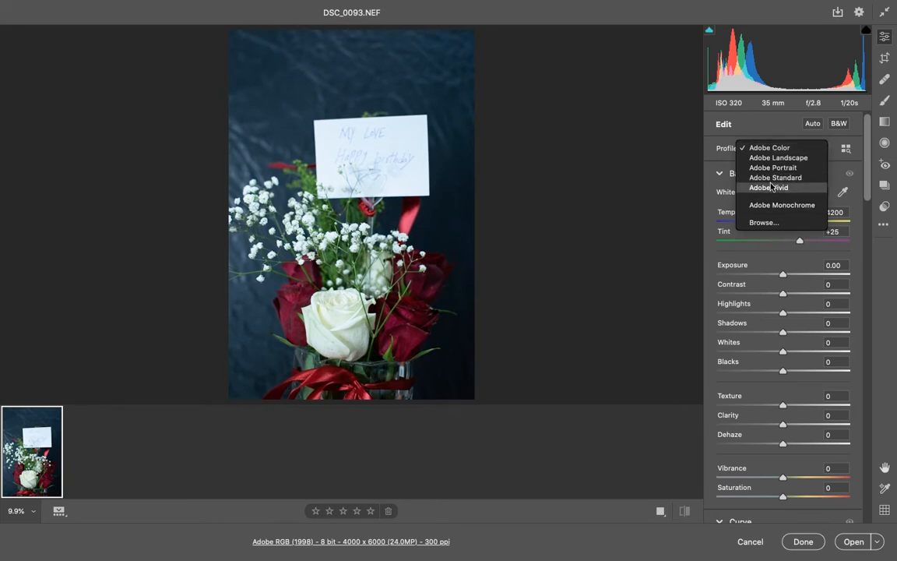
click(770, 188)
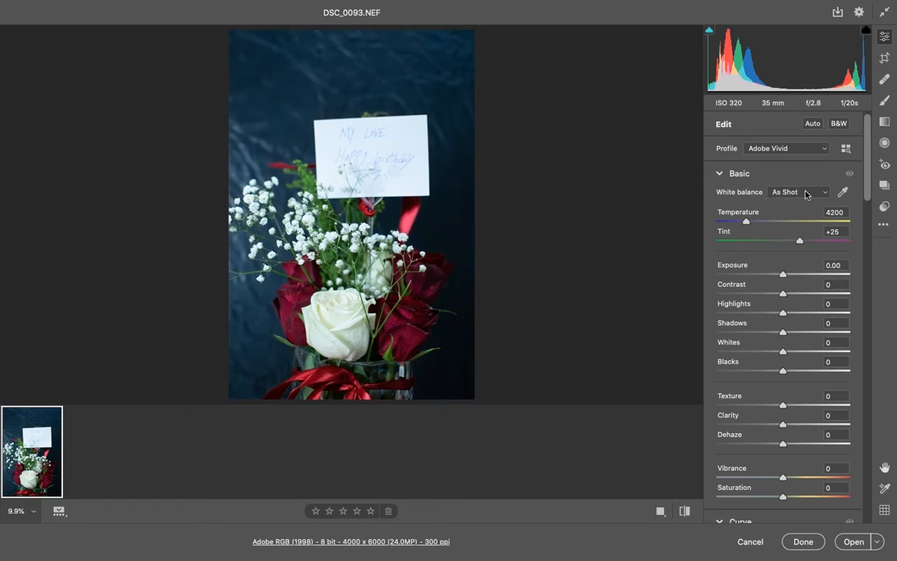
drag(866, 176, 866, 198)
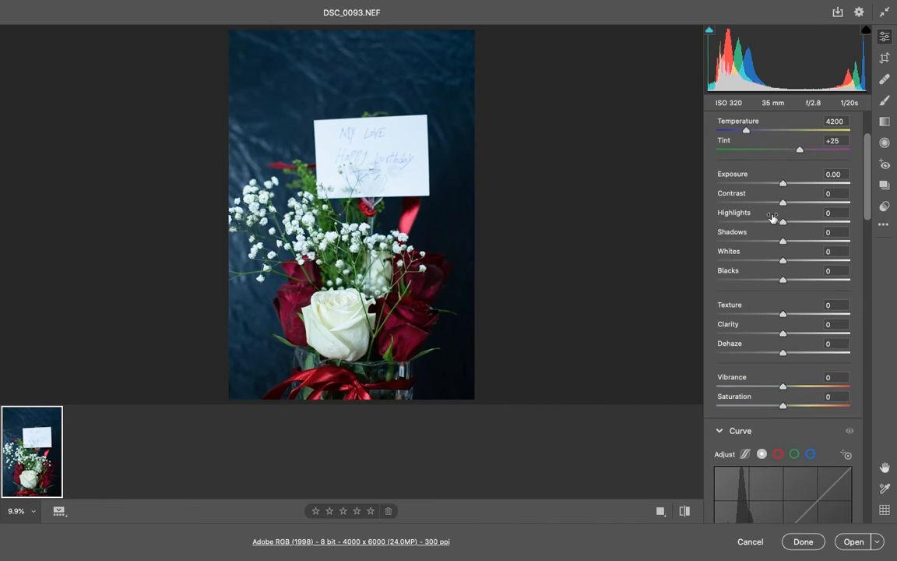
drag(783, 220, 758, 223)
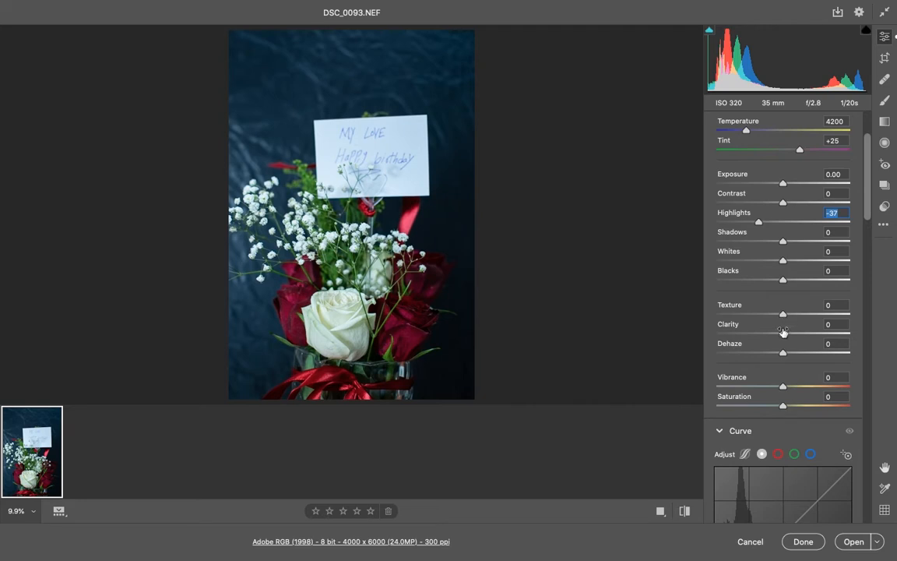
Raise Clarity to +7 and Dehaze to +8
drag(783, 333, 787, 334)
drag(786, 353, 788, 354)
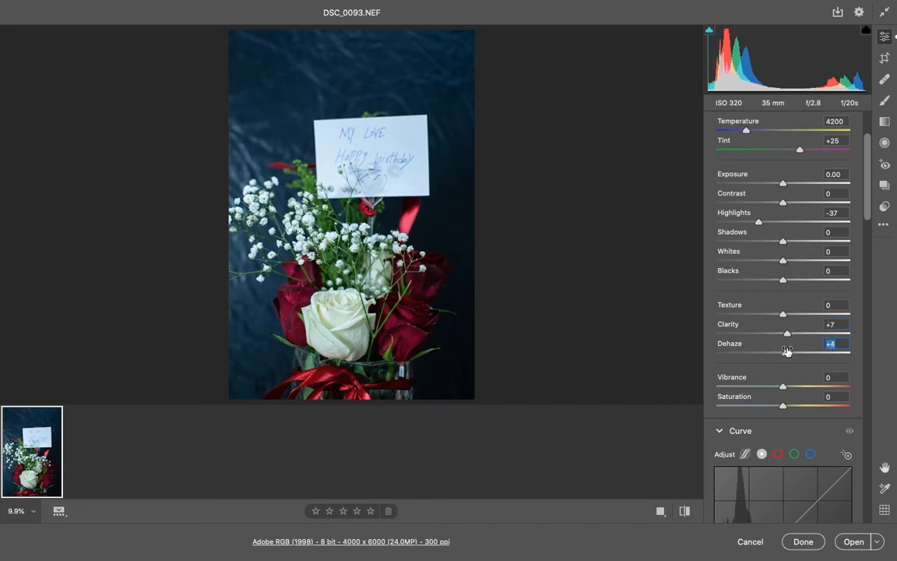
drag(787, 354, 787, 352)
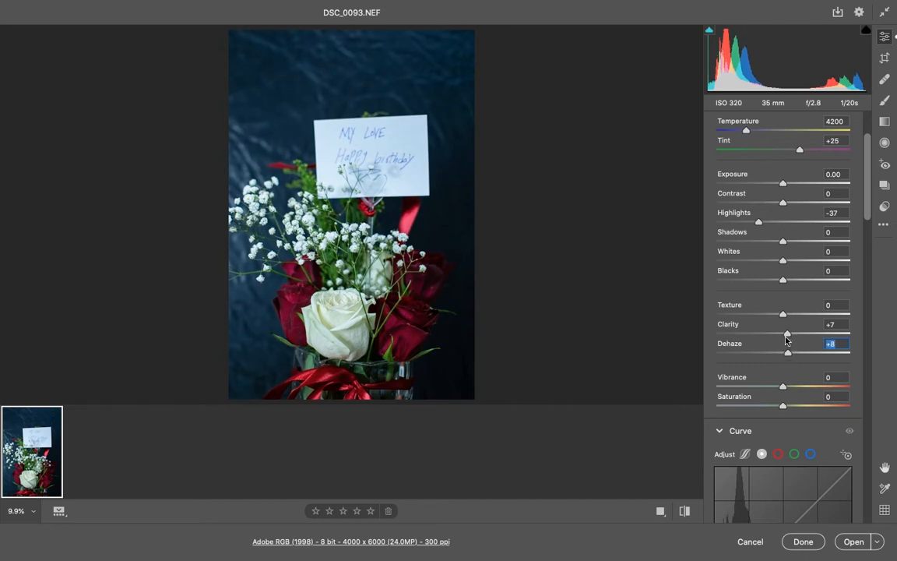
Raise Vibrance to +16 and Saturation to +3
drag(869, 213, 871, 246)
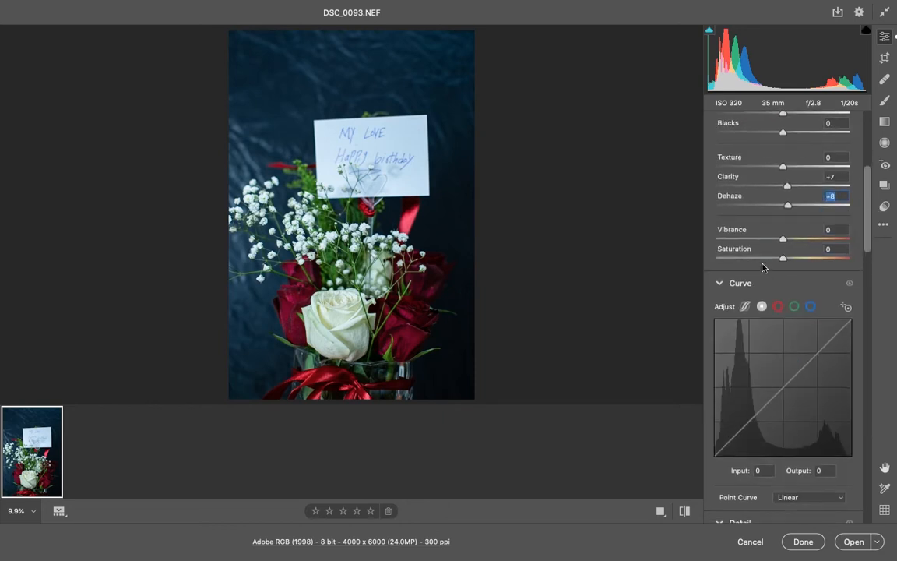
drag(782, 241, 796, 242)
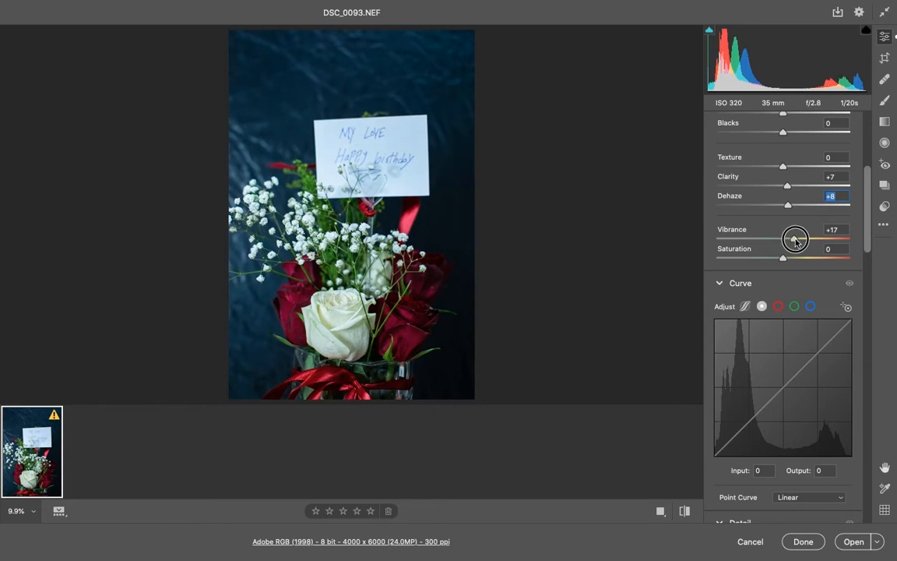
drag(795, 241, 783, 255)
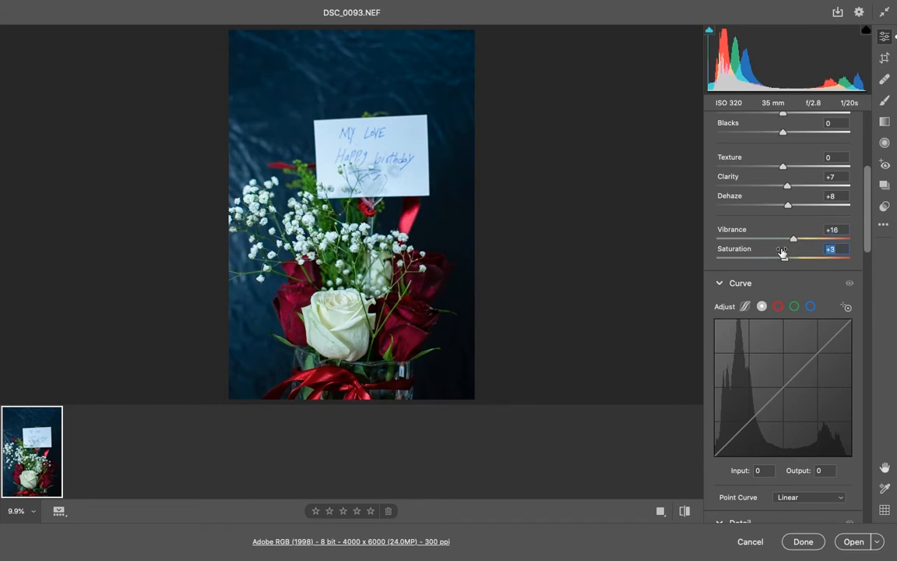
Turn on Remove chromatic aberration and Use profile corrections in the Optics settings
drag(866, 215, 870, 368)
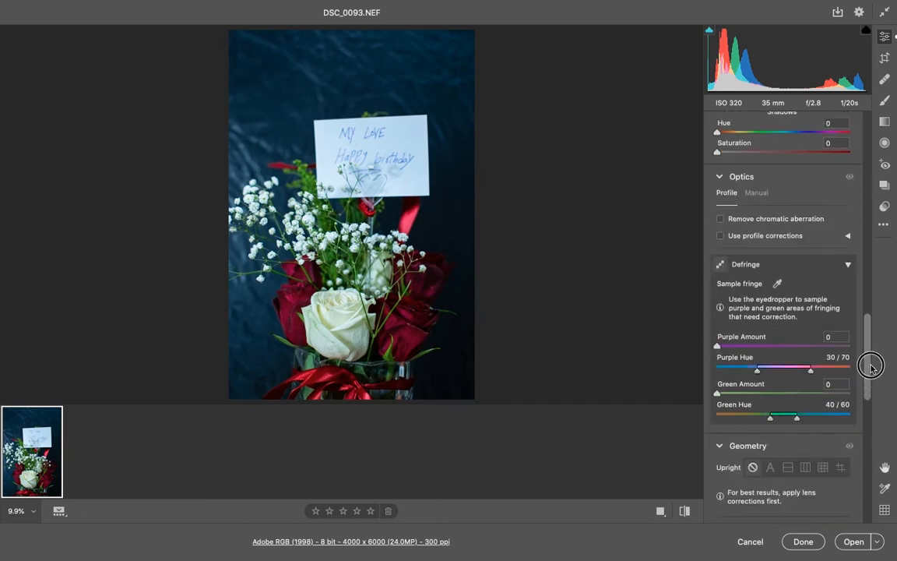
click(721, 220)
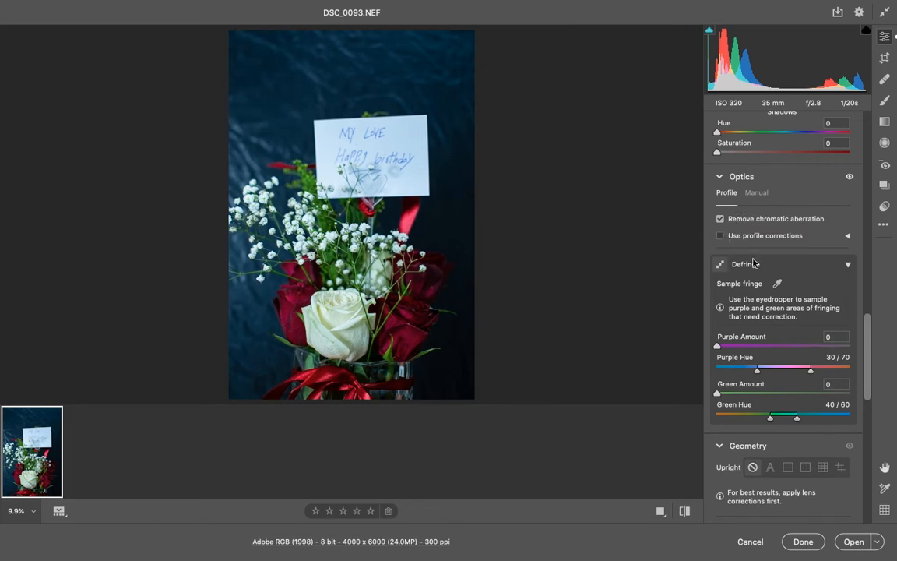
click(749, 237)
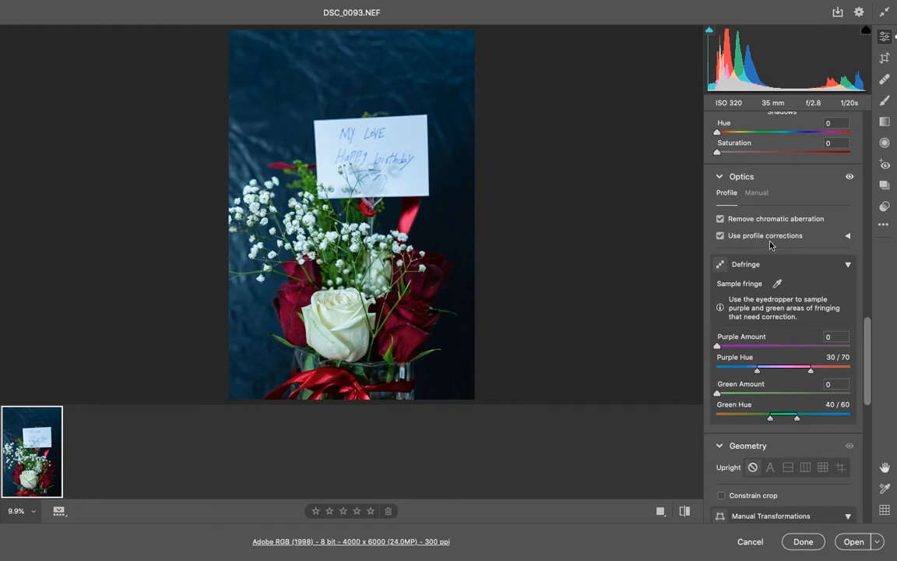
Open the adjusted rose photo from Camera Raw as a Photoshop document and unlock its Background layer
drag(870, 348, 869, 467)
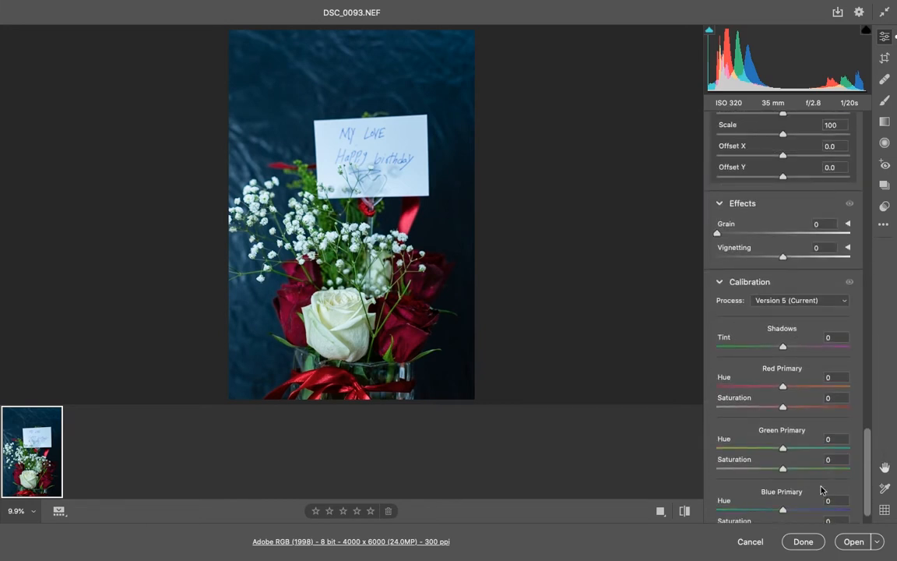
click(852, 539)
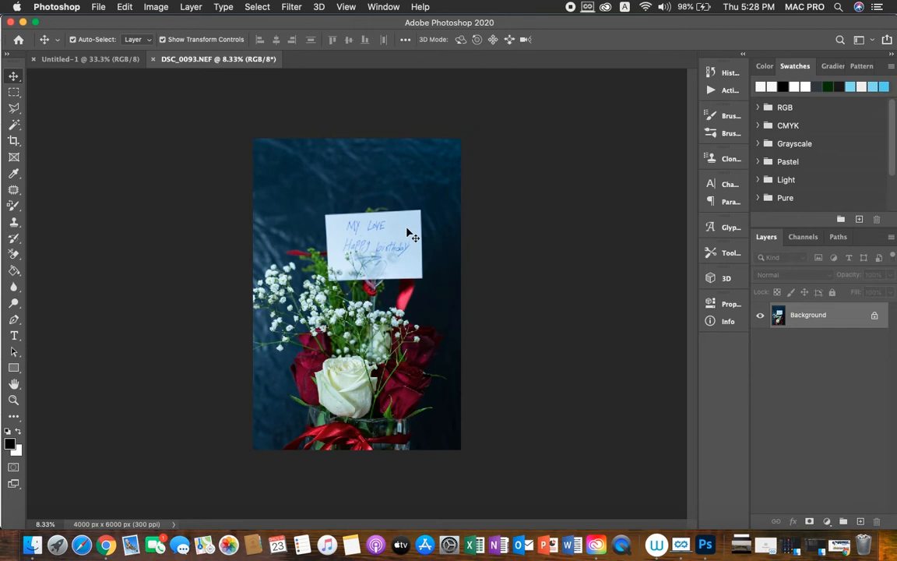
click(873, 315)
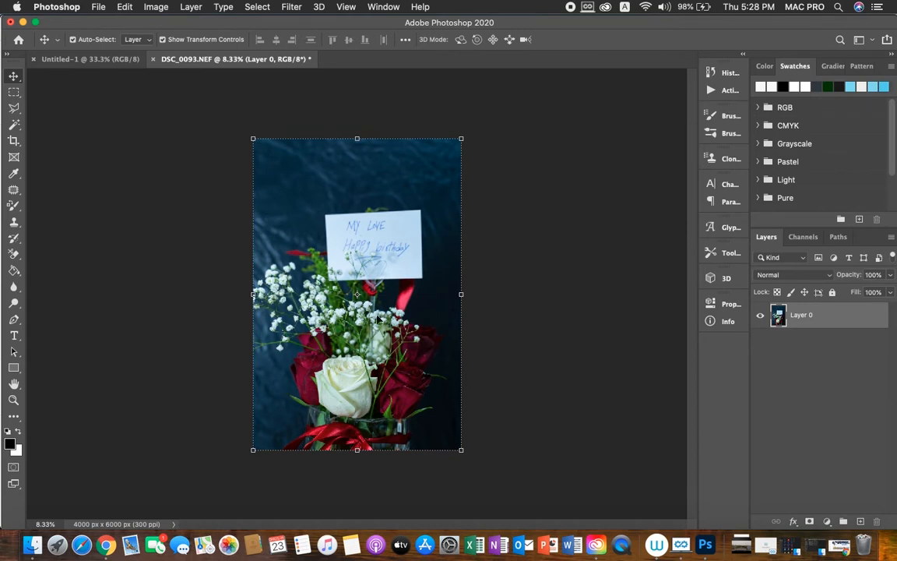
Crop away the dark background above the card and rotate the photo slightly counterclockwise, trimming it to about 3756 x 4483 px
click(14, 142)
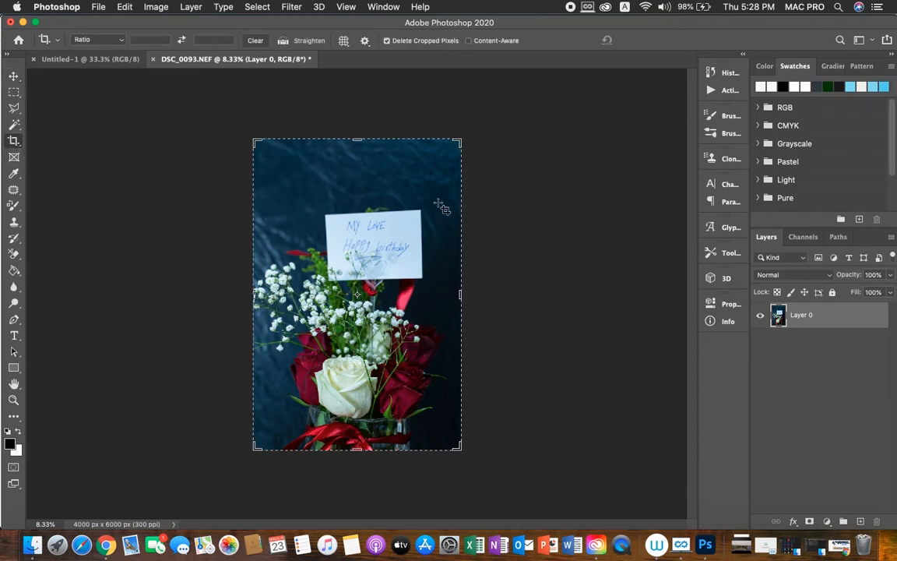
drag(459, 142, 461, 173)
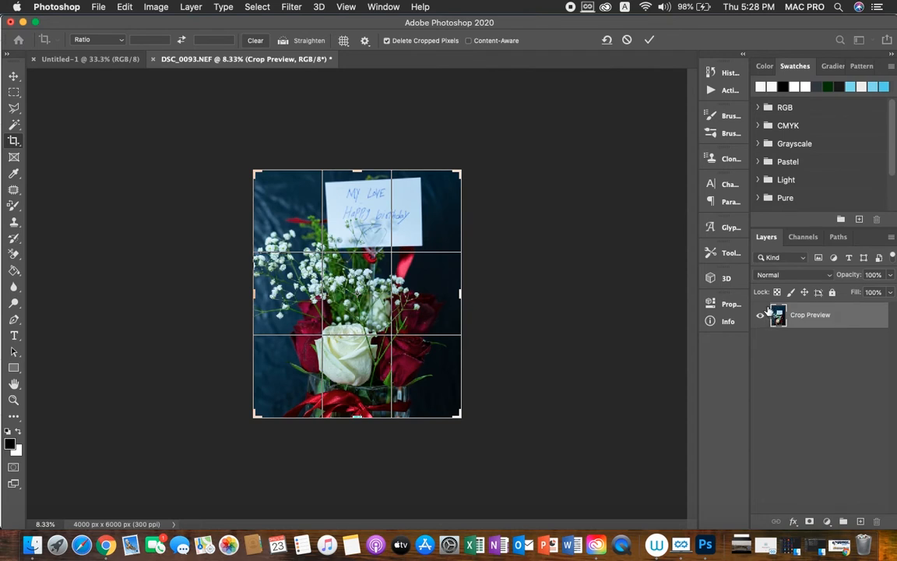
click(647, 39)
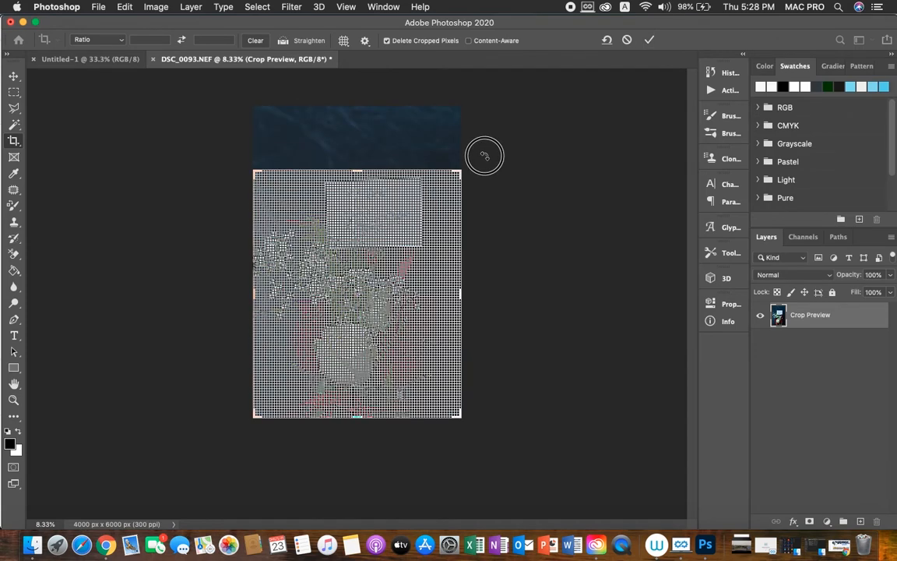
drag(483, 155, 480, 154)
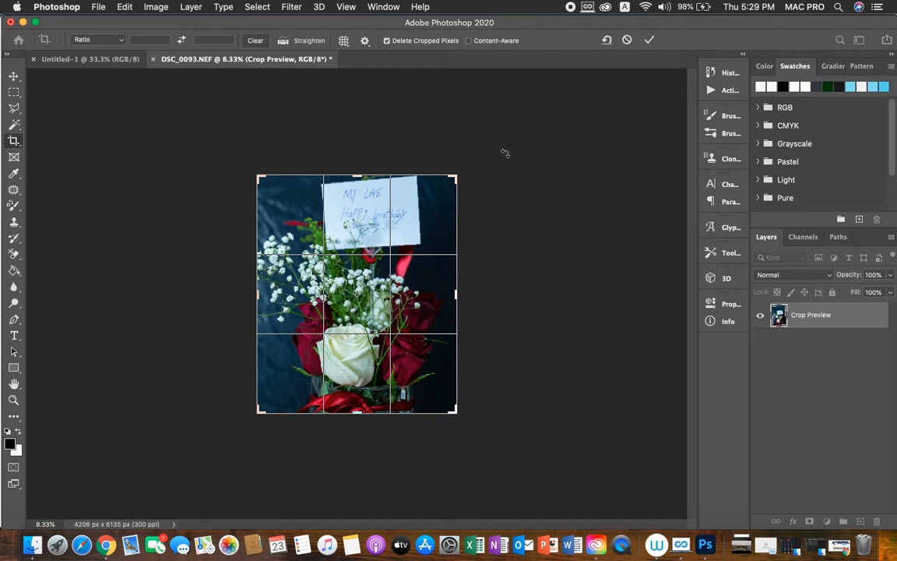
drag(474, 154, 471, 158)
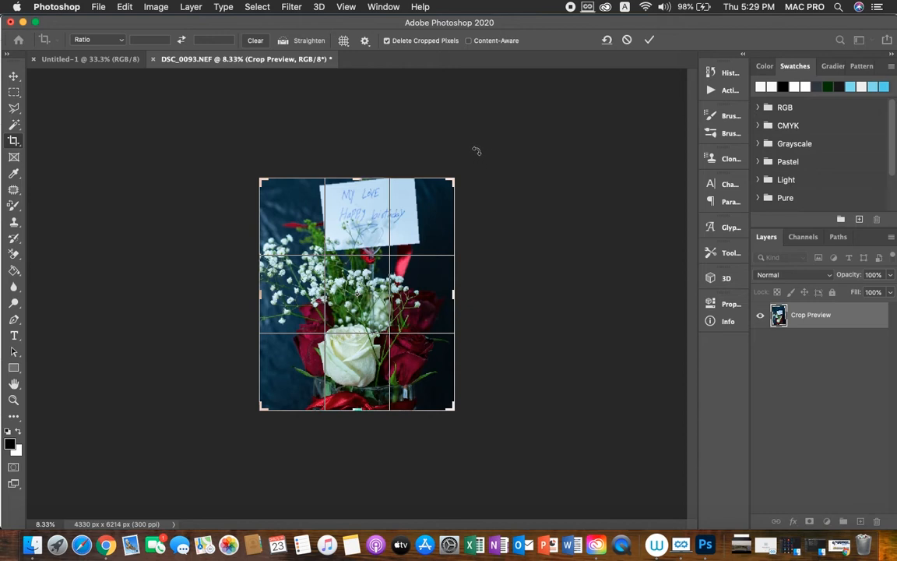
click(648, 39)
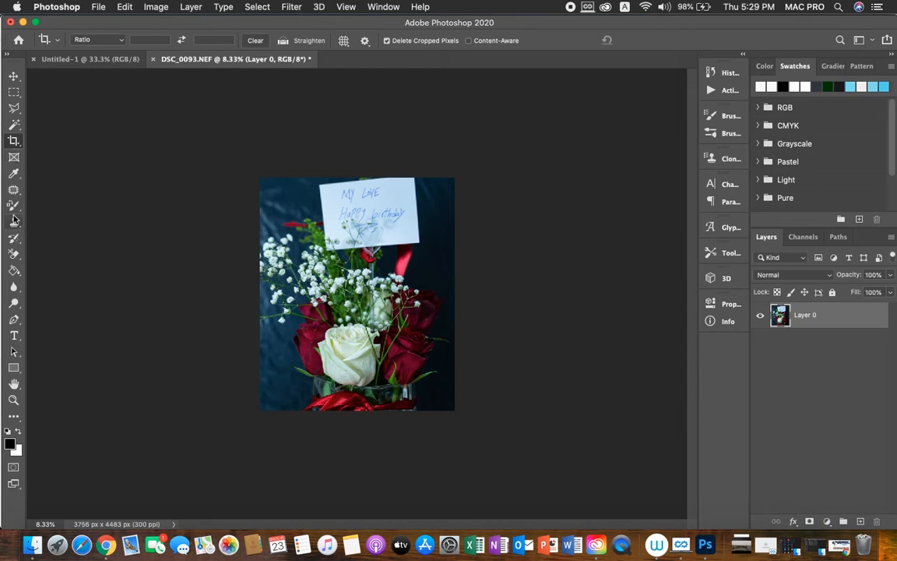
click(17, 369)
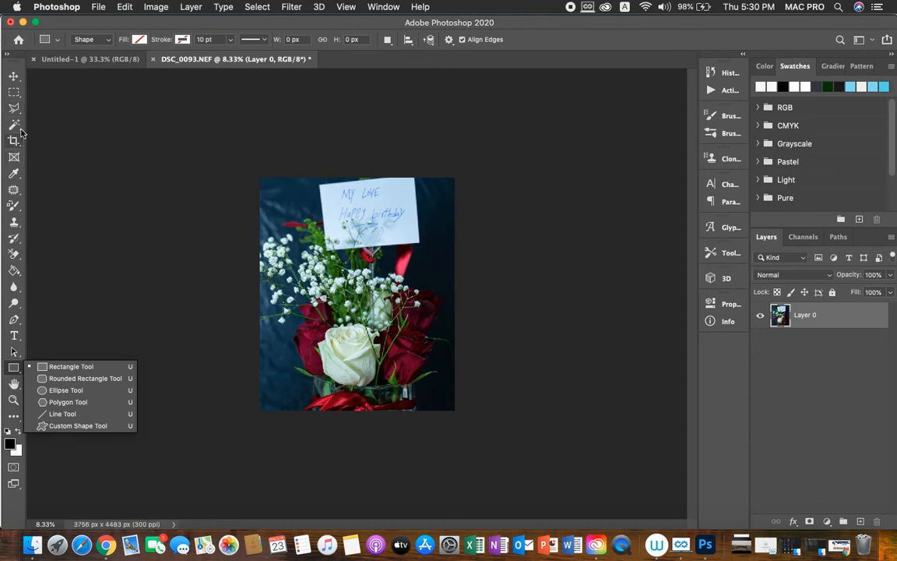
click(13, 76)
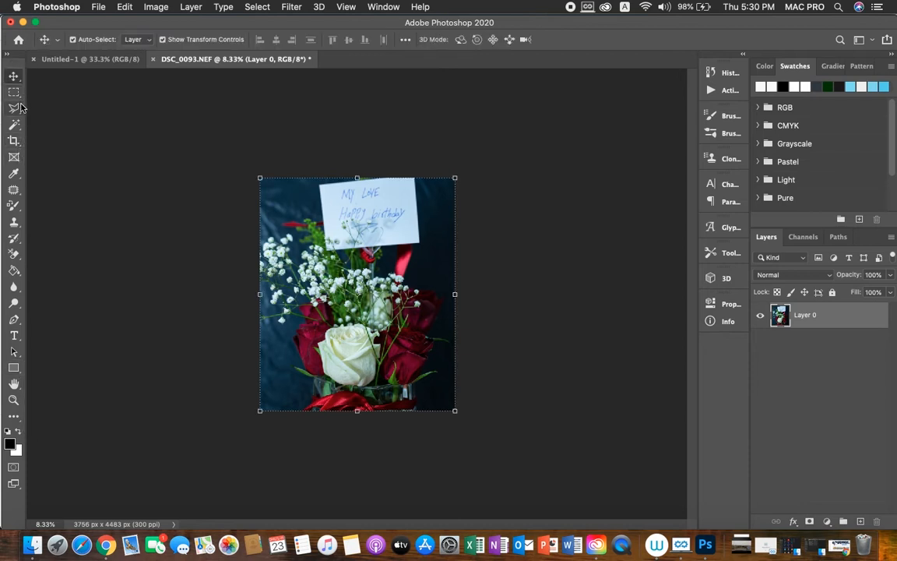
click(17, 94)
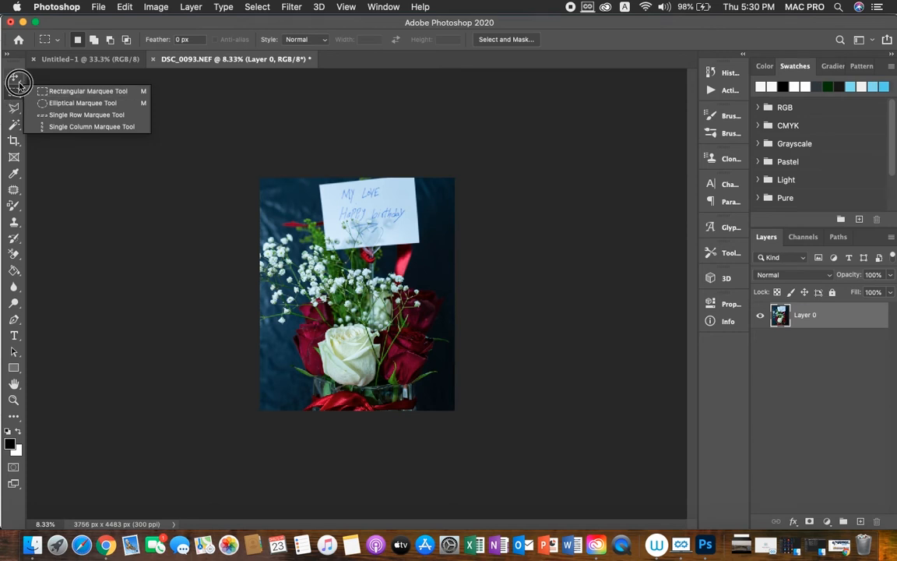
click(17, 79)
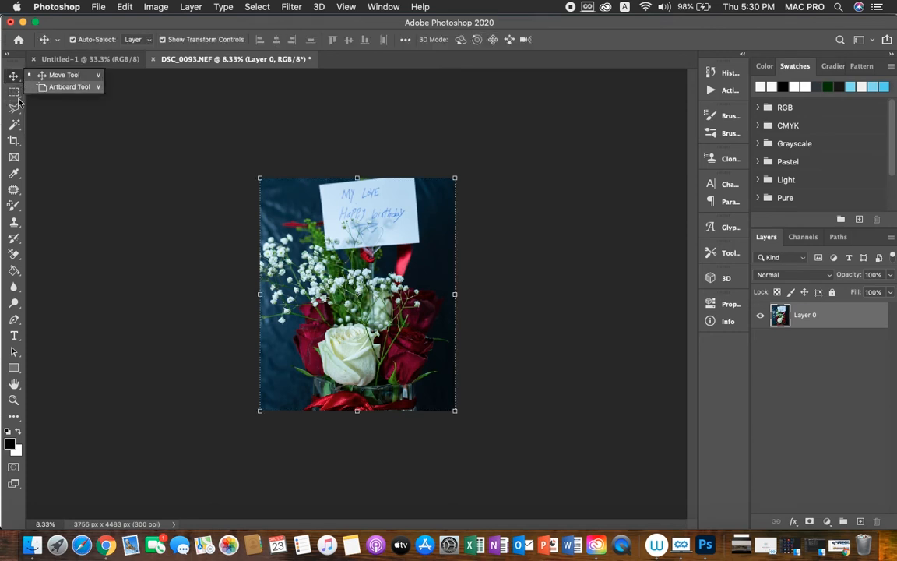
Try to straighten the layer along a ruler line drawn across the vase rim, and undo the straightening
click(20, 178)
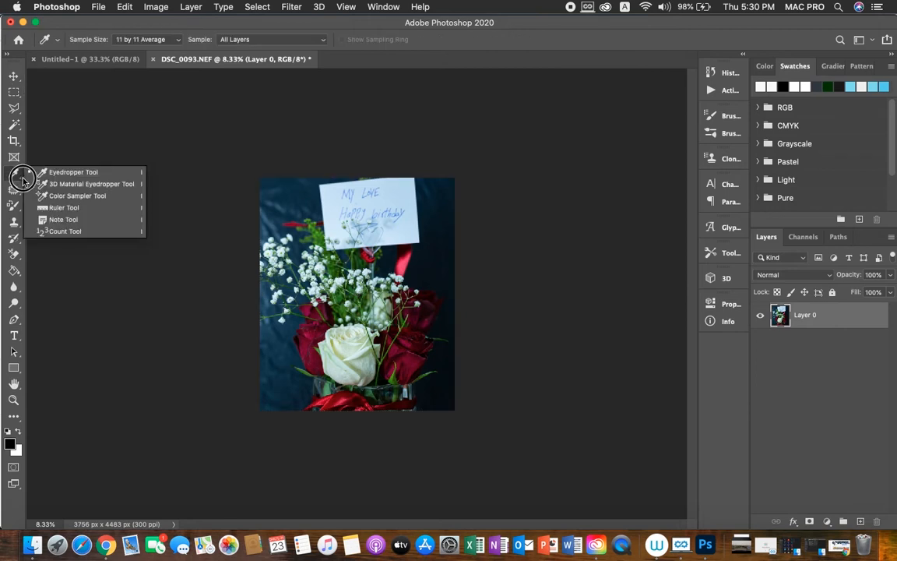
click(45, 207)
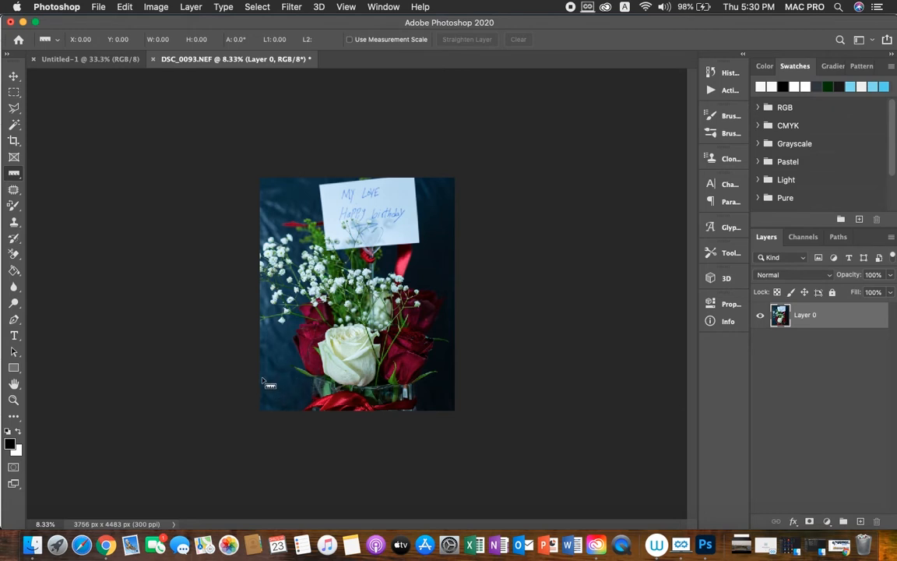
drag(264, 383, 456, 384)
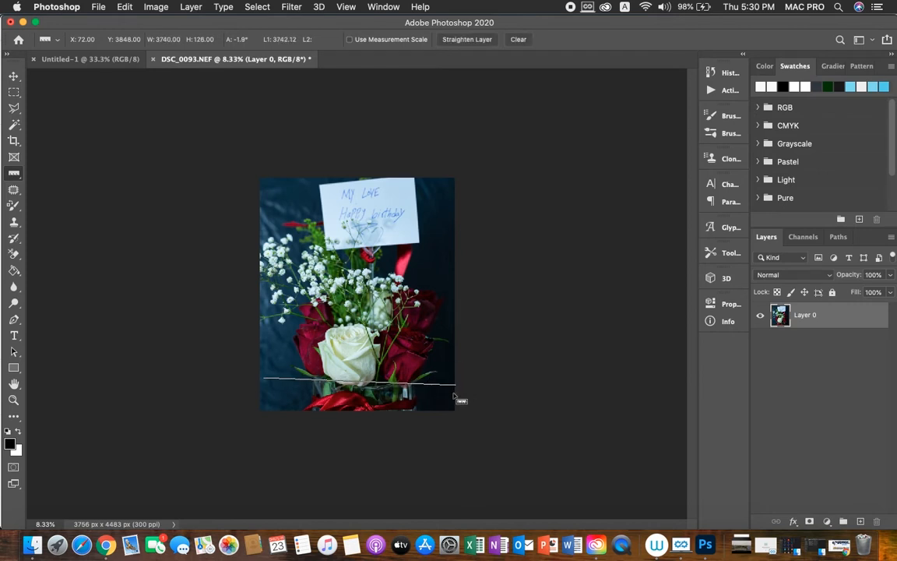
drag(266, 381, 259, 383)
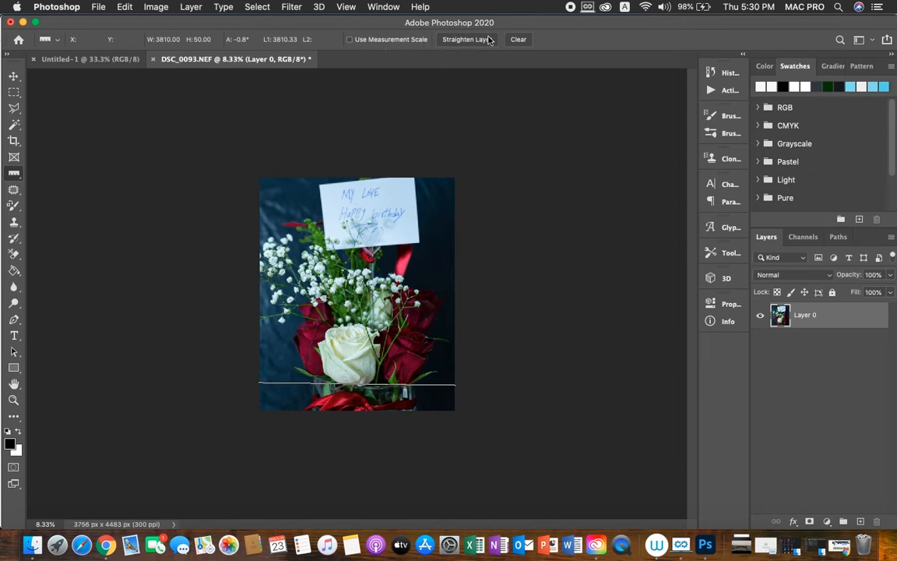
click(351, 39)
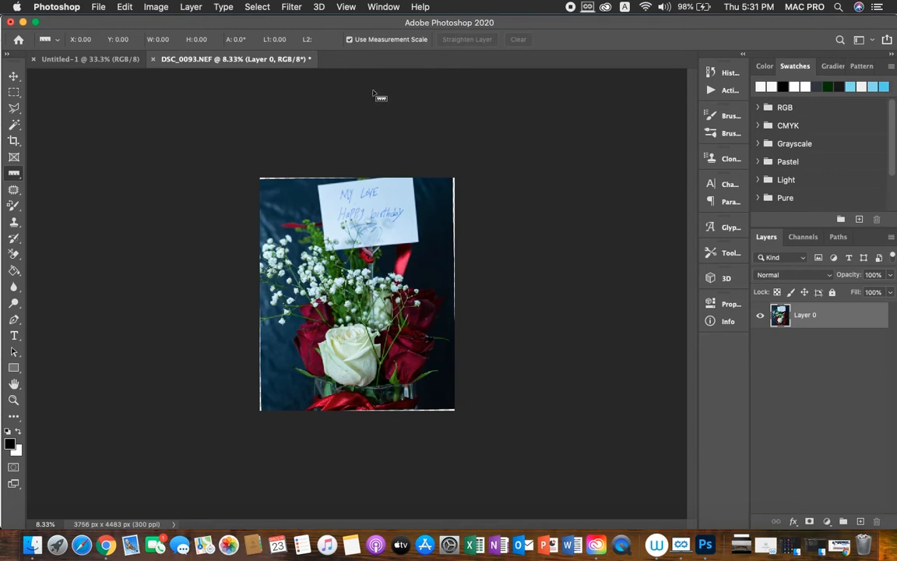
click(48, 40)
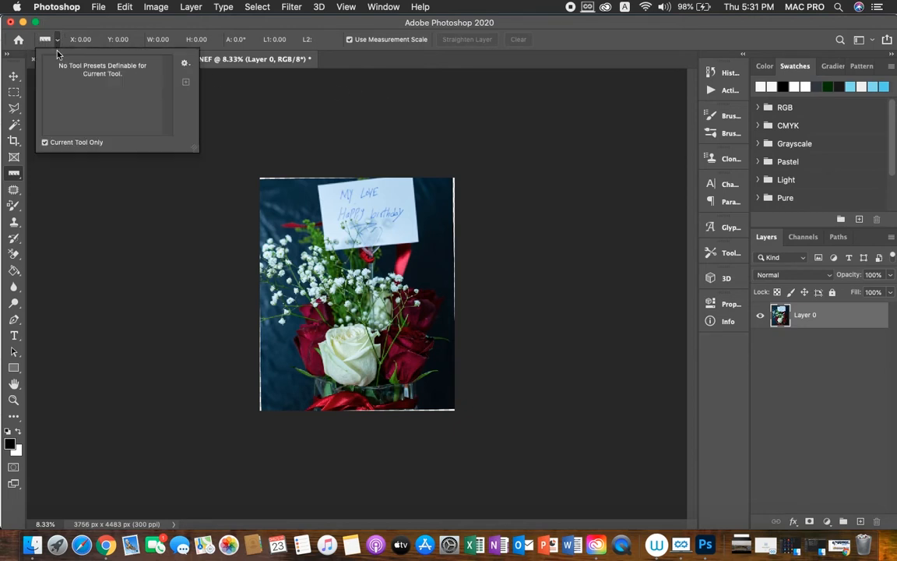
click(527, 247)
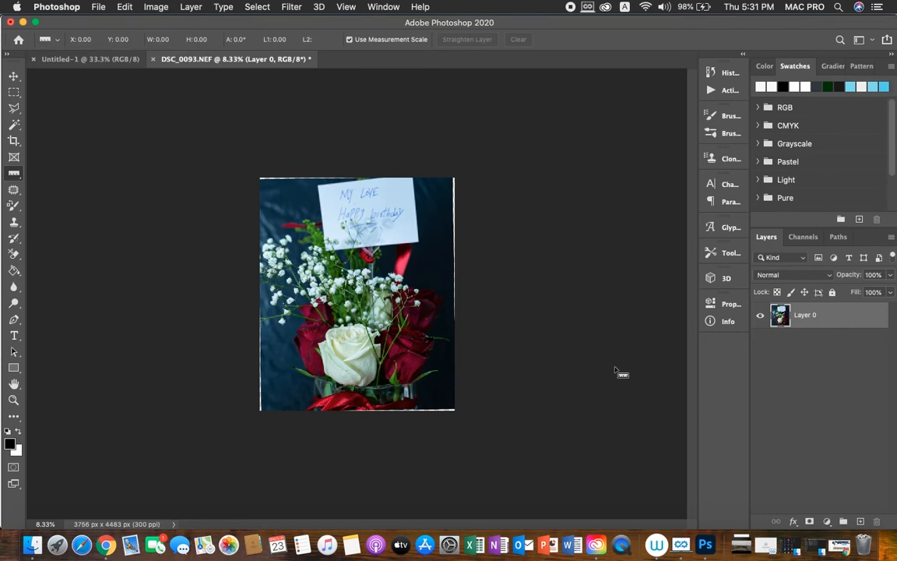
key(super+z)
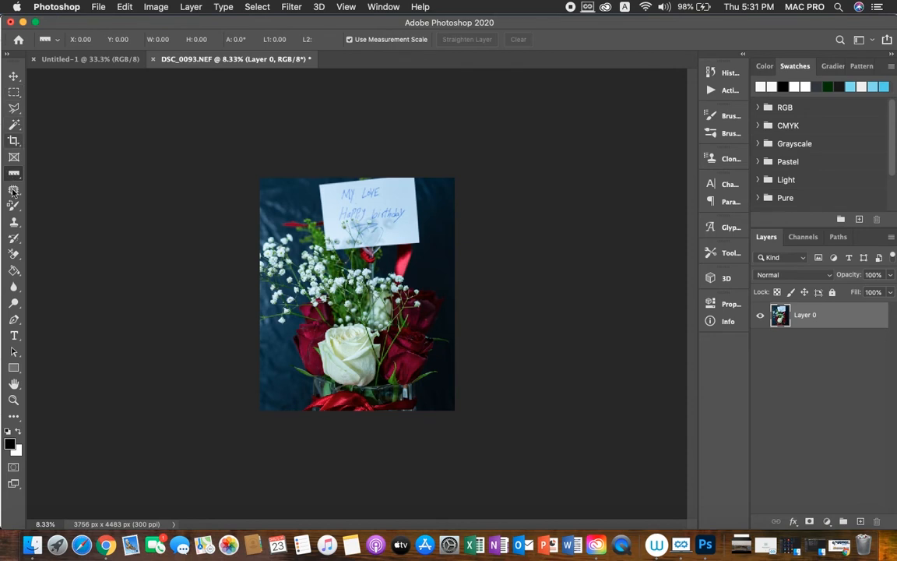
click(14, 144)
key(shift+c)
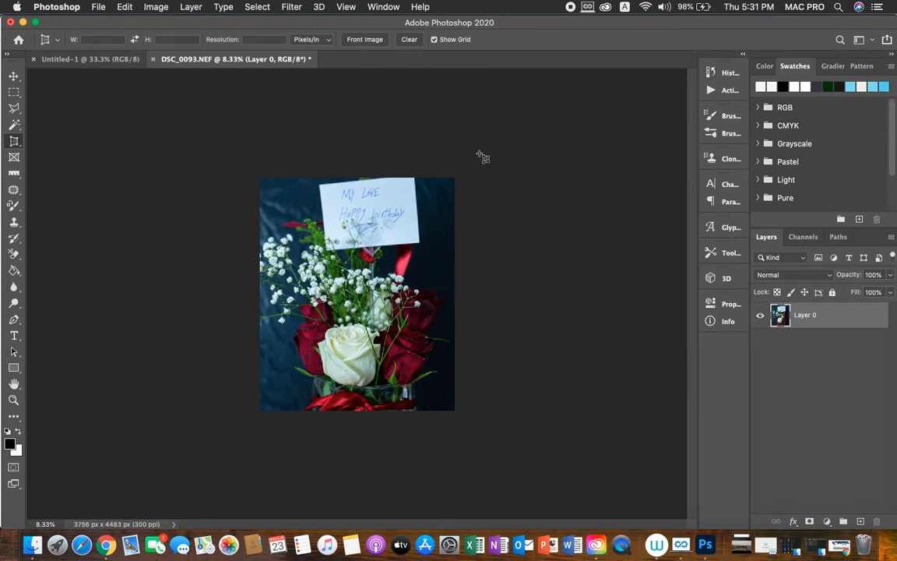
click(478, 162)
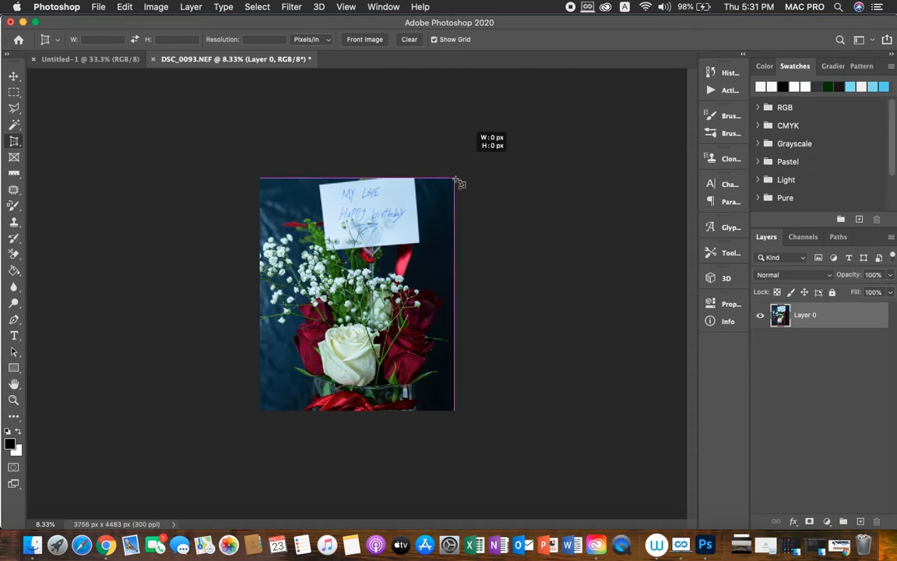
Rotate the photo slightly further counterclockwise inside the crop frame and apply the crop at about 3686 x 4399 px
click(19, 146)
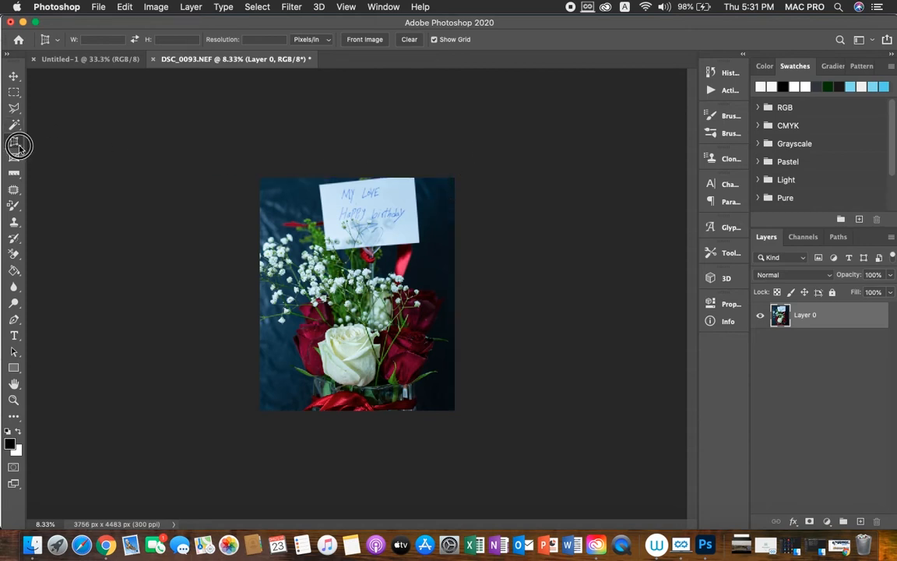
click(47, 136)
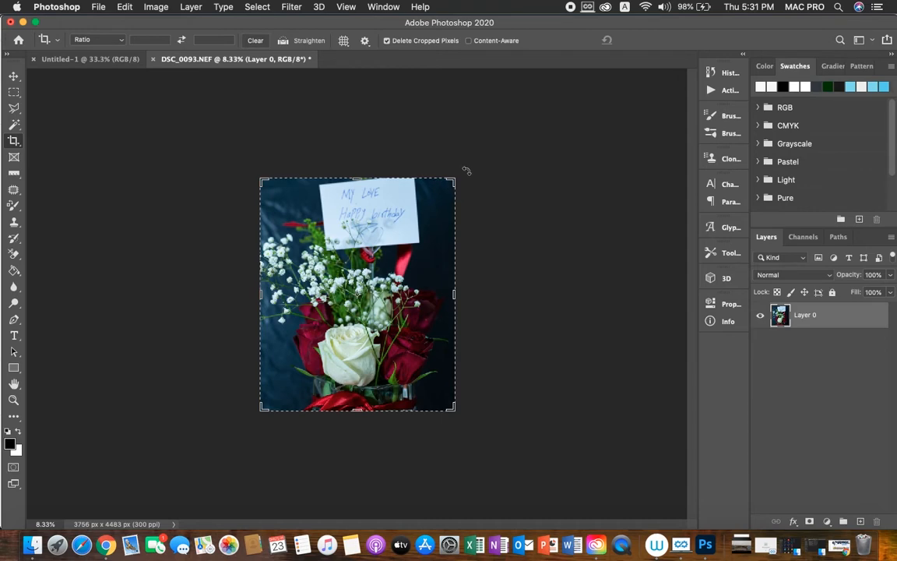
drag(466, 169, 473, 156)
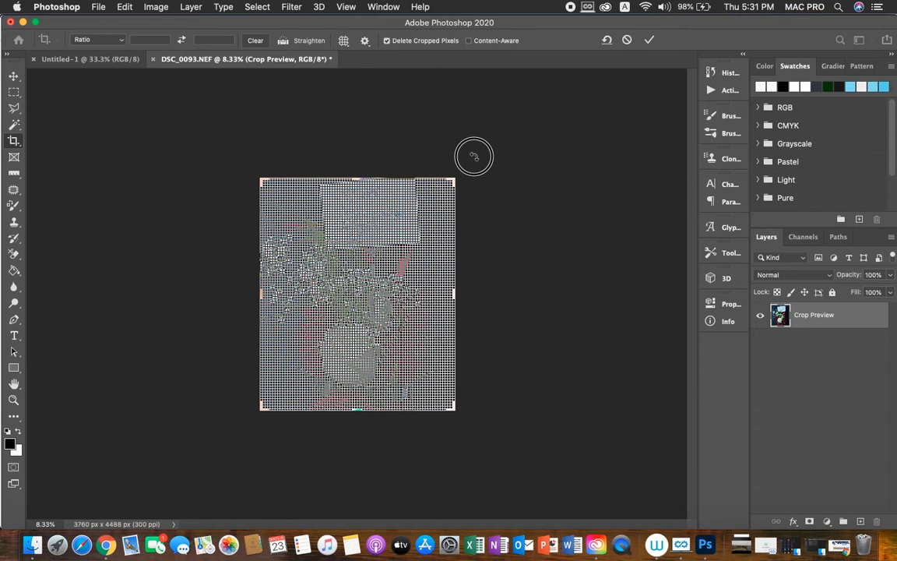
drag(473, 156, 477, 159)
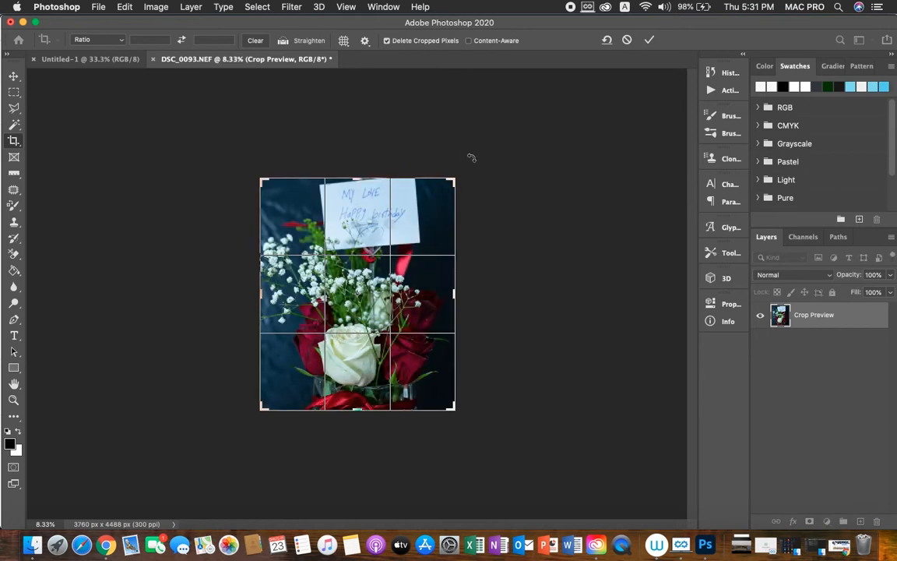
drag(471, 158, 468, 159)
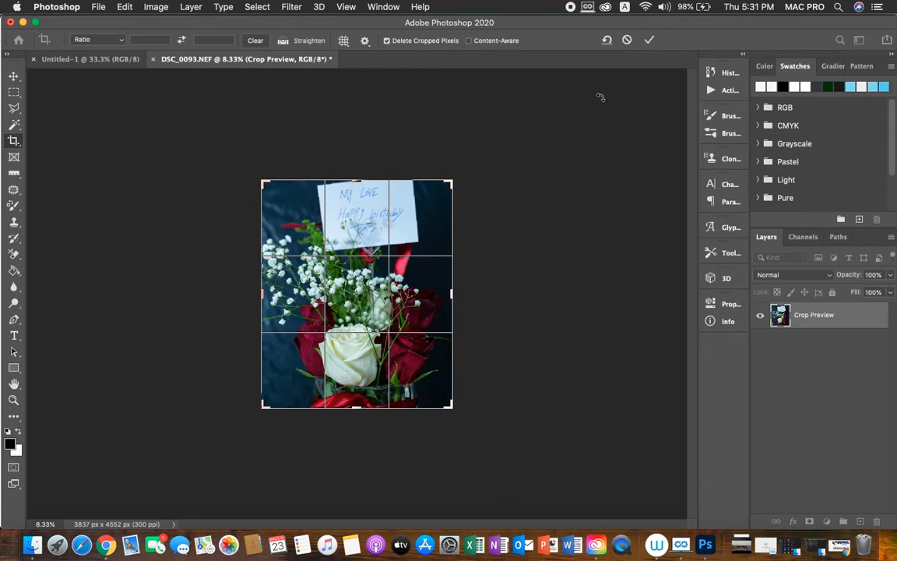
key(Return)
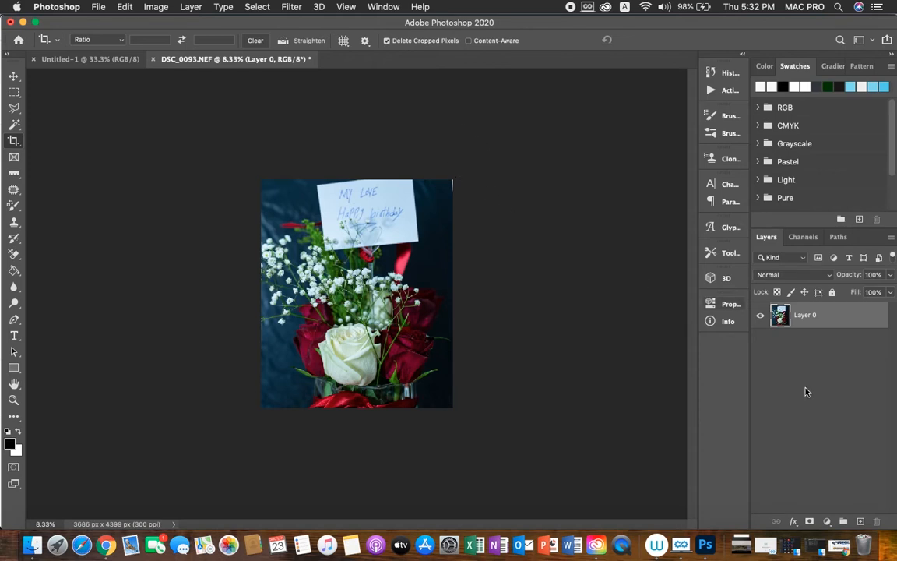
Patch the small blemishes on the petals of the rear red rose on the bouquet's right side
click(14, 400)
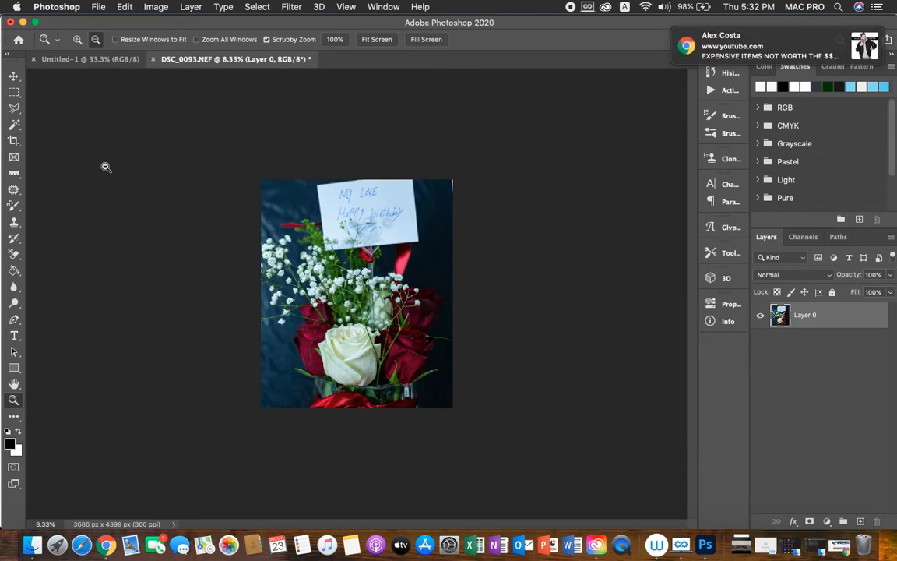
drag(357, 382, 395, 386)
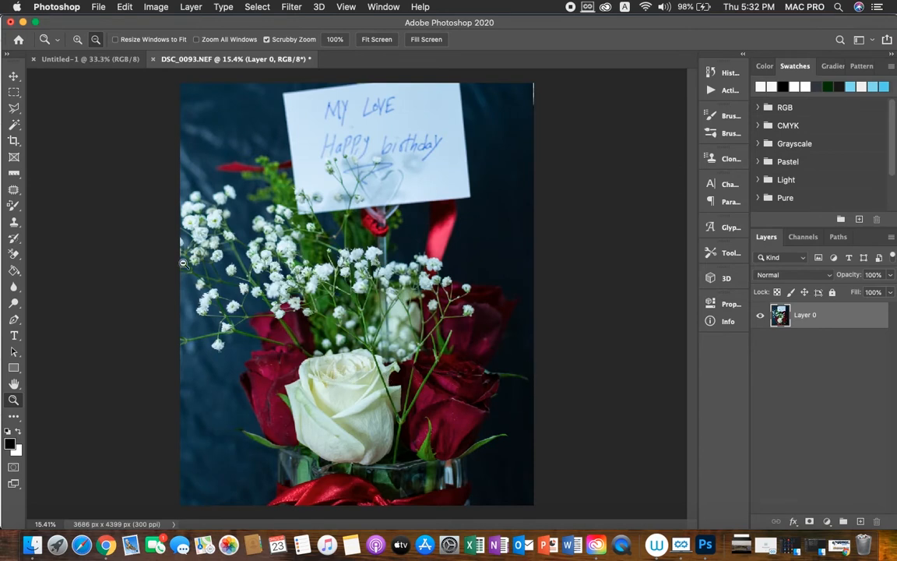
click(14, 75)
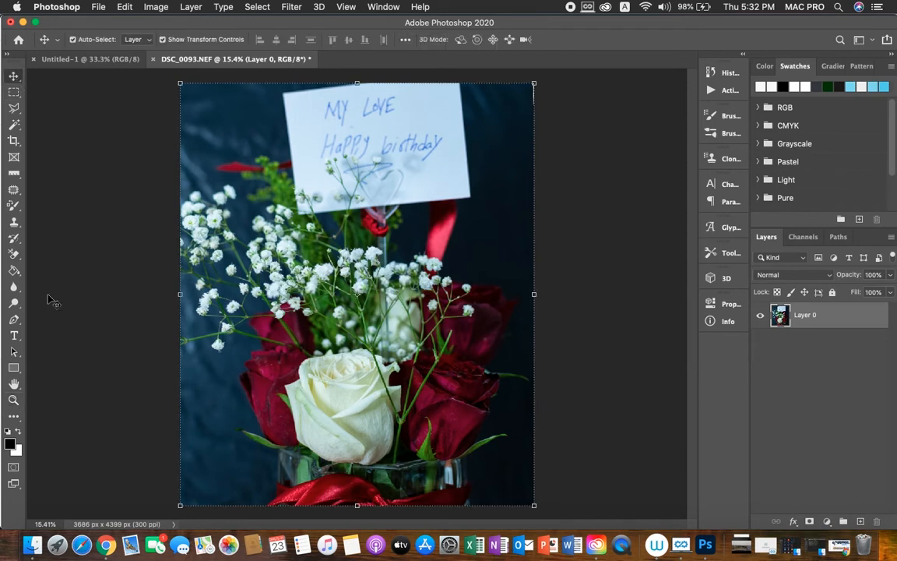
click(13, 399)
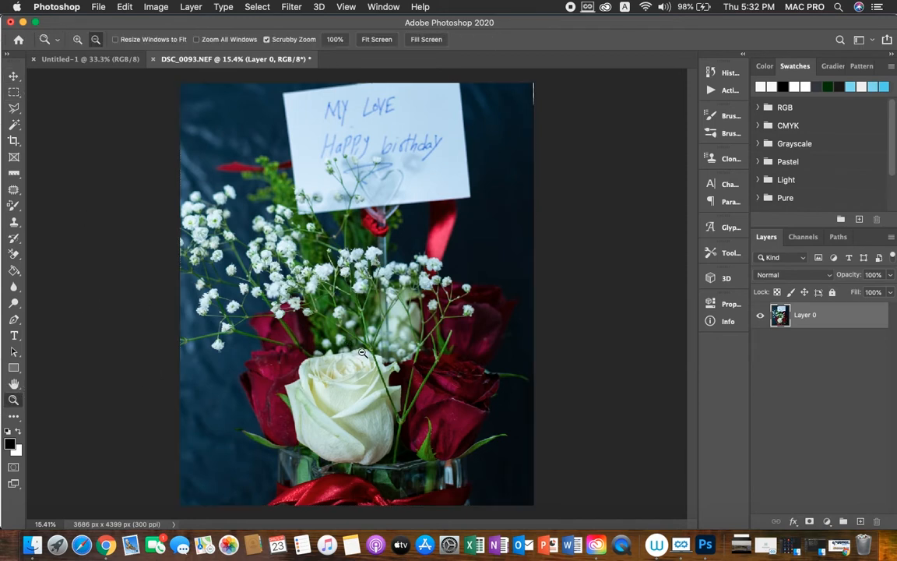
drag(376, 340, 384, 345)
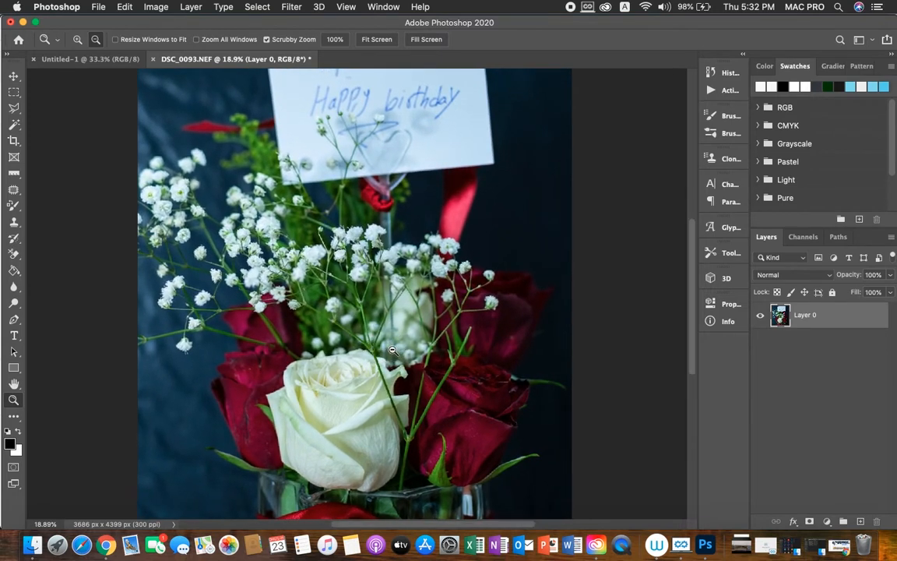
click(14, 77)
click(14, 190)
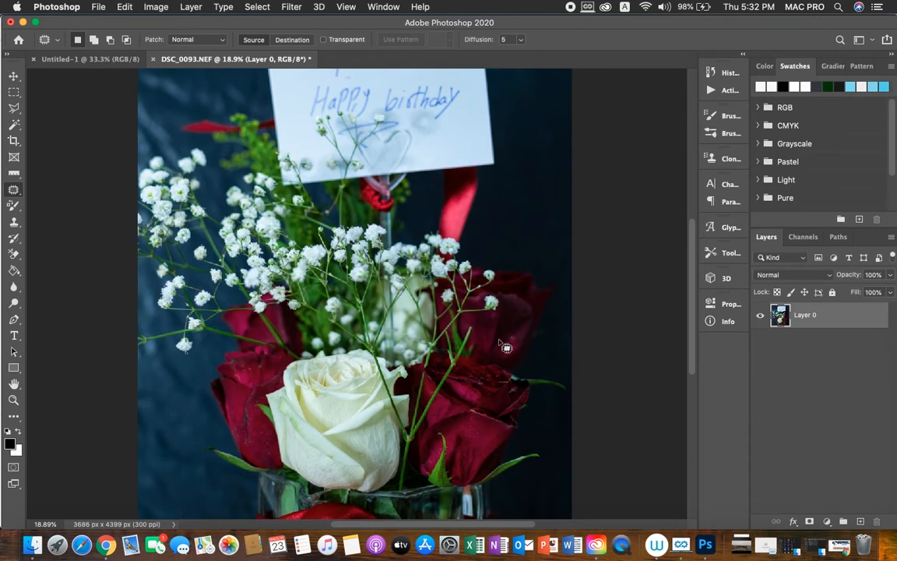
mouse_move(514, 336)
mouse_down()
mouse_move(717, 334)
mouse_move(514, 363)
mouse_move(505, 336)
mouse_up()
mouse_move(511, 335)
mouse_down()
mouse_move(517, 344)
mouse_move(510, 342)
mouse_up()
drag(508, 343, 511, 340)
mouse_move(477, 412)
mouse_down()
mouse_move(469, 409)
mouse_move(494, 430)
mouse_move(482, 430)
mouse_move(501, 374)
mouse_move(505, 386)
mouse_move(525, 363)
mouse_move(507, 367)
mouse_up()
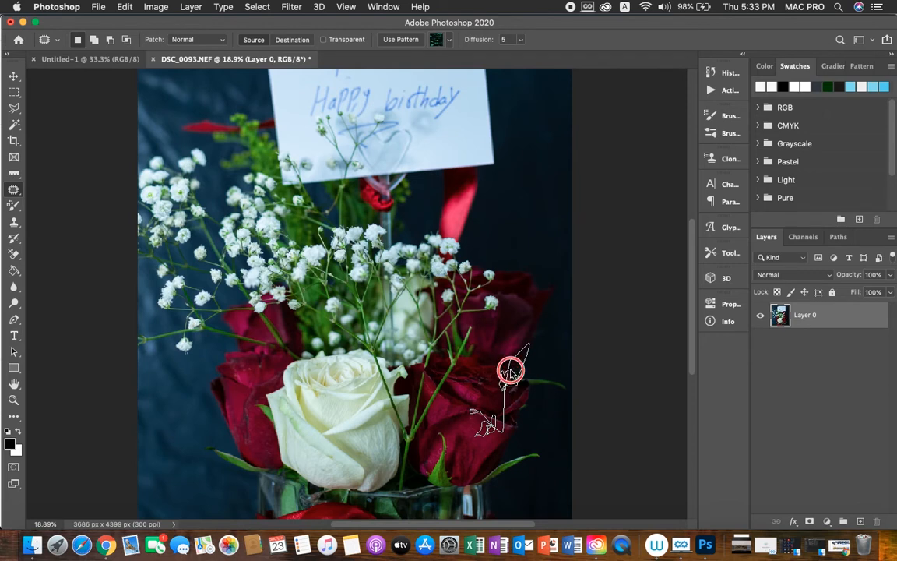
mouse_move(373, 356)
mouse_down()
mouse_move(115, 168)
mouse_move(42, 85)
mouse_move(19, 88)
mouse_up()
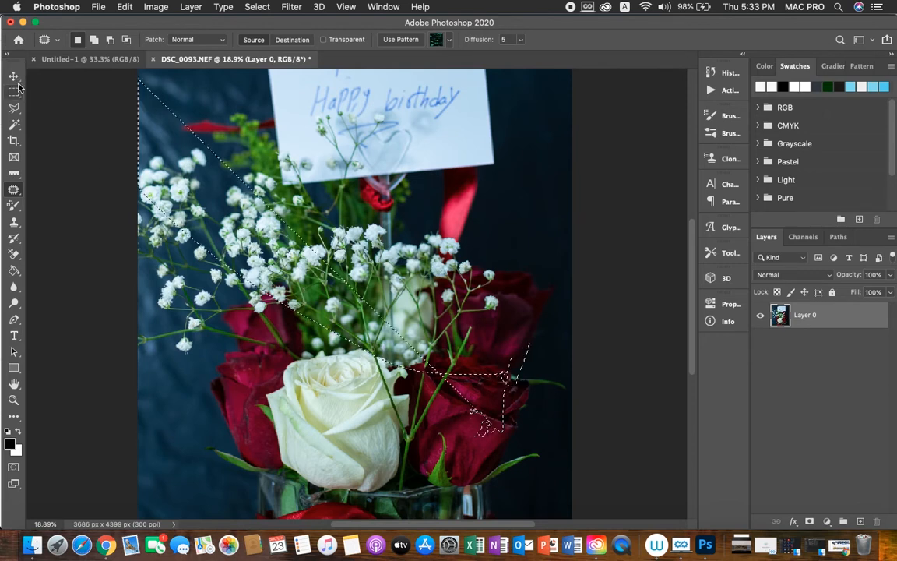
key(super+d)
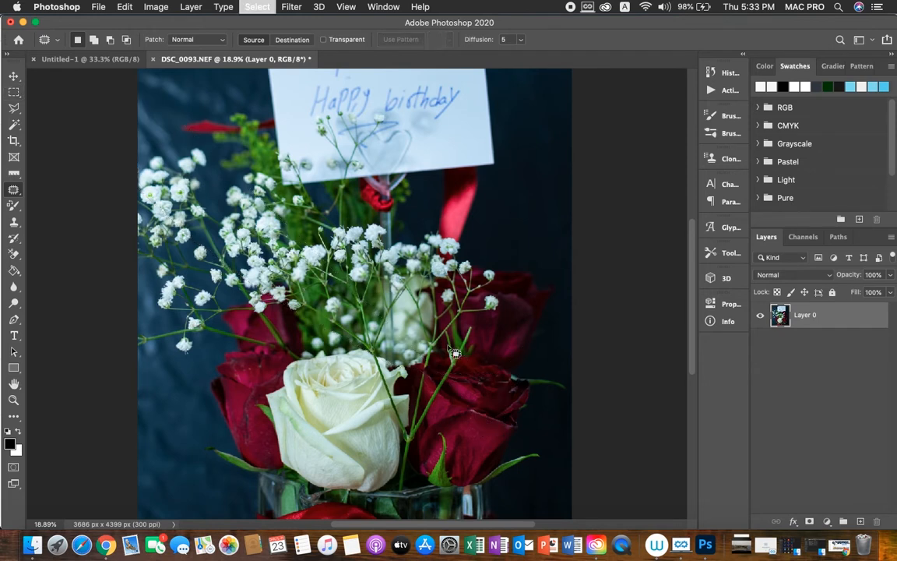
Patch the small light spots on the front red rose to the right of the white rose
click(477, 419)
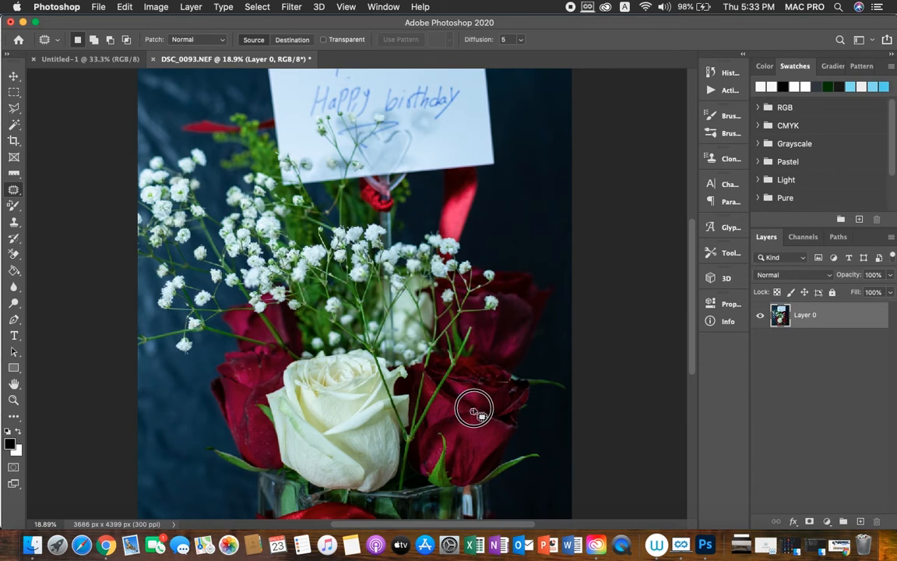
drag(474, 408, 481, 413)
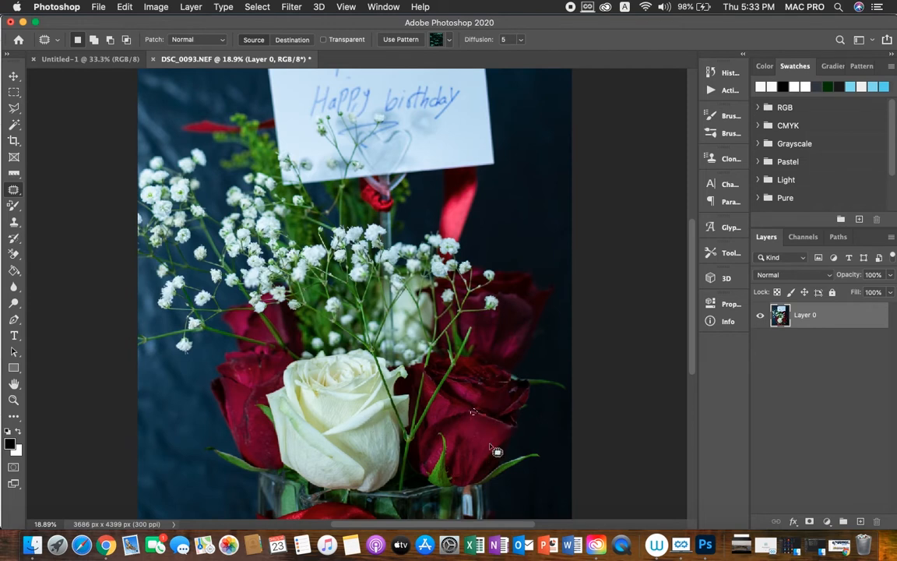
mouse_move(483, 380)
mouse_down()
mouse_move(493, 395)
mouse_move(477, 382)
mouse_up()
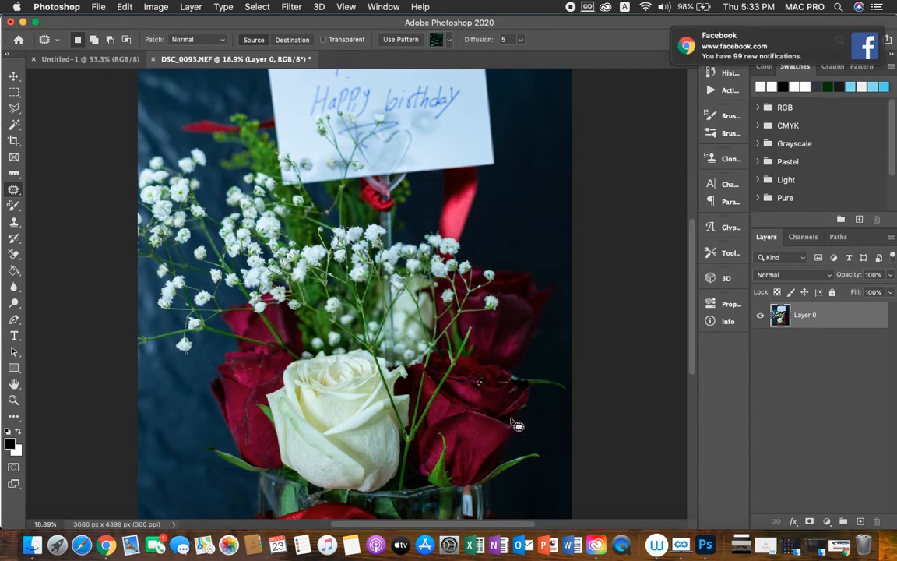
Patch the light spots on the red rose left of the white rose and clear the selection
mouse_move(251, 368)
mouse_down()
mouse_move(247, 379)
mouse_move(282, 403)
mouse_up()
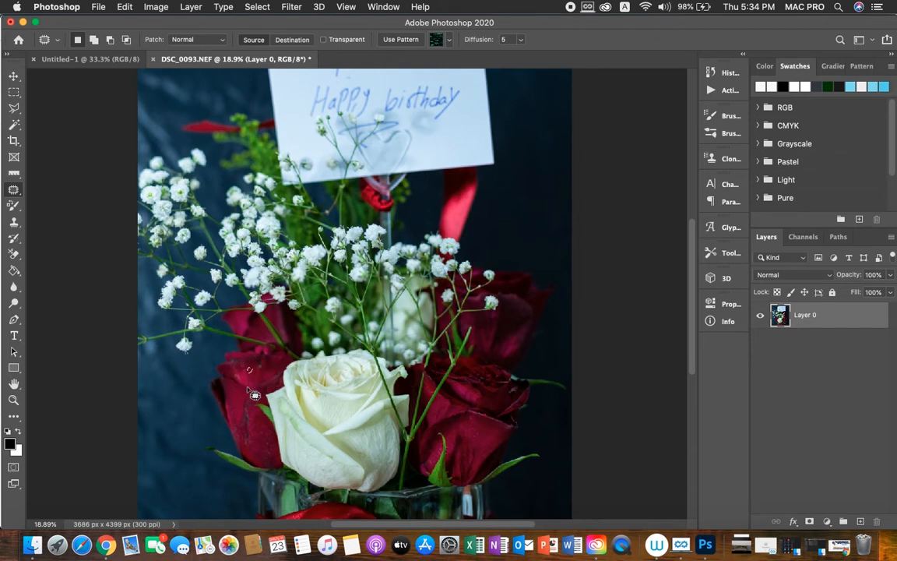
drag(235, 373, 232, 374)
drag(270, 443, 262, 422)
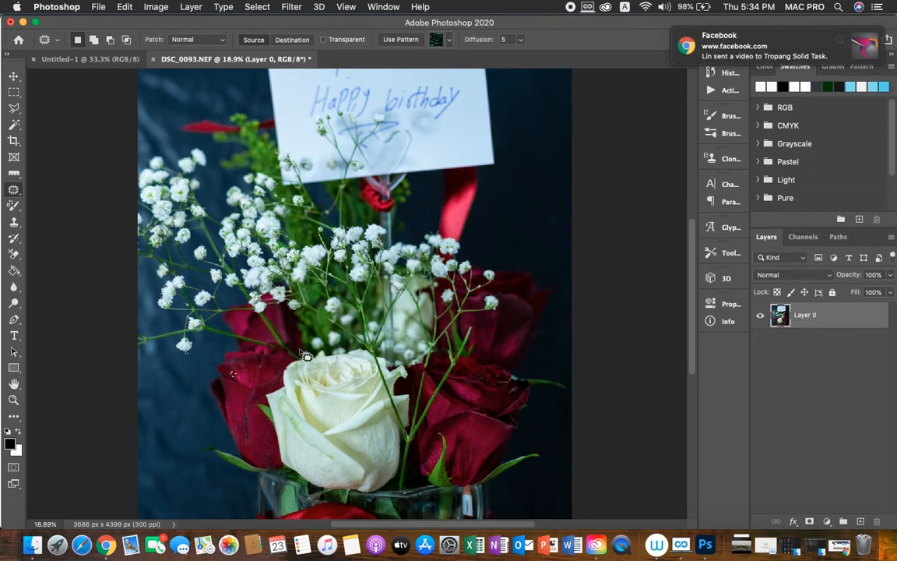
key(super+d)
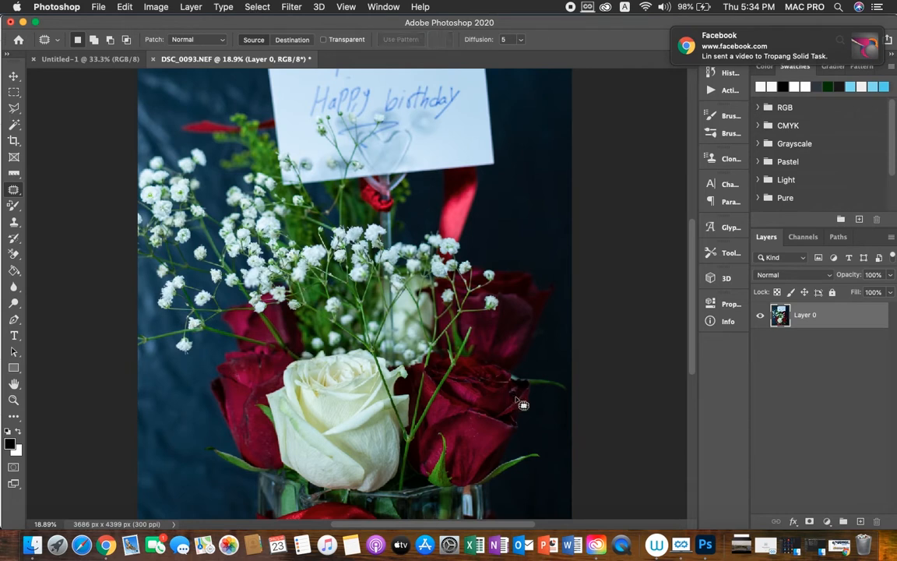
click(13, 76)
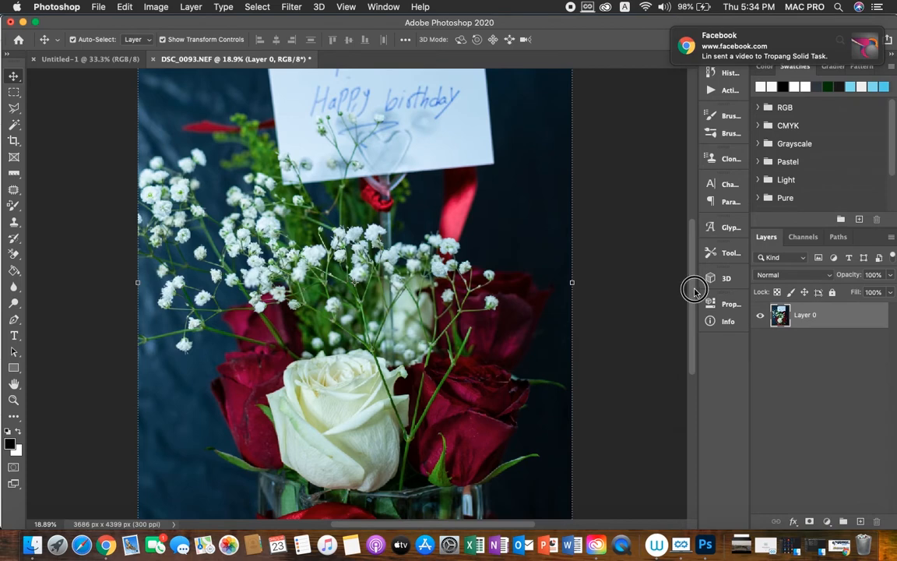
mouse_move(694, 290)
mouse_down()
mouse_move(695, 330)
mouse_move(699, 260)
mouse_move(703, 302)
mouse_up()
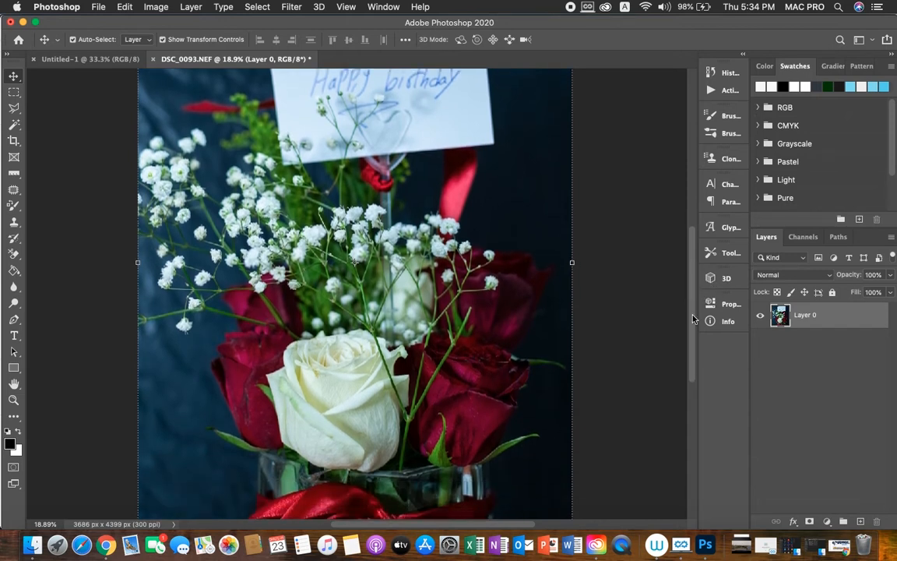
click(827, 520)
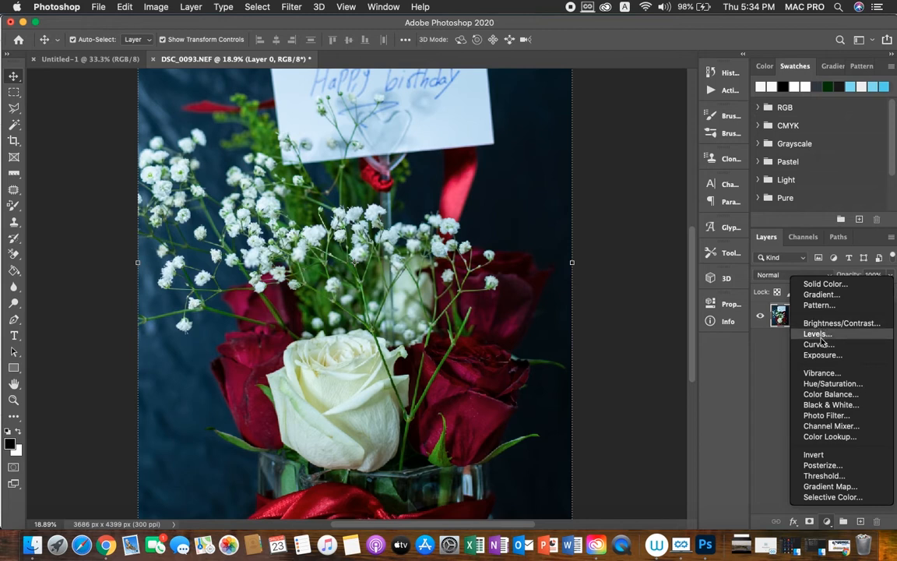
click(753, 422)
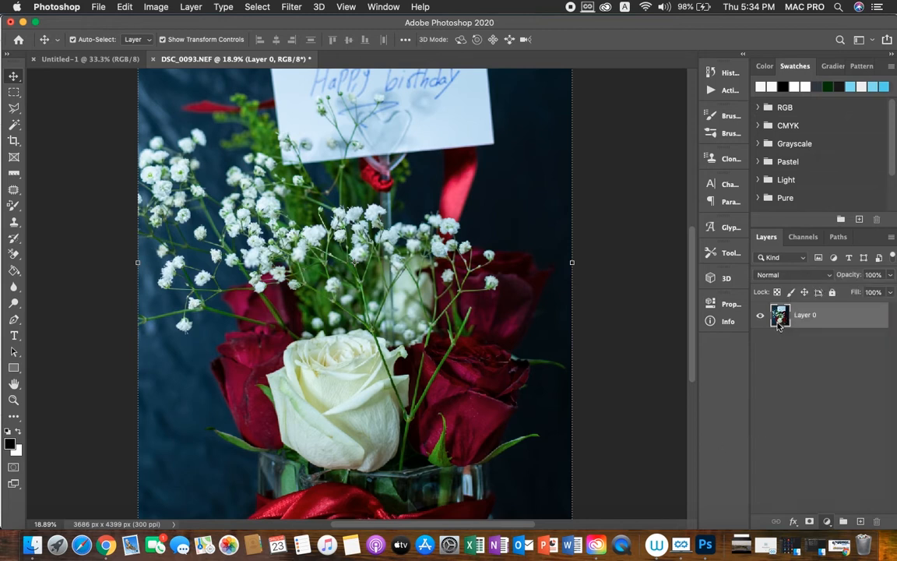
Apply the Despeckle noise filter to the rose photo layer
click(291, 6)
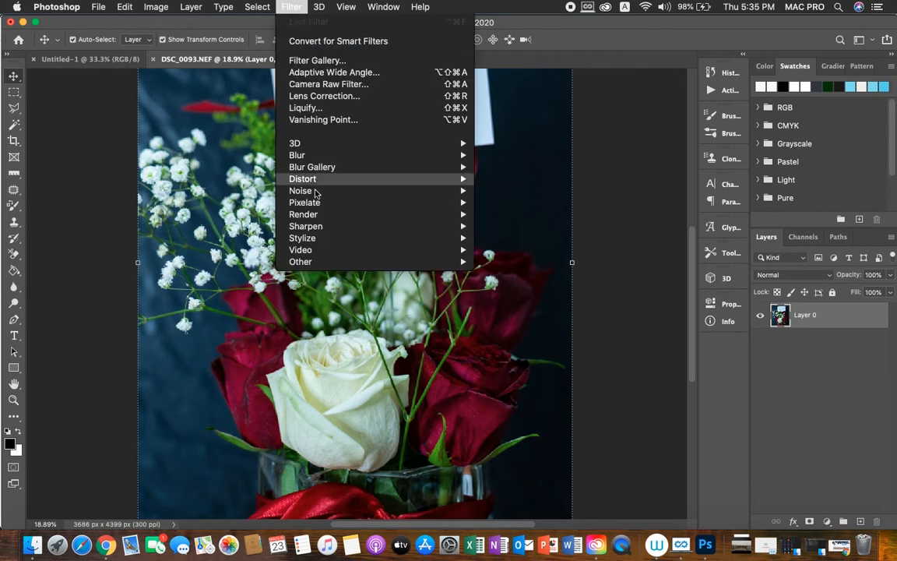
mouse_move(461, 195)
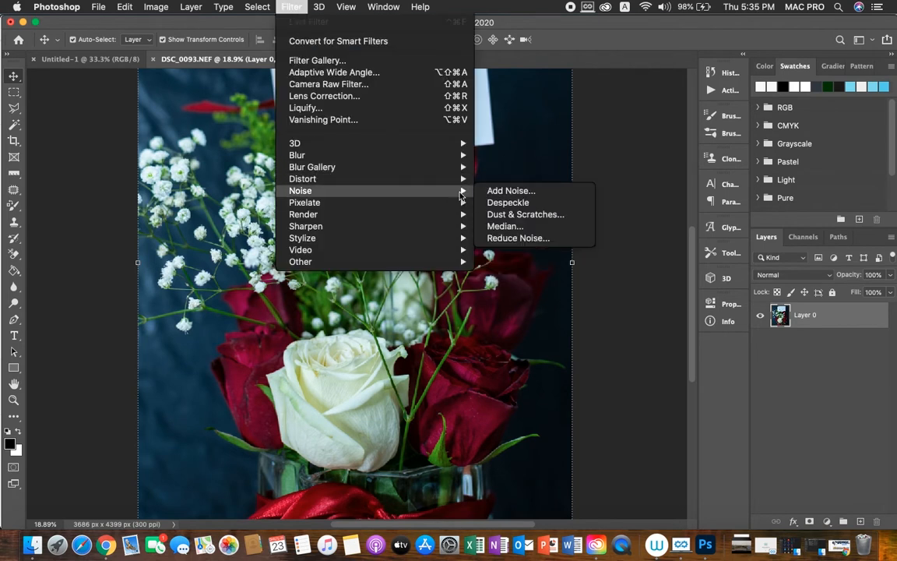
click(508, 203)
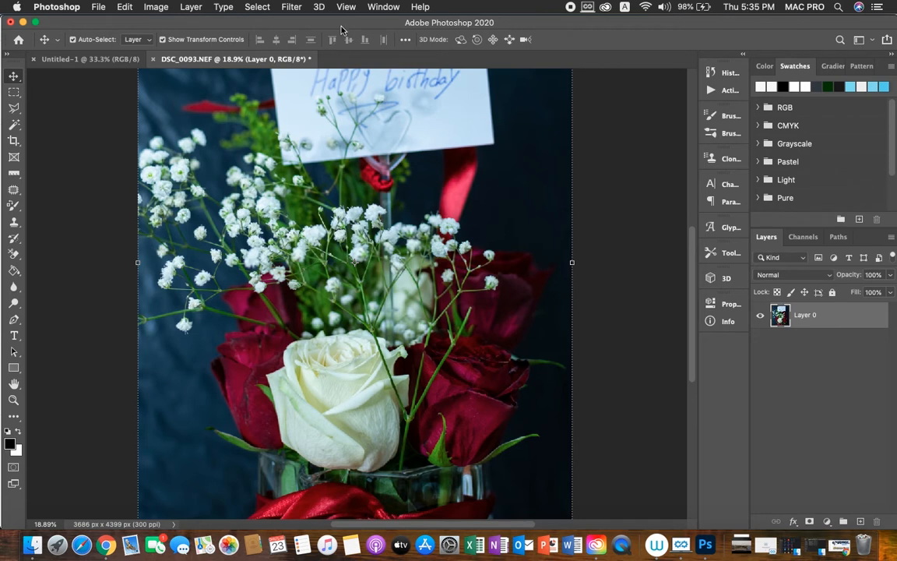
Apply Reduce Noise with strength 5, preserve details 100%, color noise 63%, sharpen details 20% and JPEG artifact removal
click(289, 8)
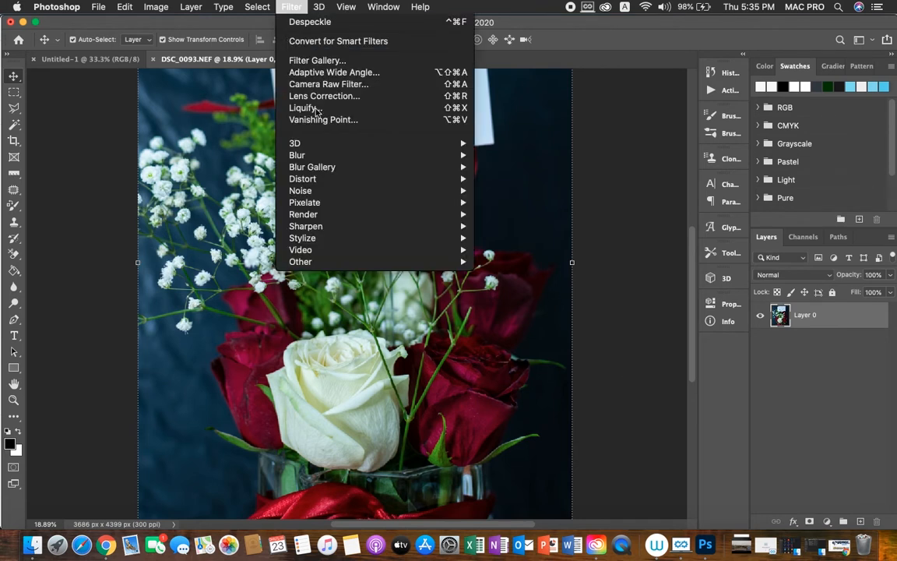
mouse_move(313, 192)
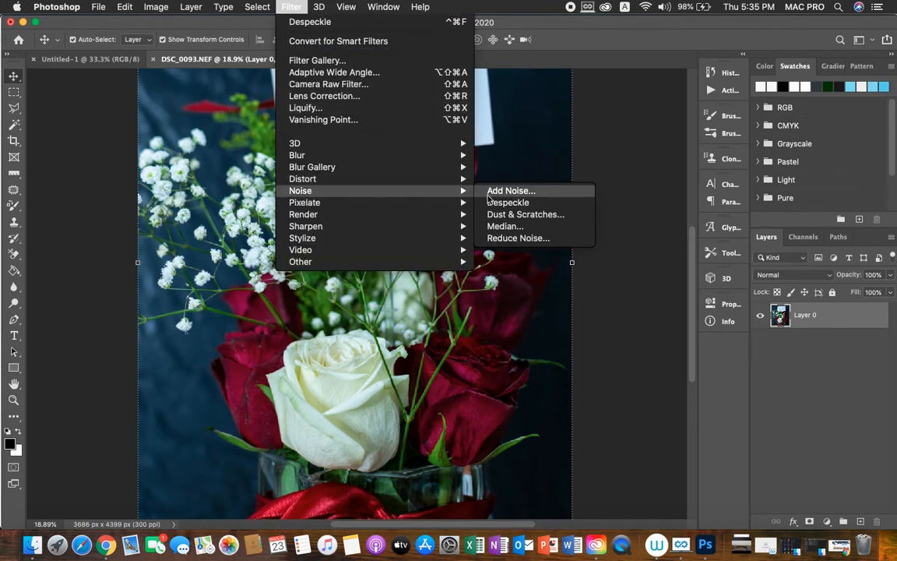
click(514, 238)
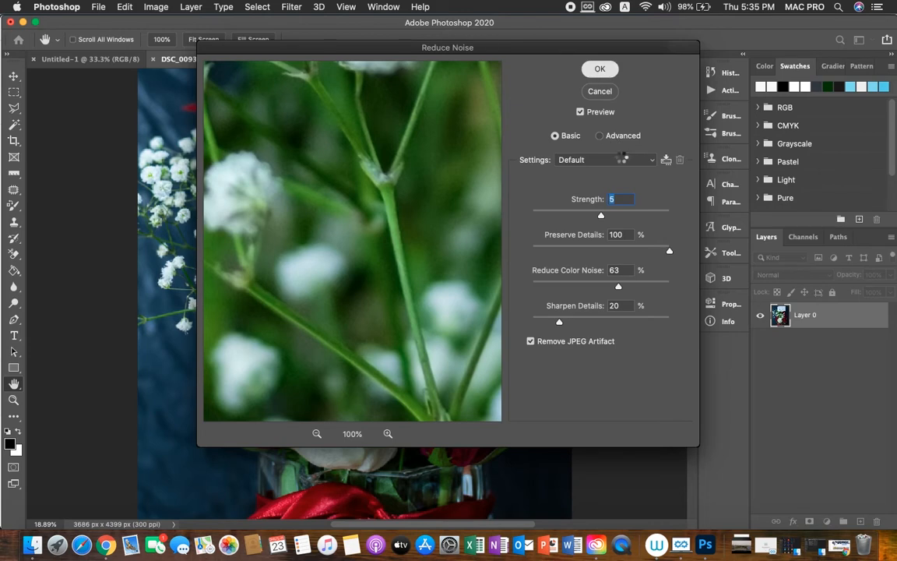
key(Return)
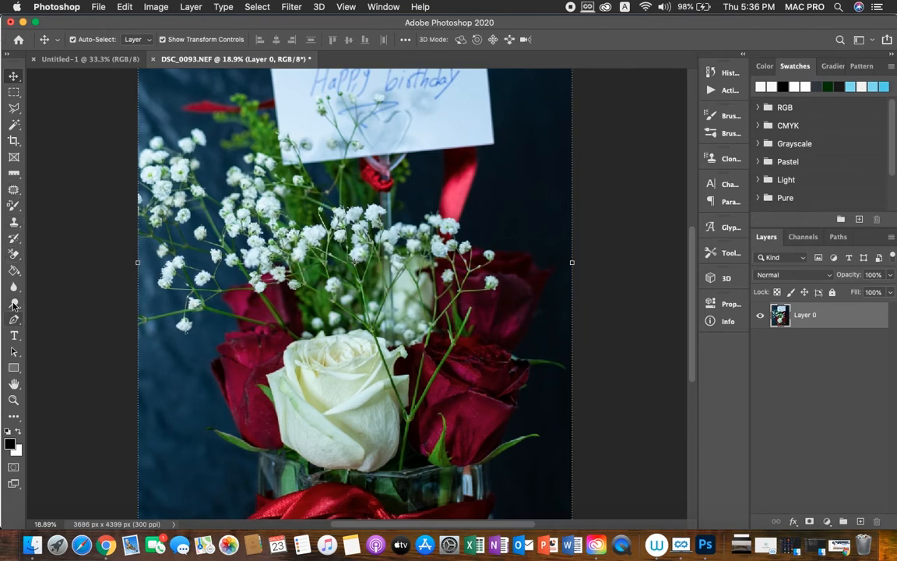
Patch the blemishes on the lower petals of the white rose and clear the selection
click(13, 399)
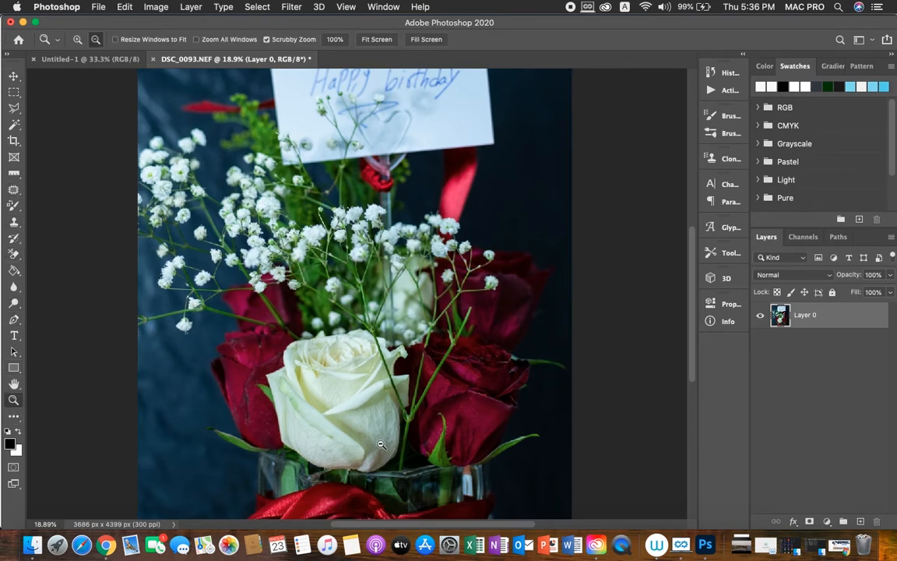
drag(381, 441, 410, 446)
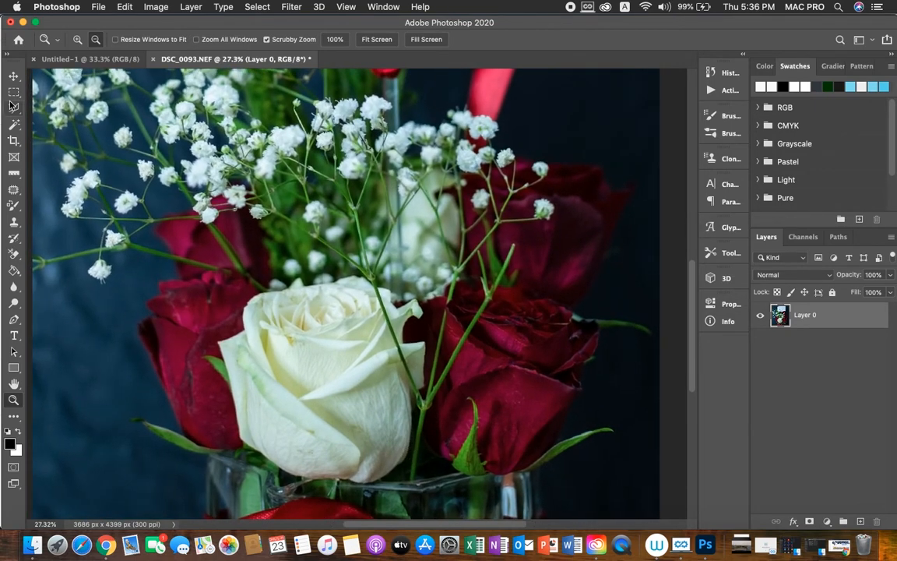
click(14, 188)
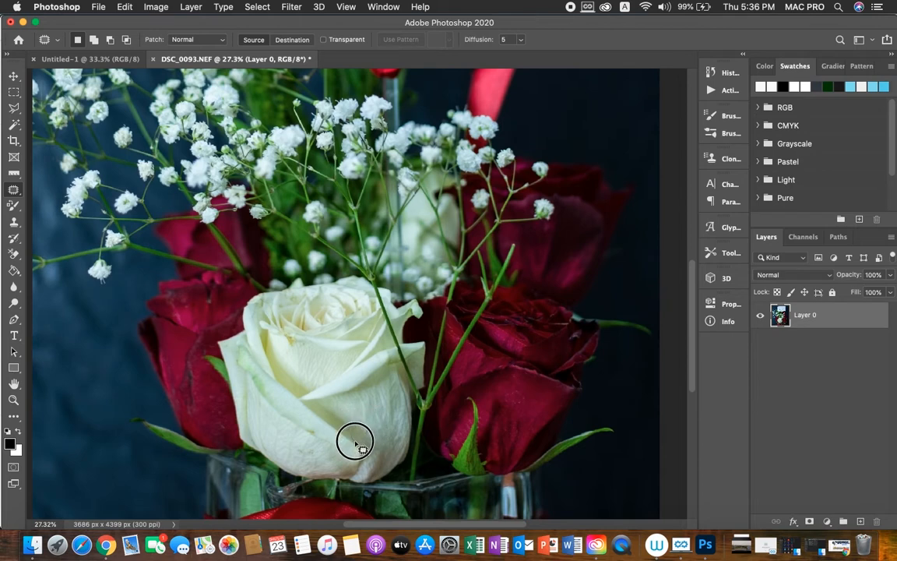
drag(379, 446, 377, 444)
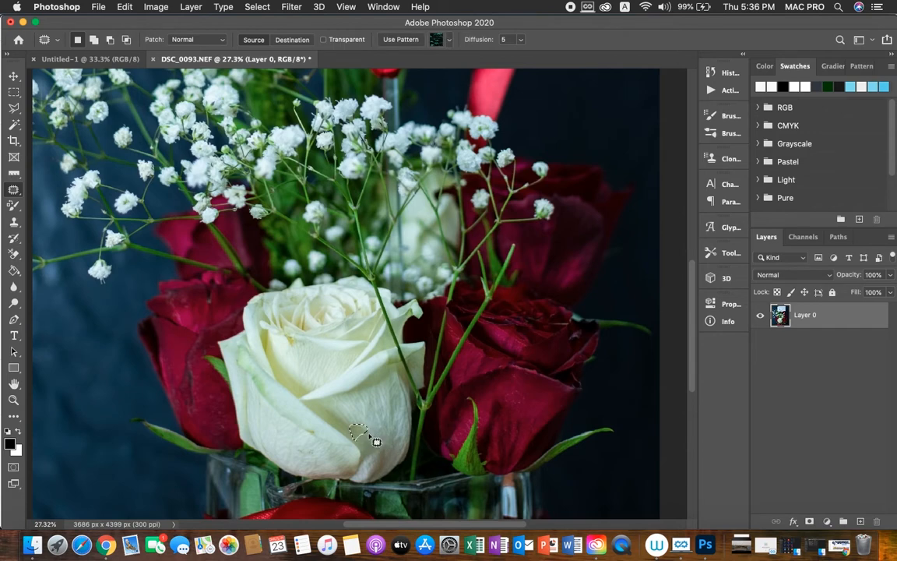
drag(358, 429, 346, 425)
mouse_move(305, 453)
mouse_down()
mouse_move(292, 446)
mouse_move(317, 457)
mouse_move(301, 444)
mouse_move(305, 455)
mouse_up()
click(13, 76)
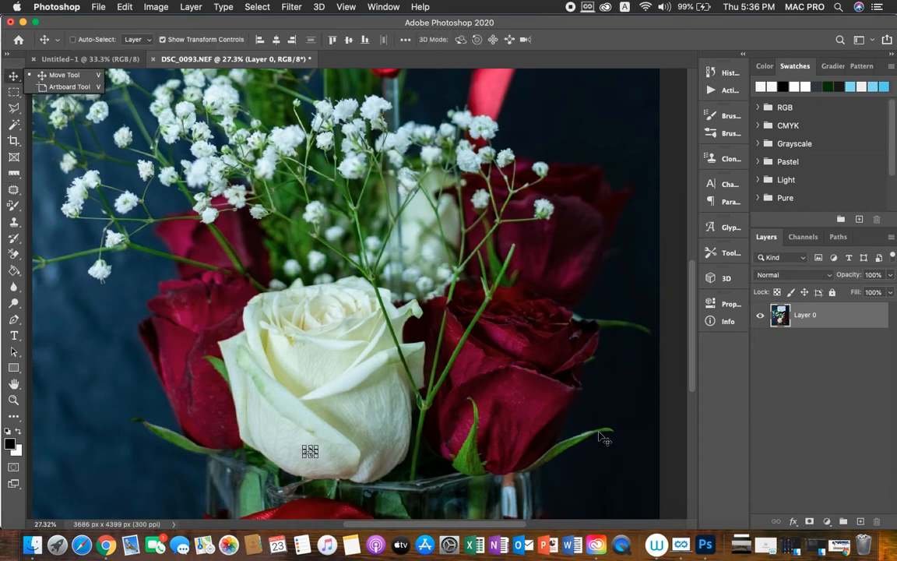
key(super+d)
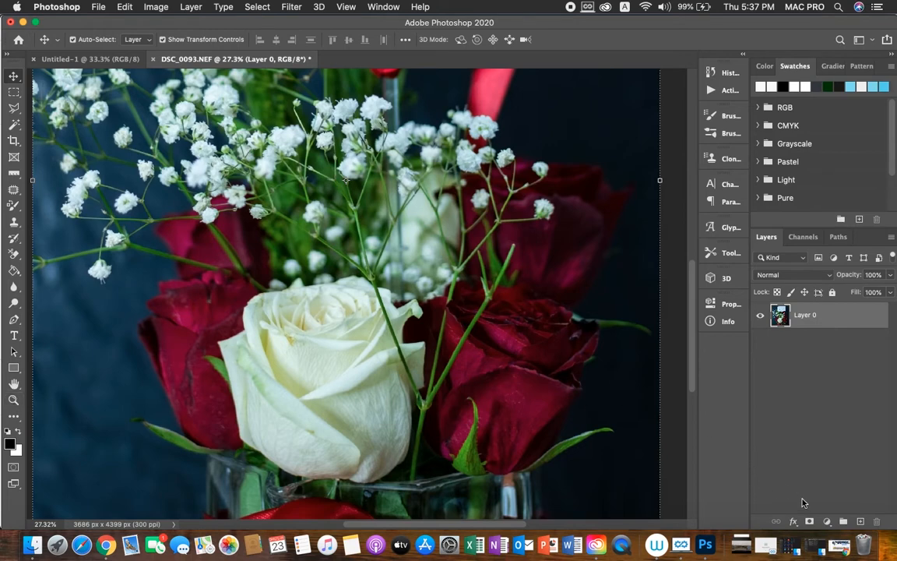
Apply Smart Sharpen to the photo layer with amount 106%, radius 1.0 px, reduce noise 17% and Motion Blur removal at angle 0
click(289, 7)
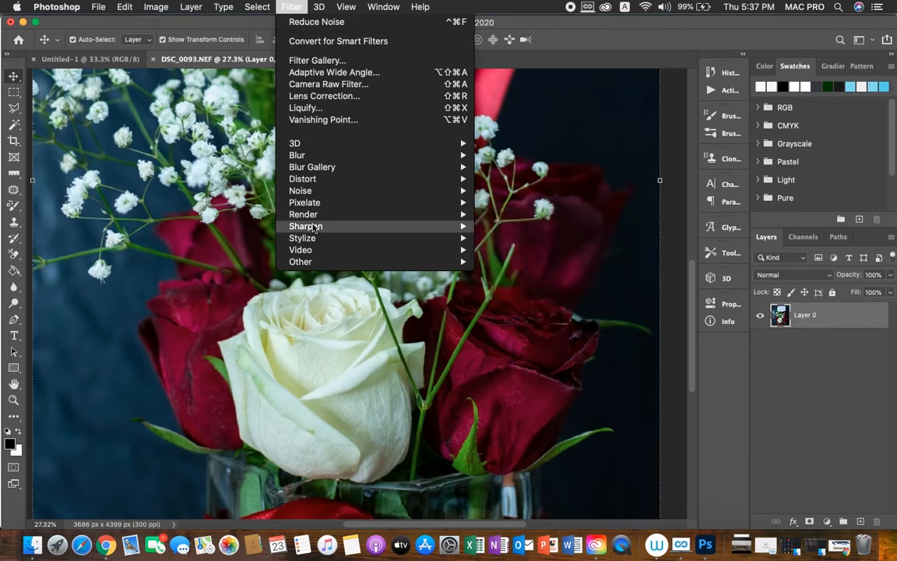
mouse_move(314, 225)
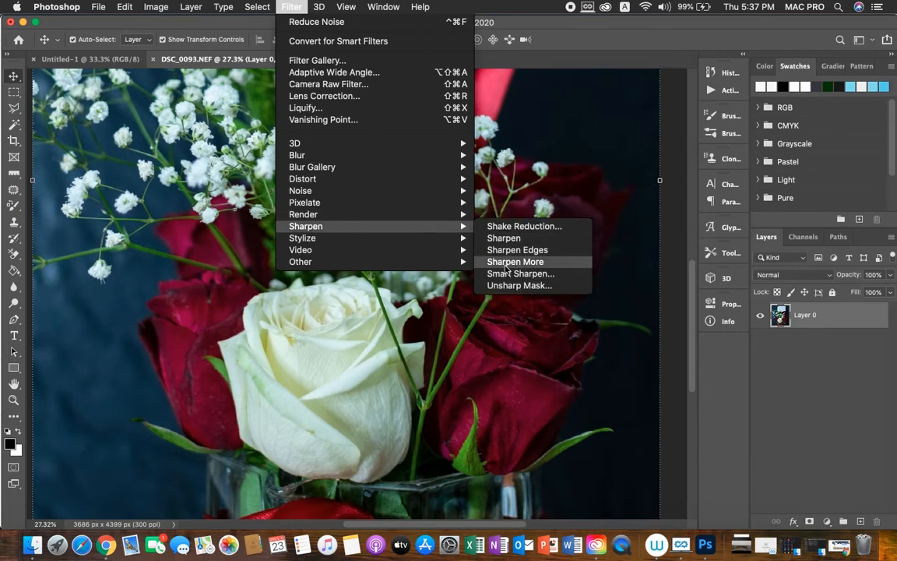
click(523, 285)
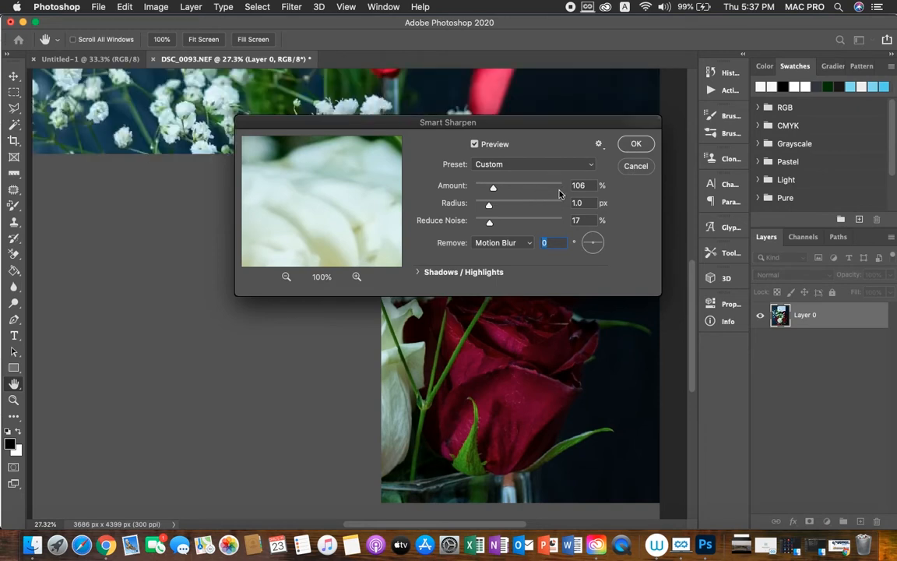
click(635, 146)
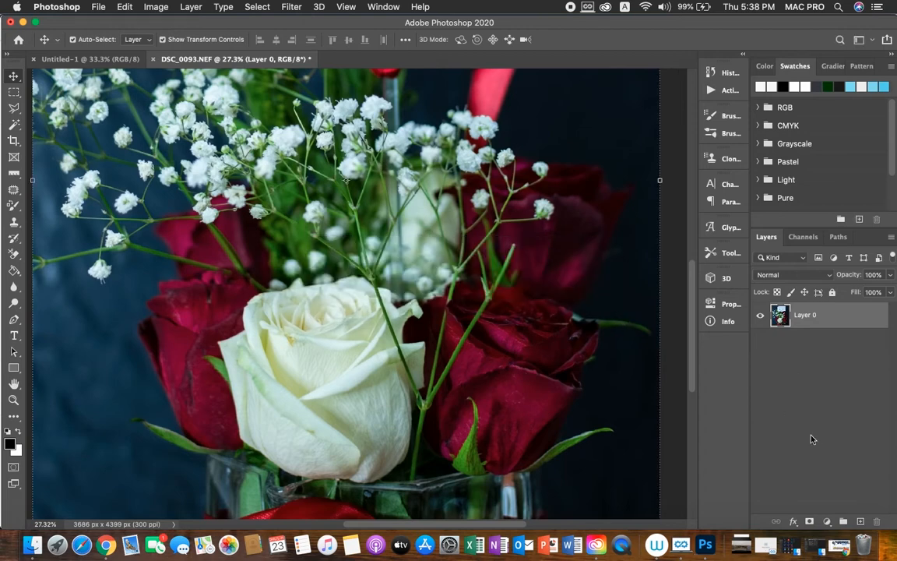
Add a Curves adjustment layer, raising the highlights from input 191 to output 197 and lowering the shadows from input 66 to output 62
click(826, 521)
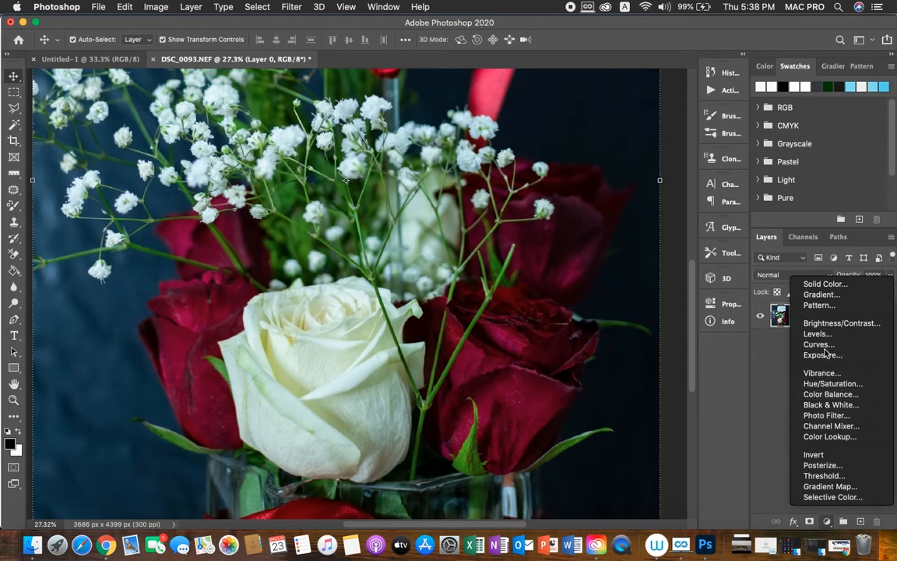
key(Escape)
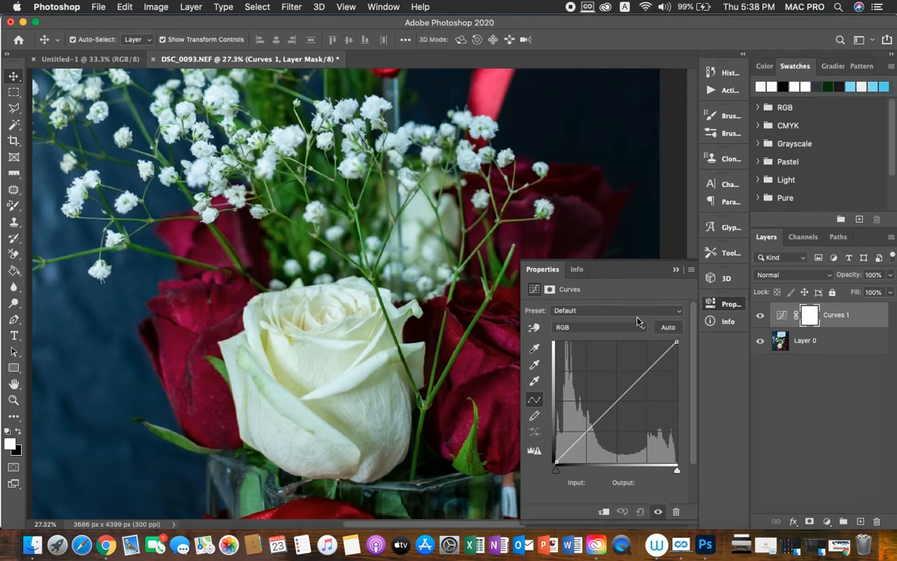
click(646, 367)
drag(647, 368, 646, 369)
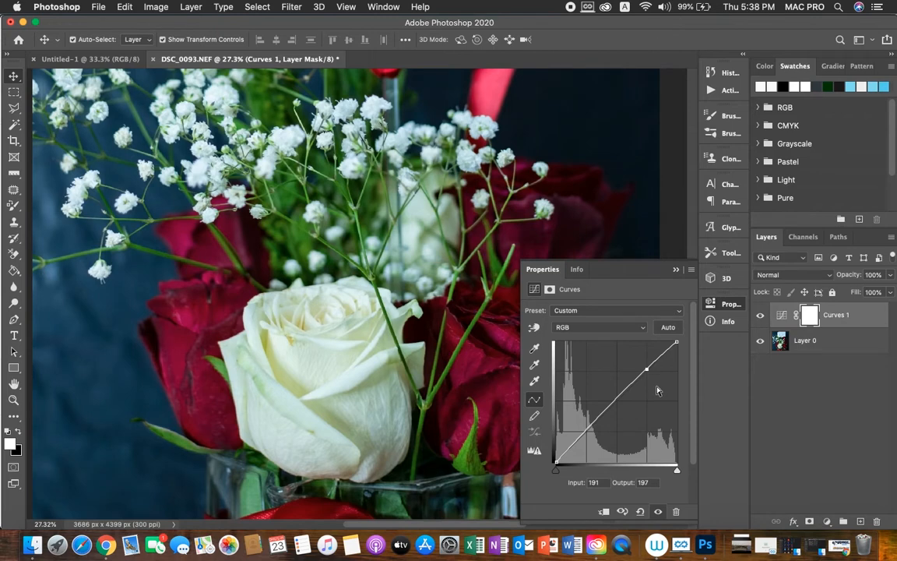
click(587, 430)
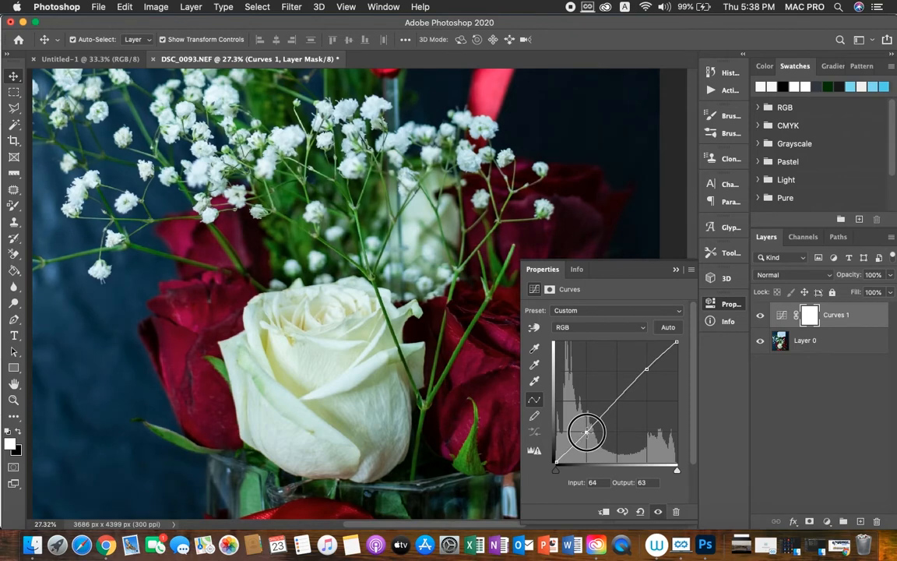
drag(587, 429, 588, 431)
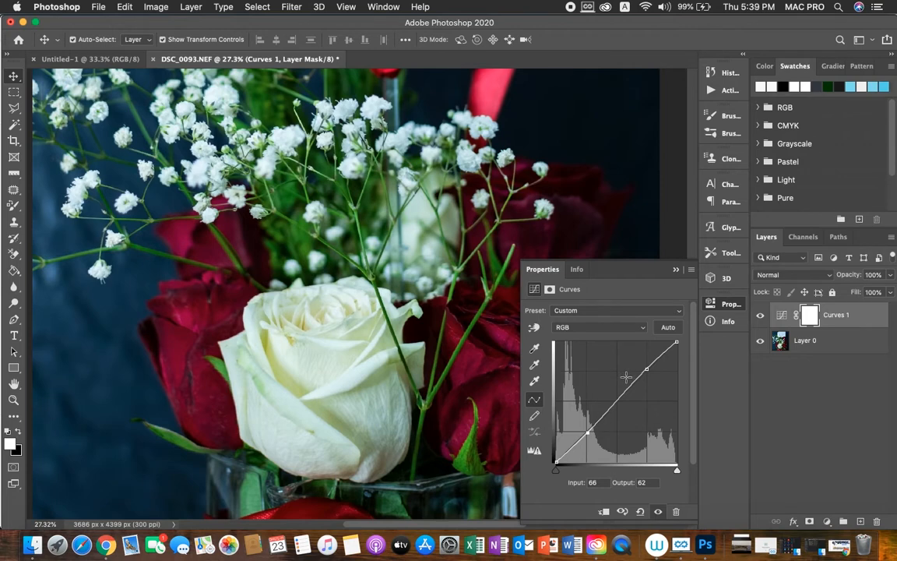
click(676, 270)
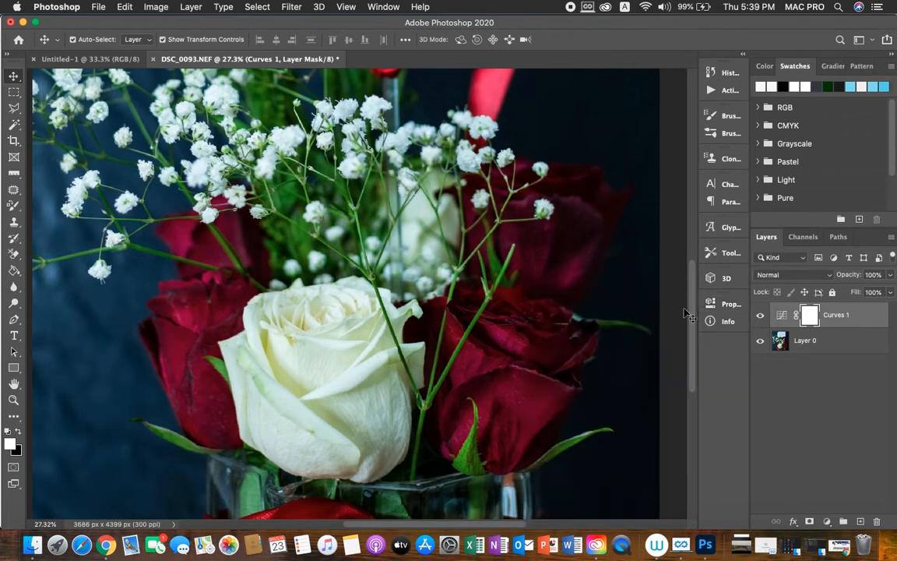
Compare the whole photo with the Curves adjustment hidden and shown, leaving the layer visible
click(760, 315)
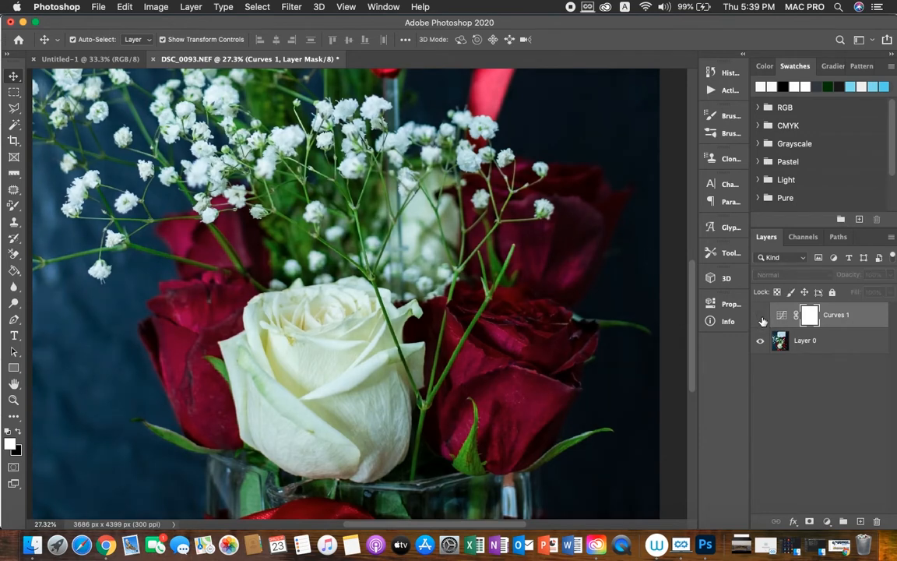
key(z)
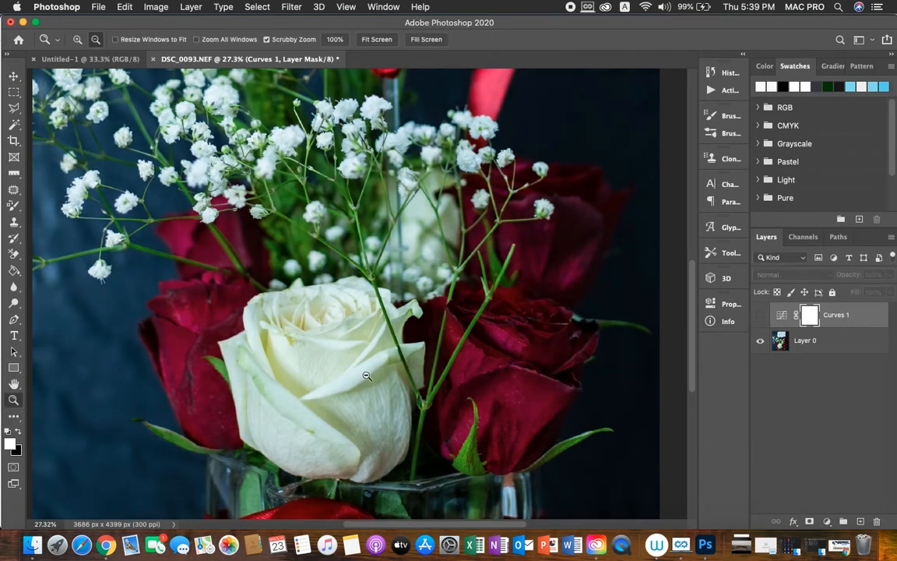
mouse_move(366, 376)
mouse_down()
mouse_move(378, 374)
mouse_move(352, 371)
mouse_up()
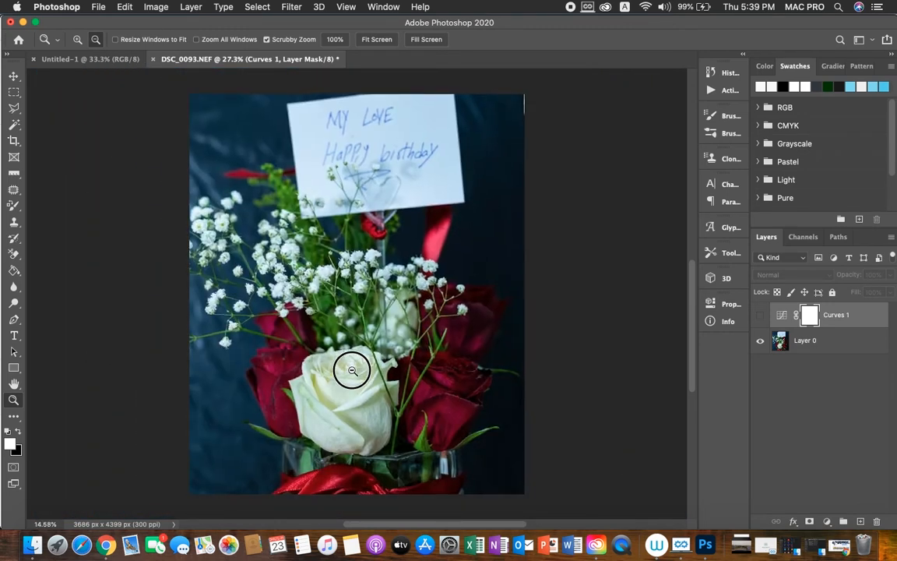
drag(352, 370, 352, 370)
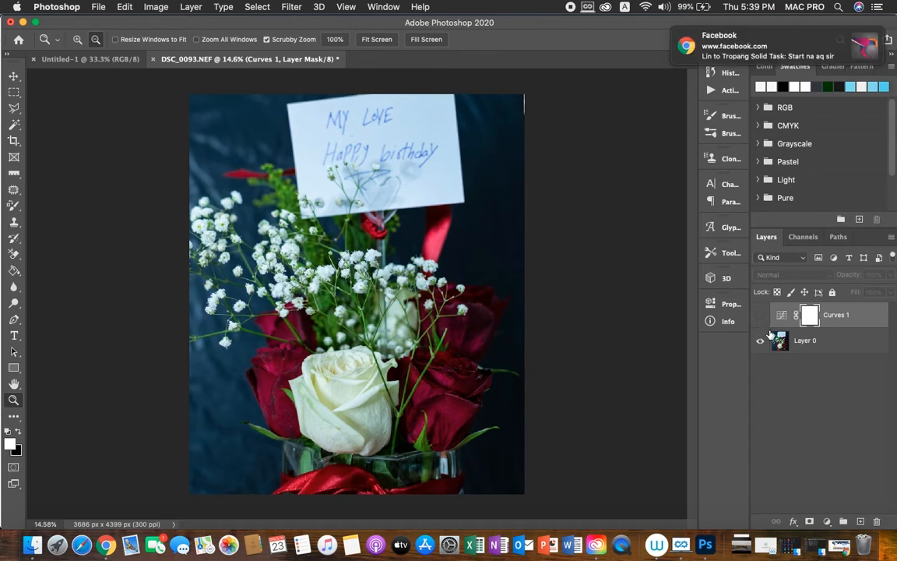
click(761, 316)
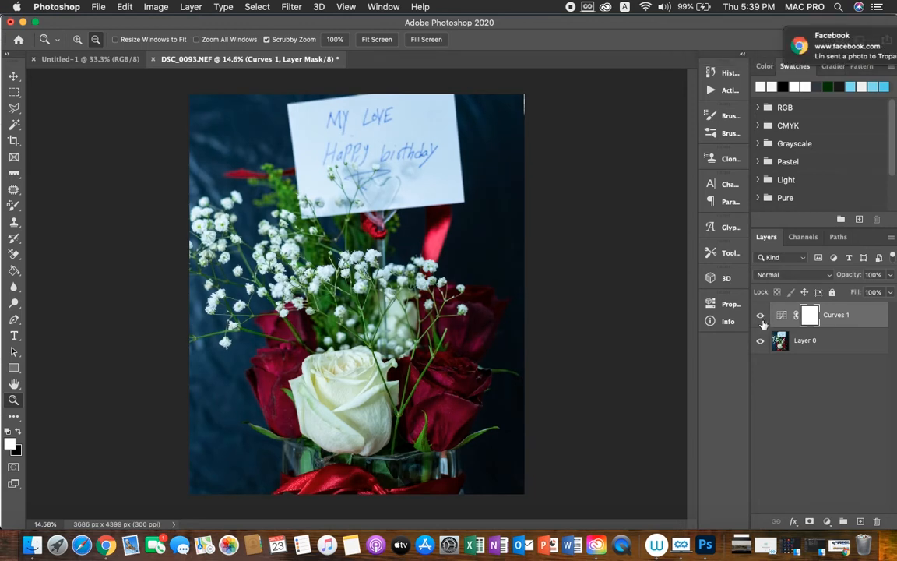
click(762, 316)
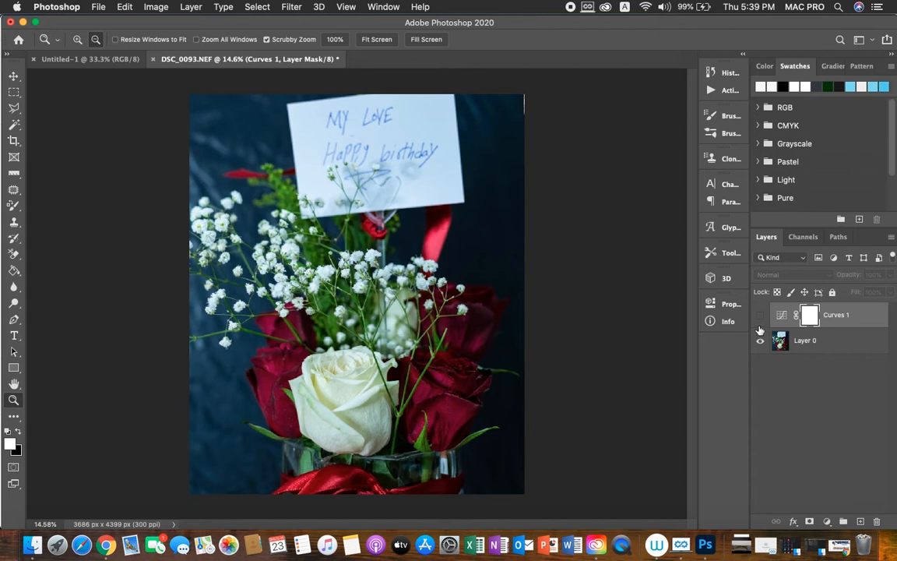
click(759, 320)
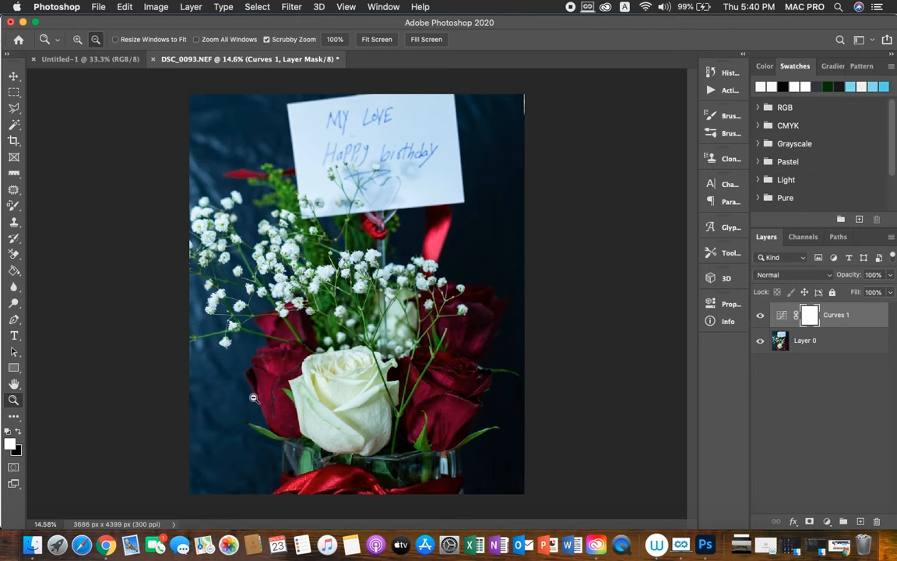
Add a Vibrance adjustment layer above the Curves layer and slightly adjust its vibrance and saturation
click(827, 522)
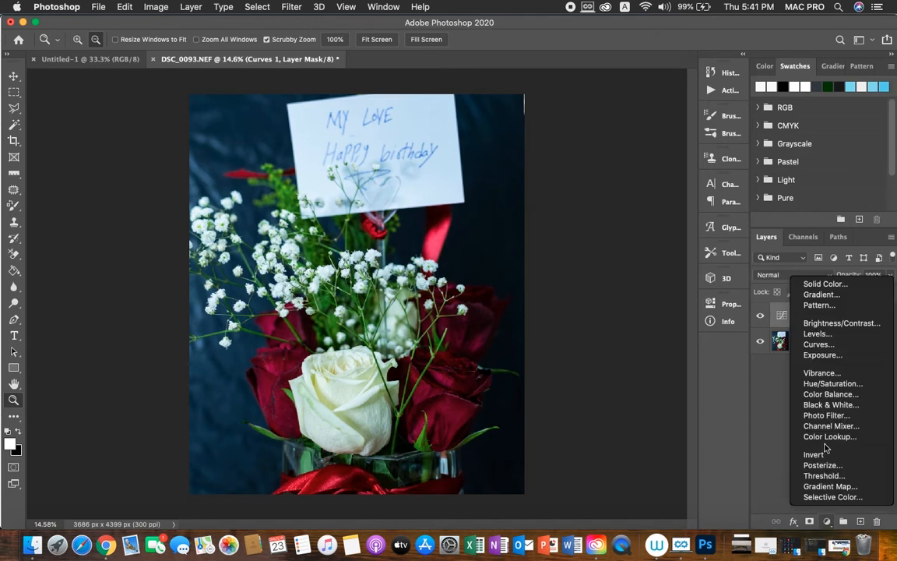
click(824, 373)
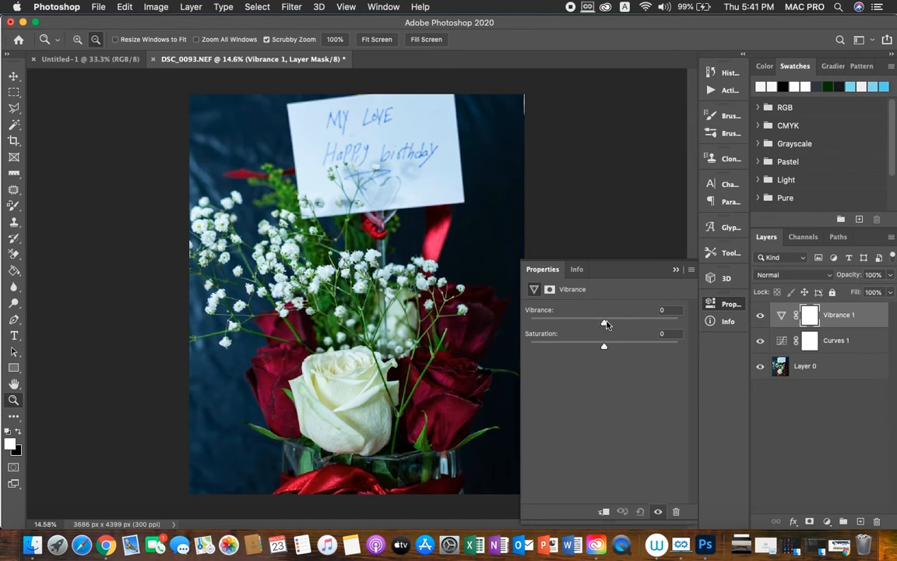
drag(604, 324, 606, 347)
click(676, 271)
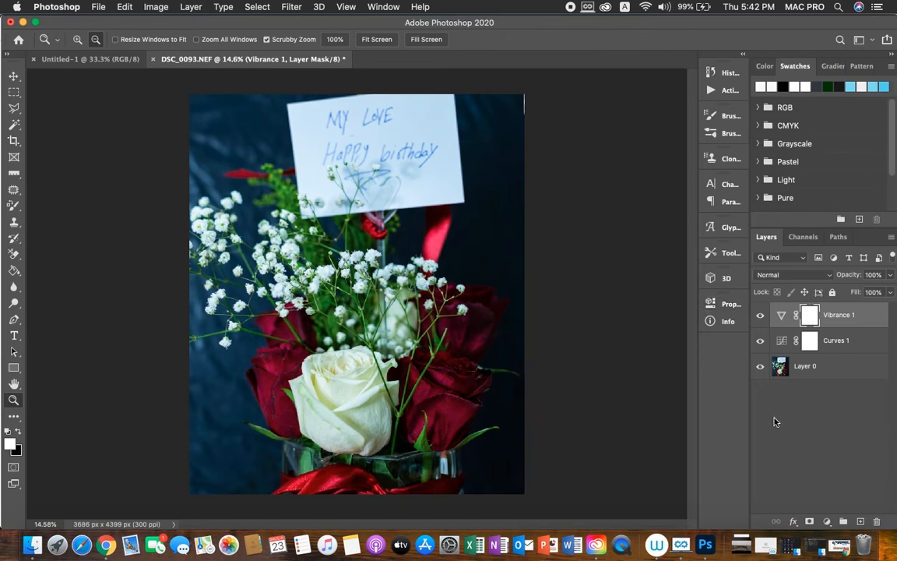
Add a Hue/Saturation adjustment layer above the Vibrance layer and set its master hue to +3
click(827, 521)
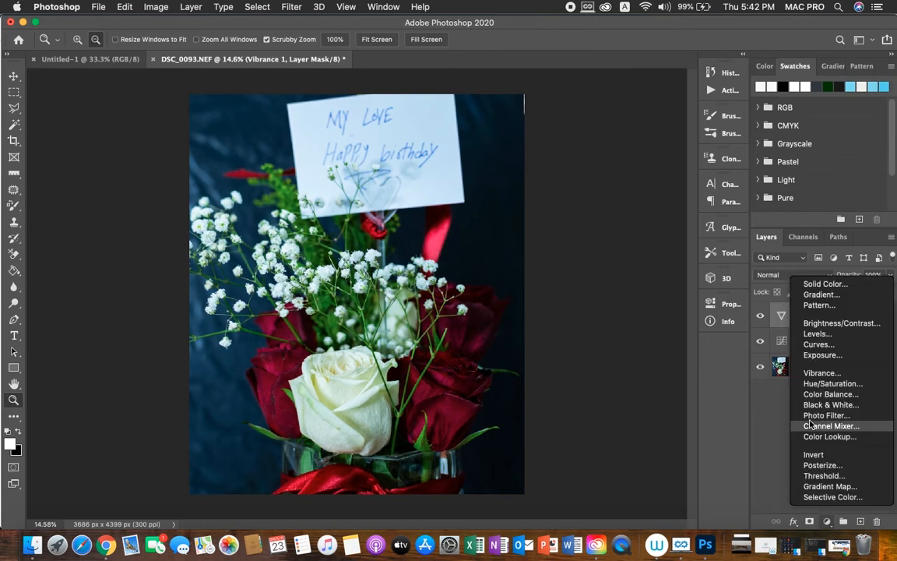
click(822, 384)
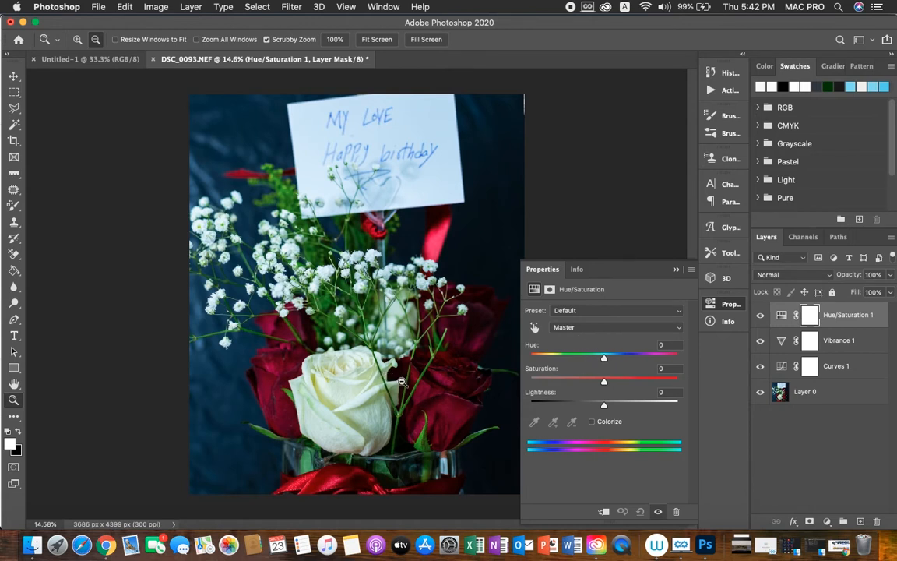
click(604, 358)
click(604, 359)
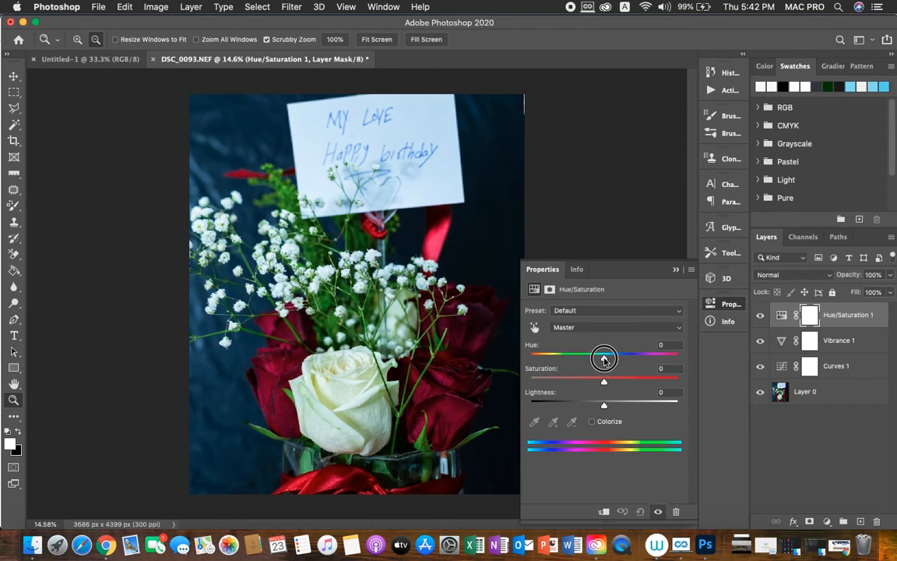
drag(604, 359, 606, 359)
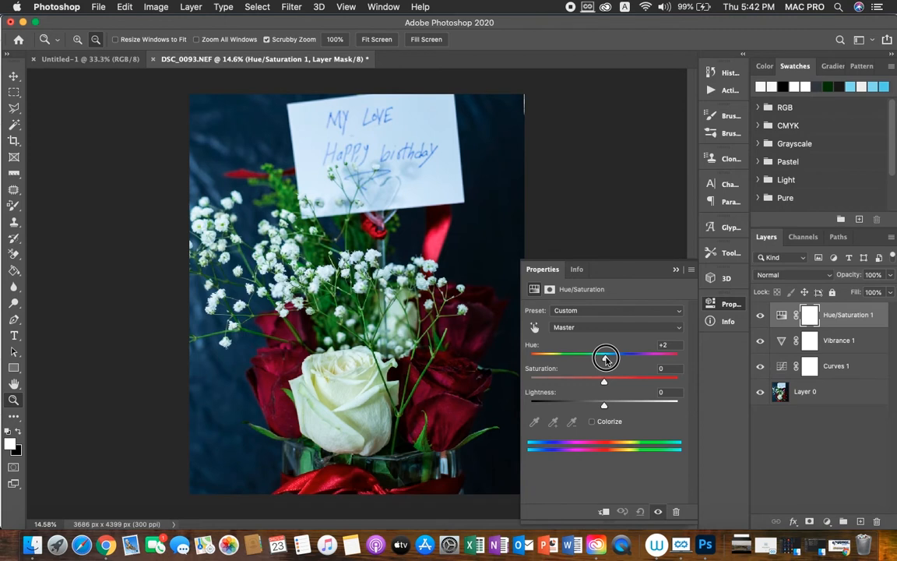
drag(605, 358, 607, 359)
drag(605, 358, 625, 358)
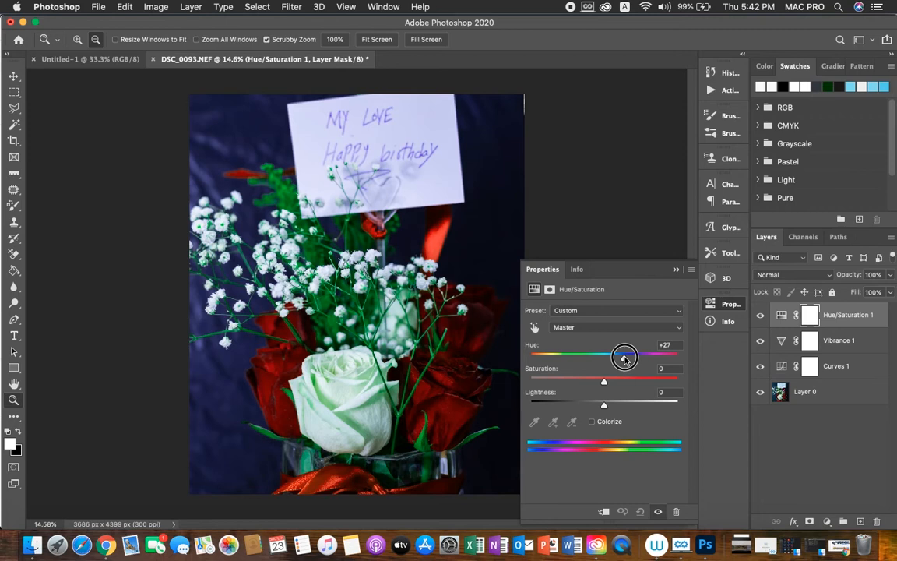
drag(625, 358, 608, 358)
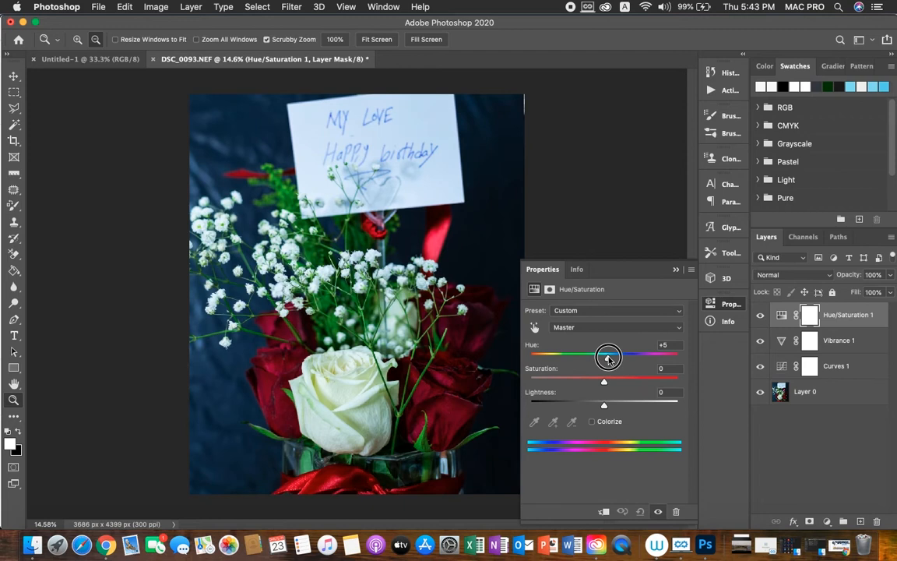
drag(609, 358, 607, 357)
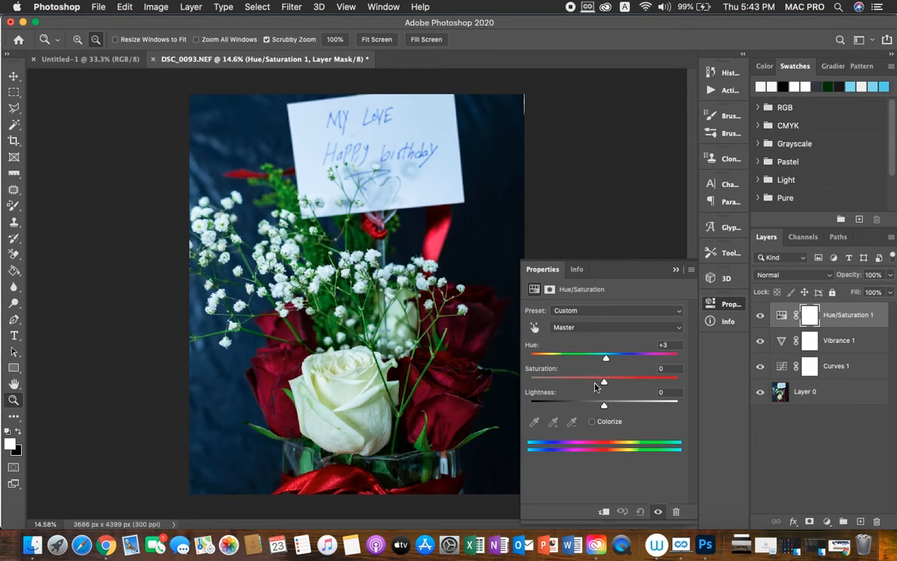
Set the Hue/Saturation layer's saturation to +5 and lower its lightness to about -13
drag(603, 382, 604, 383)
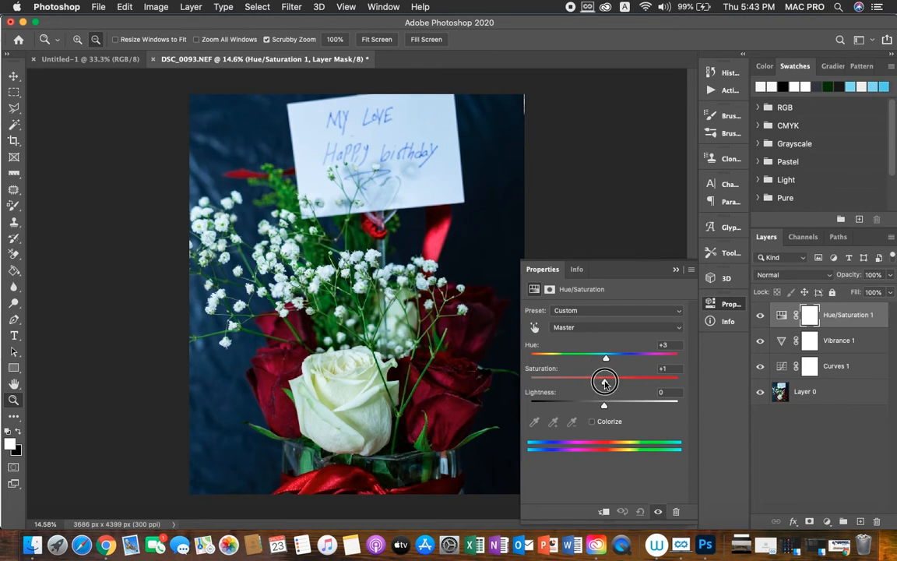
drag(604, 382, 608, 380)
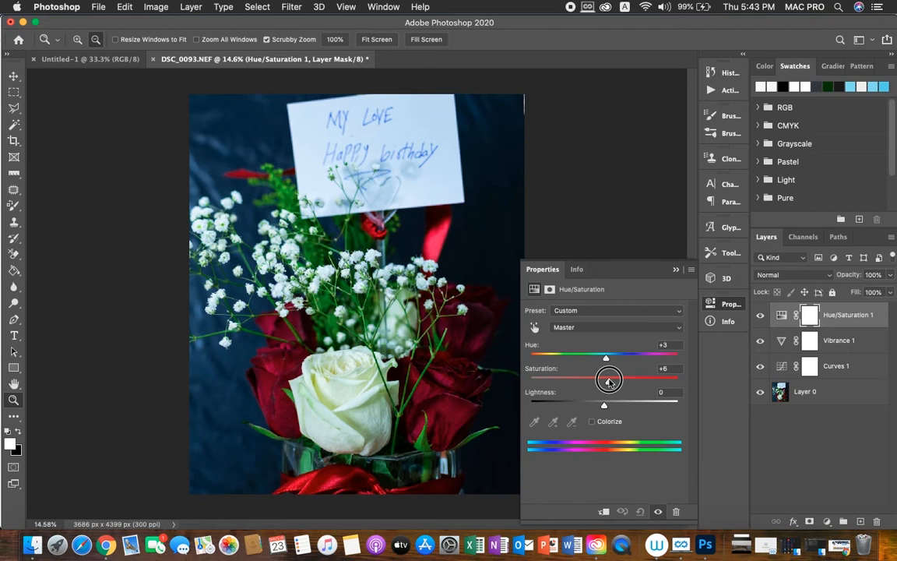
drag(608, 380, 609, 382)
drag(605, 408, 595, 406)
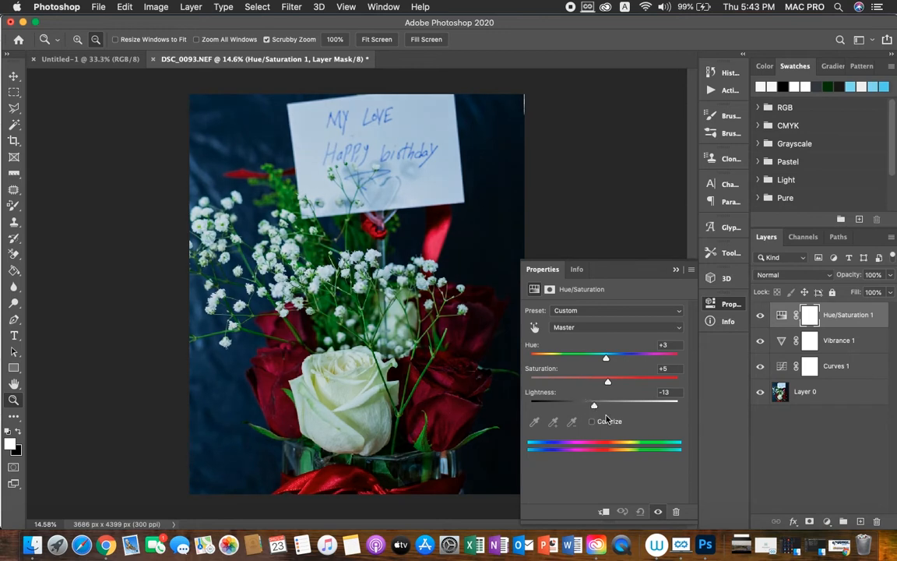
drag(595, 406, 596, 405)
click(675, 270)
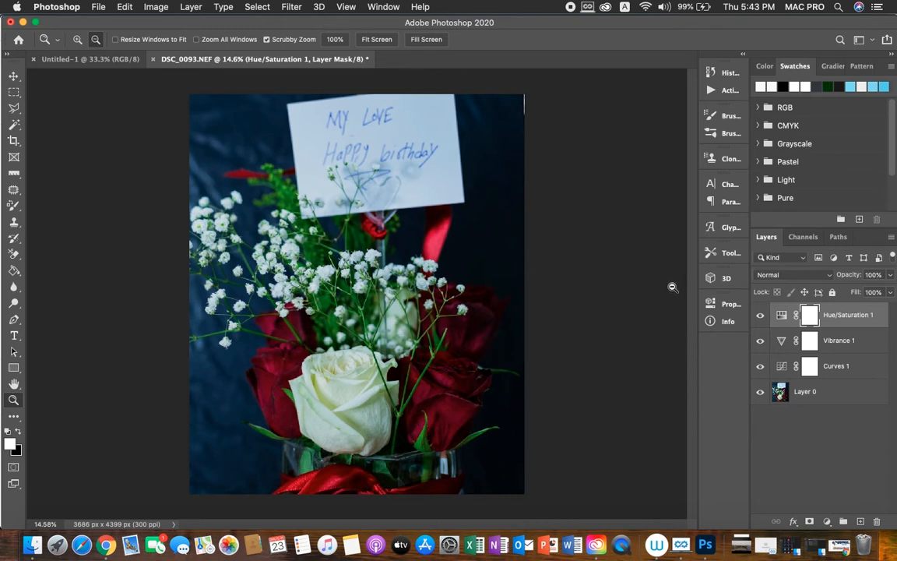
Compare the photo with the Hue/Saturation adjustment hidden and shown, leaving the layer visible
click(762, 315)
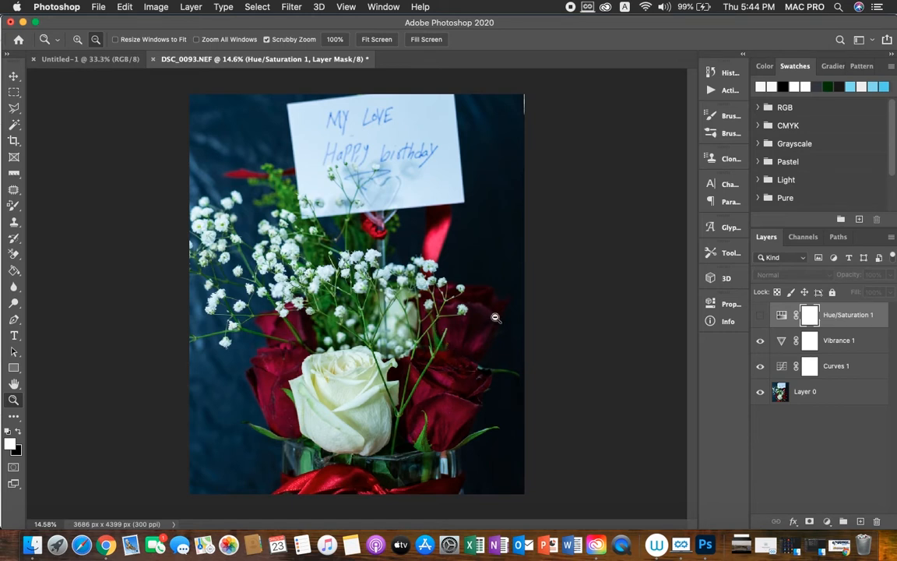
click(761, 316)
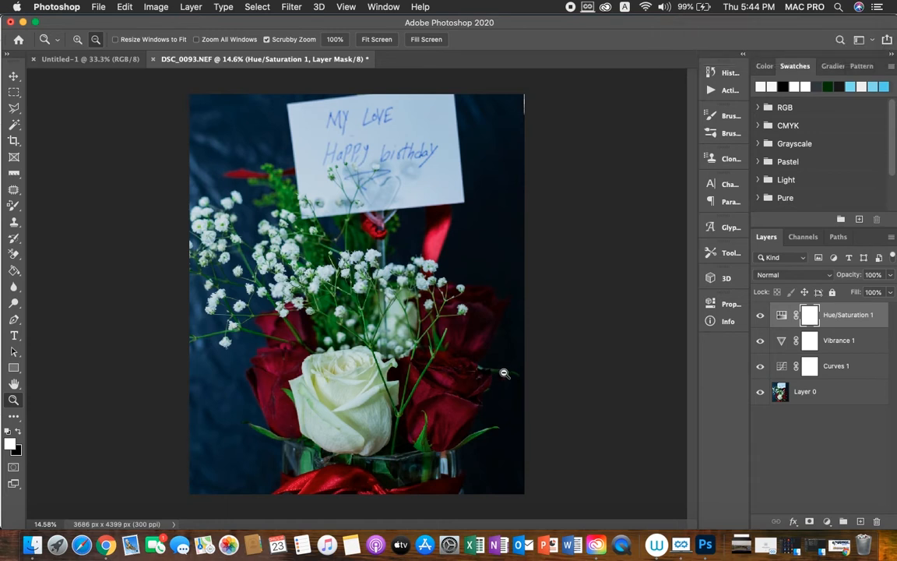
click(760, 316)
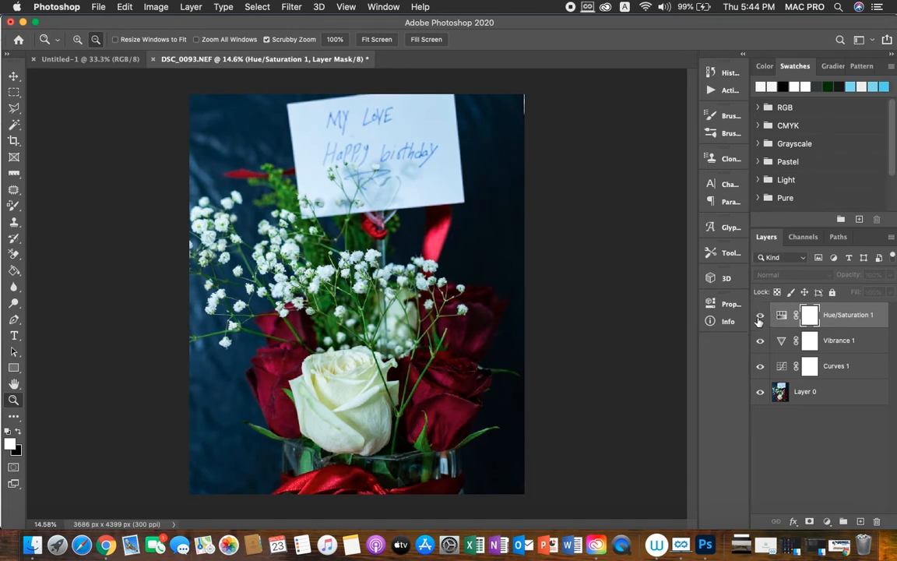
click(760, 317)
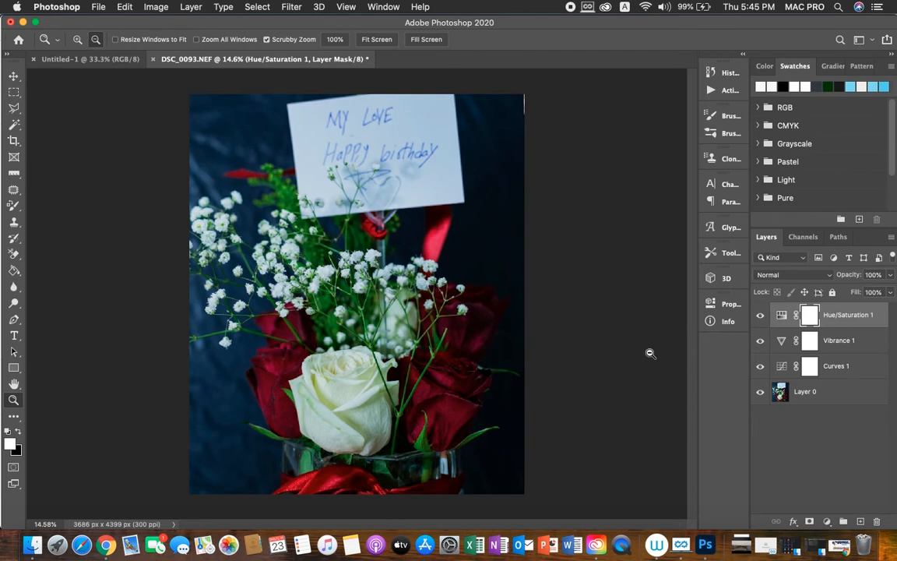
Add a Color Balance adjustment layer above the Hue/Saturation layer with its default midtone values
click(827, 521)
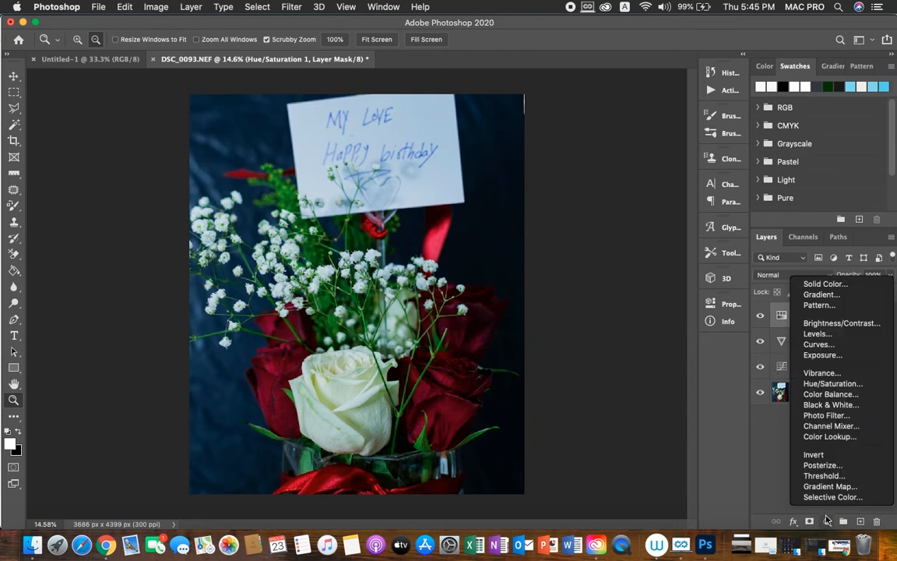
click(830, 395)
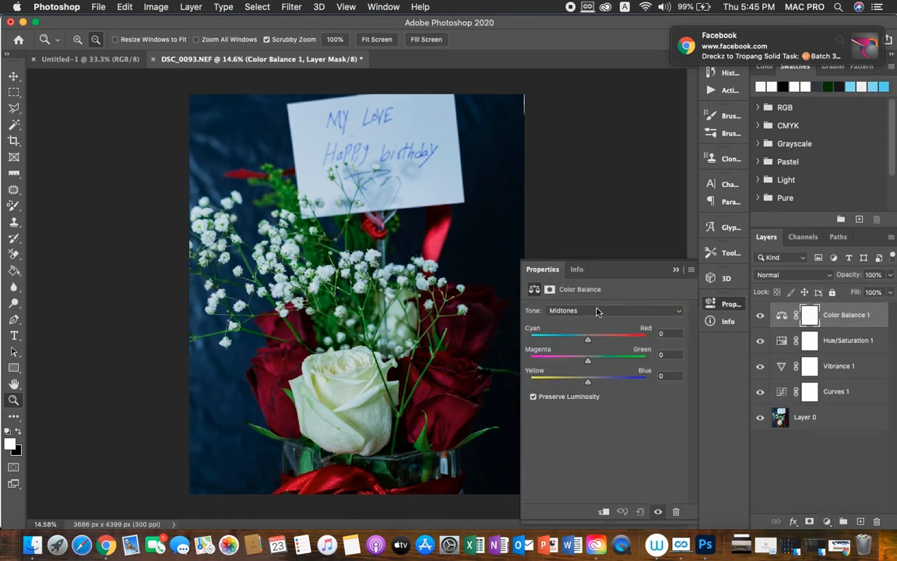
click(674, 269)
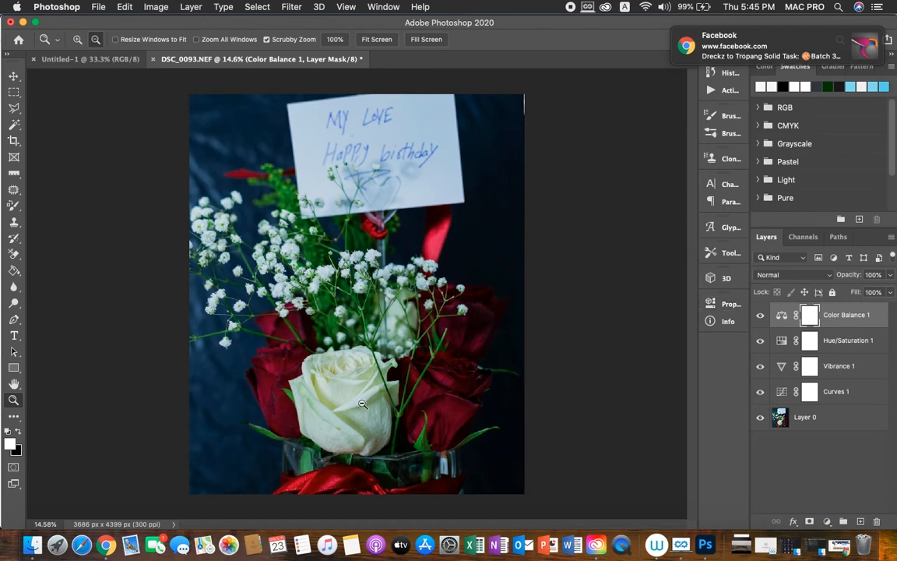
Set the Hue/Saturation adjustment layer's master saturation to +1 and its lightness to -9
drag(300, 400, 362, 408)
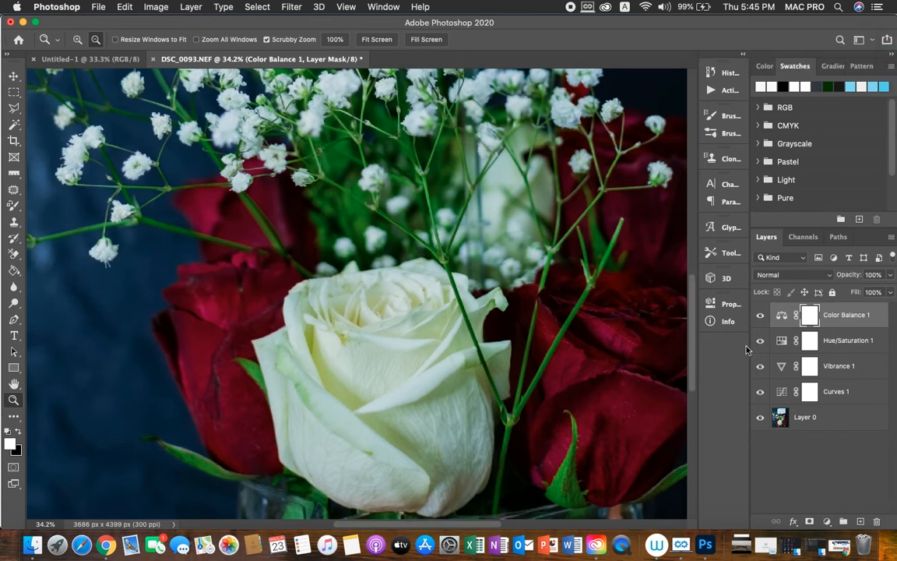
click(783, 345)
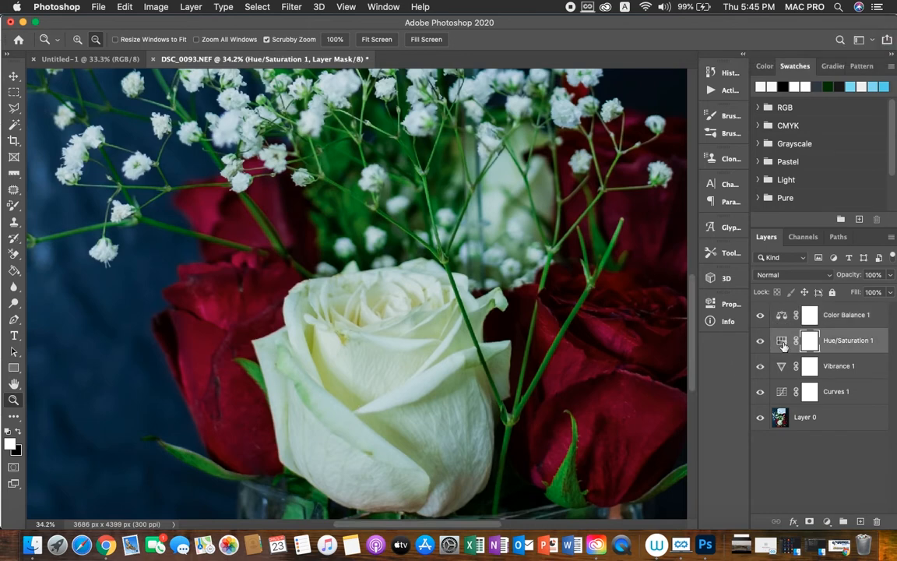
double_click(784, 345)
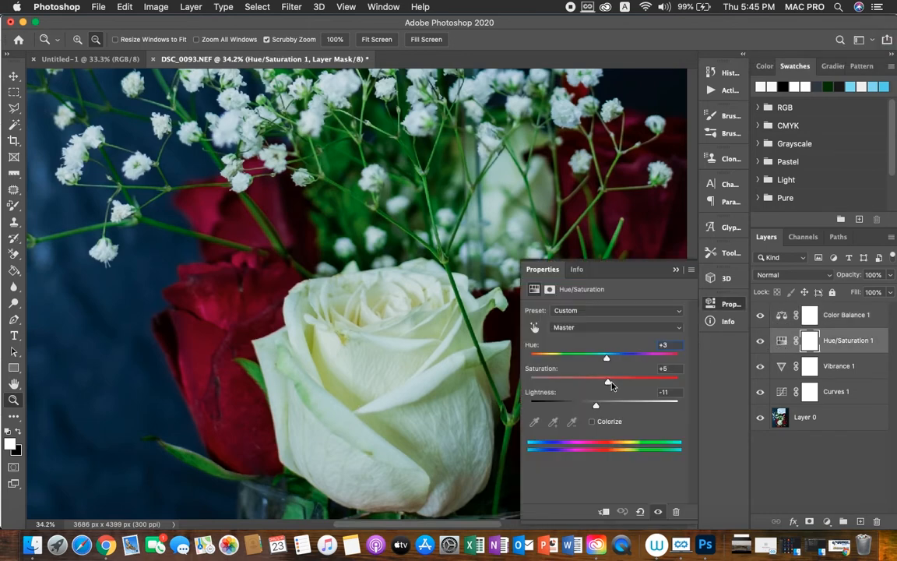
drag(608, 383, 604, 382)
drag(596, 405, 597, 406)
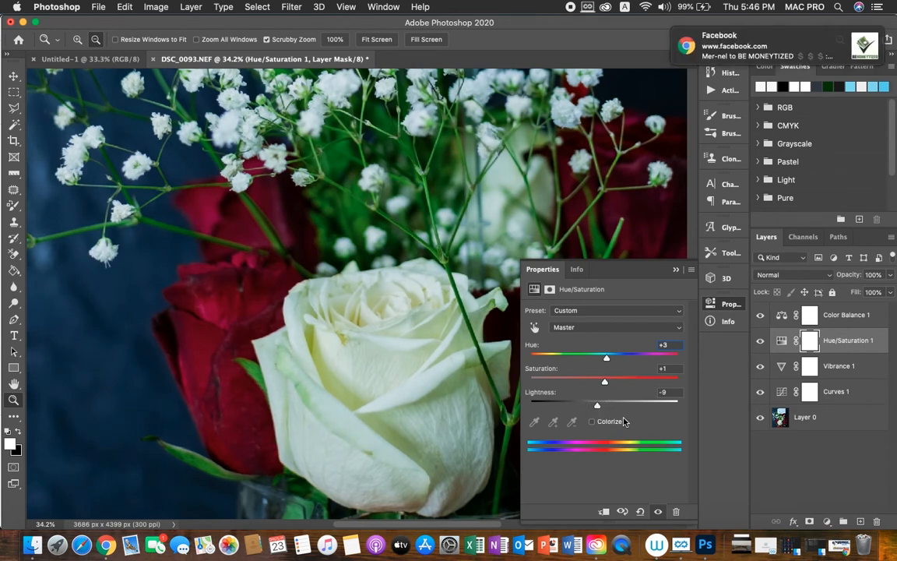
click(677, 270)
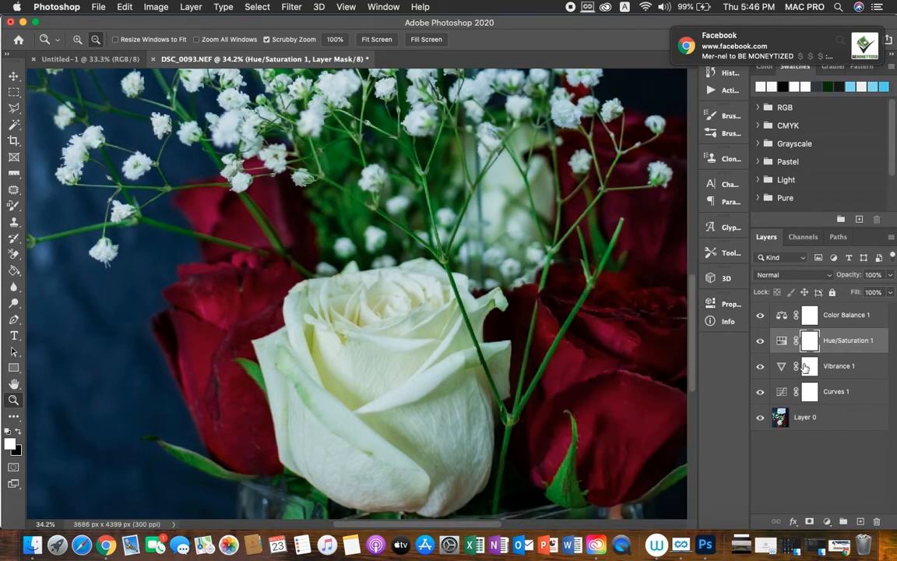
Slightly lower the vibrance value of the Vibrance adjustment layer
click(809, 372)
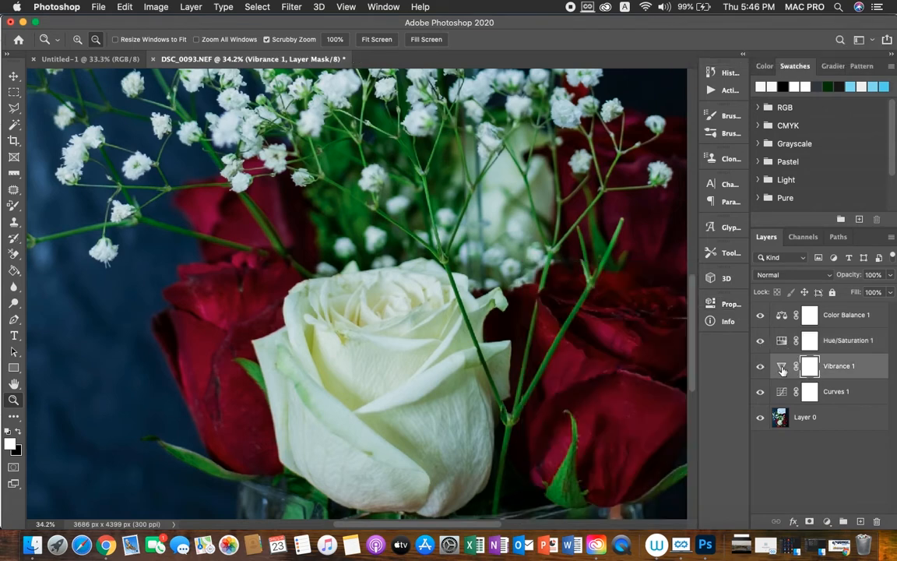
double_click(781, 367)
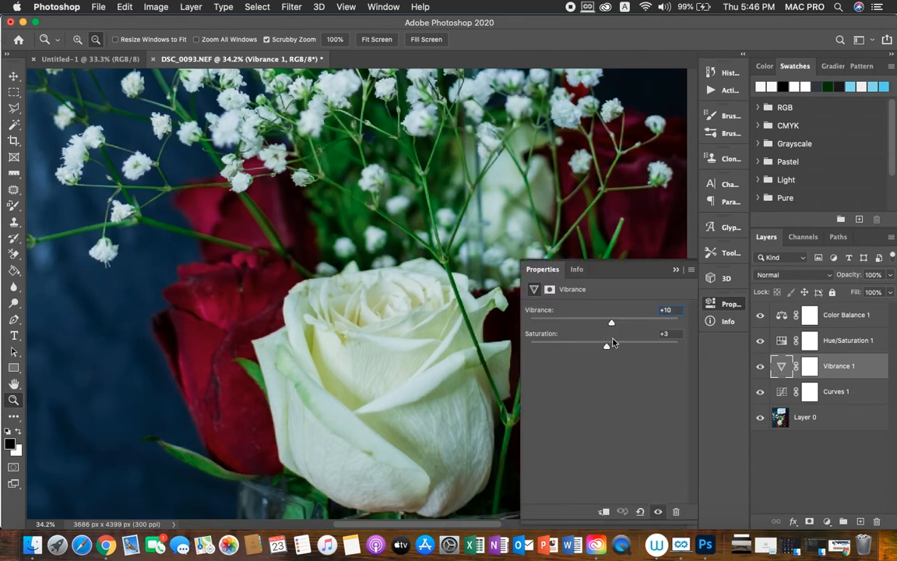
click(607, 348)
drag(611, 322, 609, 327)
click(675, 273)
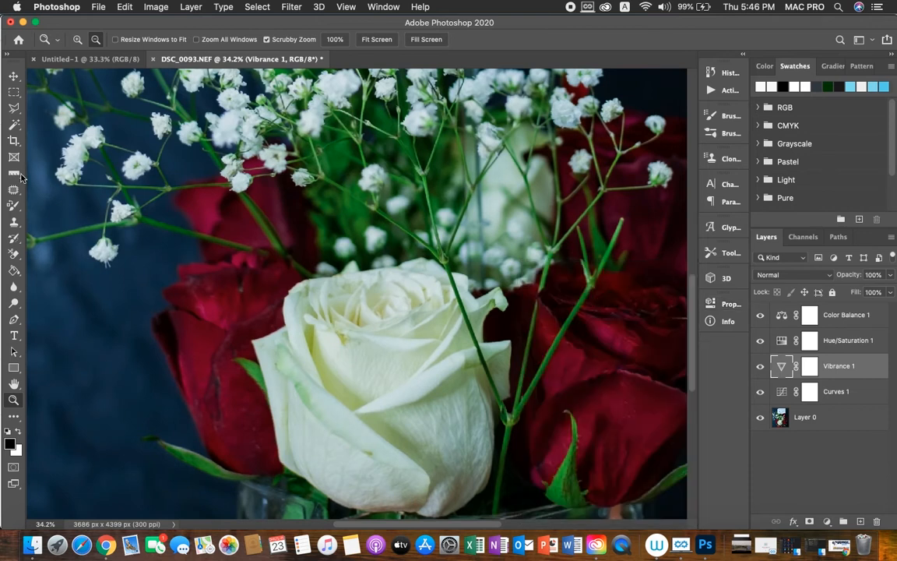
Compare the whole photo with the Color Balance, Hue/Saturation and Vibrance layers hidden and shown, leaving all of them visible
drag(380, 376, 347, 383)
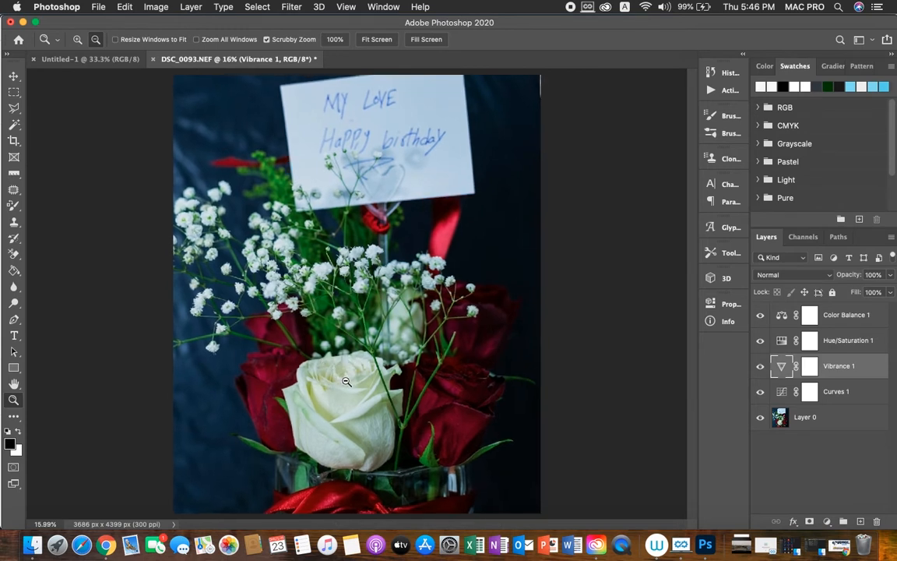
click(763, 347)
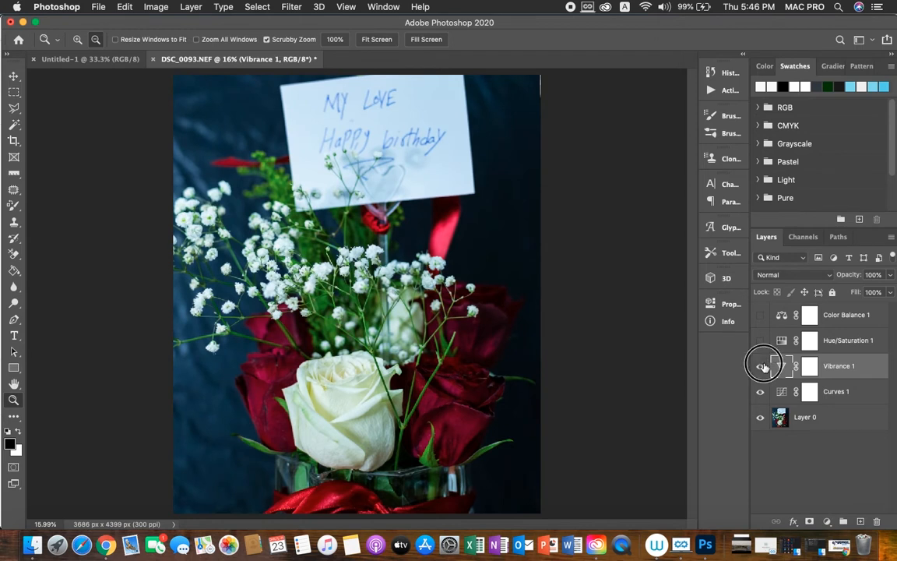
click(763, 365)
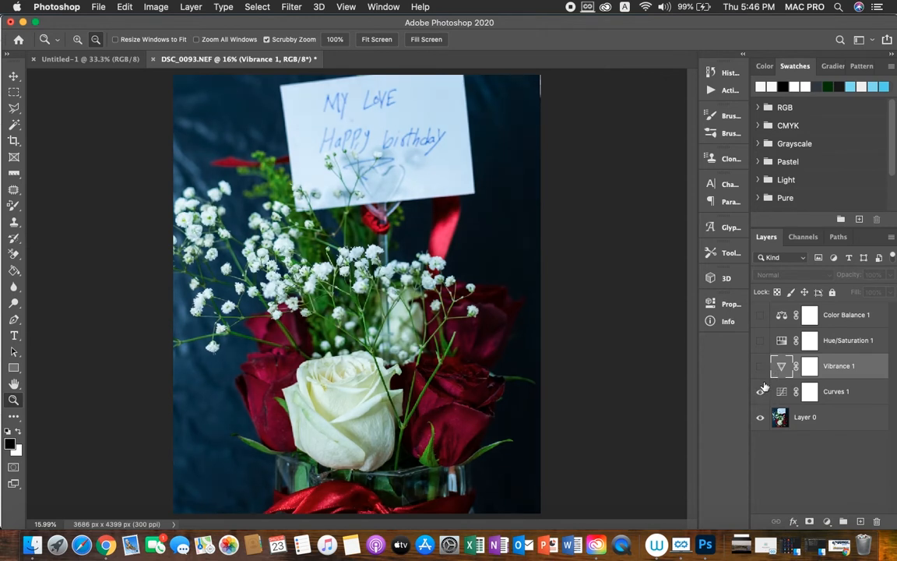
click(762, 366)
click(760, 340)
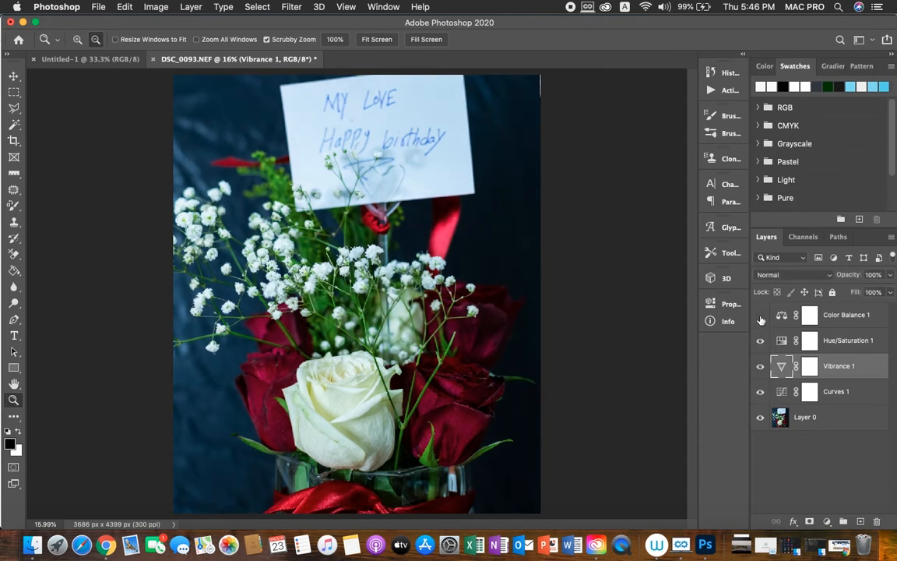
click(761, 315)
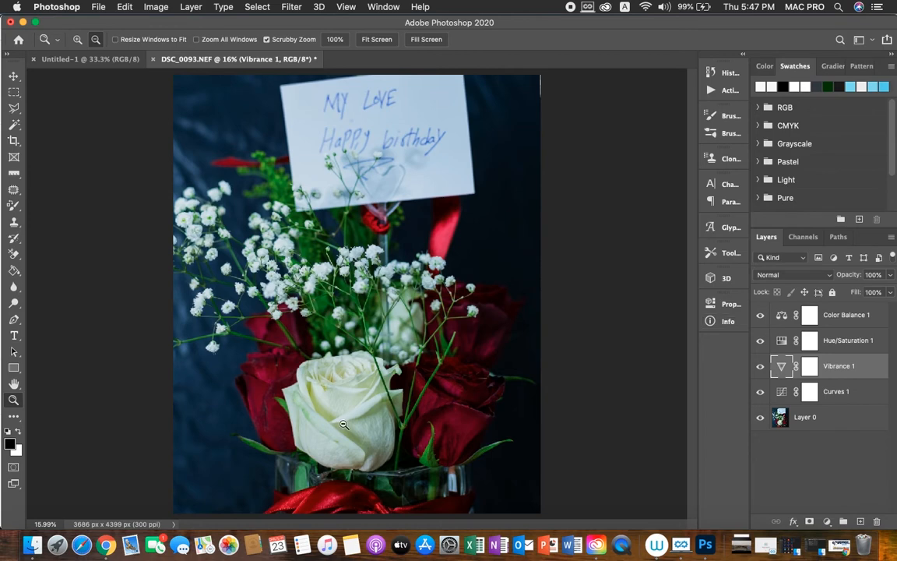
On Layer 0, patch the brown spot on the edge of the white rose's folded front petal with clean petal texture nearby
drag(298, 412, 341, 414)
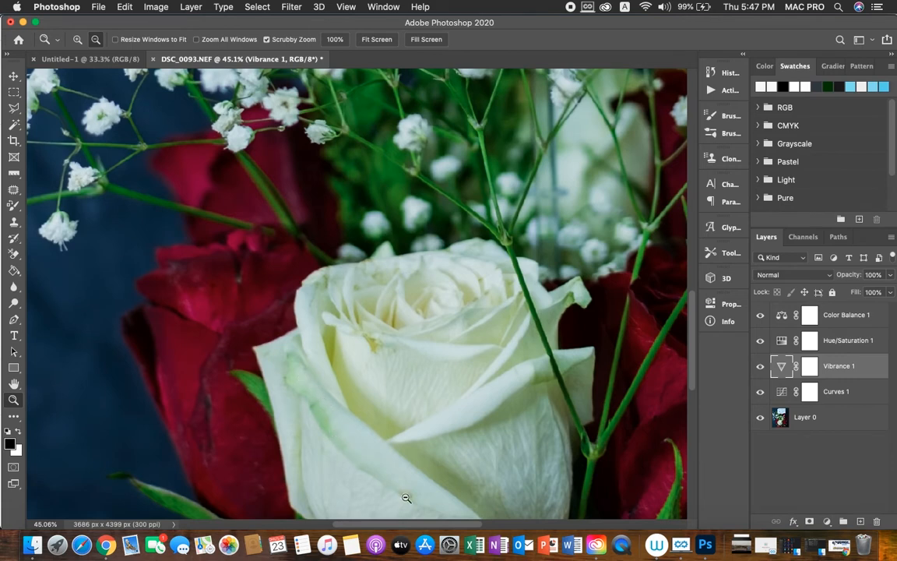
click(779, 419)
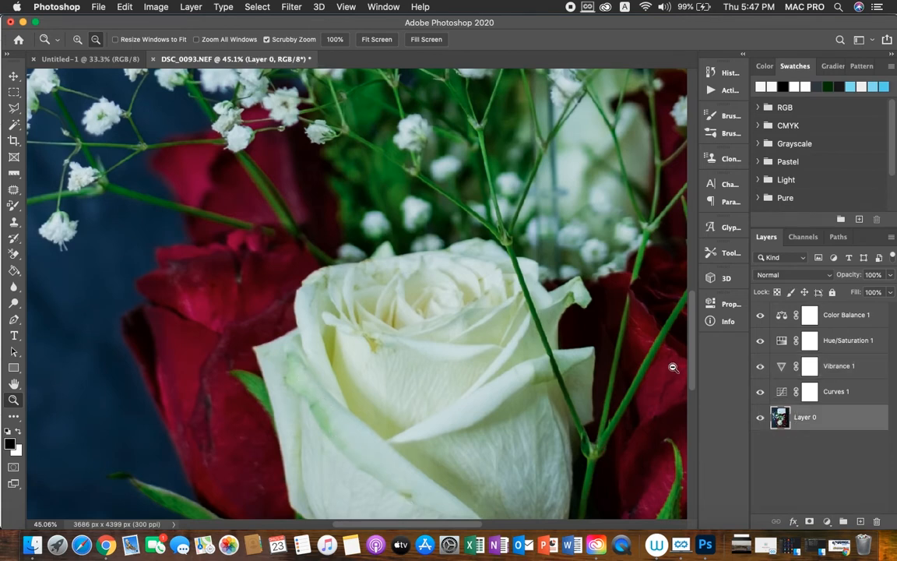
scroll(694, 361, left, 3)
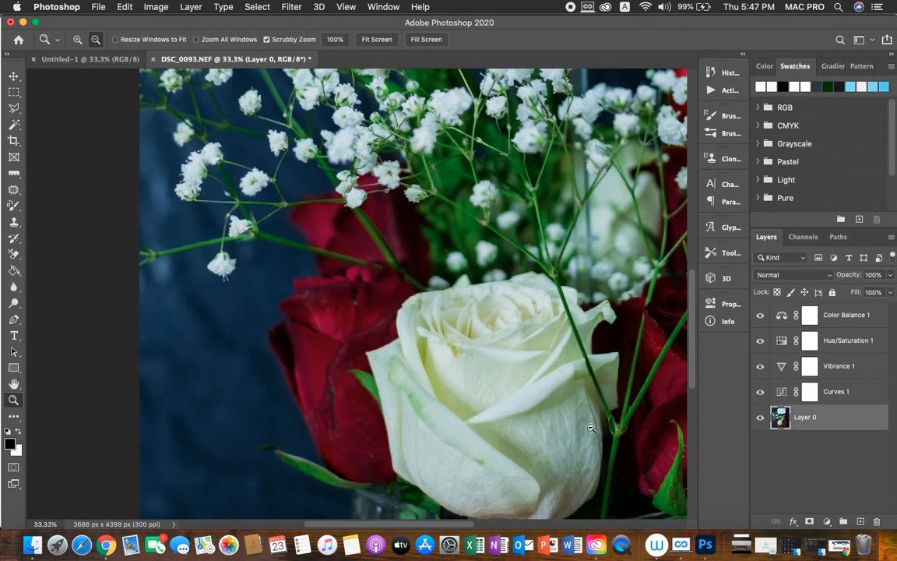
drag(528, 462, 547, 466)
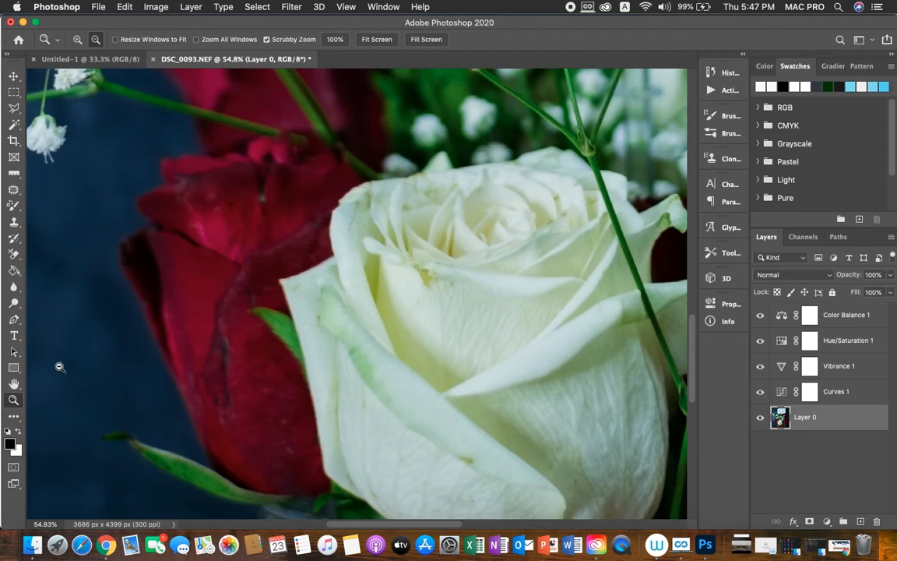
click(18, 205)
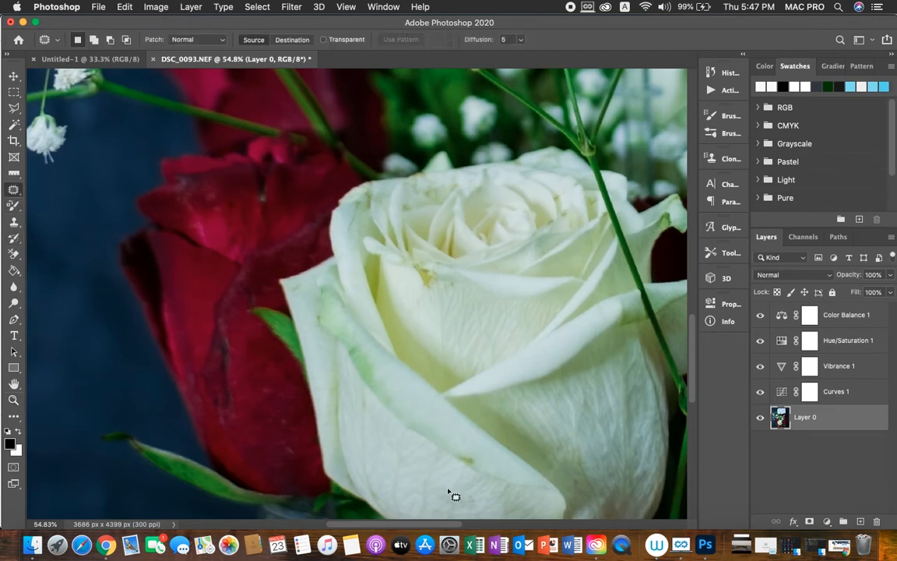
drag(474, 460, 455, 452)
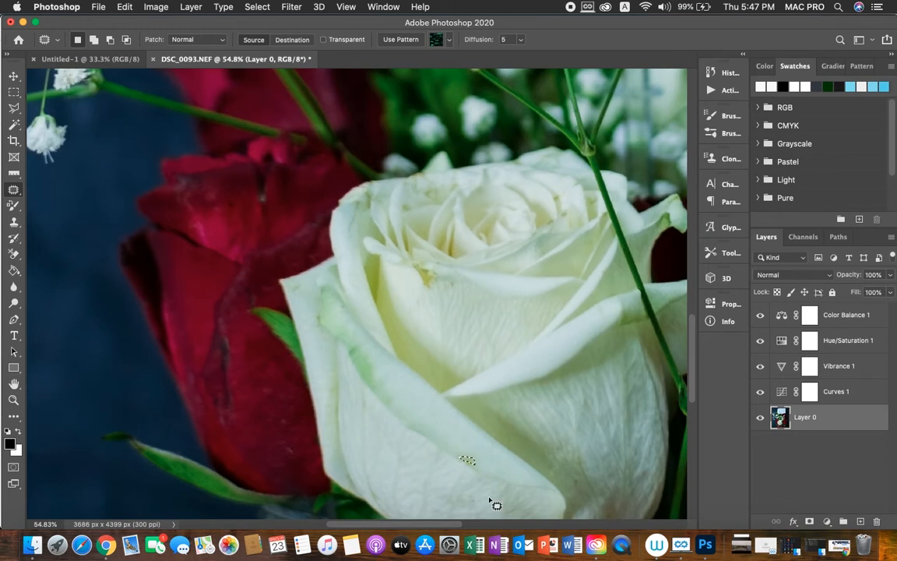
key(super+d)
mouse_move(469, 454)
mouse_down()
mouse_move(457, 454)
mouse_move(474, 465)
mouse_move(448, 444)
mouse_up()
drag(462, 454, 443, 443)
key(super+d)
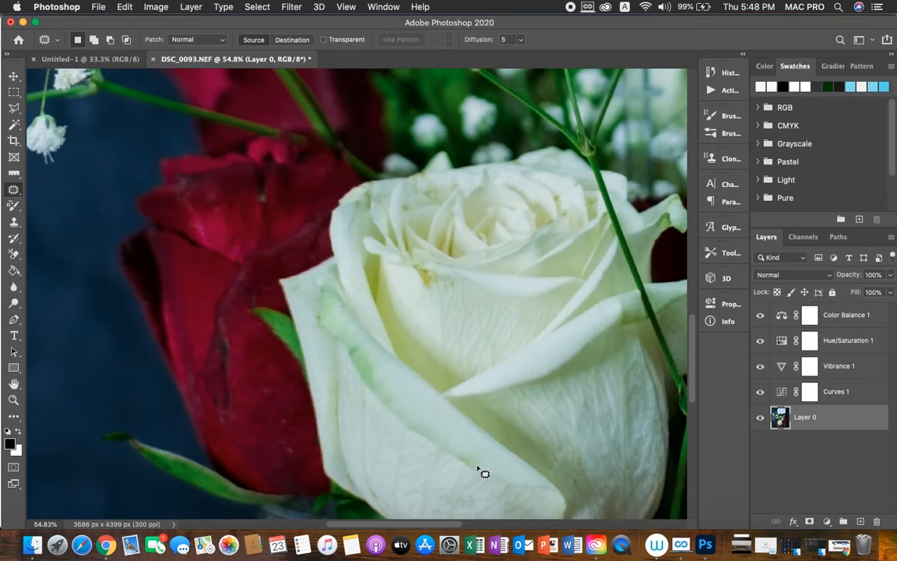
Patch the remaining small marks along the lower edge of the white rose's folded petal, clearing the selection after each
mouse_move(480, 470)
mouse_down()
mouse_move(458, 468)
mouse_move(457, 458)
mouse_move(470, 465)
mouse_up()
key(super+d)
mouse_move(476, 466)
mouse_down()
mouse_move(460, 464)
mouse_move(474, 466)
mouse_move(428, 435)
mouse_move(454, 451)
mouse_up()
key(super+d)
mouse_move(471, 465)
mouse_down()
mouse_move(456, 466)
mouse_move(494, 480)
mouse_move(455, 453)
mouse_move(469, 453)
mouse_move(467, 467)
mouse_move(428, 435)
mouse_up()
key(cmd+d)
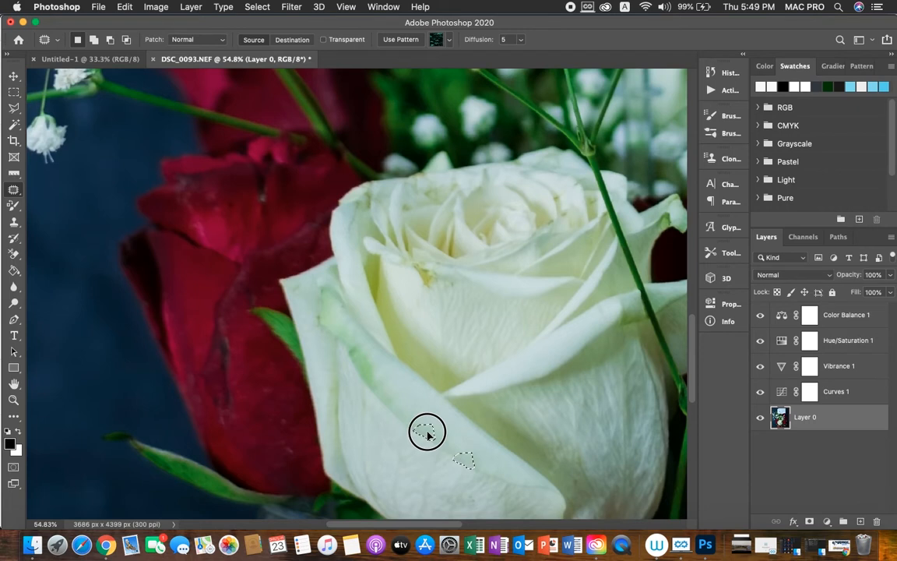
click(520, 489)
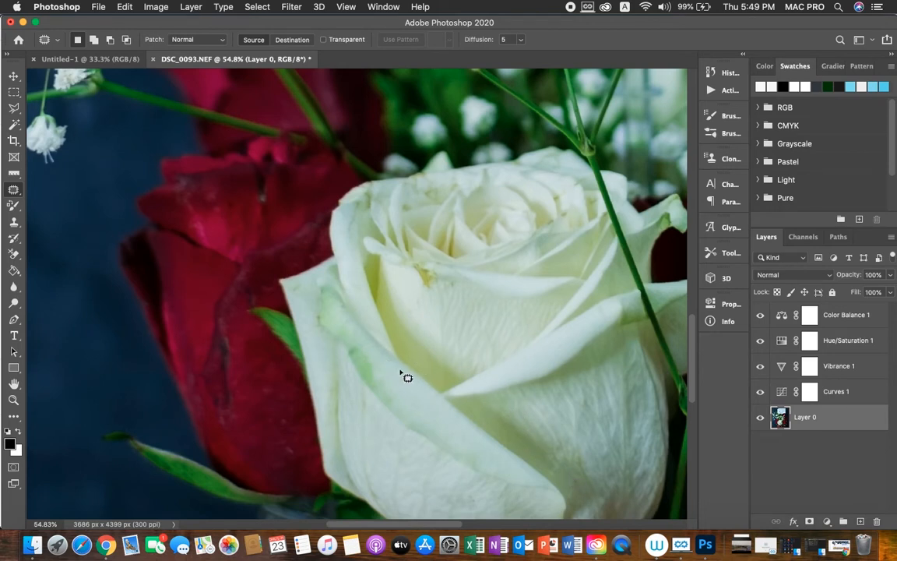
Patch the green streak on the white rose's folded petal and the small marks near the outer petal's pointed tip
mouse_move(344, 342)
mouse_down()
mouse_move(378, 371)
mouse_move(378, 391)
mouse_move(358, 376)
mouse_move(341, 343)
mouse_move(393, 399)
mouse_up()
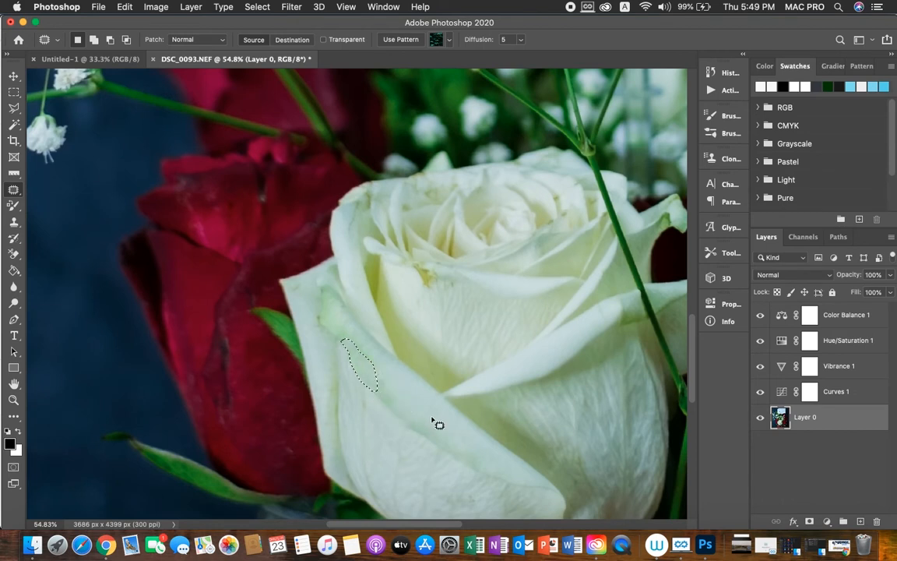
key(super+d)
click(295, 294)
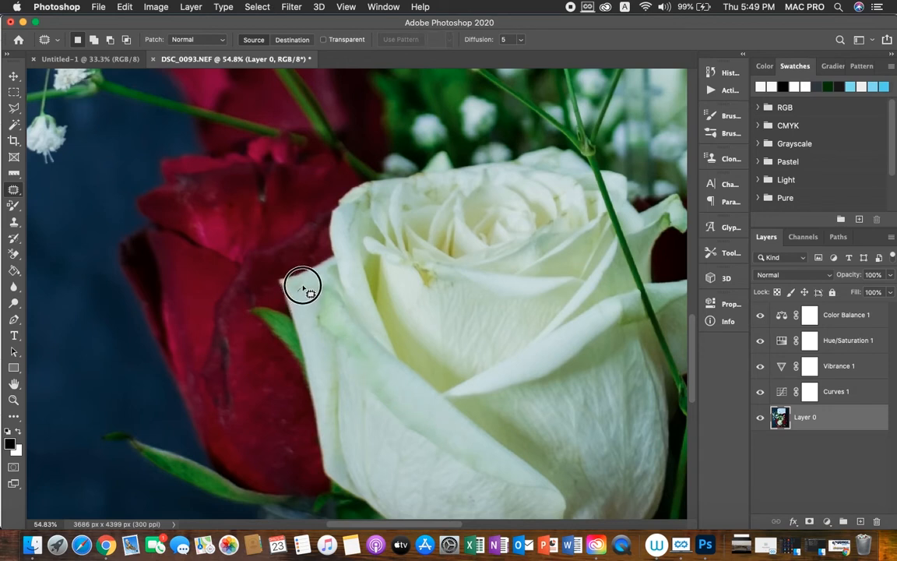
drag(296, 283, 300, 296)
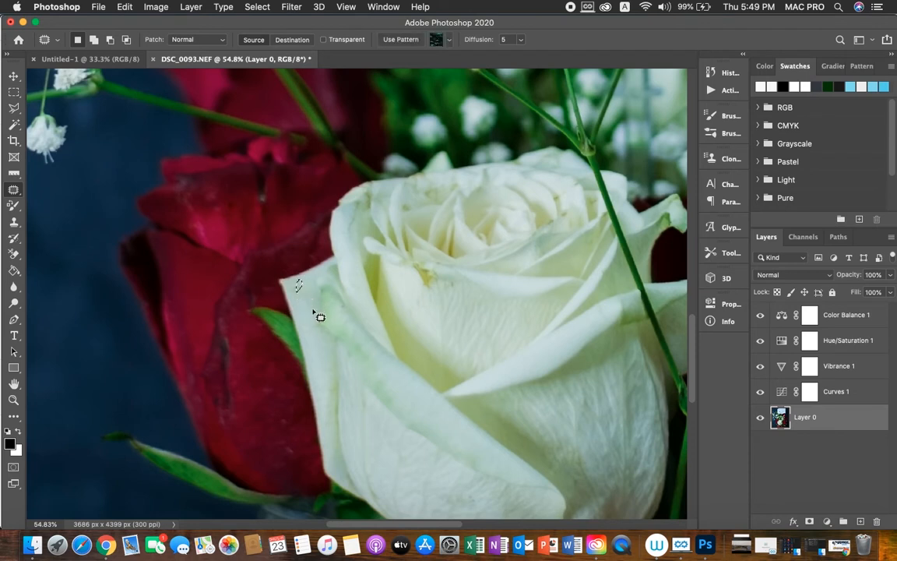
click(314, 313)
mouse_move(309, 288)
mouse_down()
mouse_move(299, 282)
mouse_move(291, 293)
mouse_move(302, 282)
mouse_move(314, 314)
mouse_up()
key(super+d)
click(14, 76)
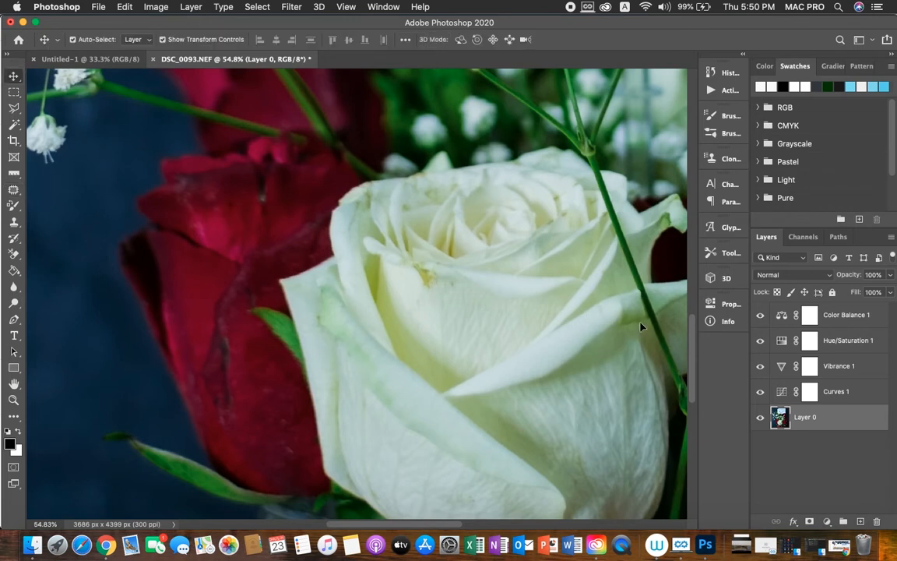
Patch the thin blemishes on the lower right petal of the white rose with clean texture beside them
drag(694, 353, 700, 391)
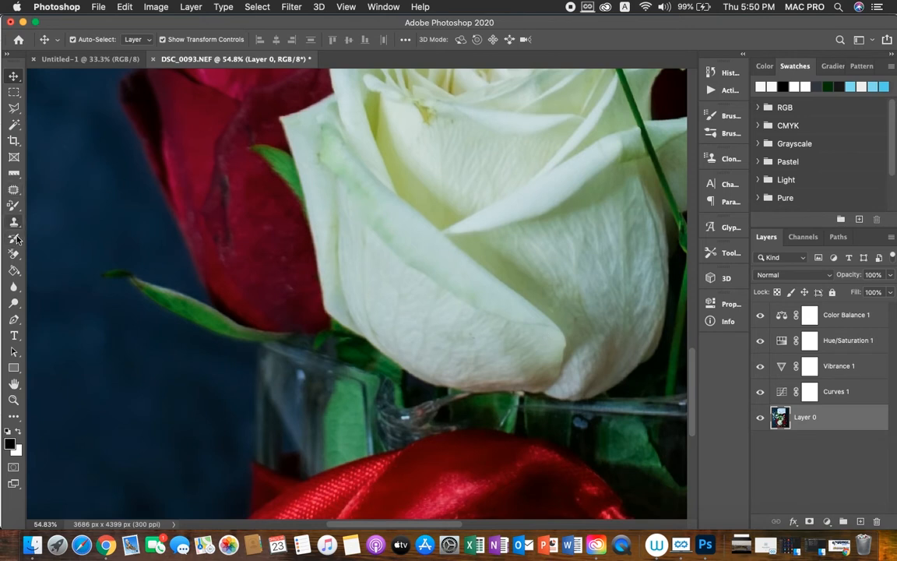
click(15, 189)
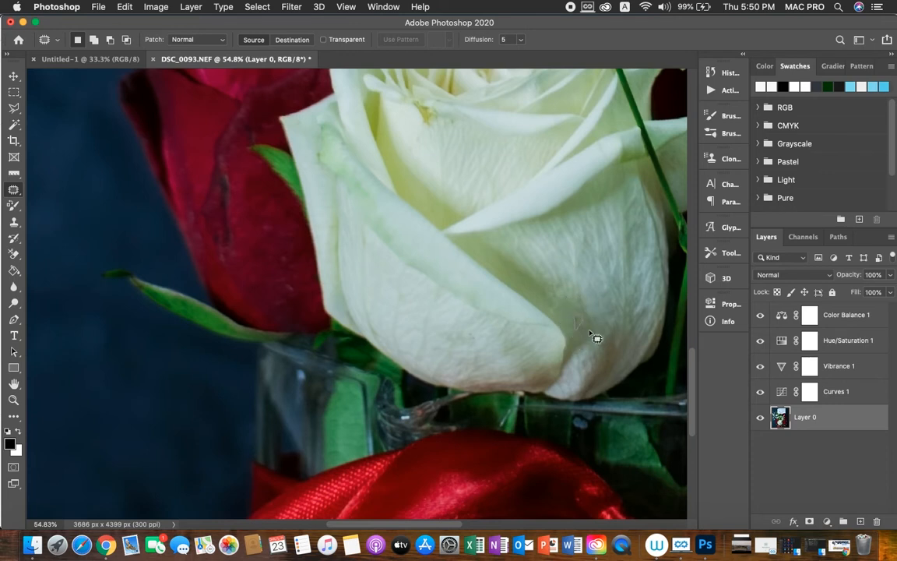
drag(576, 315, 582, 326)
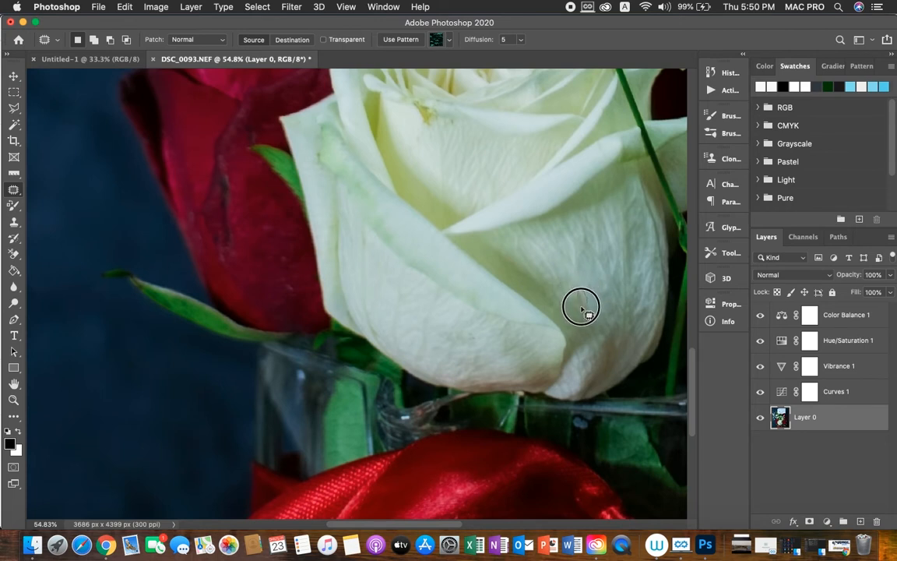
drag(586, 305, 581, 294)
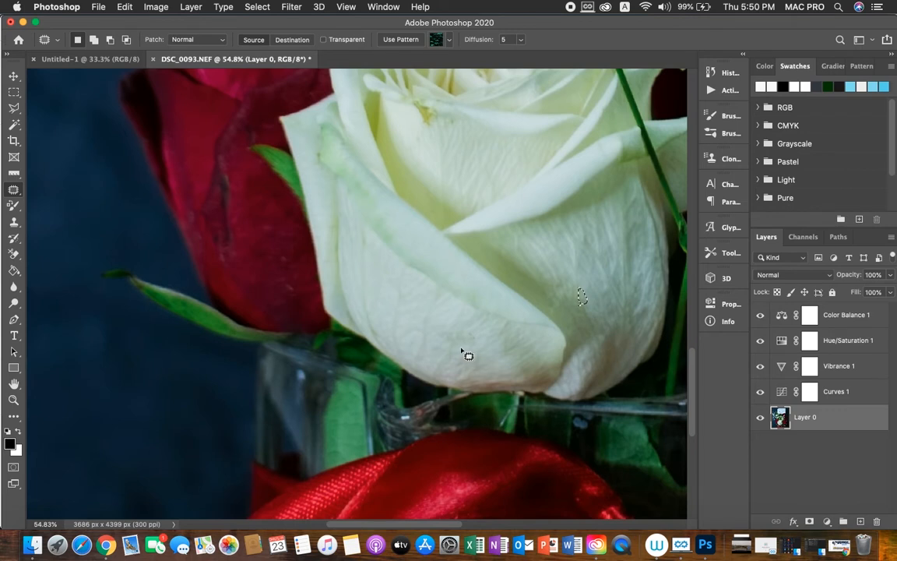
Patch the faint spots on the lower front petal of the white rose and clear the selection
mouse_move(471, 332)
mouse_down()
mouse_move(470, 344)
mouse_move(480, 332)
mouse_move(480, 356)
mouse_up()
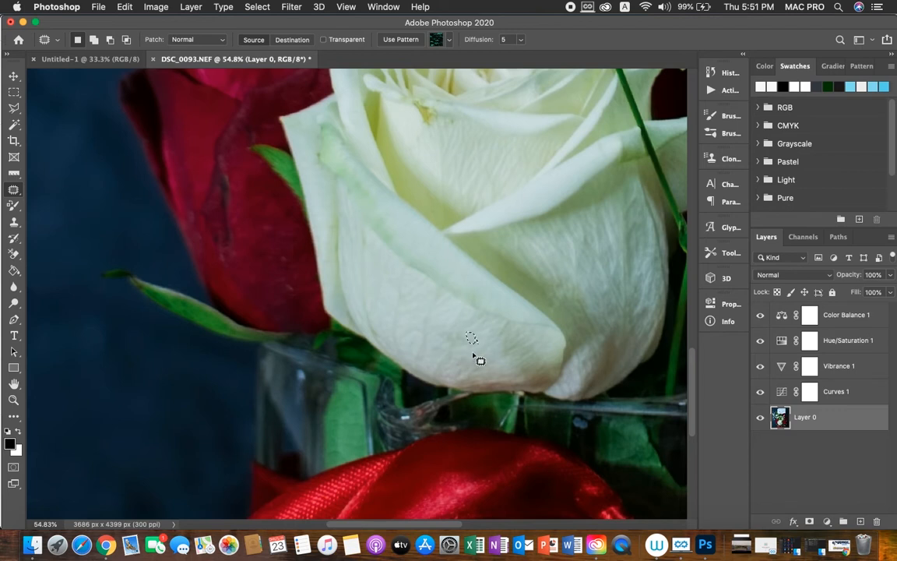
key(super+d)
mouse_move(462, 337)
mouse_down()
mouse_move(445, 344)
mouse_move(449, 320)
mouse_up()
key(super+d)
click(14, 75)
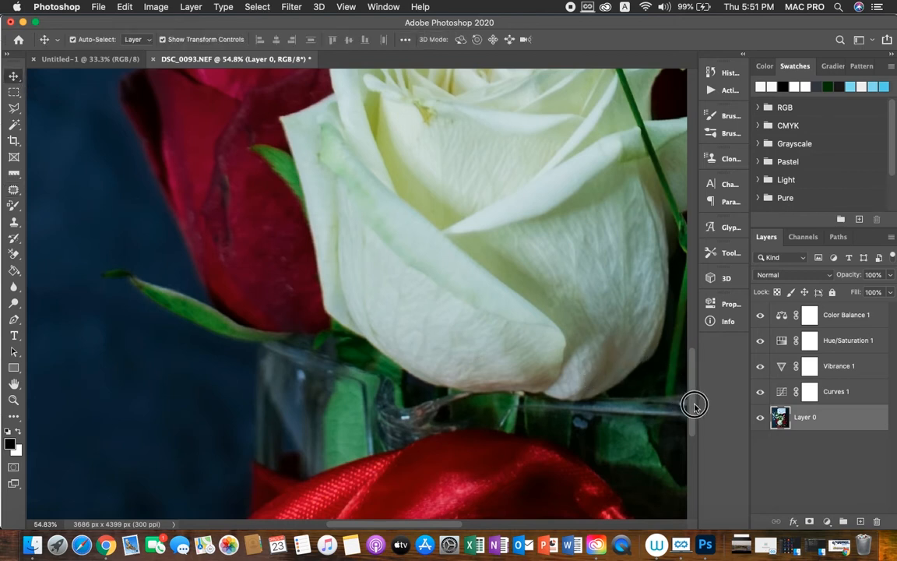
Examine the retouched white rose up close and the whole bouquet photo at full view
scroll(692, 402, down, 5)
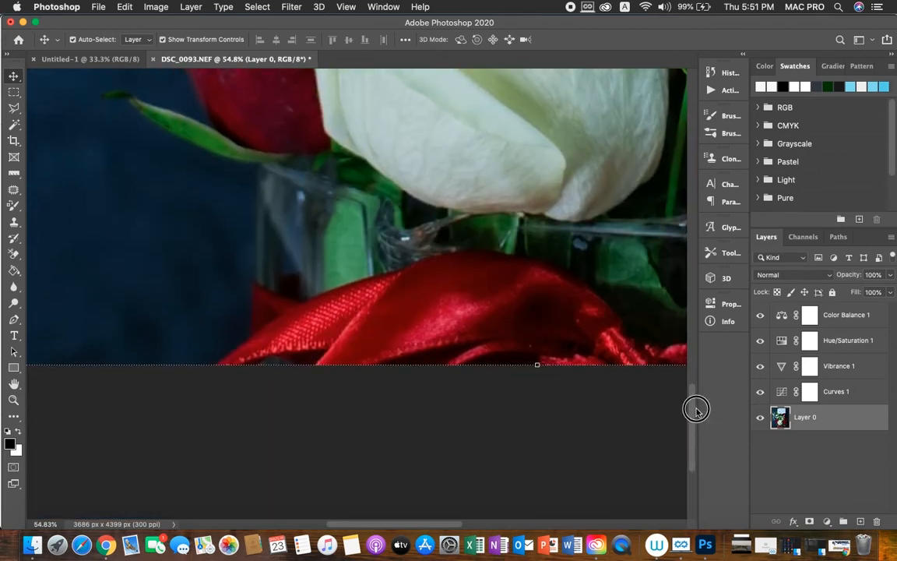
scroll(694, 407, up, 5)
scroll(693, 383, up, 5)
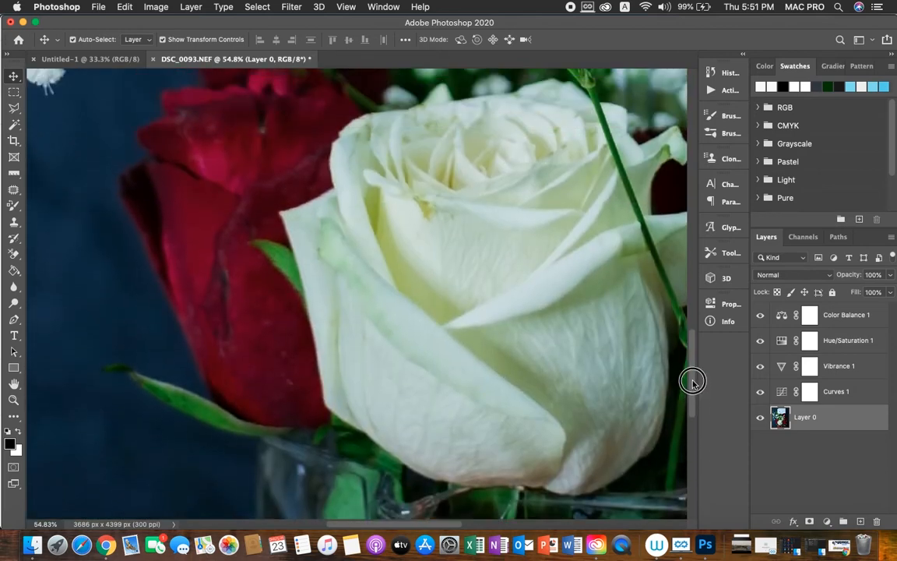
scroll(689, 357, up, 2)
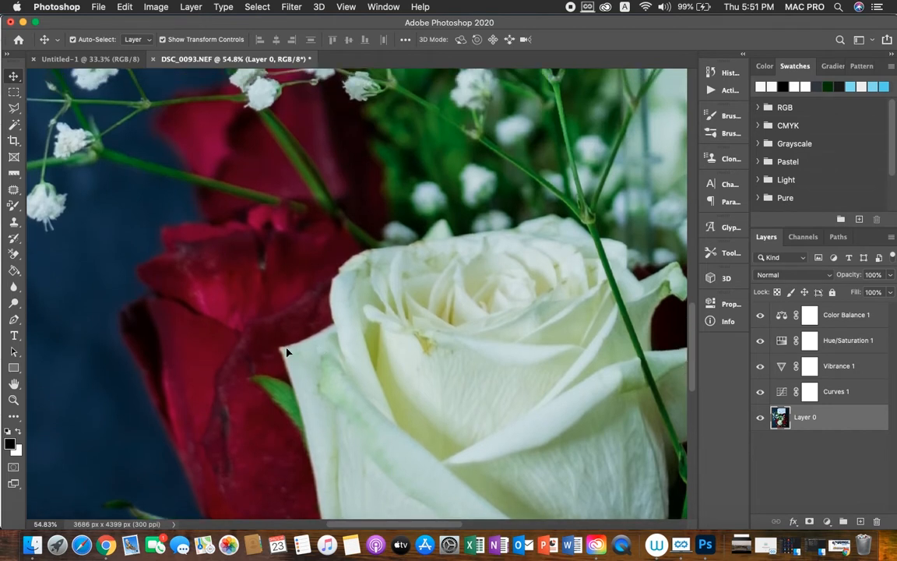
key(z)
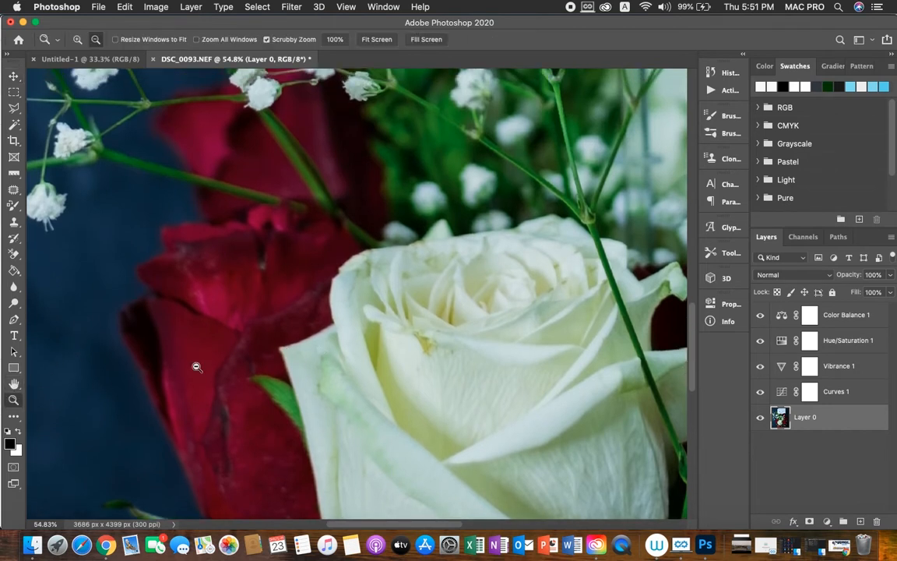
click(407, 350)
drag(407, 350, 433, 351)
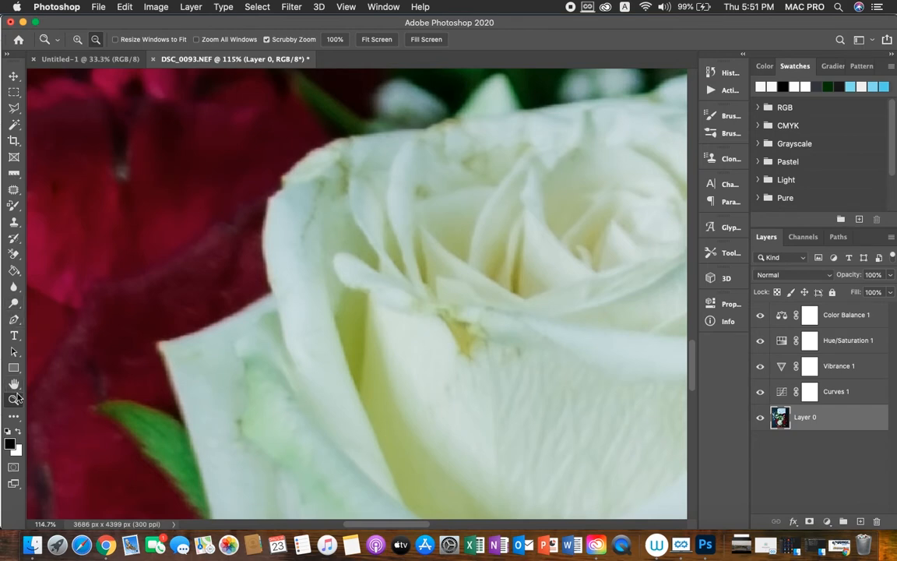
drag(370, 317, 325, 342)
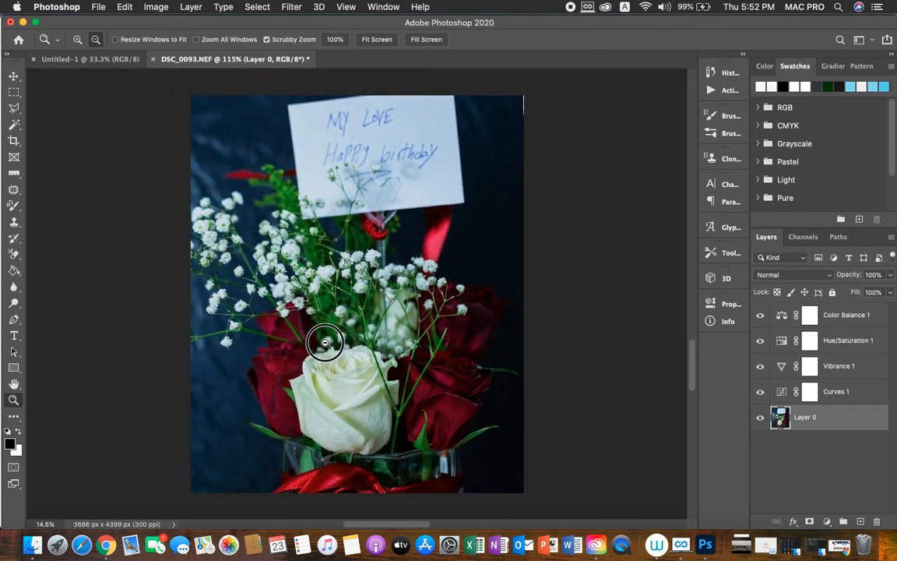
drag(324, 343, 327, 342)
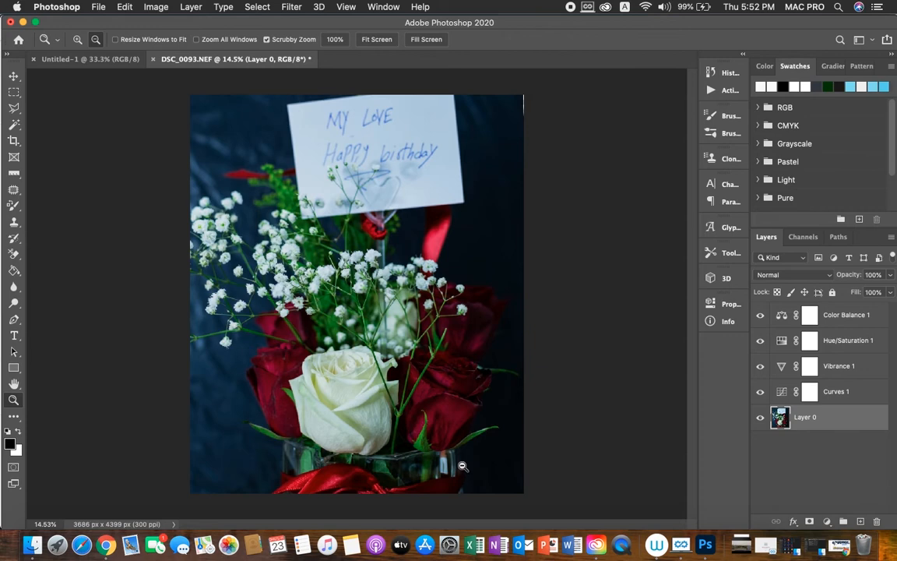
key(super+s)
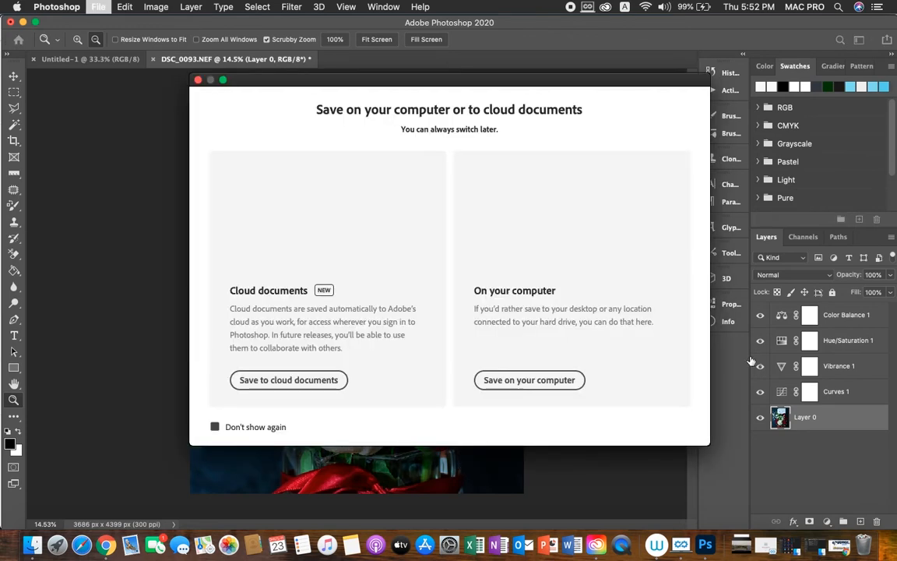
click(197, 80)
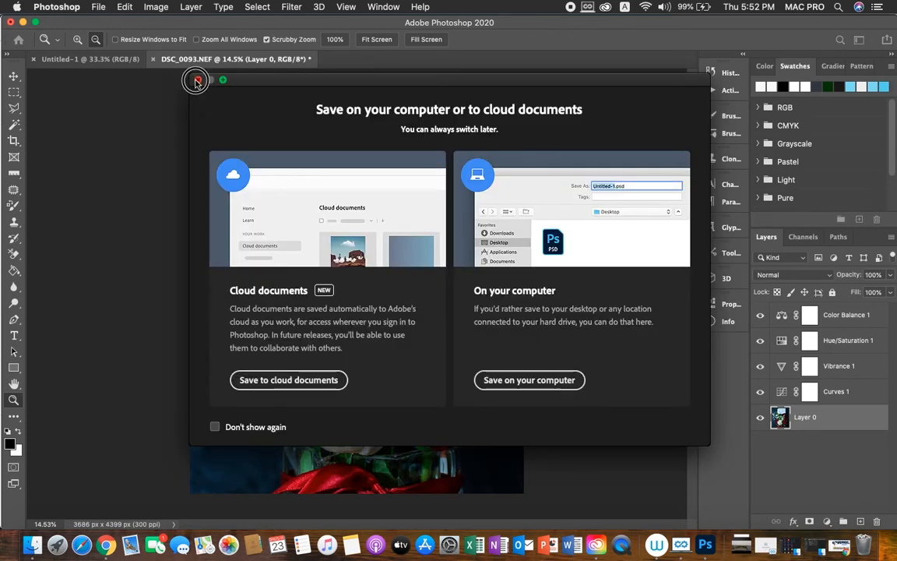
Set the Color Balance layer's midtones to -3 cyan/red, +1 magenta/green and +1 yellow/blue
click(811, 315)
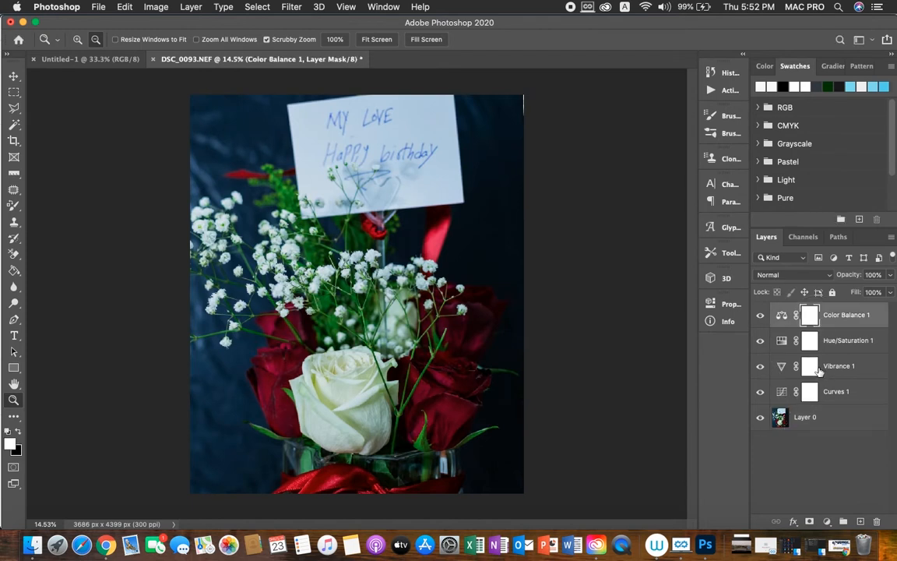
double_click(782, 314)
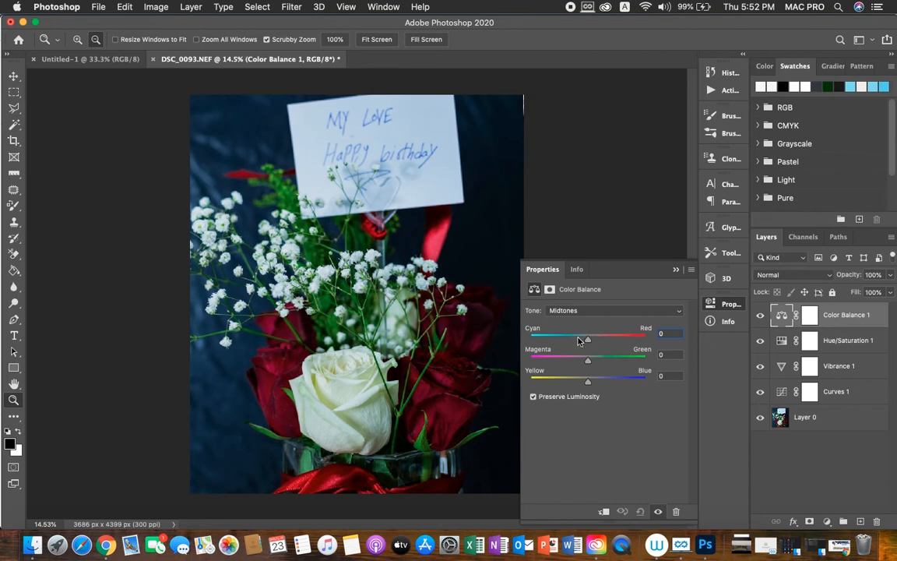
drag(588, 340, 586, 340)
click(588, 360)
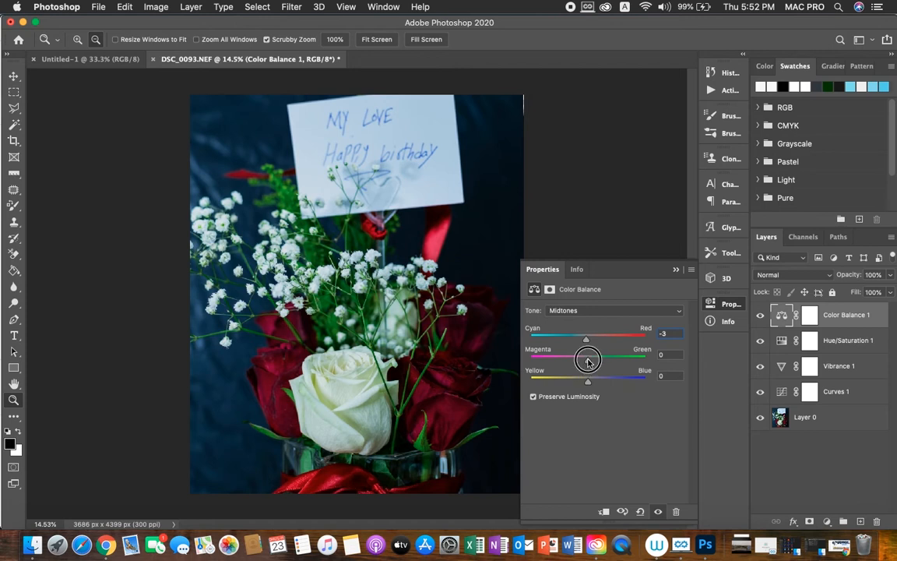
drag(588, 360, 589, 363)
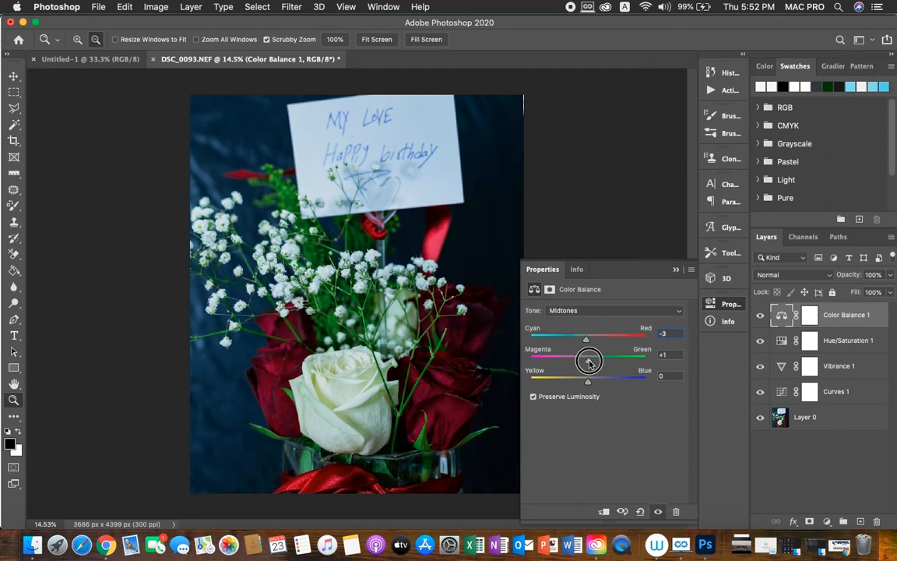
drag(590, 382, 588, 383)
Shift the Color Balance layer's shadows slightly toward cyan, with magenta/green at +1 and yellow/blue at +1
click(604, 311)
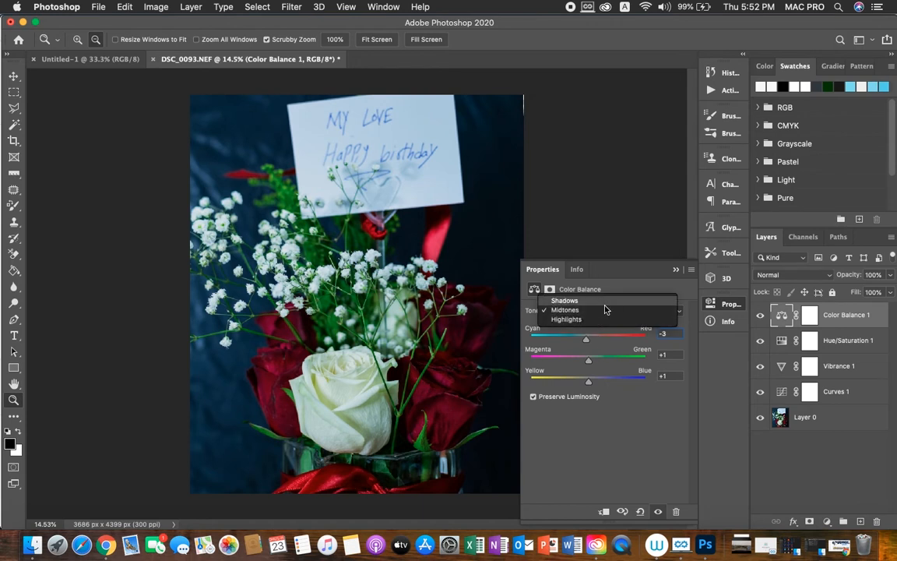
click(605, 312)
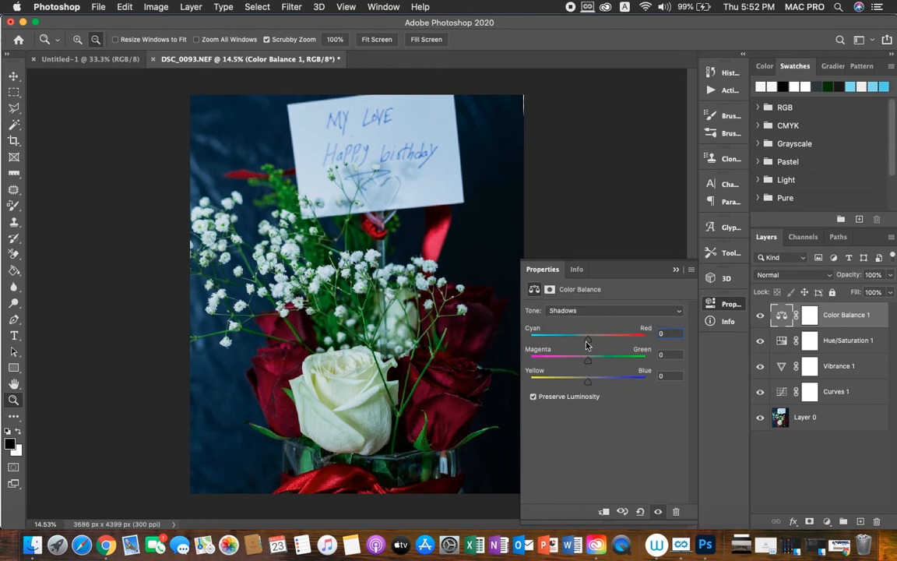
drag(587, 345, 590, 383)
Shift the Color Balance layer's highlights slightly toward green and blue, and close the adjustment settings
click(579, 310)
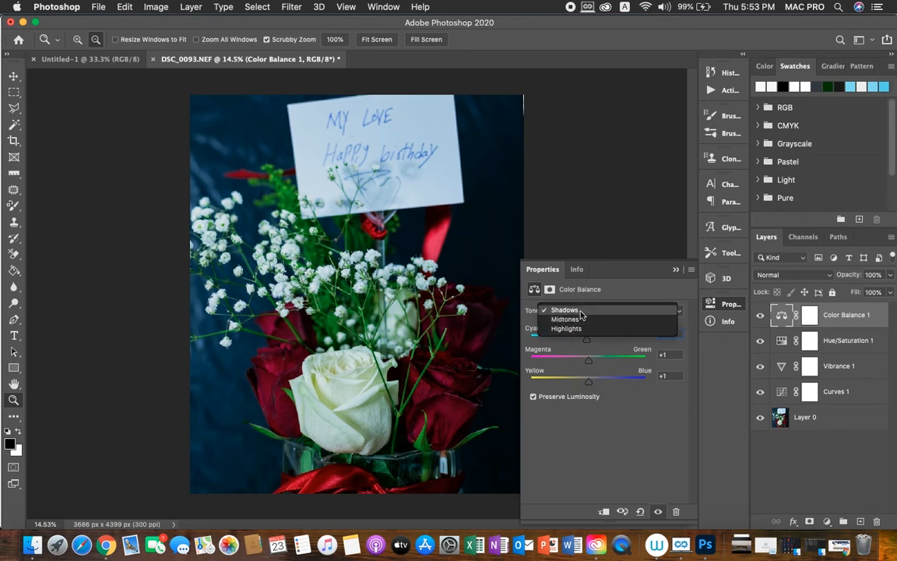
click(583, 329)
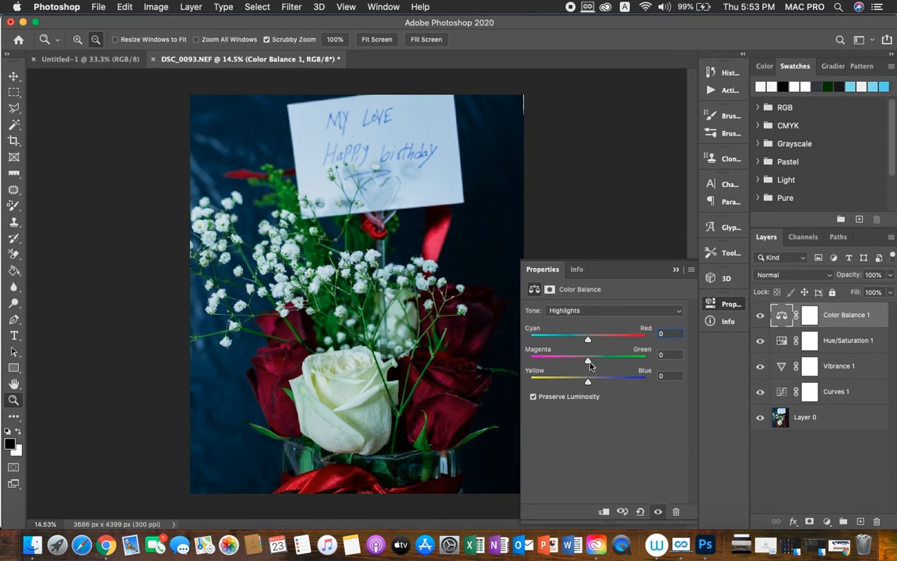
click(588, 362)
drag(587, 361, 589, 362)
drag(591, 382, 589, 383)
click(676, 268)
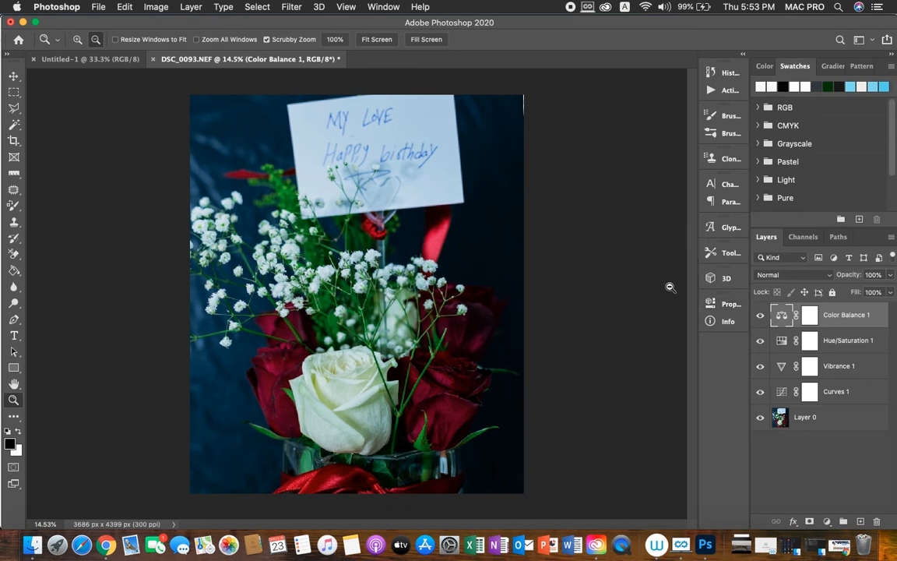
Compare the bouquet photo with and without the Color Balance adjustment, leaving the layer visible
click(760, 327)
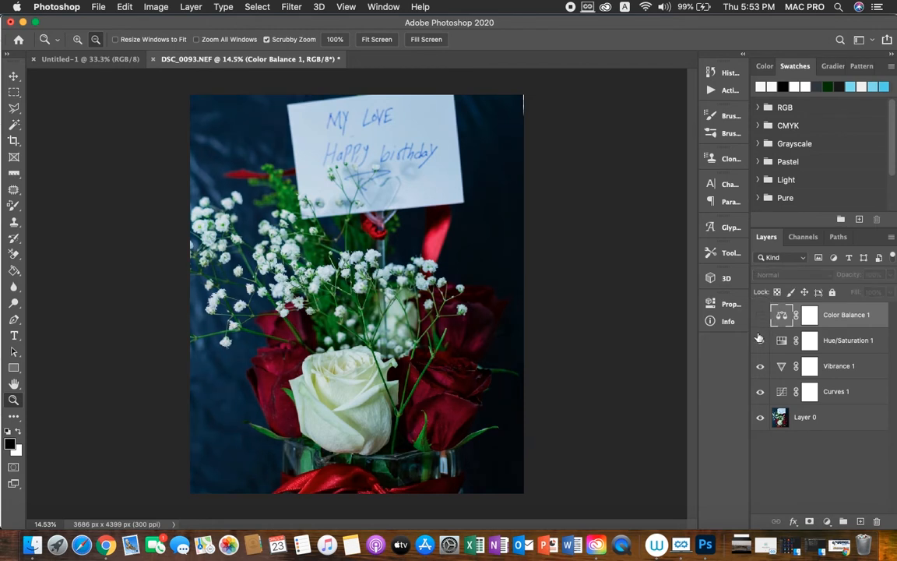
click(759, 321)
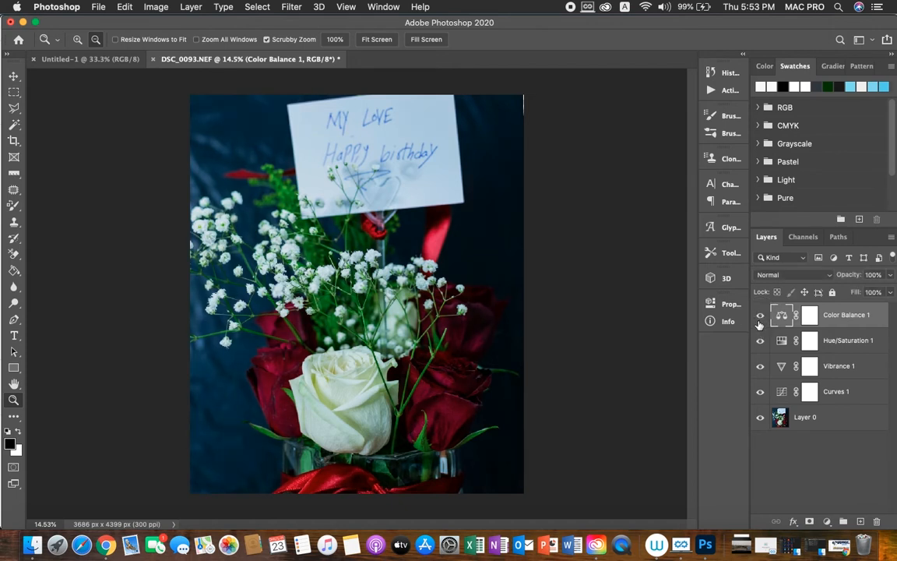
click(760, 319)
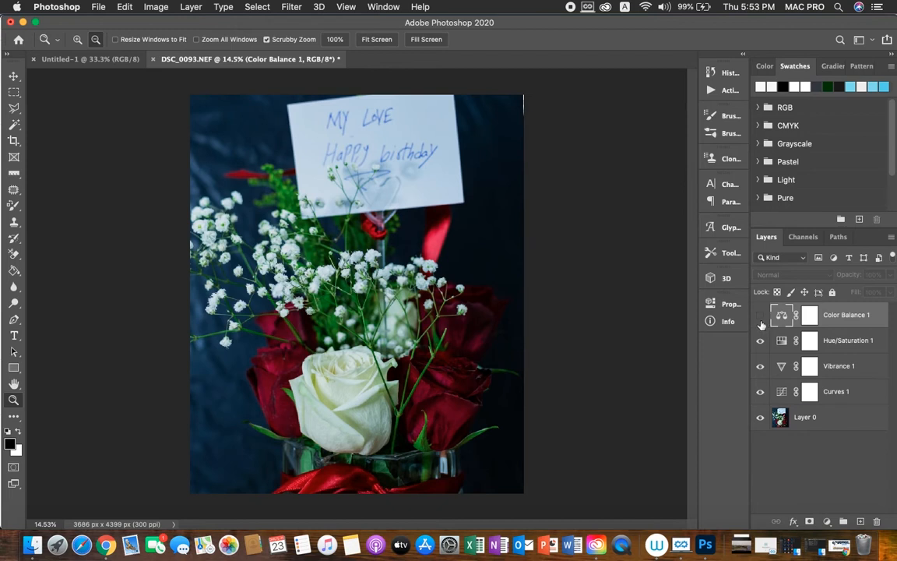
click(760, 319)
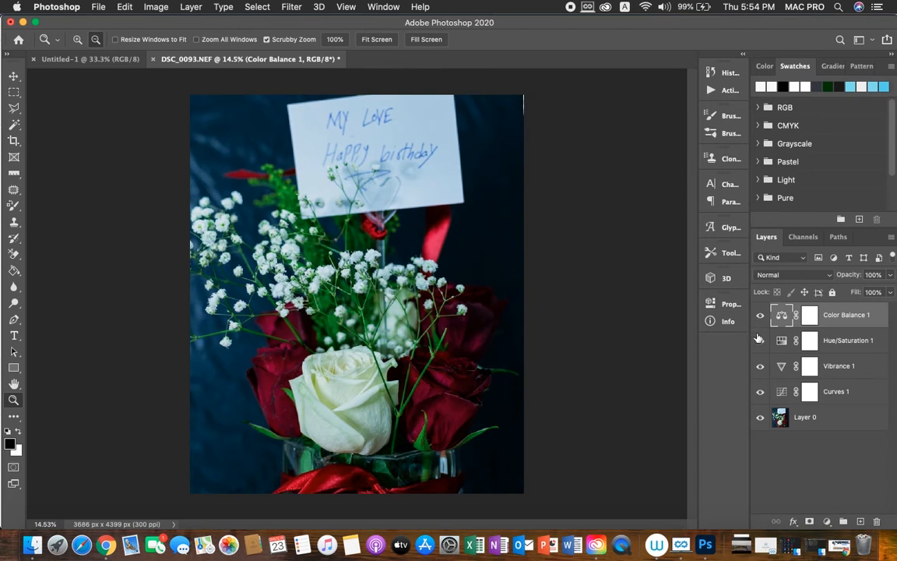
click(758, 317)
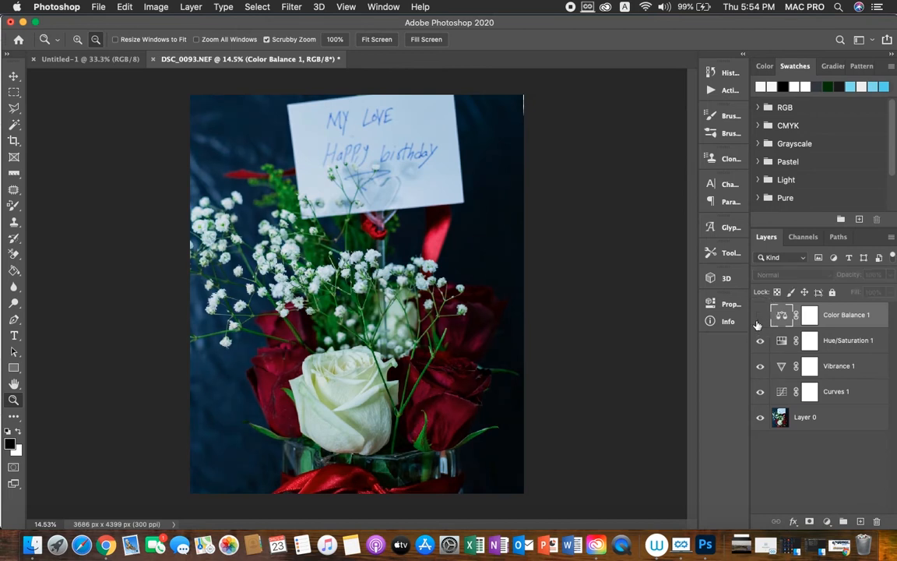
click(759, 316)
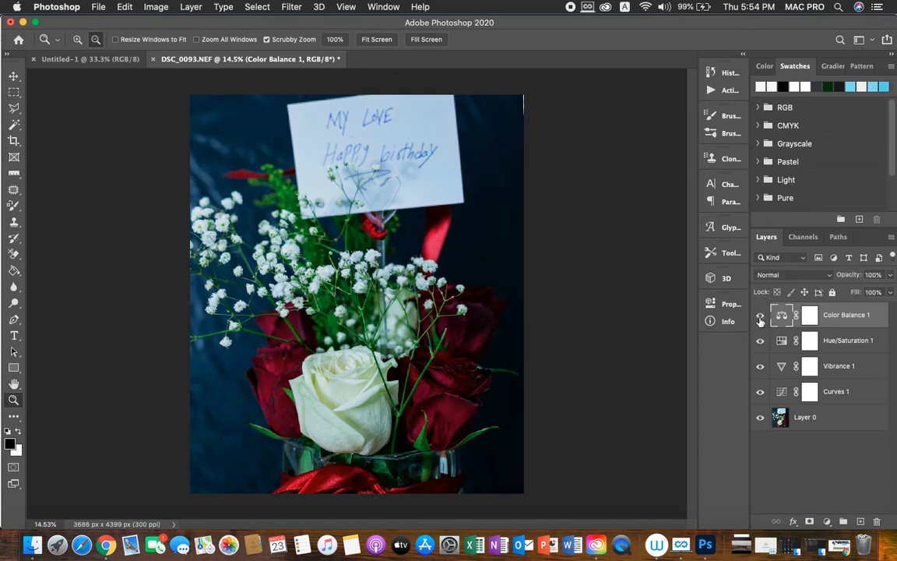
click(759, 317)
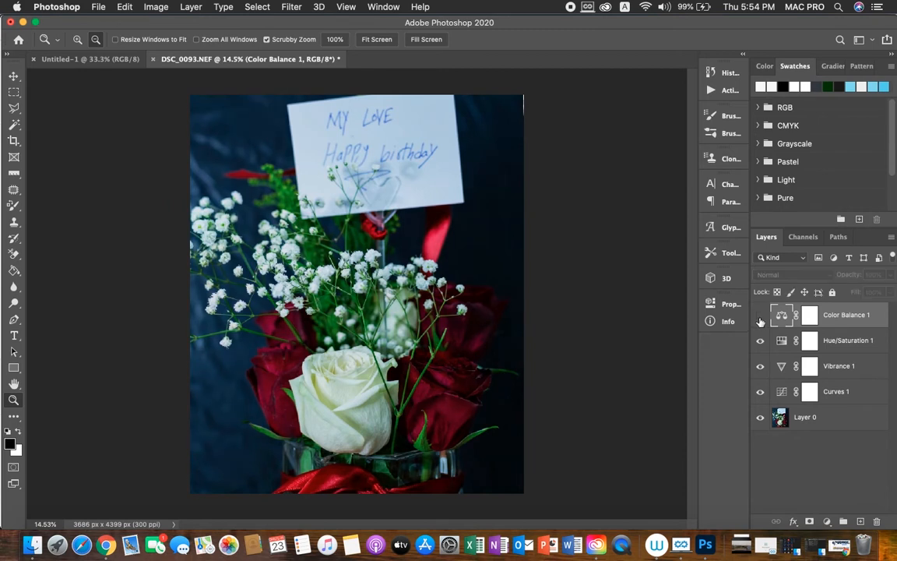
click(761, 319)
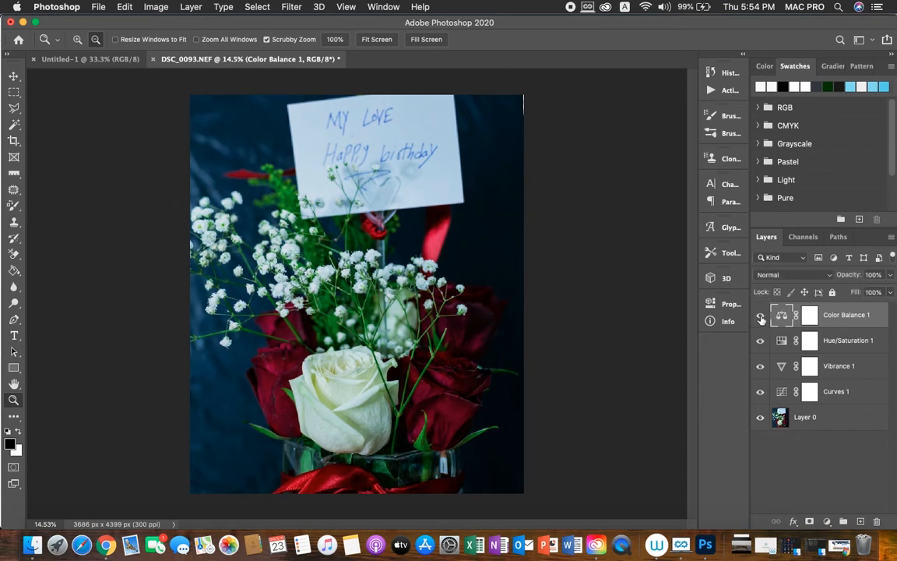
click(762, 320)
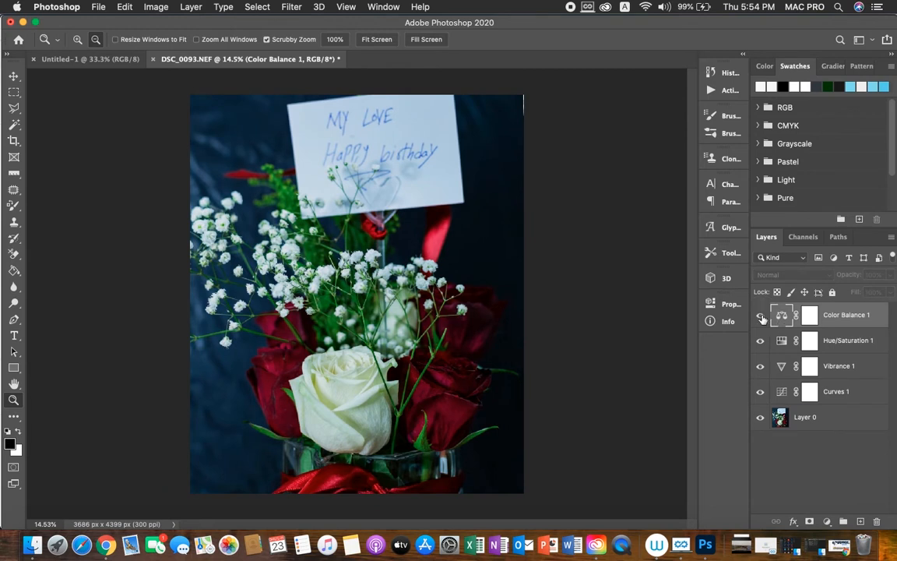
click(762, 319)
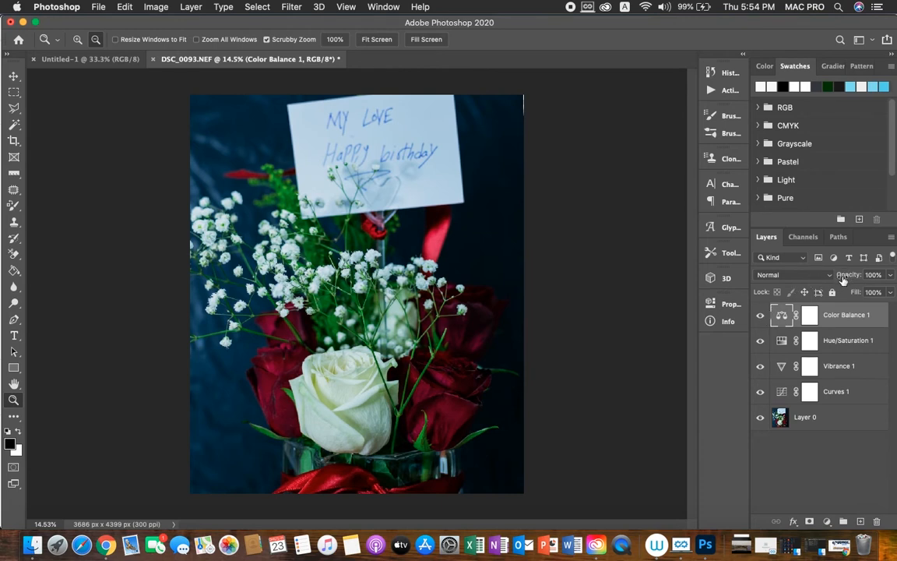
Reduce the Color Balance layer's opacity to 50% and compare the photo with the layer hidden and shown
drag(847, 274, 847, 277)
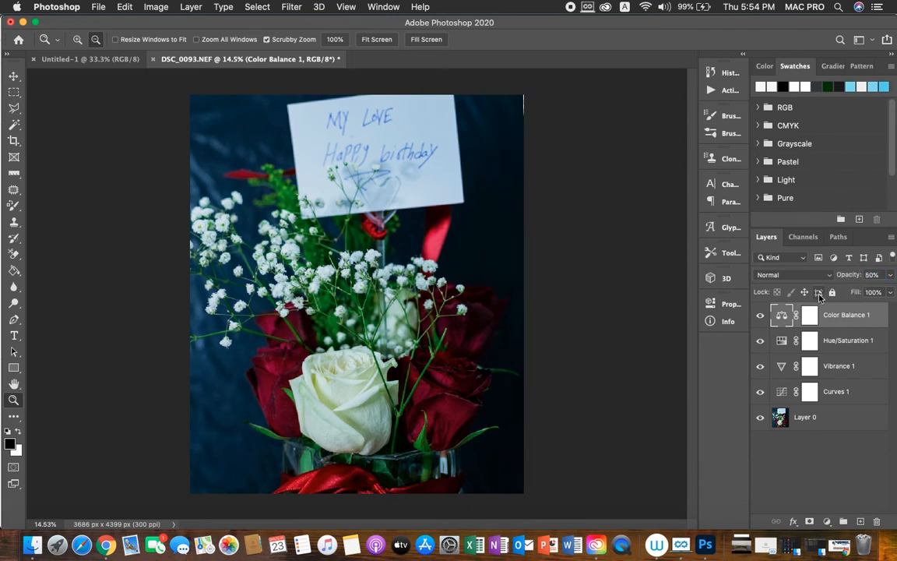
click(761, 315)
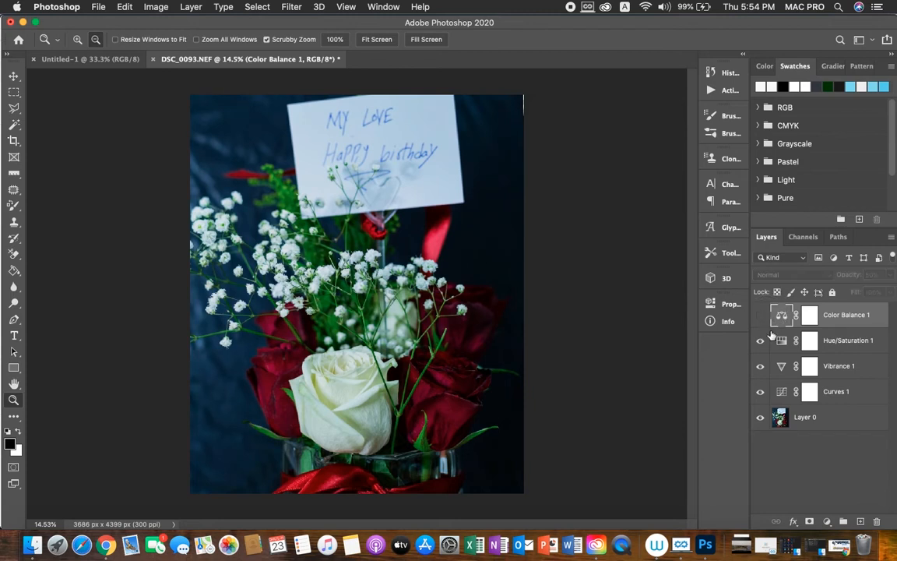
click(761, 315)
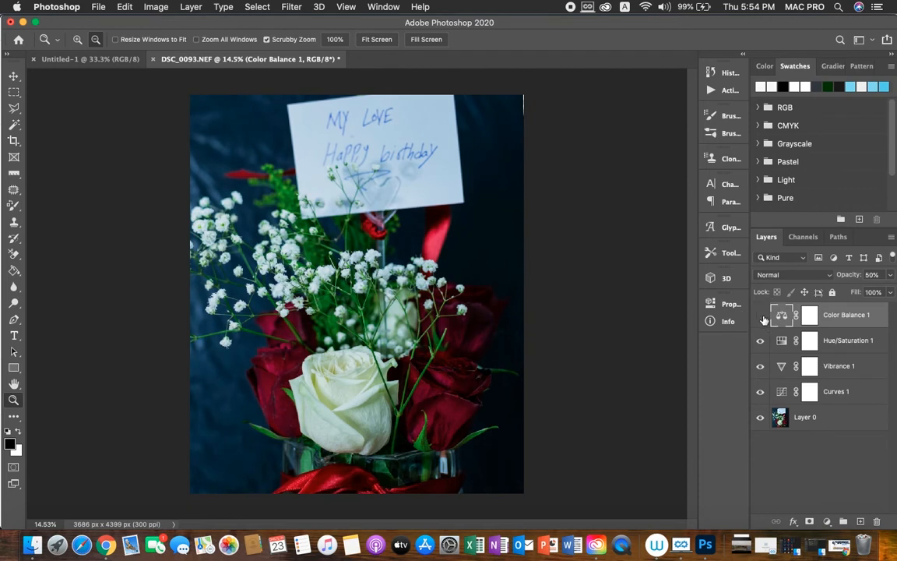
click(762, 315)
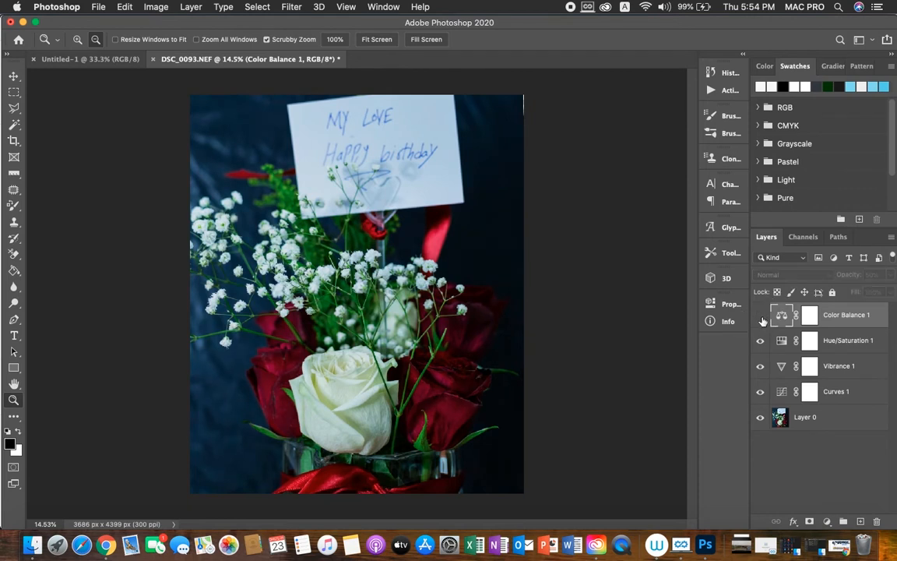
click(762, 316)
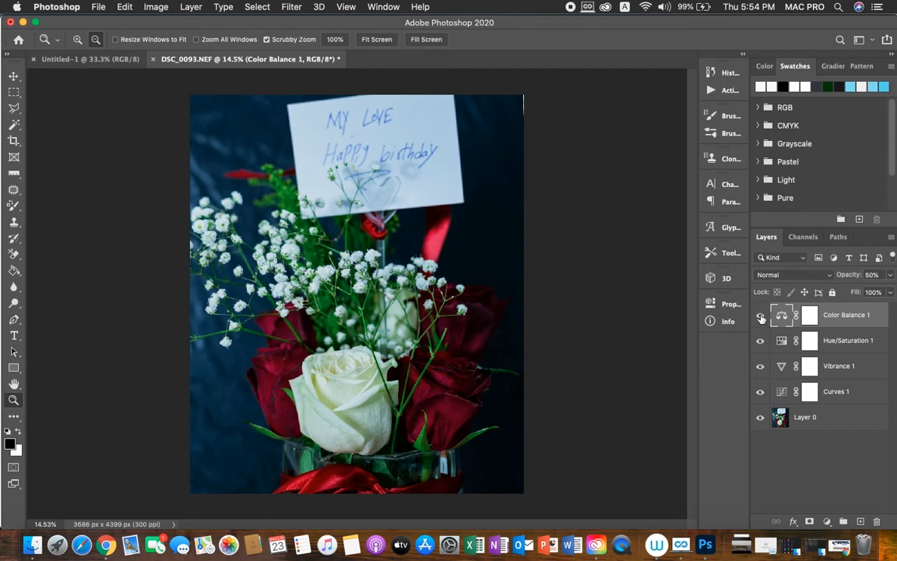
click(761, 315)
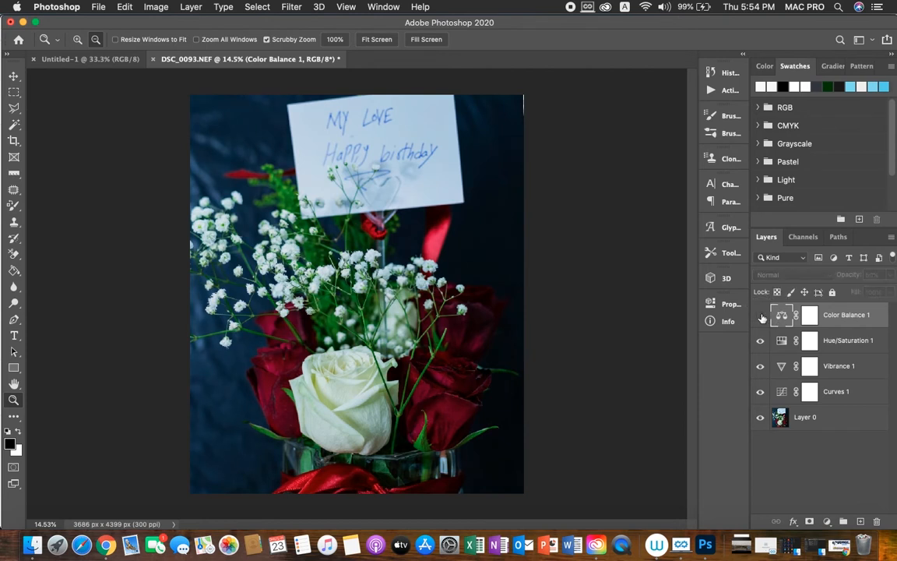
click(761, 315)
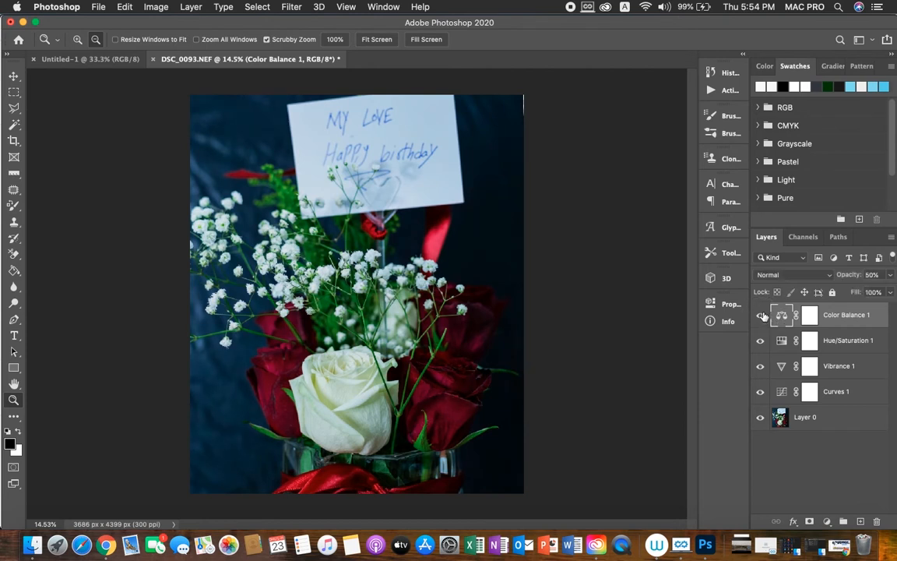
Lower the Color Balance layer's opacity to 28% and compare the photo with the layer hidden and shown, leaving it visible
mouse_move(852, 274)
mouse_down()
mouse_move(837, 276)
mouse_move(847, 280)
mouse_up()
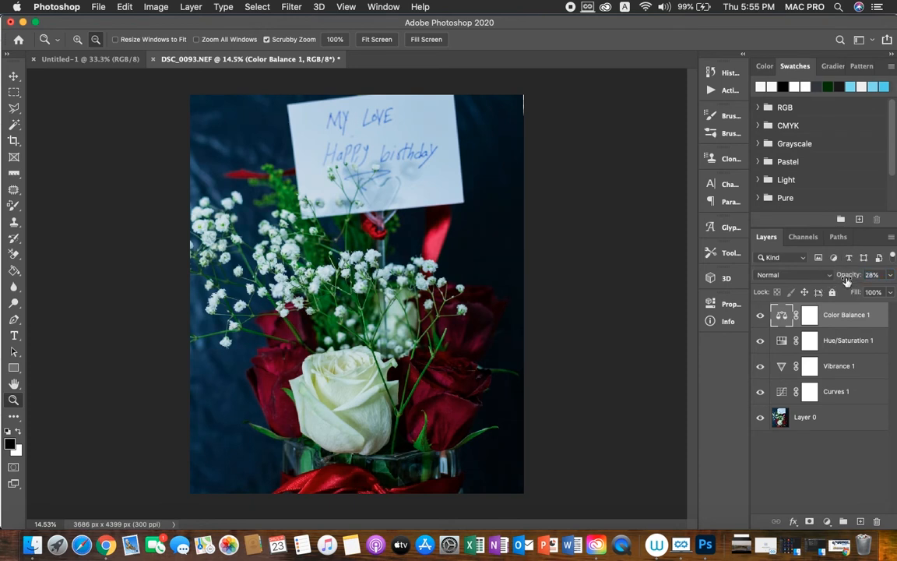
click(761, 315)
click(761, 315)
click(761, 315)
click(761, 315)
Save the layered photo on the computer as DSC_0093.psd in the Flower Editing folder, with Maximize Compatibility on
click(99, 8)
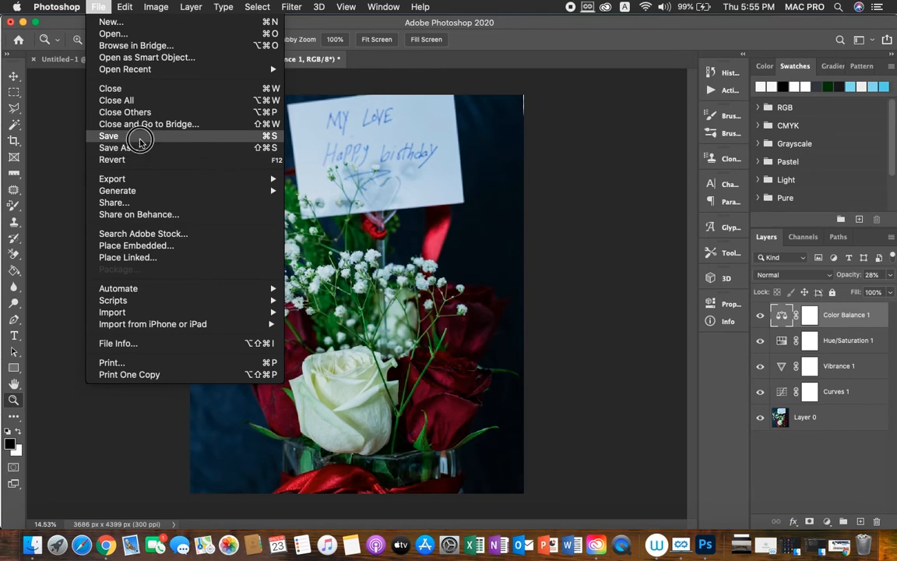
click(136, 137)
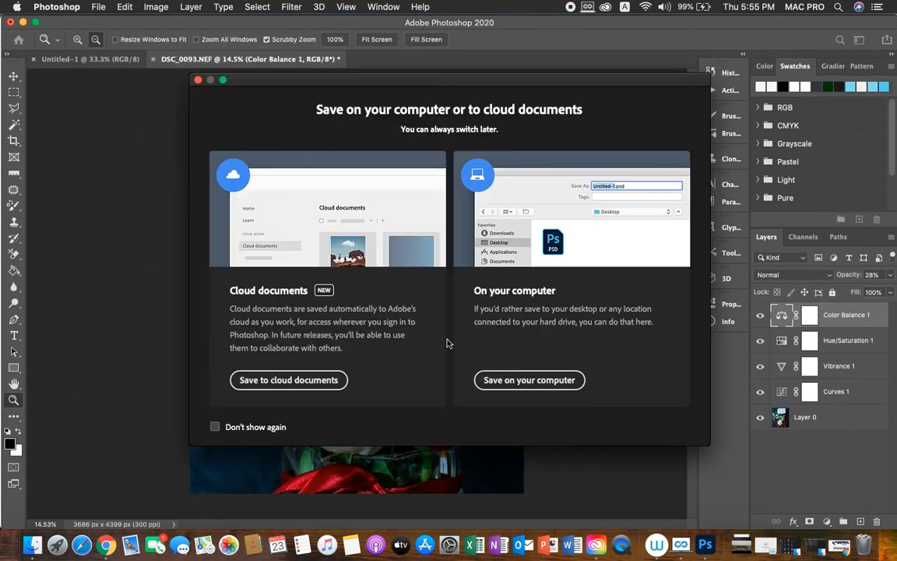
click(483, 379)
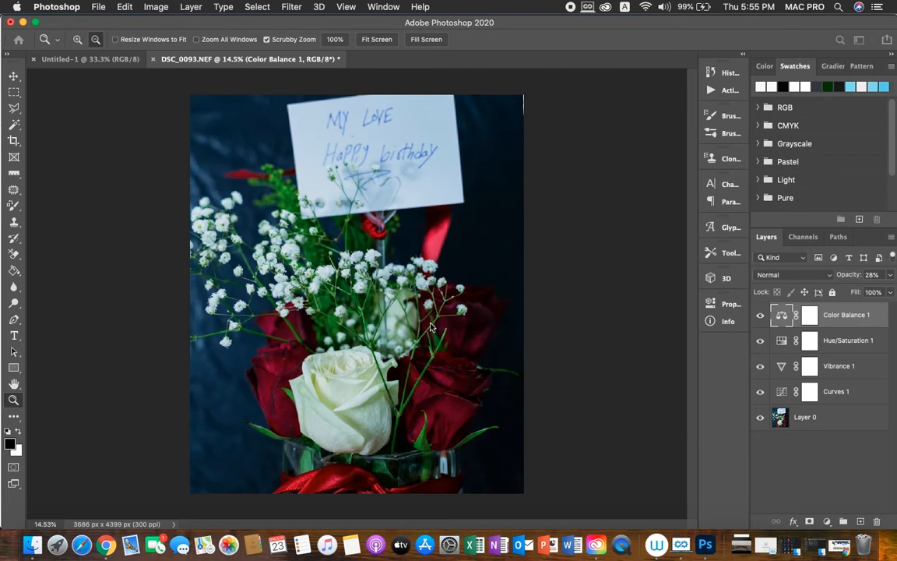
key(super+shift+s)
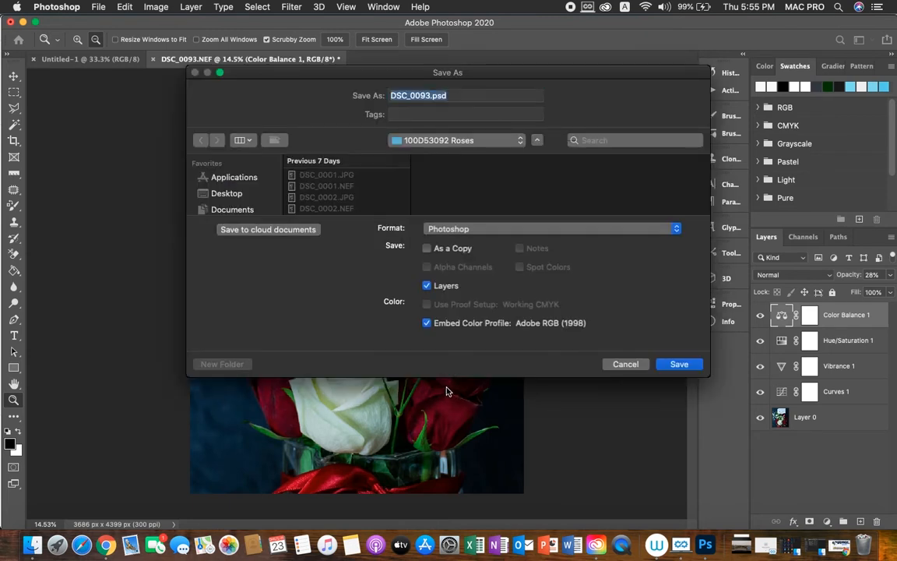
click(452, 140)
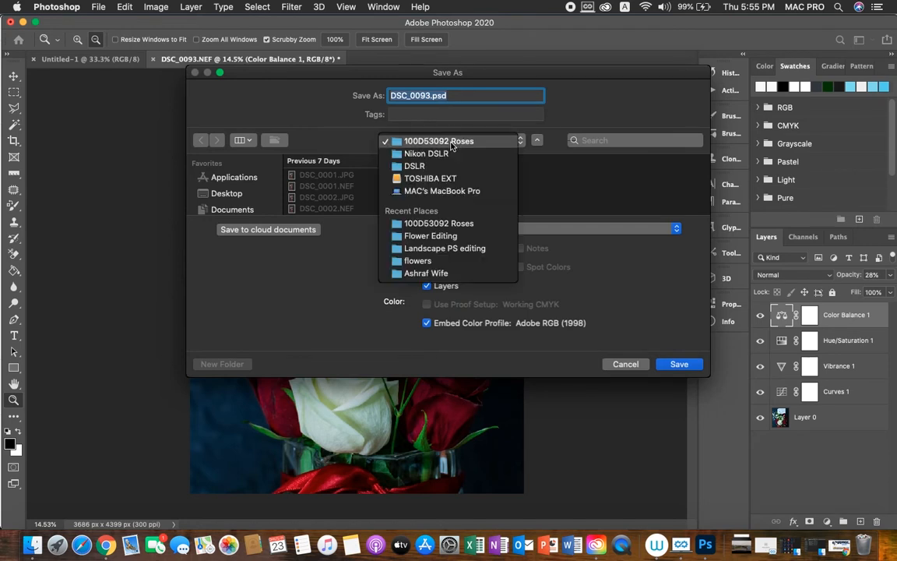
click(436, 236)
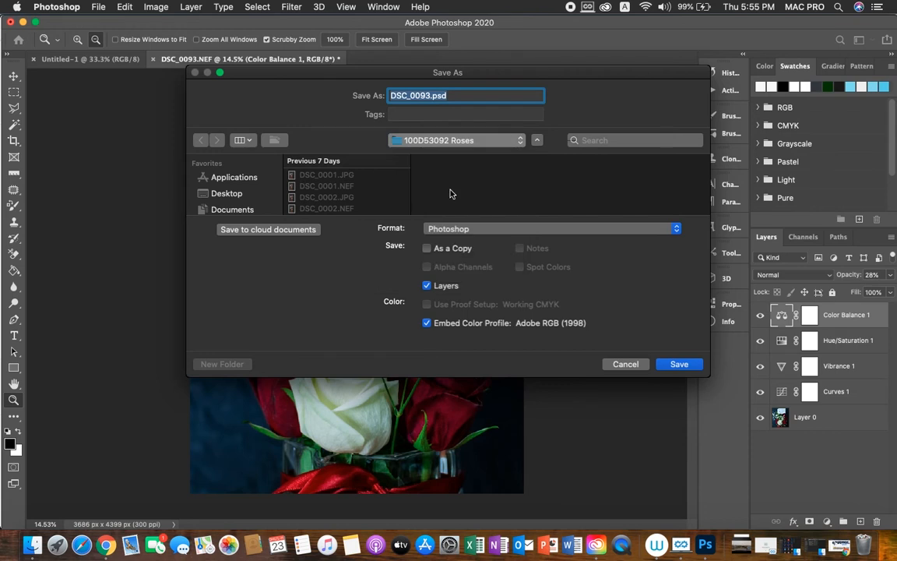
click(679, 364)
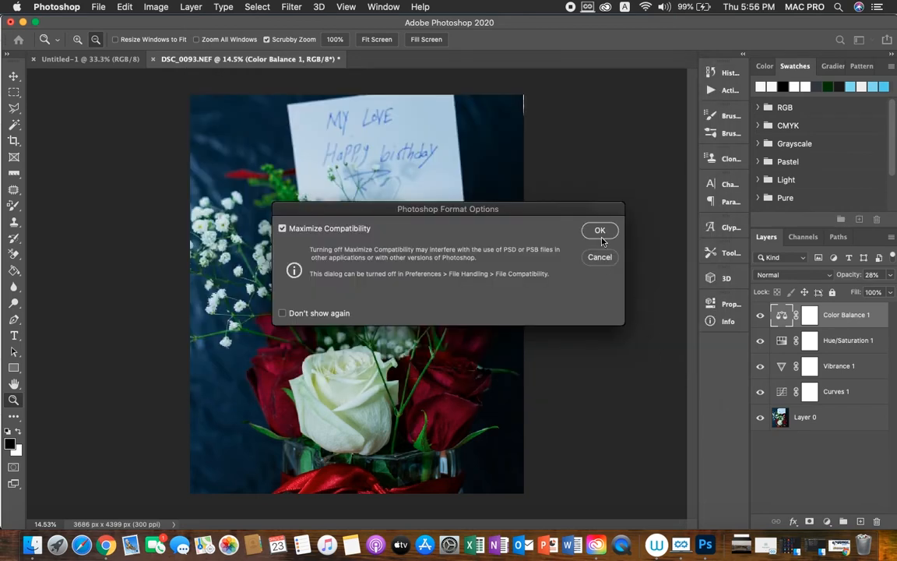
click(600, 234)
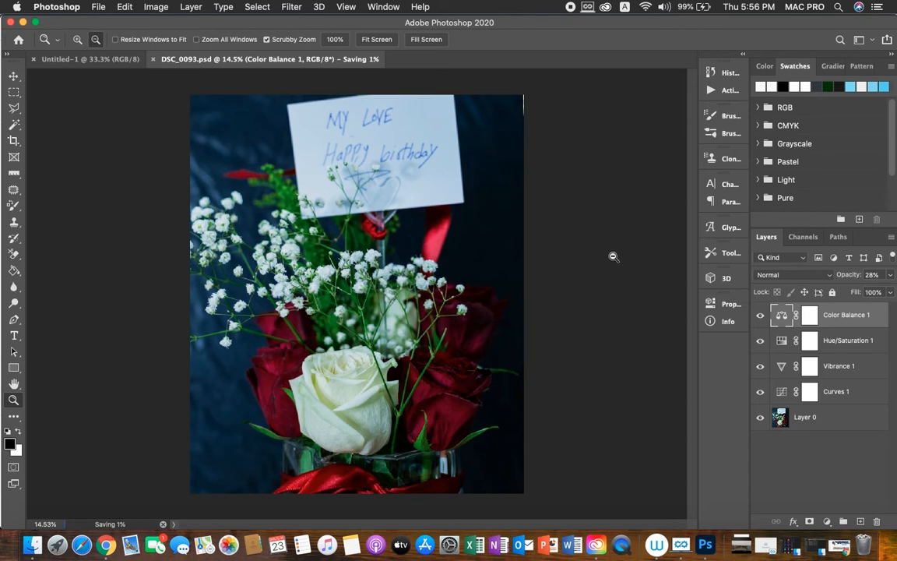
Scale Layer 0 down to about 90.14% from both sides, leaving a transparent border around the bouquet photo
click(781, 418)
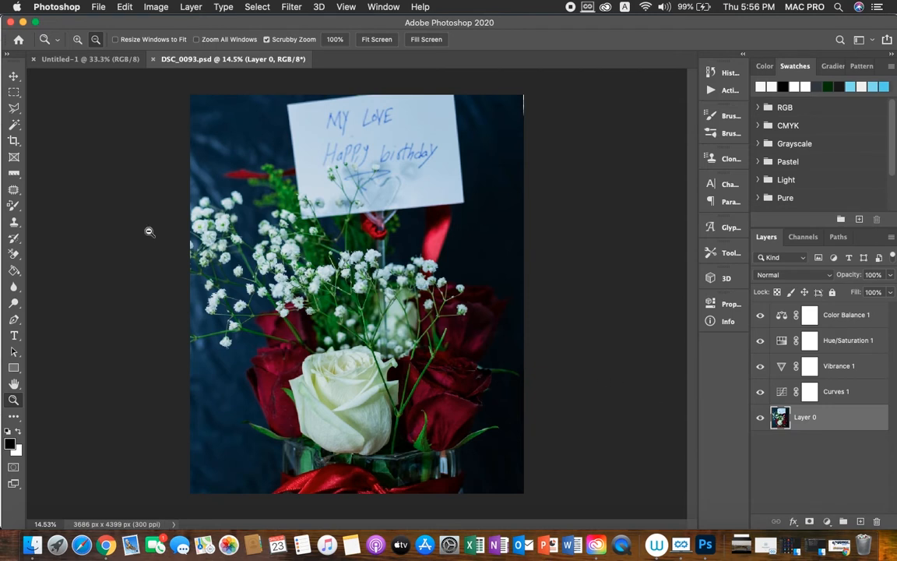
click(13, 76)
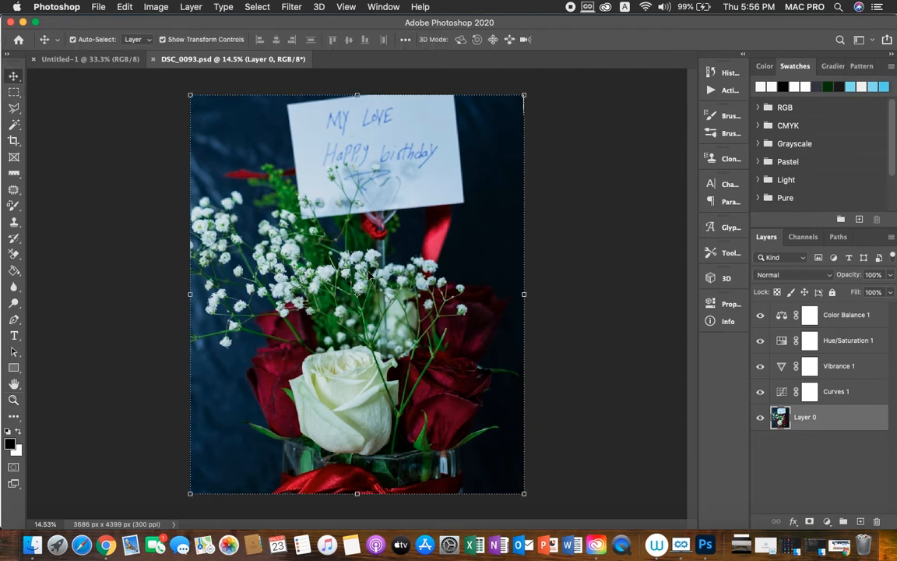
click(190, 293)
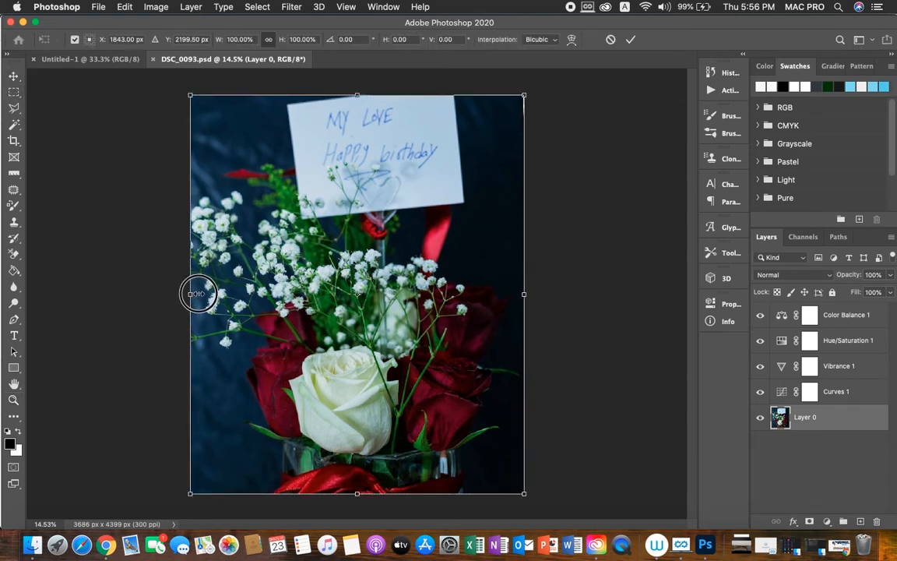
drag(198, 294, 206, 288)
drag(519, 294, 510, 293)
drag(510, 292, 506, 292)
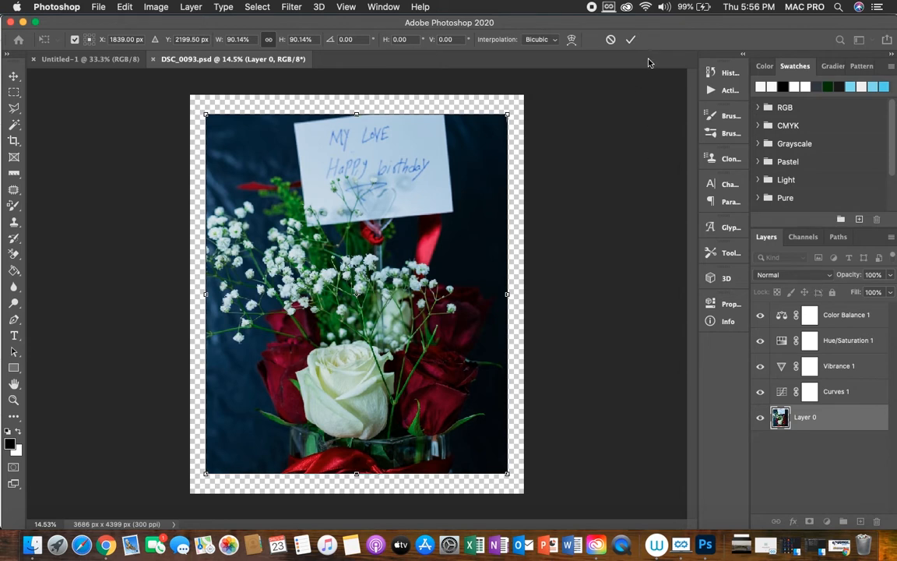
click(631, 40)
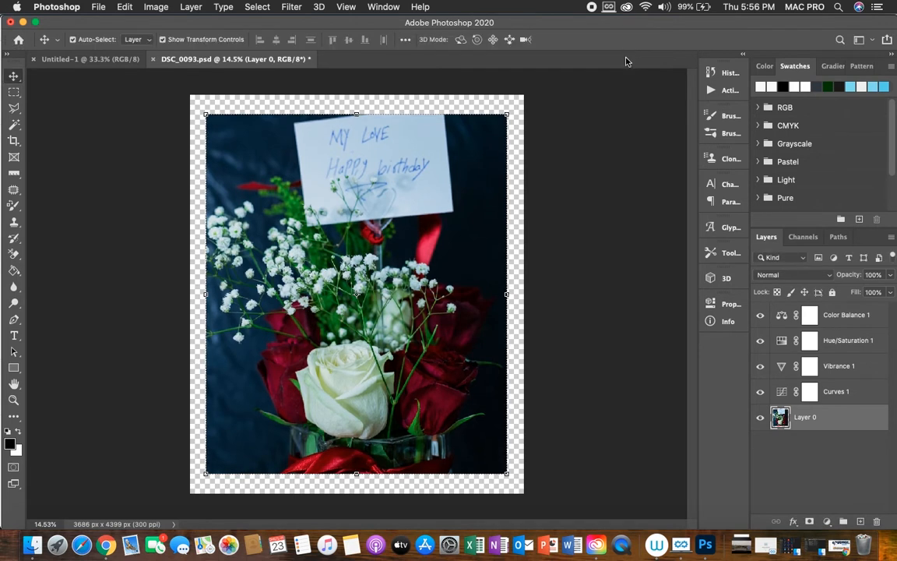
Set up an export of the photo as a JPG at 100% quality with the color profile embedded
click(99, 6)
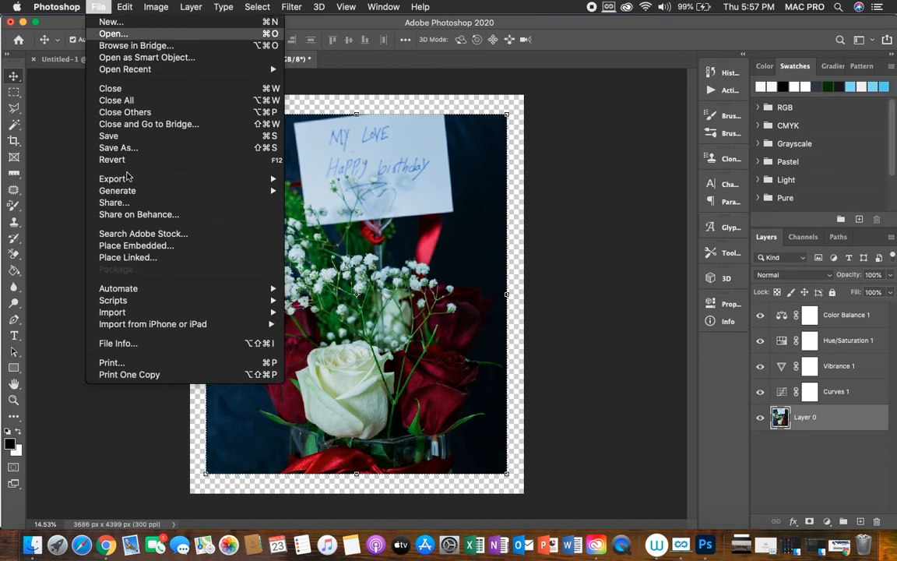
mouse_move(130, 181)
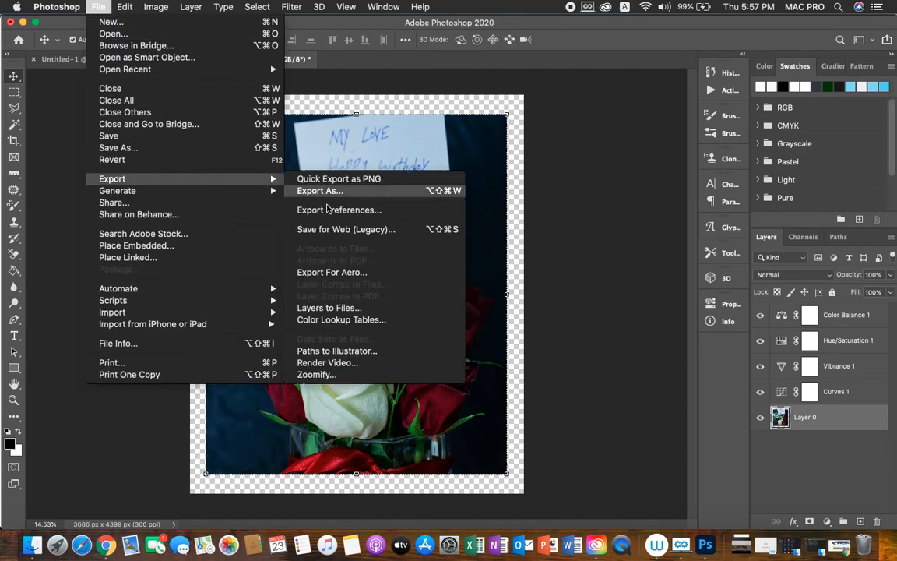
click(298, 189)
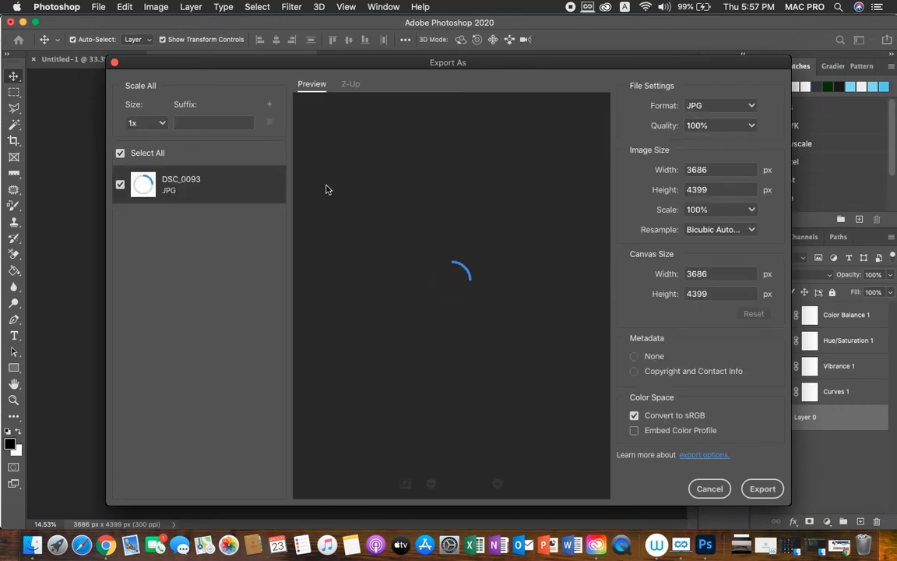
click(635, 431)
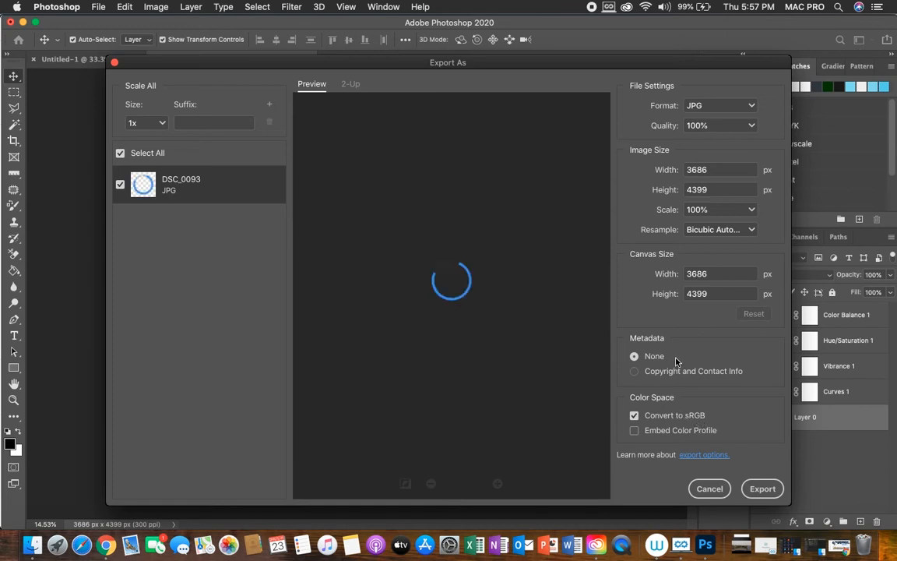
click(722, 431)
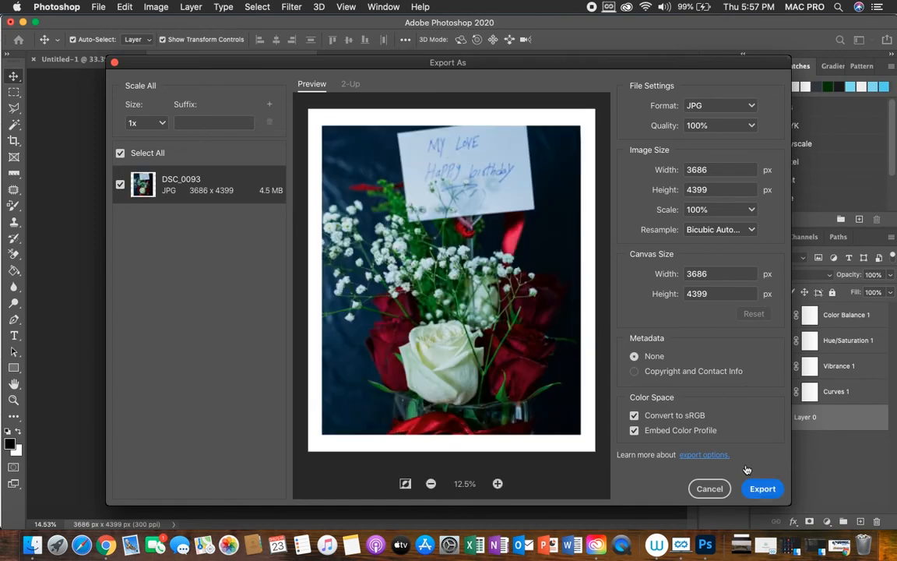
Export the JPG to the Flower Editing folder as "DSC_0093 Roses cool.jpg" and save the PSD document
click(758, 494)
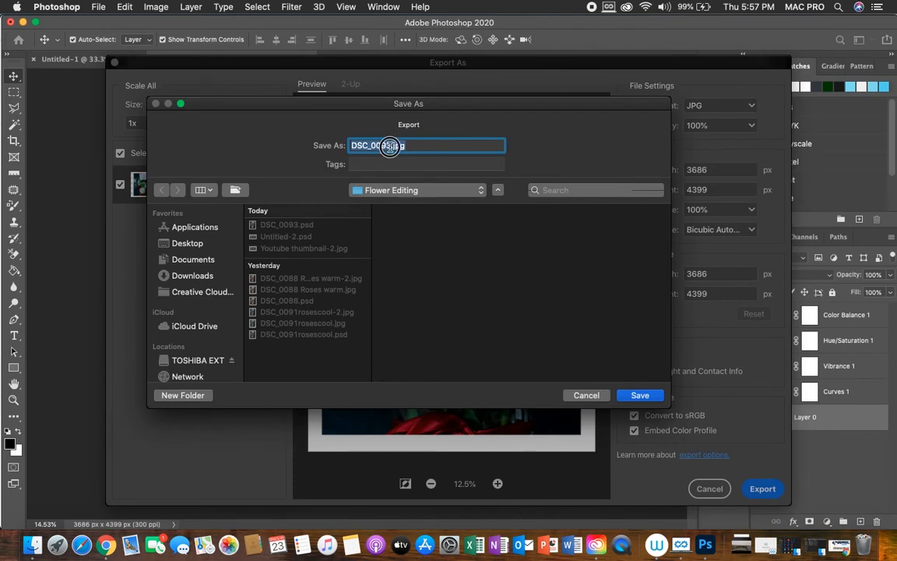
click(396, 152)
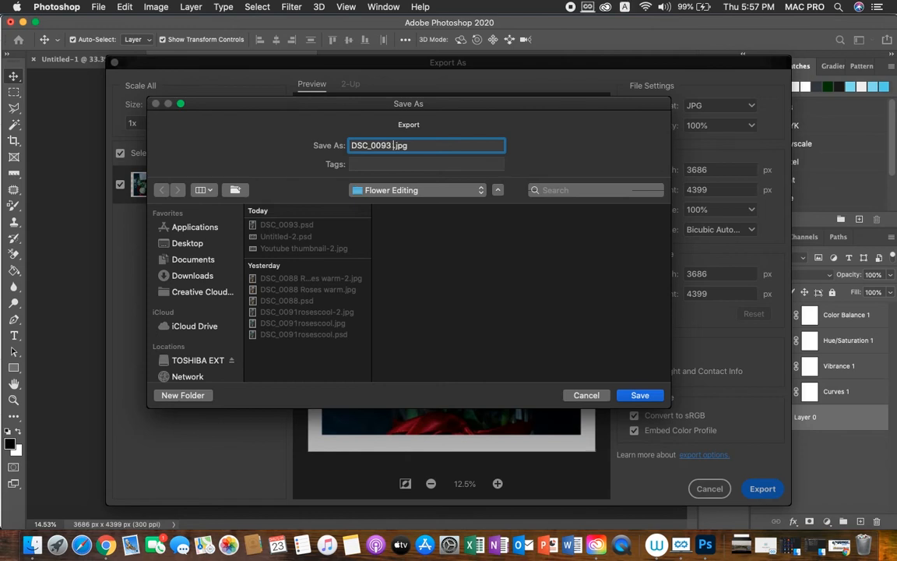
text(Roses cool)
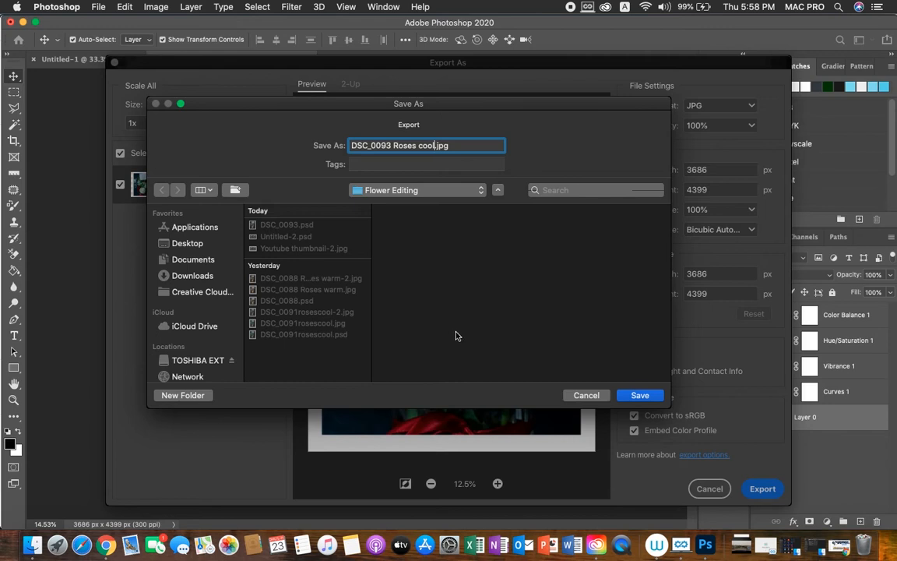
click(640, 395)
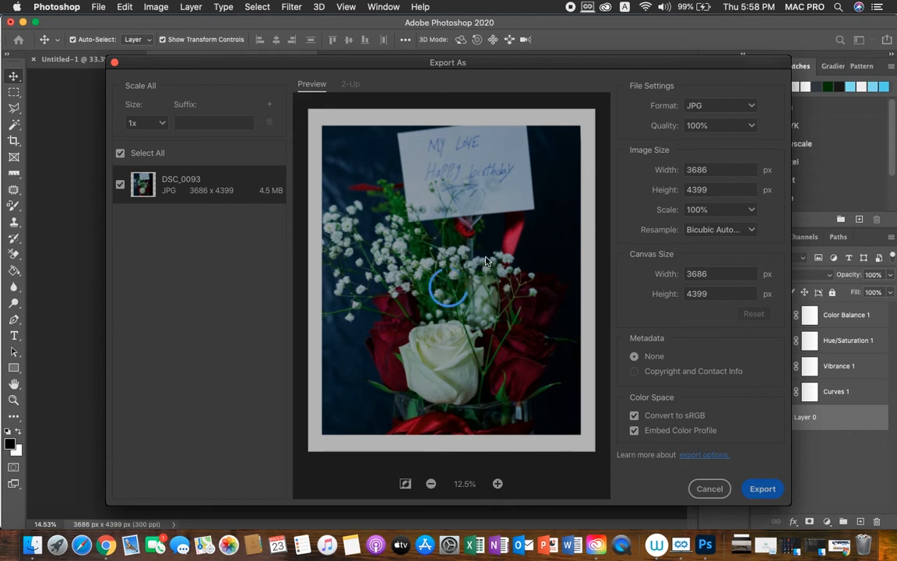
key(Escape)
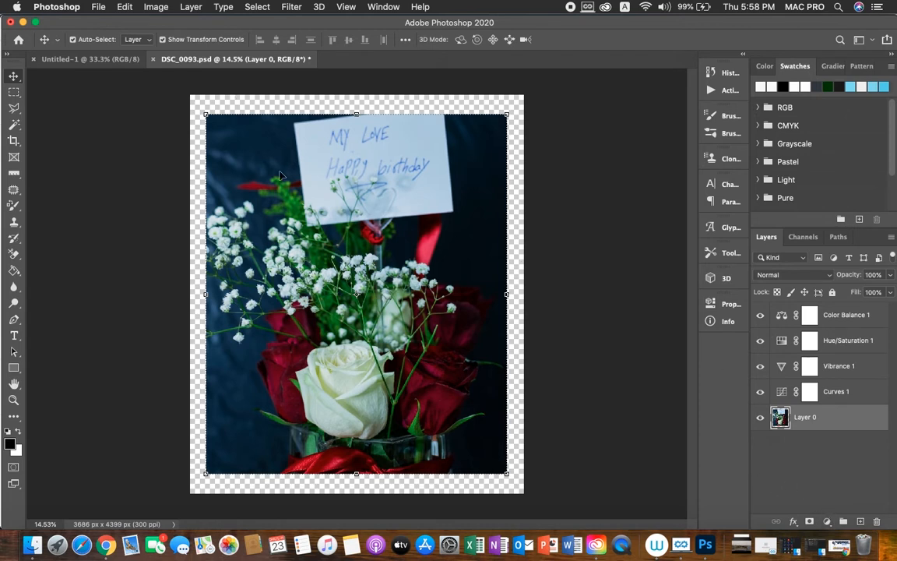
key(super+s)
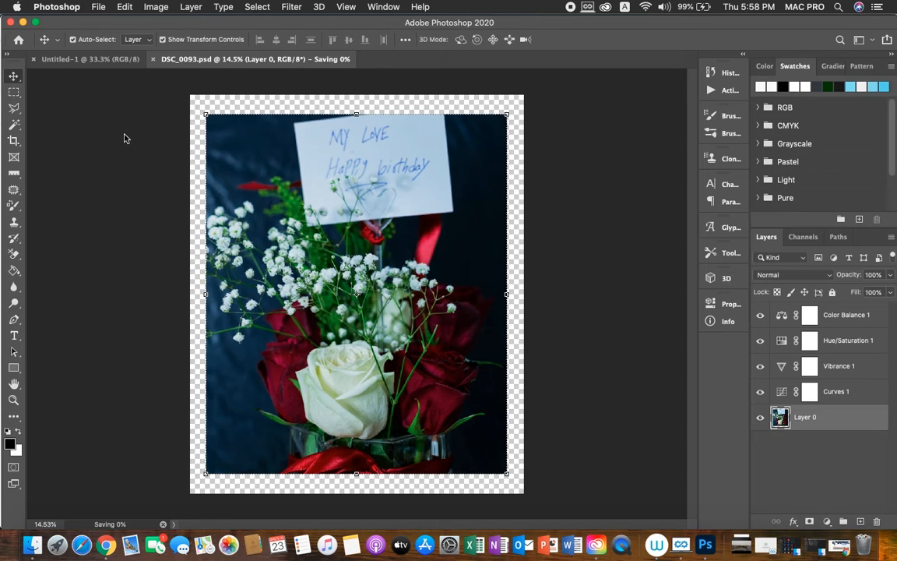
click(99, 7)
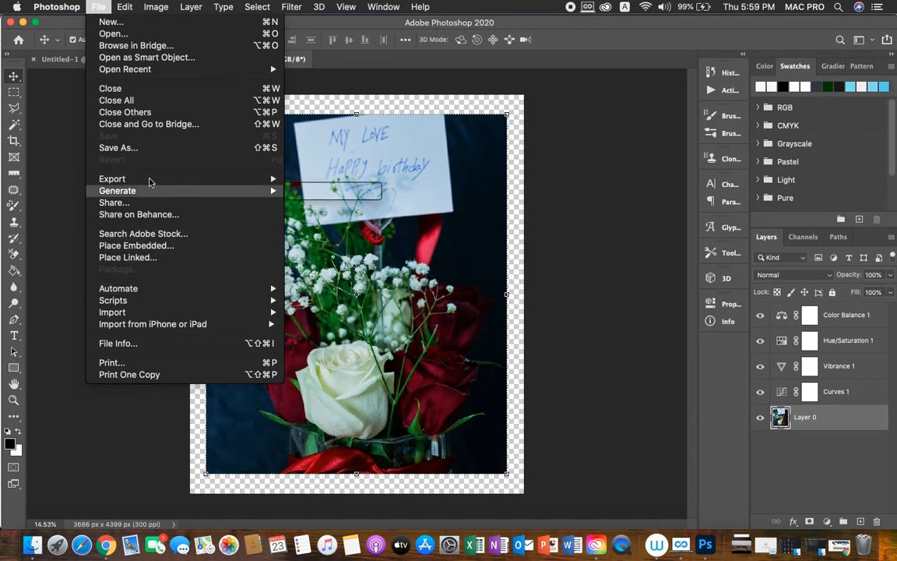
mouse_move(150, 182)
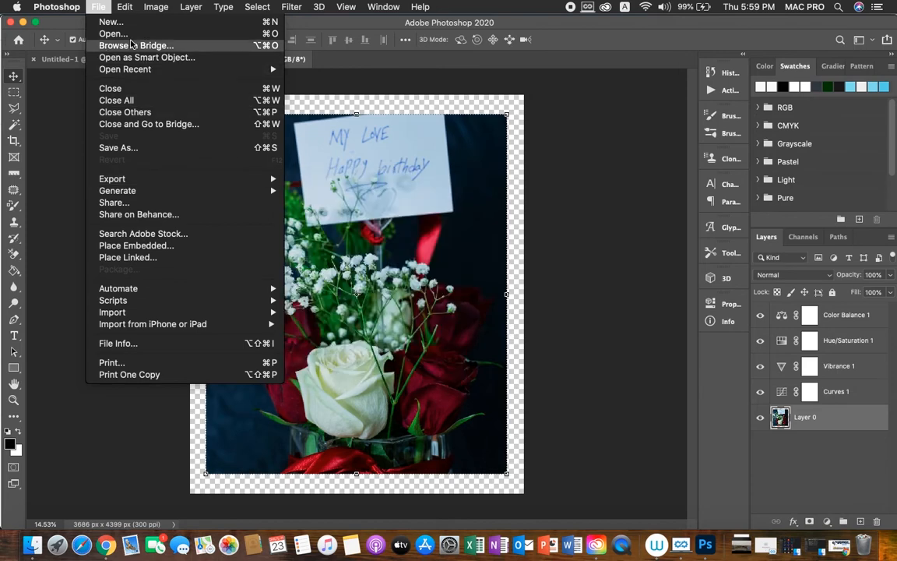
click(130, 44)
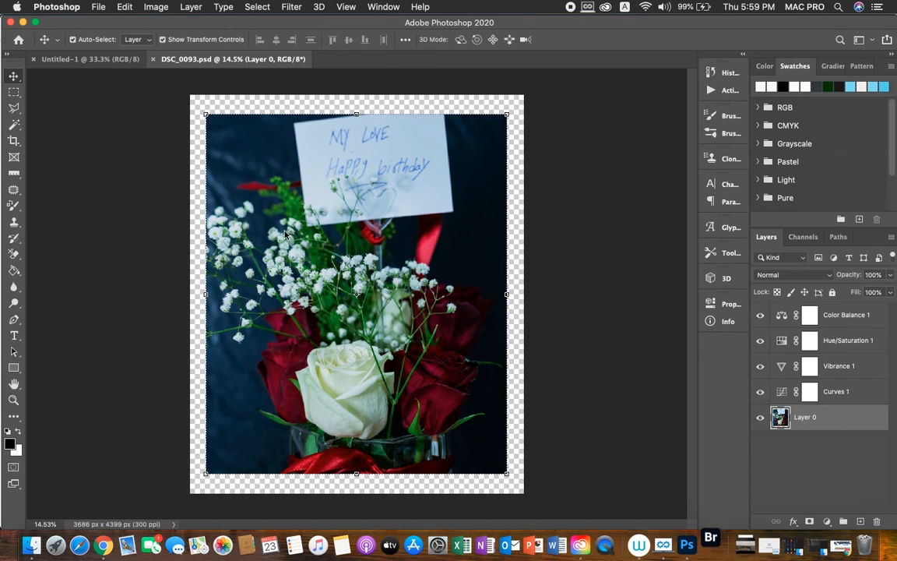
click(99, 9)
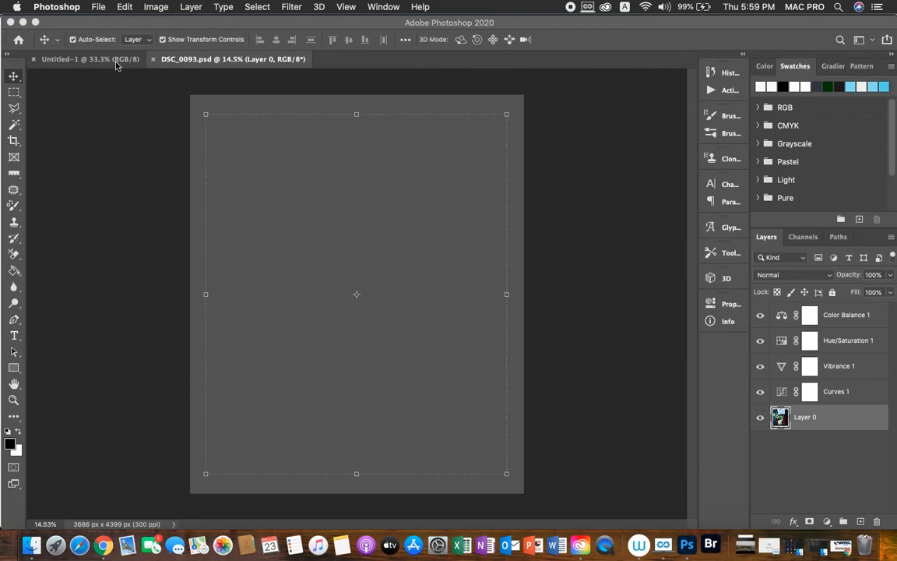
click(187, 65)
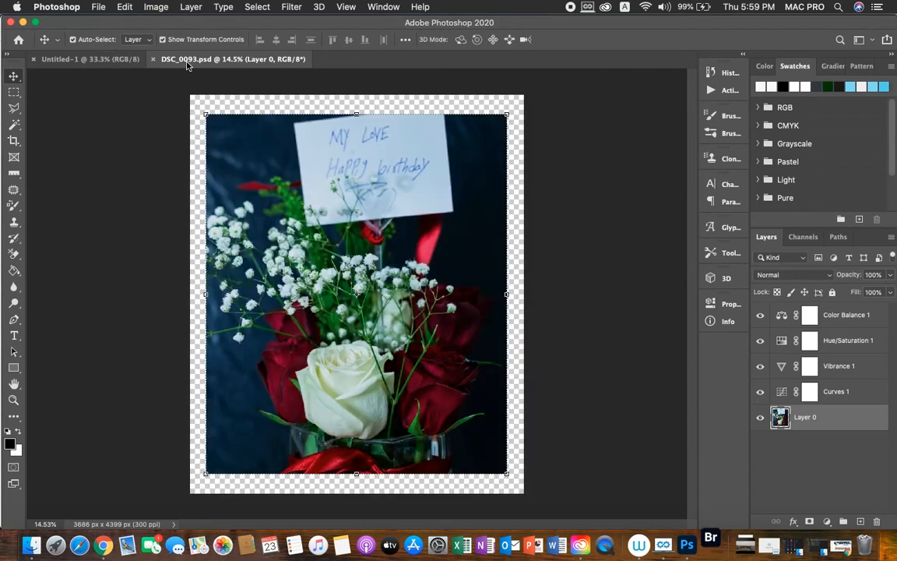
Start opening another image and go to the 100D53092 Roses folder
click(96, 8)
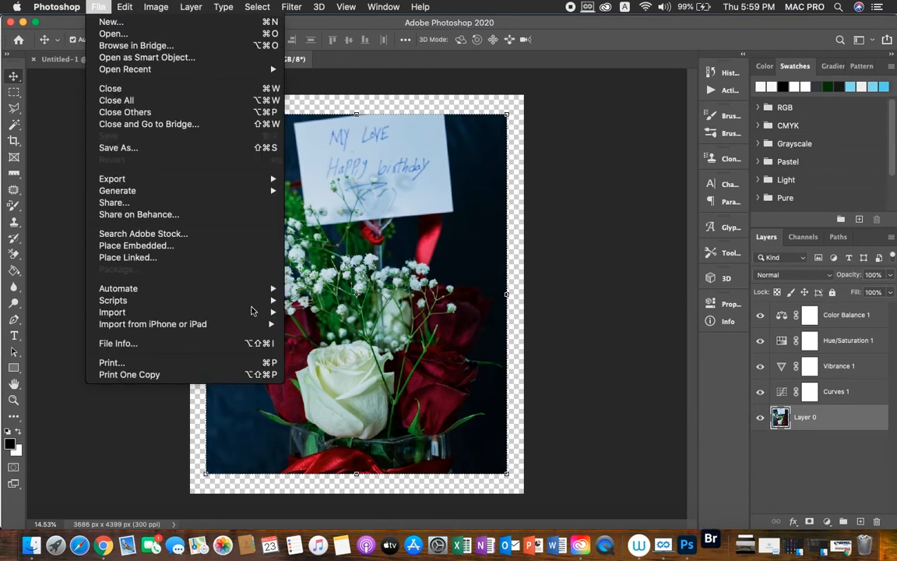
mouse_move(155, 179)
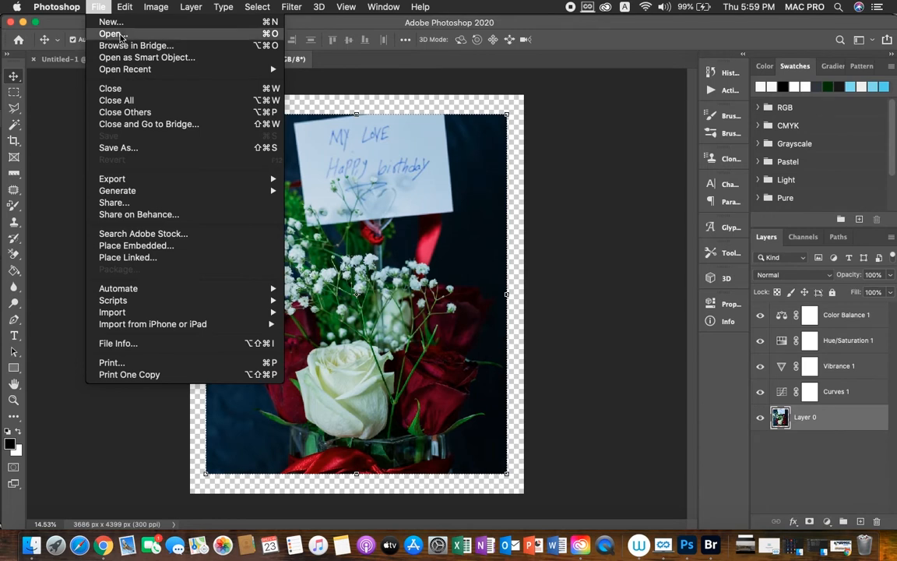
click(122, 35)
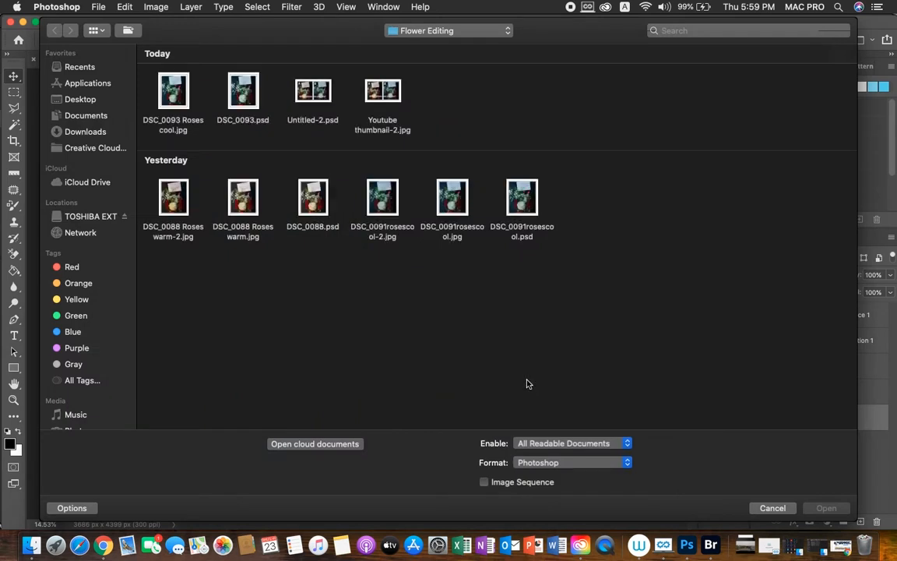
click(463, 32)
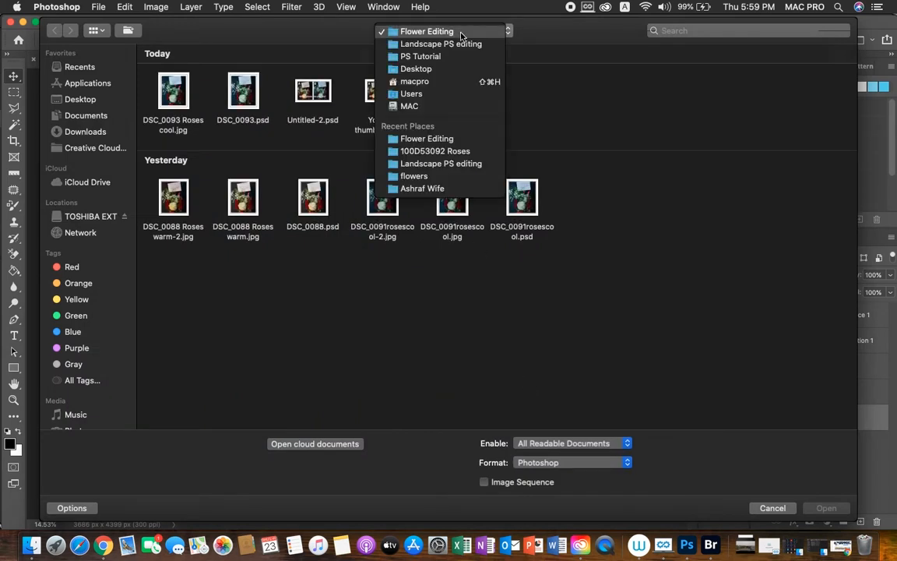
click(446, 155)
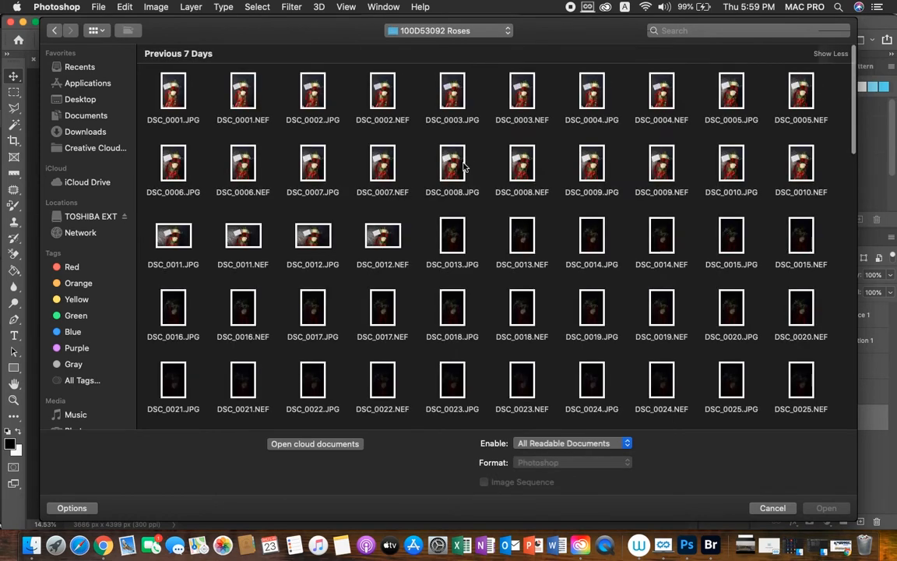
Find the raw photo DSC_0089.NEF near the end of the folder and open it in Camera Raw
click(661, 376)
scroll(668, 351, down, 1)
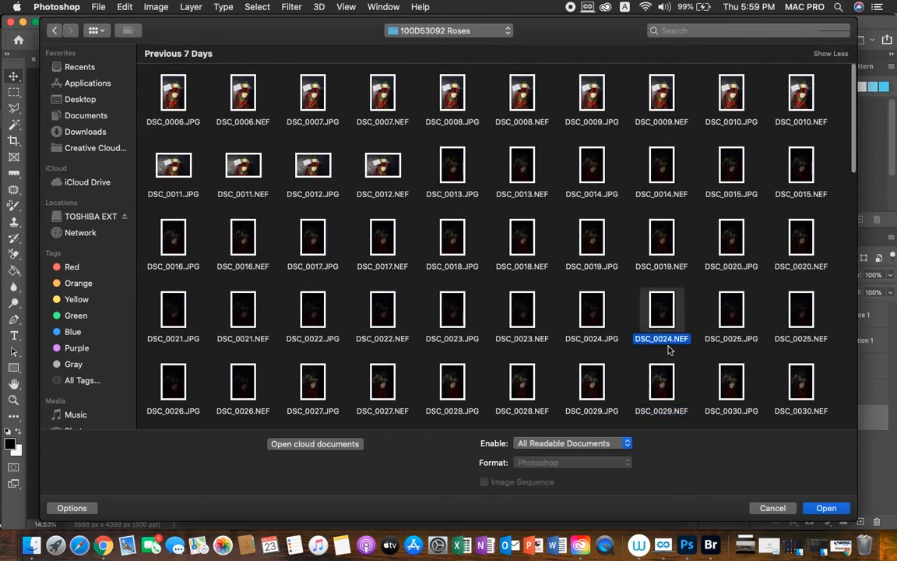
key(Down)
key(Down)
key(Down)
key(Down)
key(Down)
key(Down)
key(Down)
key(Down)
key(Down)
key(Down)
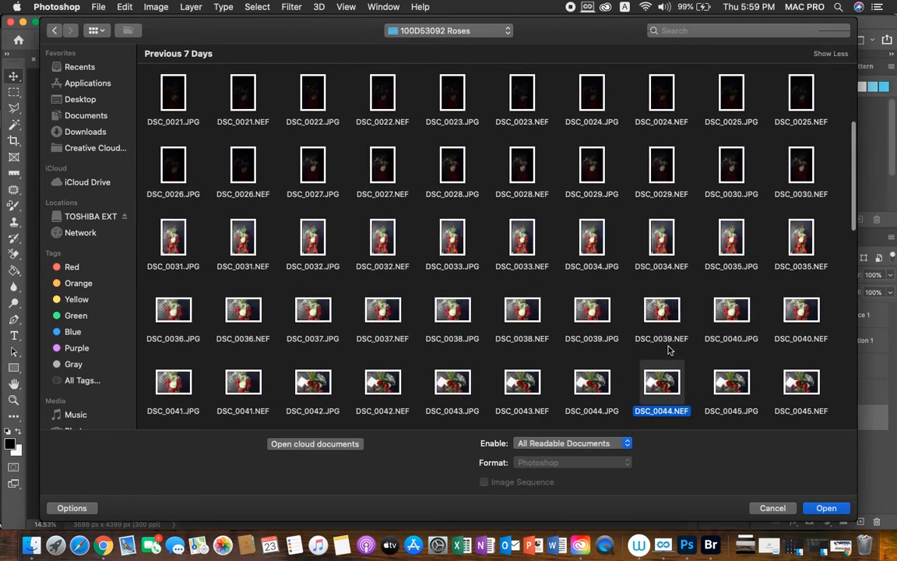
key(Down)
key(Down)
key(Down)
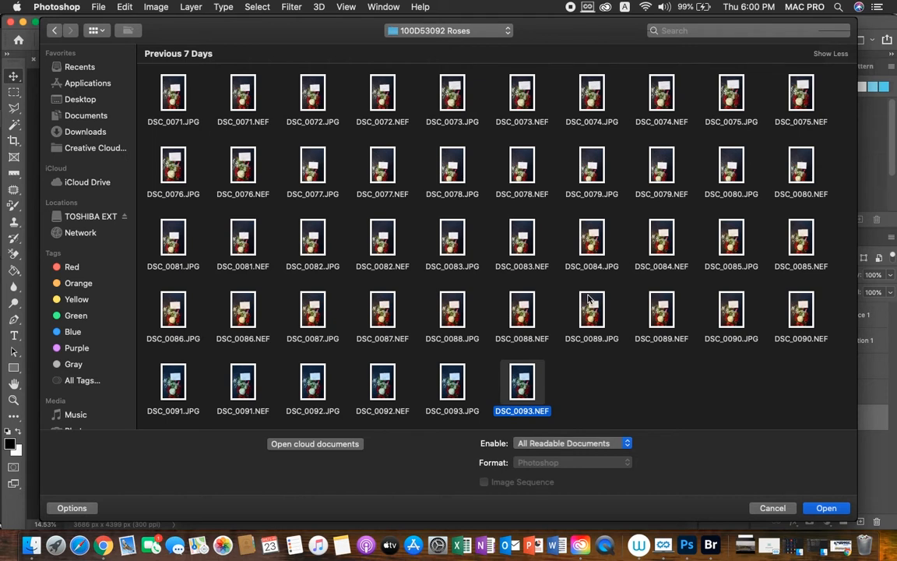
click(674, 343)
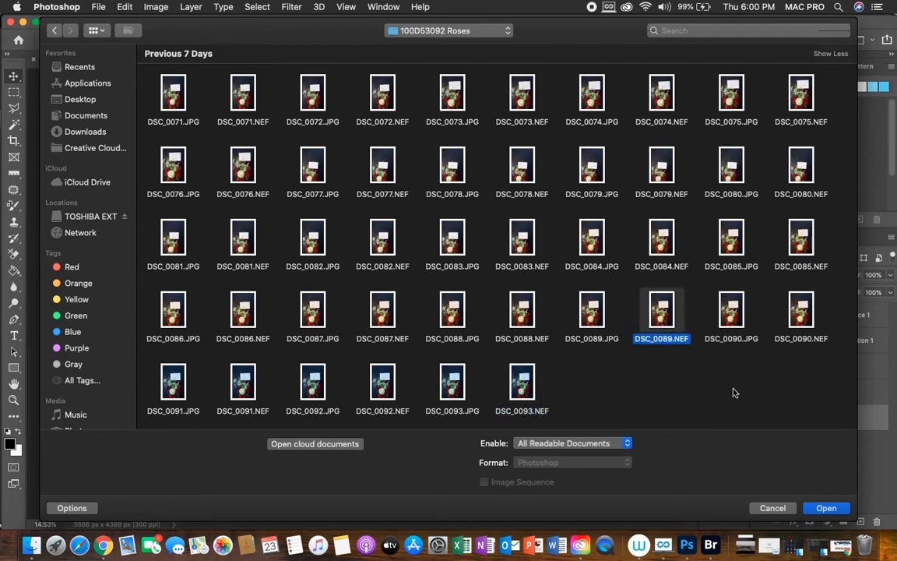
click(840, 513)
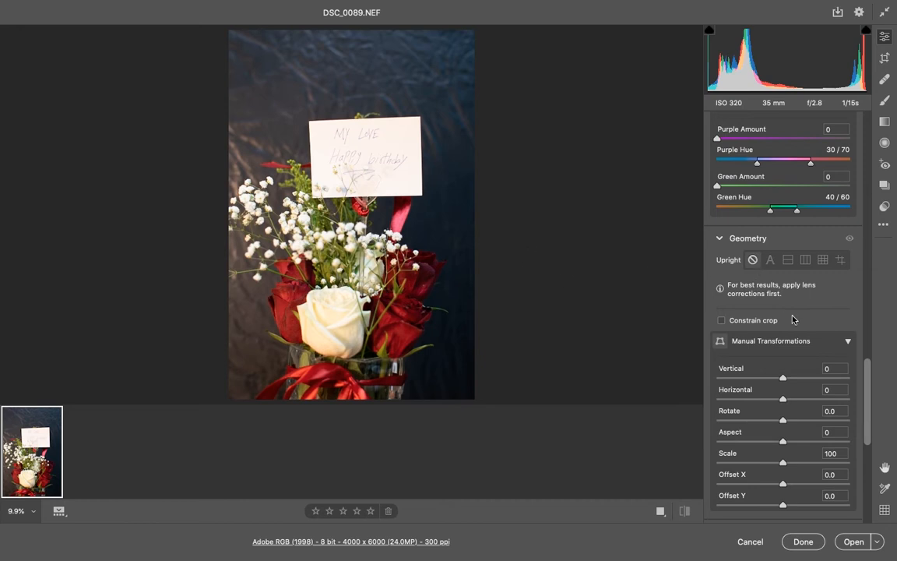
Set the raw photo's profile to Adobe Vivid and its white balance to Auto
drag(866, 362, 865, 123)
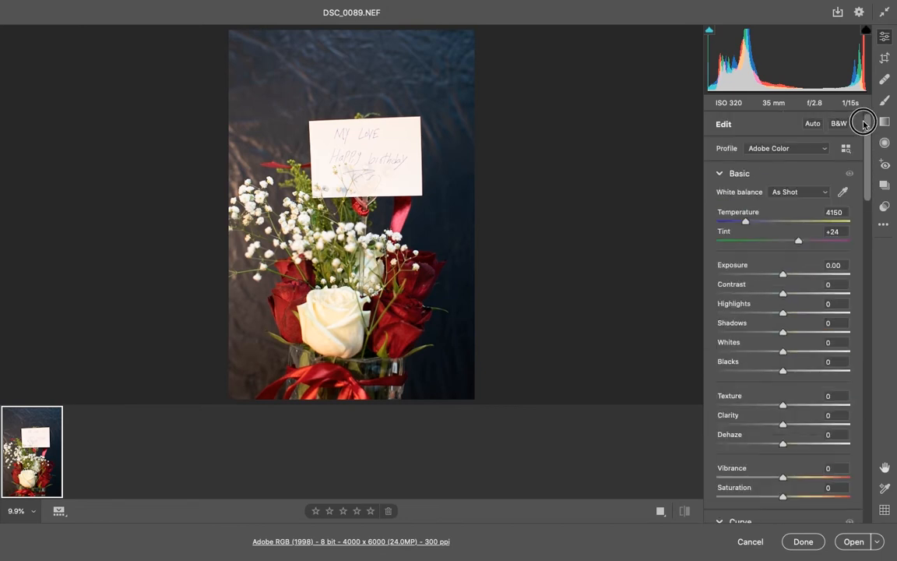
click(792, 152)
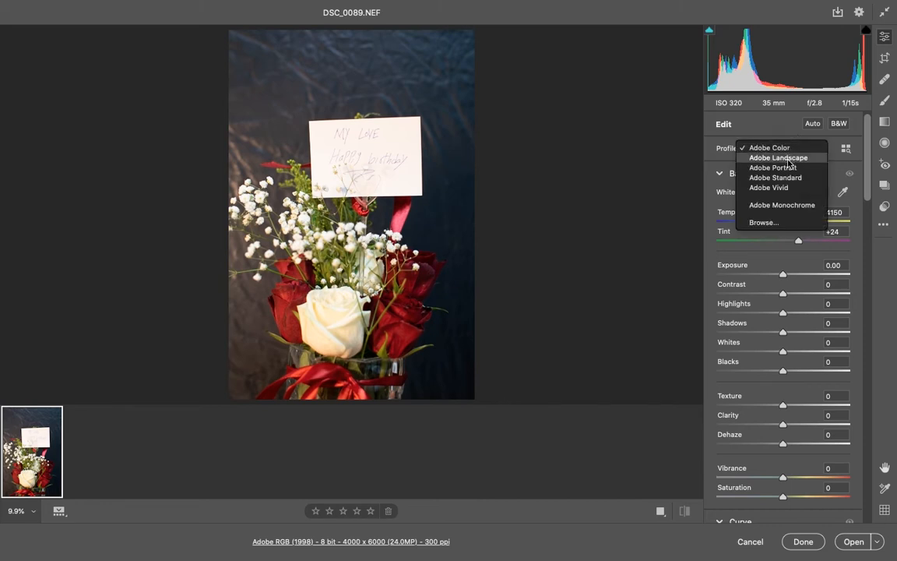
click(787, 189)
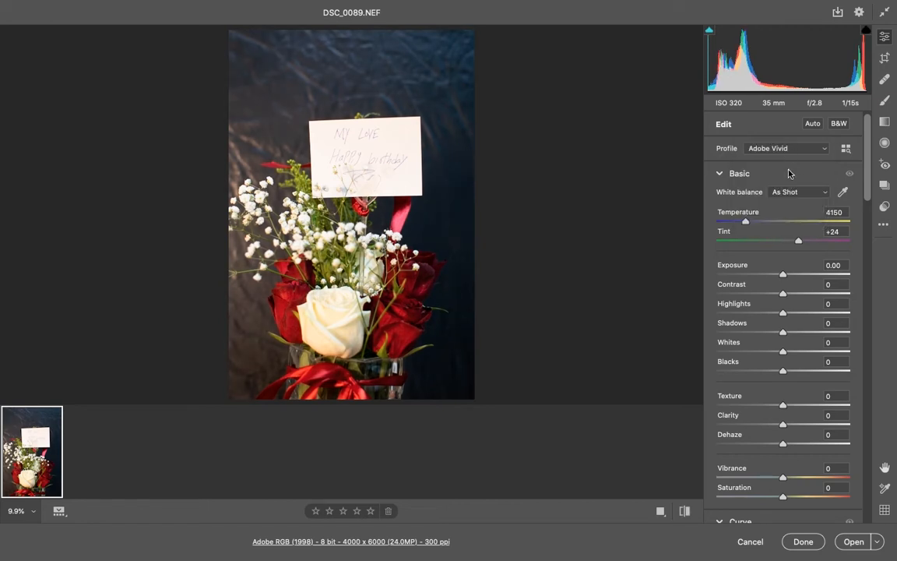
click(791, 193)
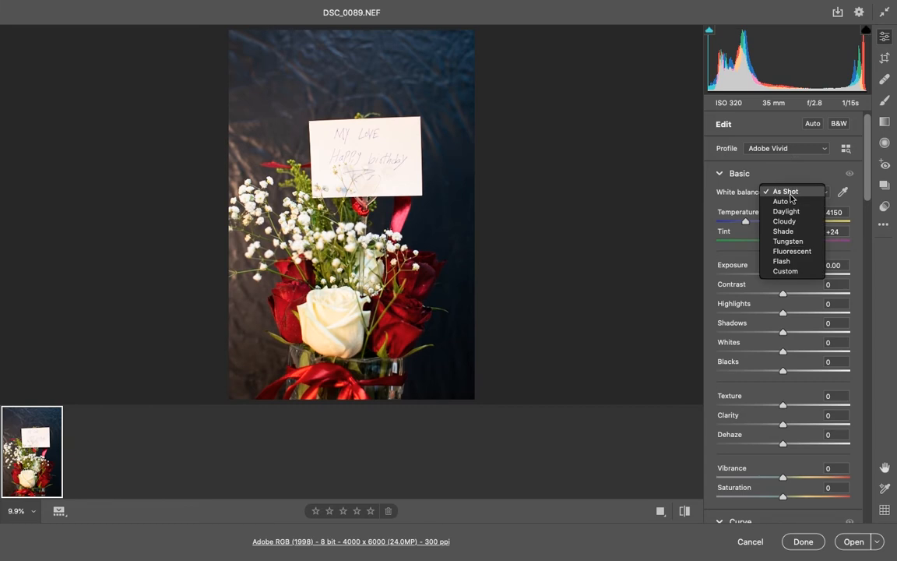
click(788, 201)
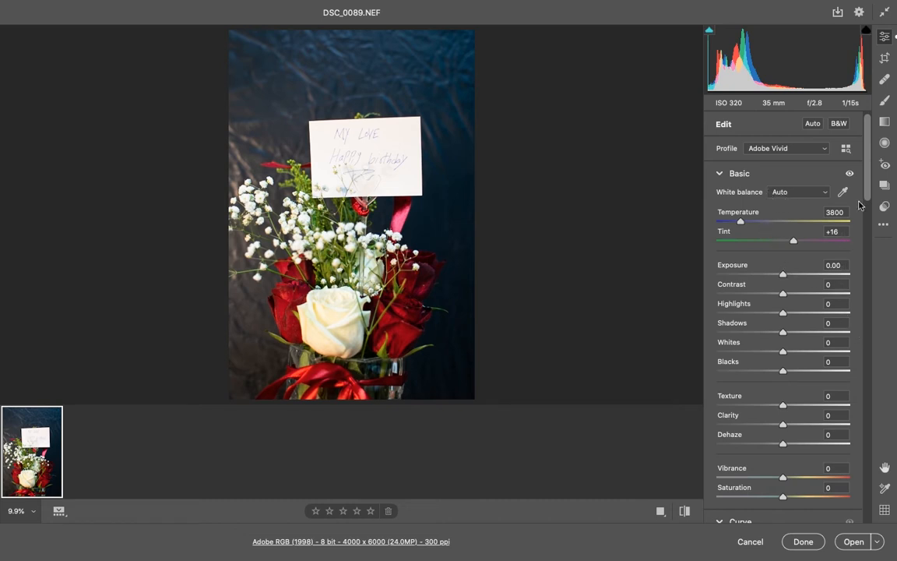
Turn on chromatic aberration removal and lens profile corrections in the Optics settings
drag(864, 195, 875, 351)
scroll(866, 204, down, 1)
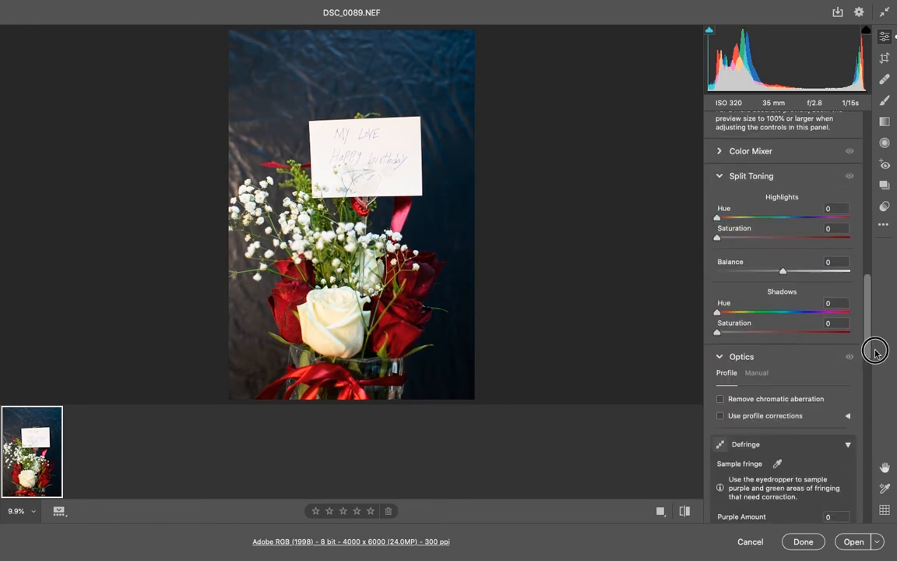
click(721, 399)
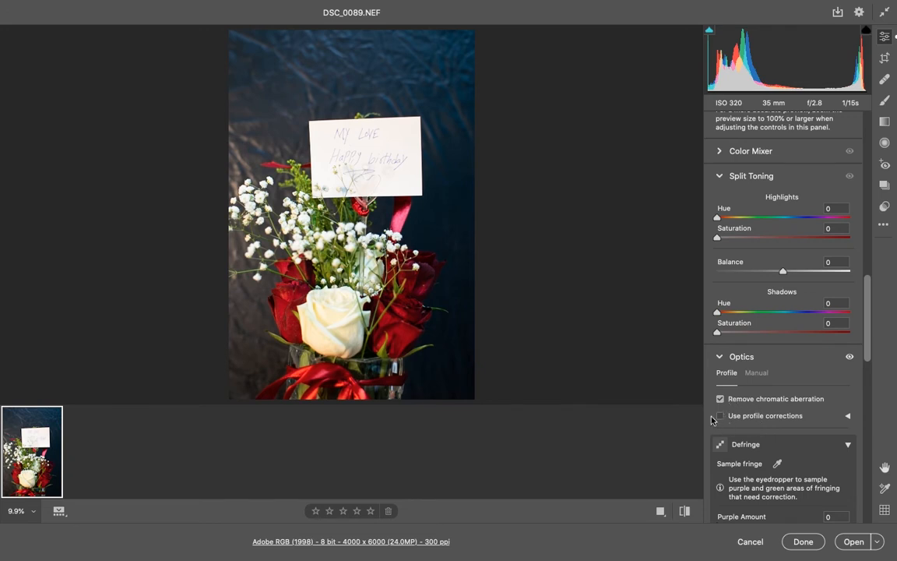
click(720, 416)
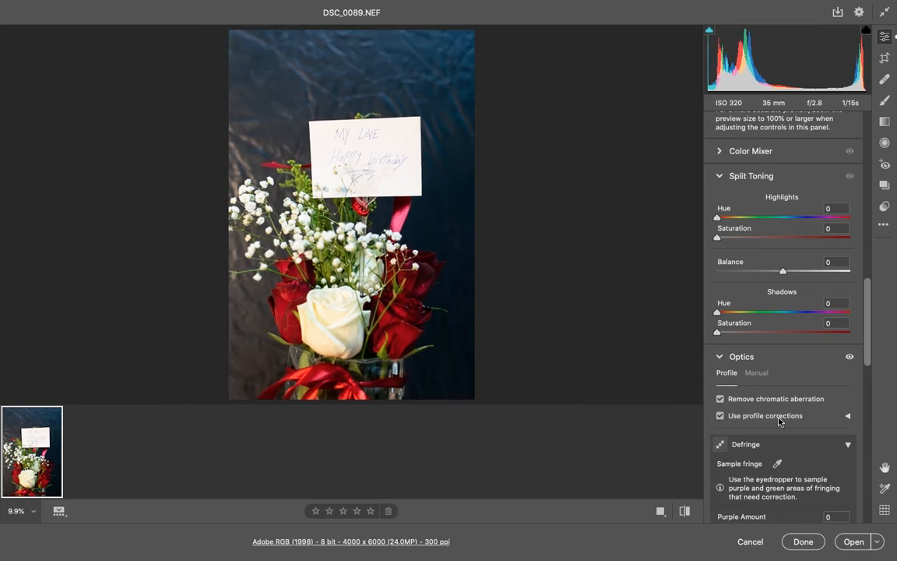
Lower the raw photo's Highlights to slightly below -58
drag(866, 344, 875, 148)
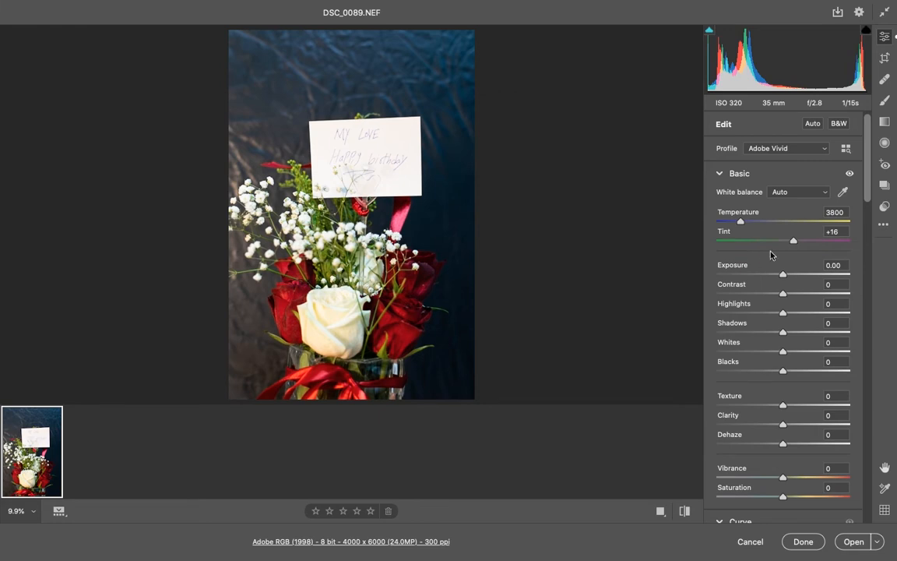
drag(783, 314, 744, 319)
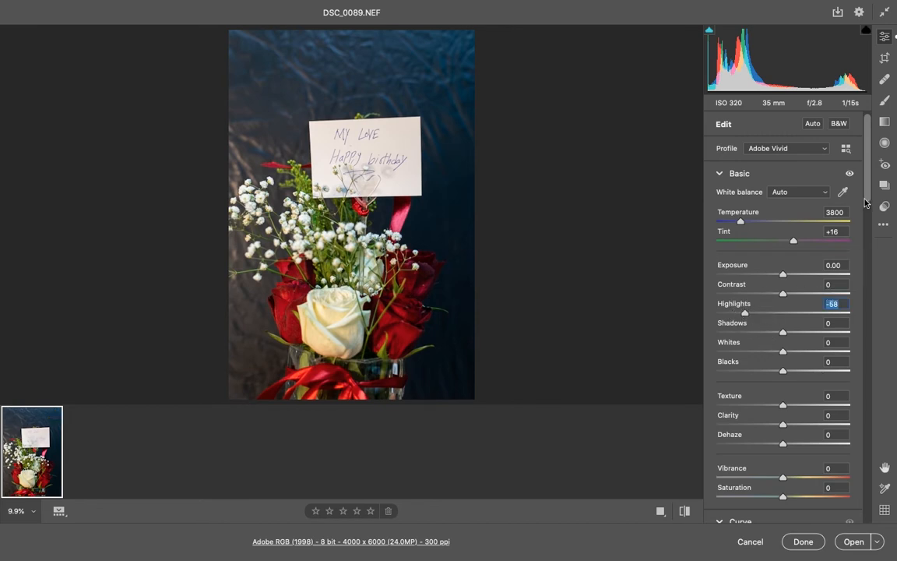
drag(865, 186, 873, 224)
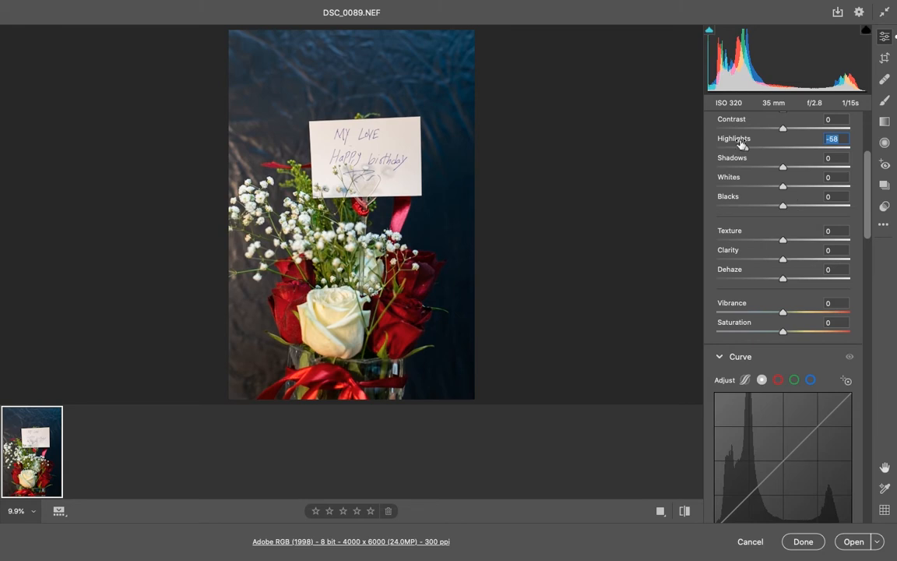
drag(743, 147, 741, 148)
Raise Texture to +9, Clarity to +21, Dehaze to +1, Vibrance to +8 and Saturation to +2
drag(870, 207, 868, 207)
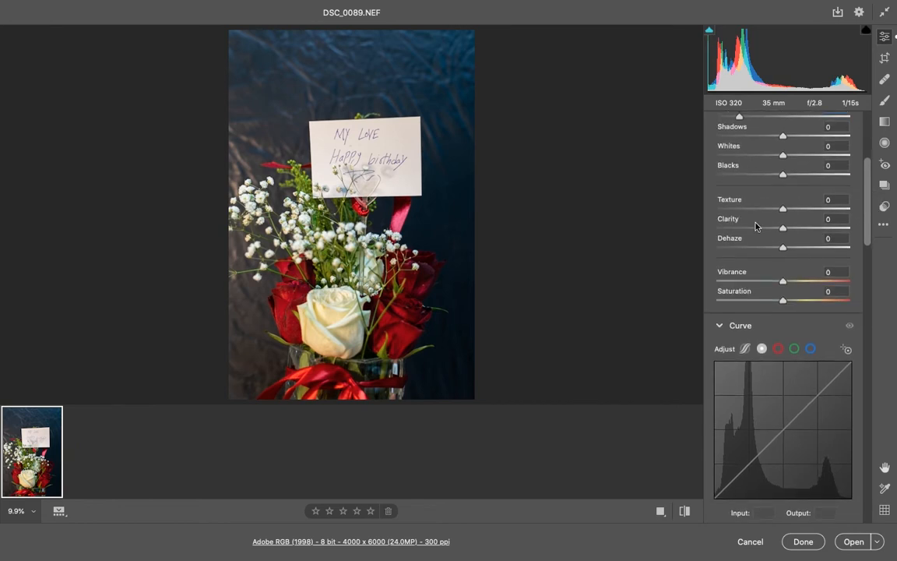
drag(782, 209, 784, 250)
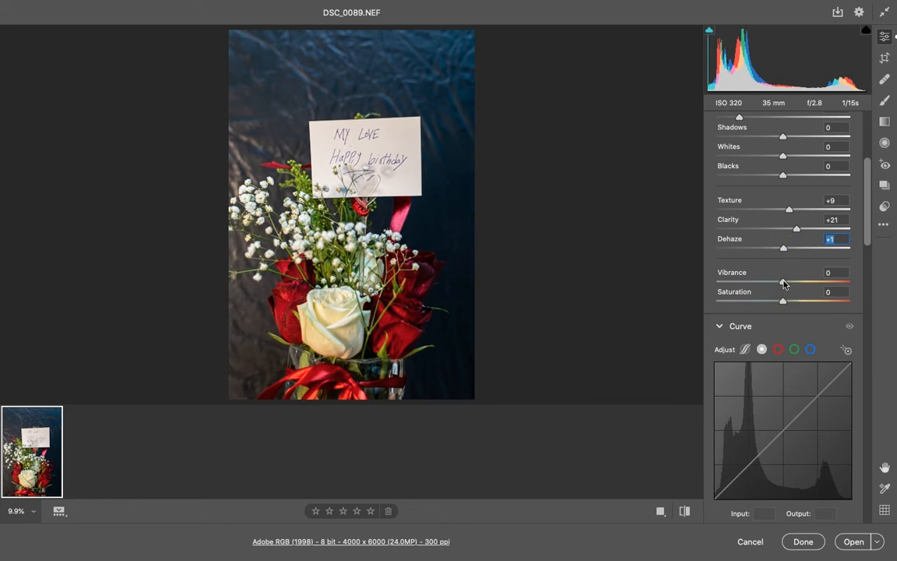
drag(782, 281, 789, 282)
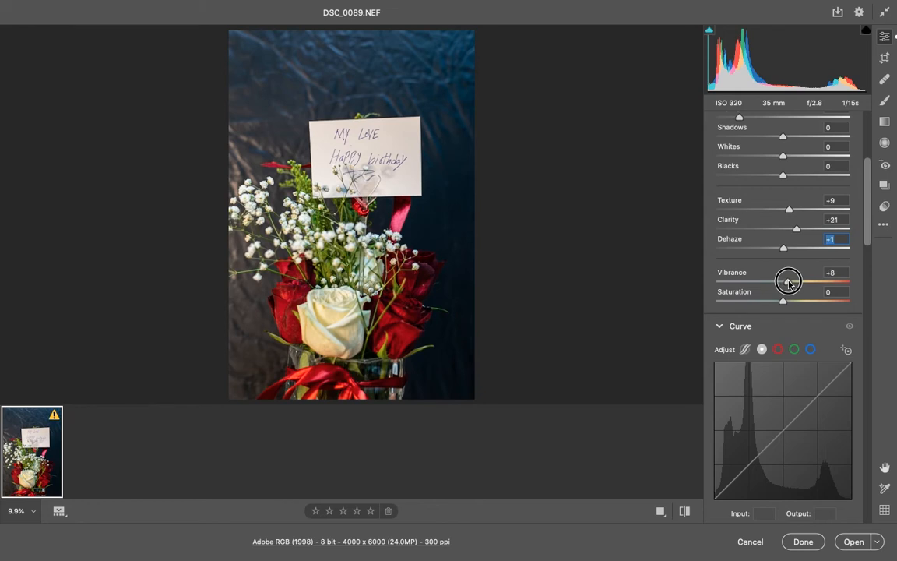
drag(788, 282, 785, 302)
click(783, 302)
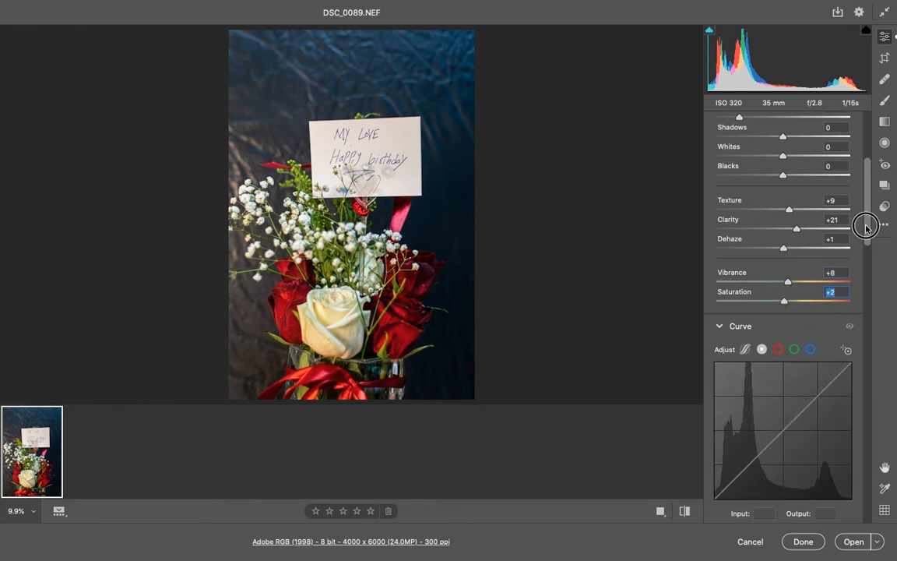
Inspect the white rose and red ribbon at 100%, and open the adjusted raw photo as a Photoshop document
drag(866, 224, 866, 520)
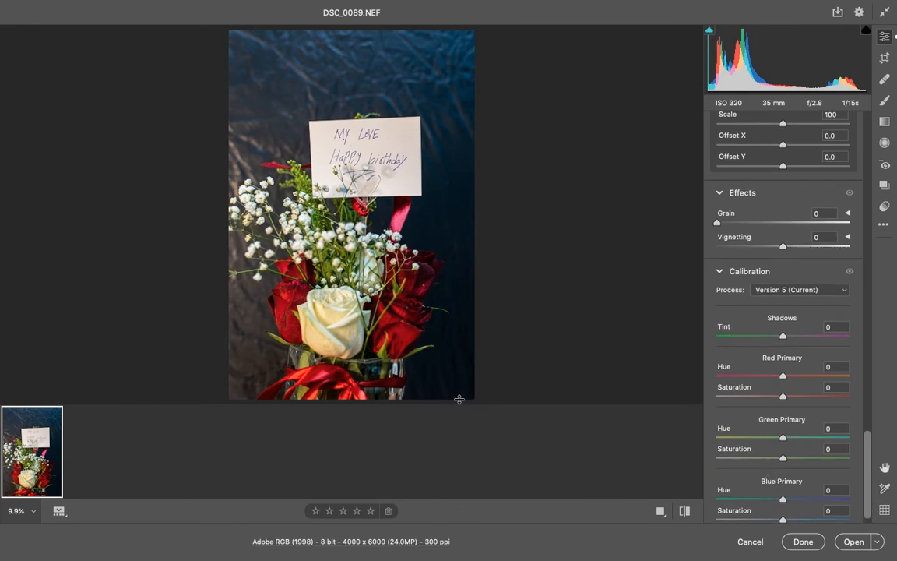
click(320, 358)
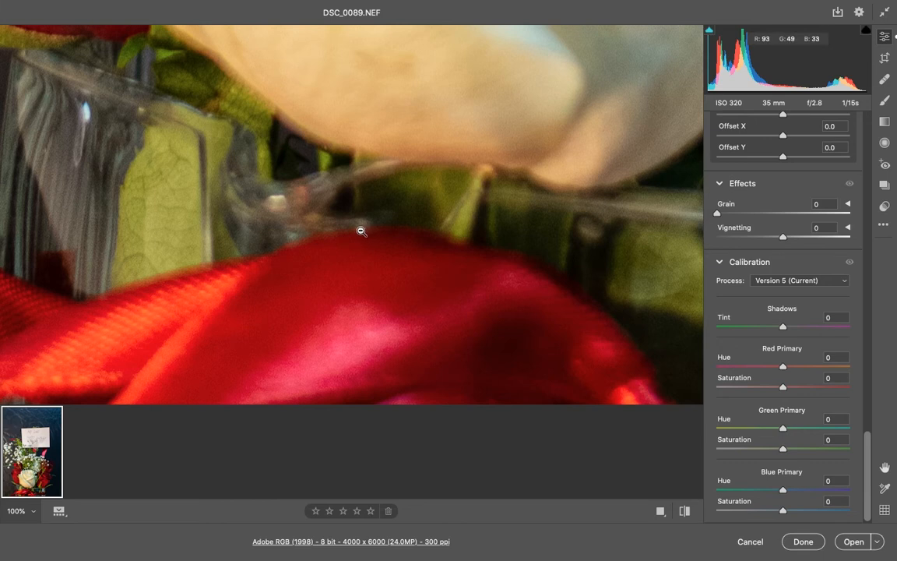
click(315, 317)
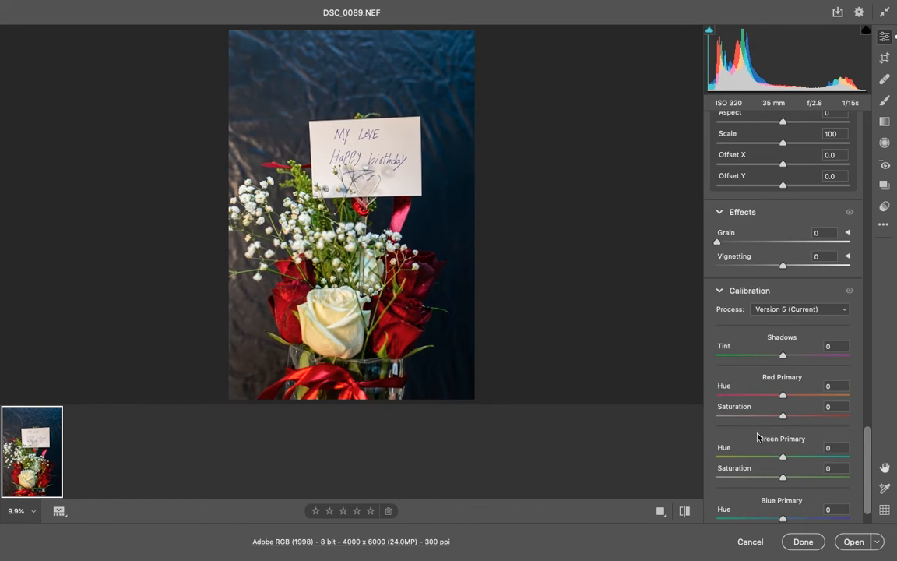
click(799, 541)
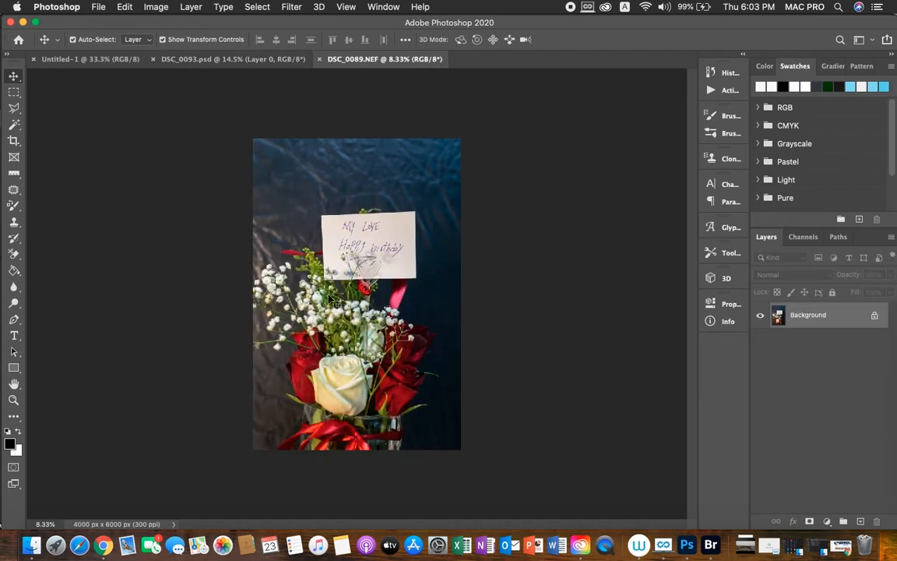
Unlock the Background layer of DSC_0089.NEF and activate the Crop tool on the bouquet photo
click(875, 316)
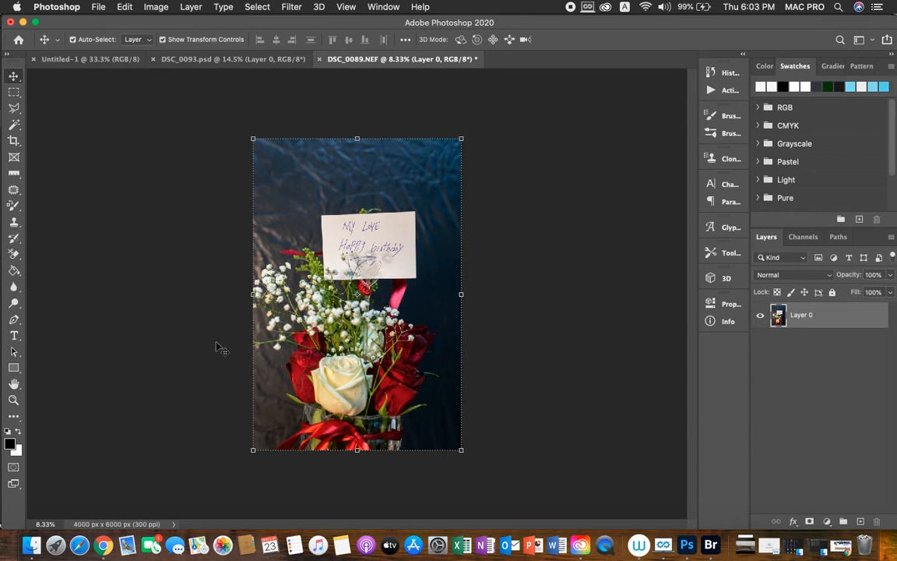
click(13, 140)
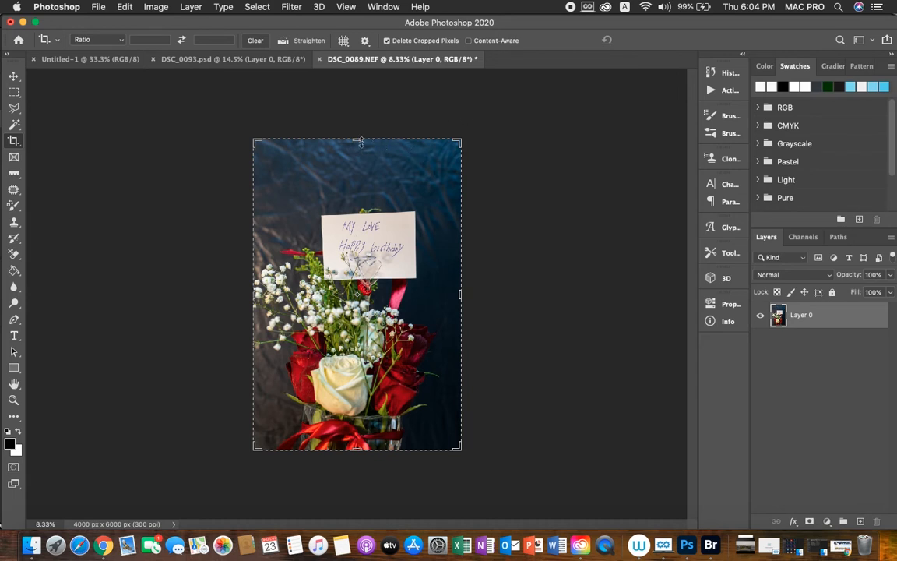
Crop away the empty background above the card, rotate the photo slightly counterclockwise, and apply the crop
drag(357, 140, 362, 170)
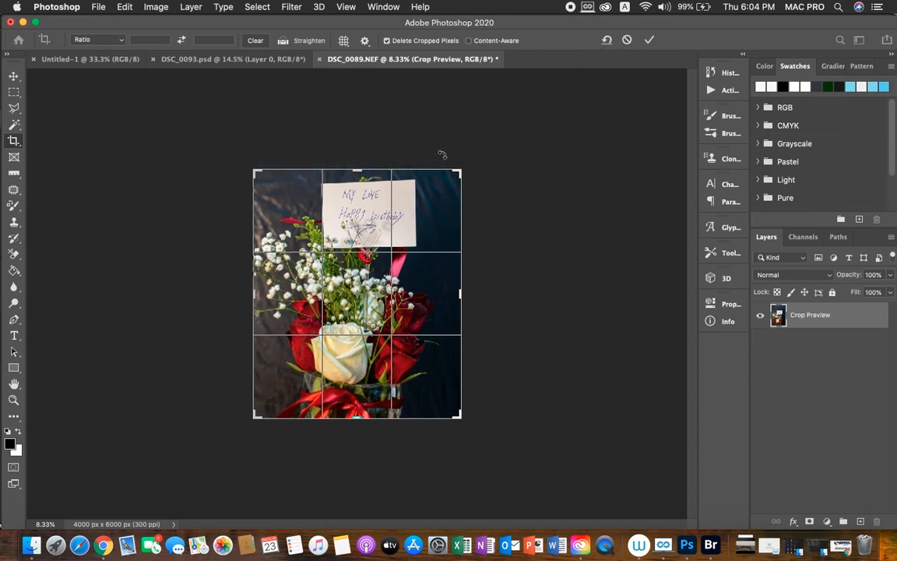
drag(483, 159, 477, 159)
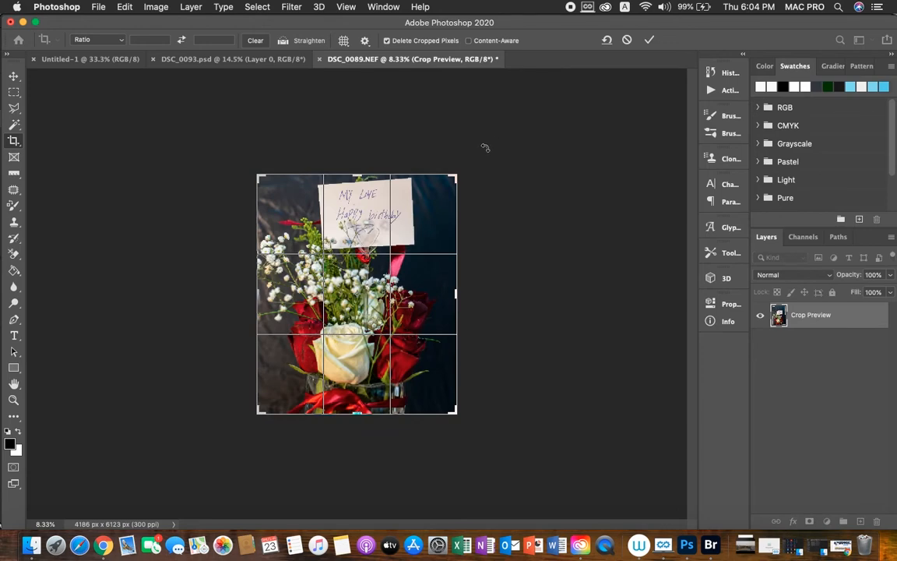
drag(482, 151, 480, 151)
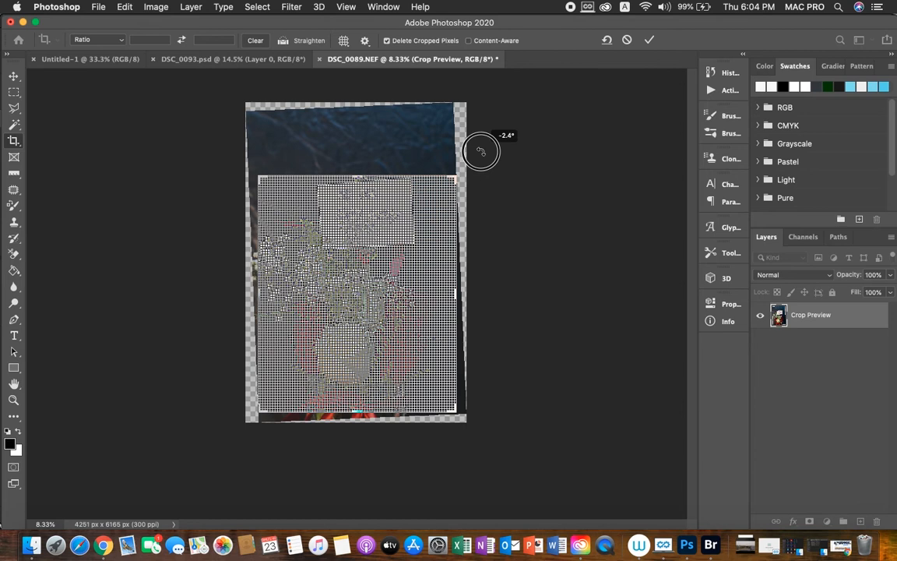
drag(480, 151, 615, 75)
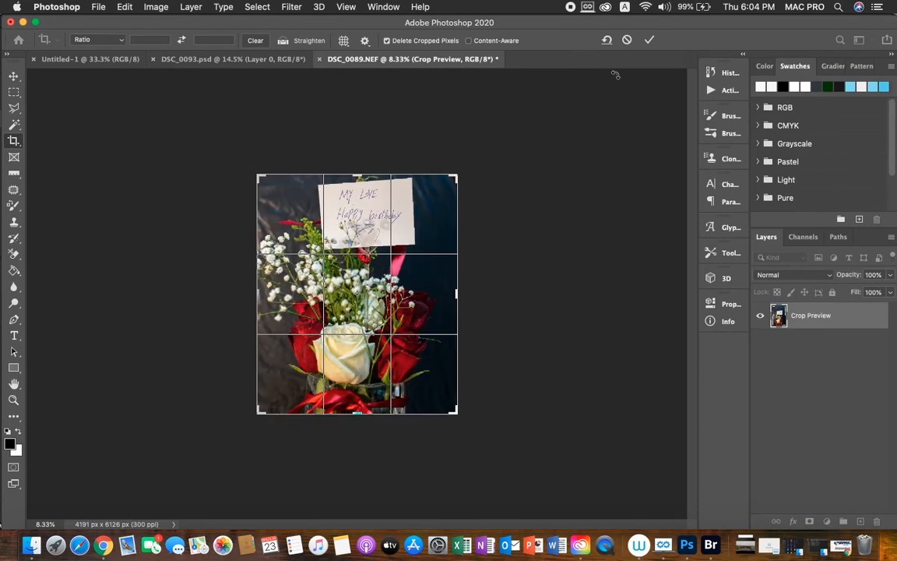
click(649, 40)
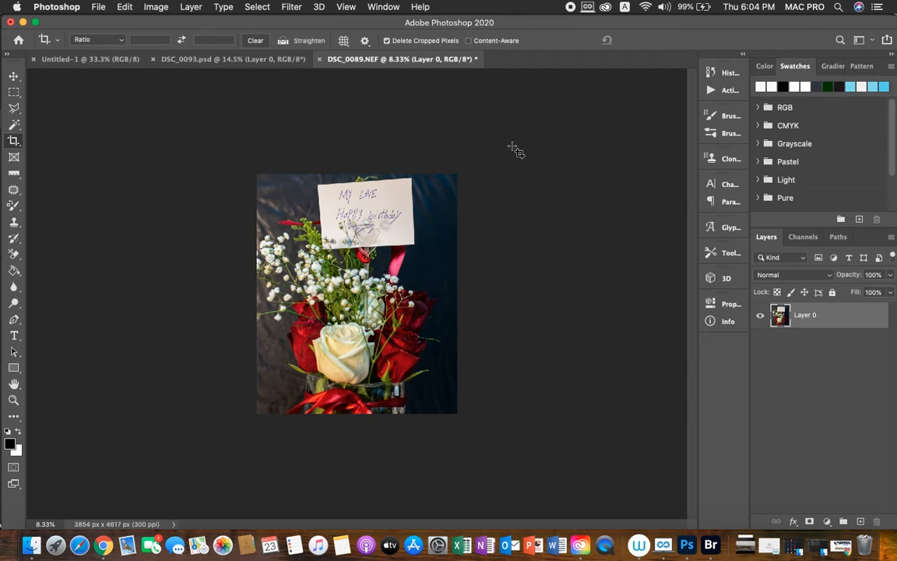
Crop the photo again, tilting it slightly further counterclockwise, and apply the tighter crop
click(13, 76)
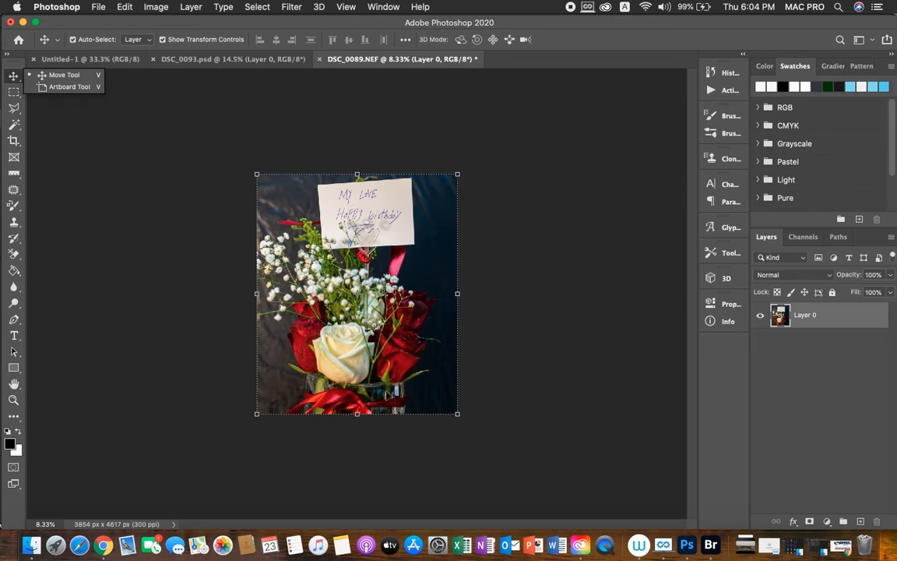
click(13, 140)
drag(469, 165, 464, 161)
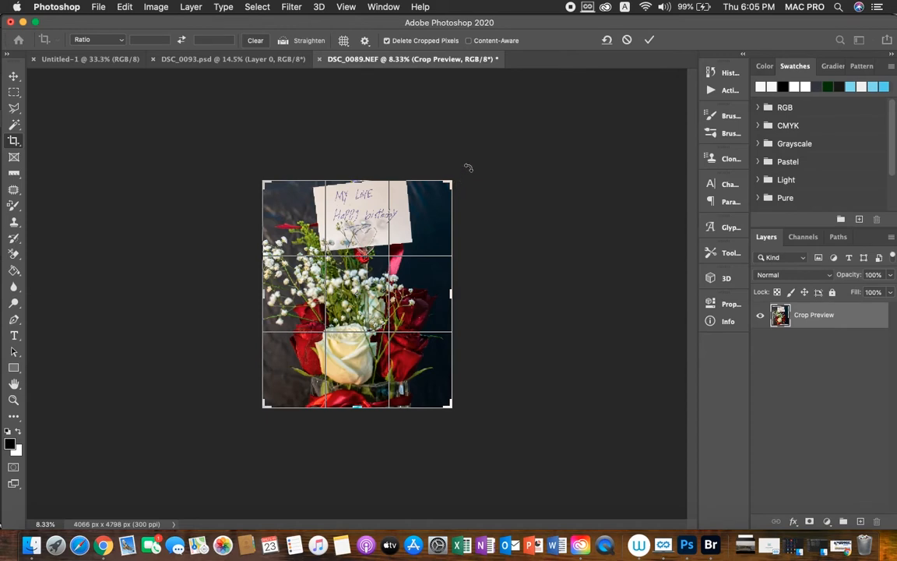
drag(468, 167, 464, 163)
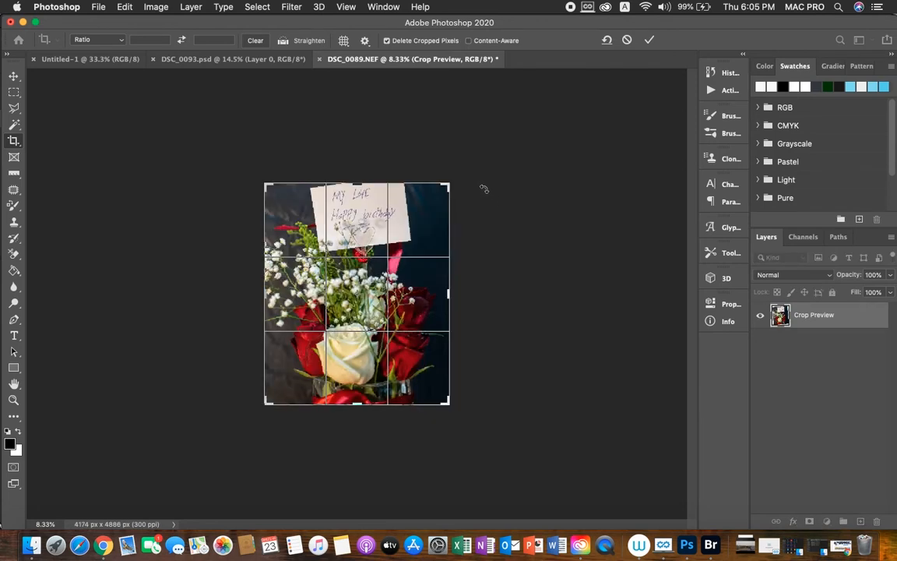
key(Return)
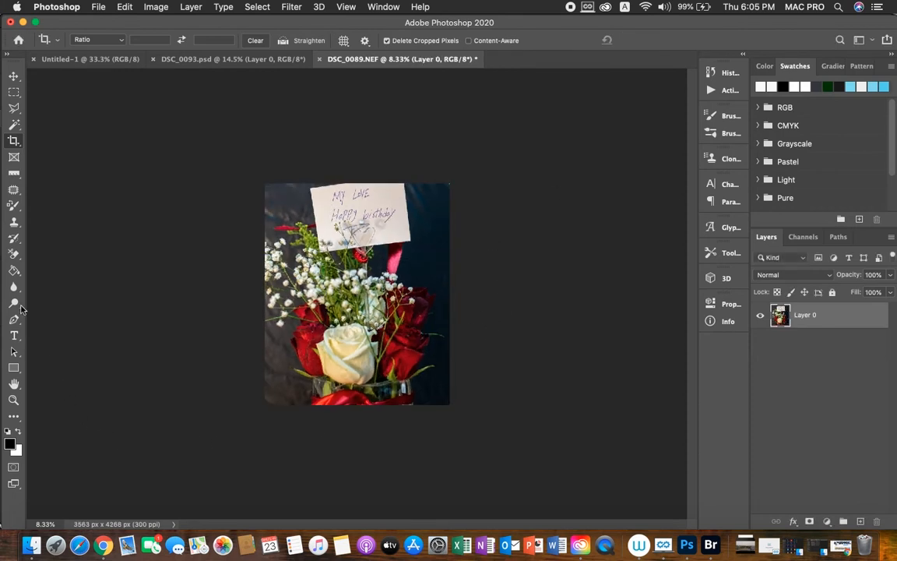
Patch the small blemishes on the petals of the red roses to the right of the white rose, using nearby clean petal areas
key(z)
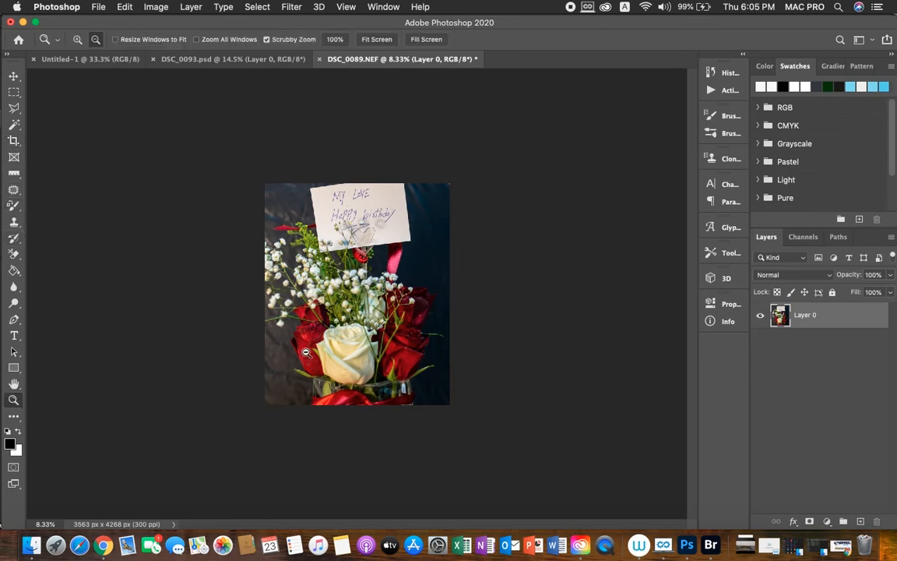
drag(319, 342, 334, 303)
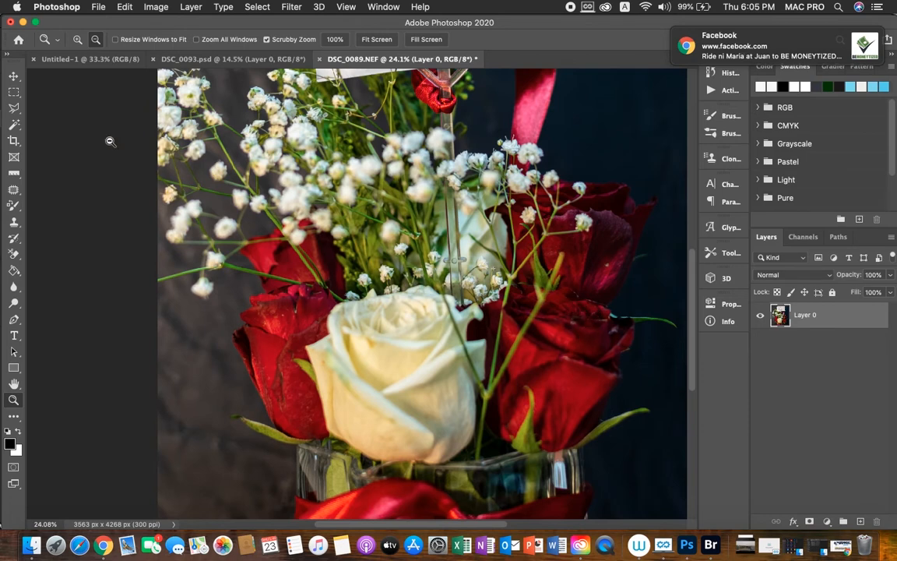
click(13, 189)
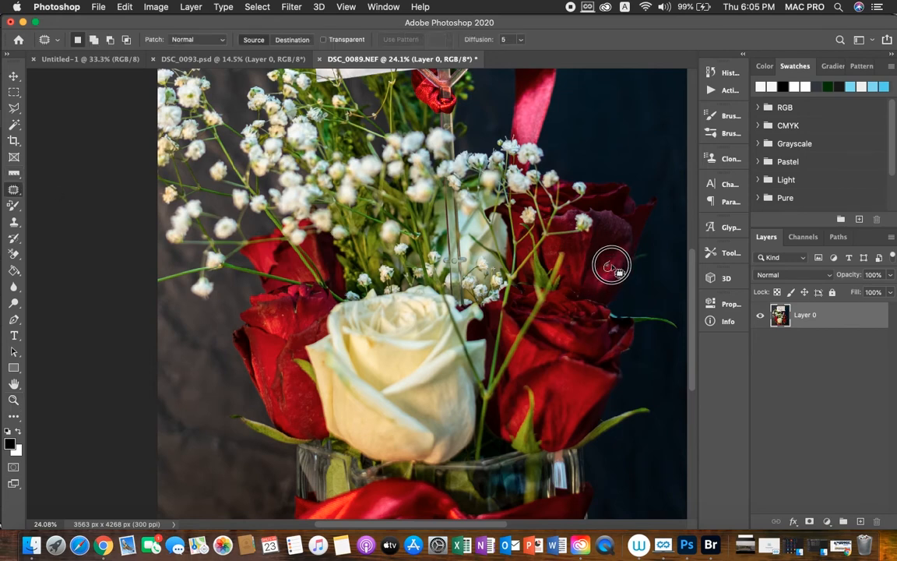
mouse_move(611, 266)
mouse_down()
mouse_move(610, 256)
mouse_move(600, 276)
mouse_up()
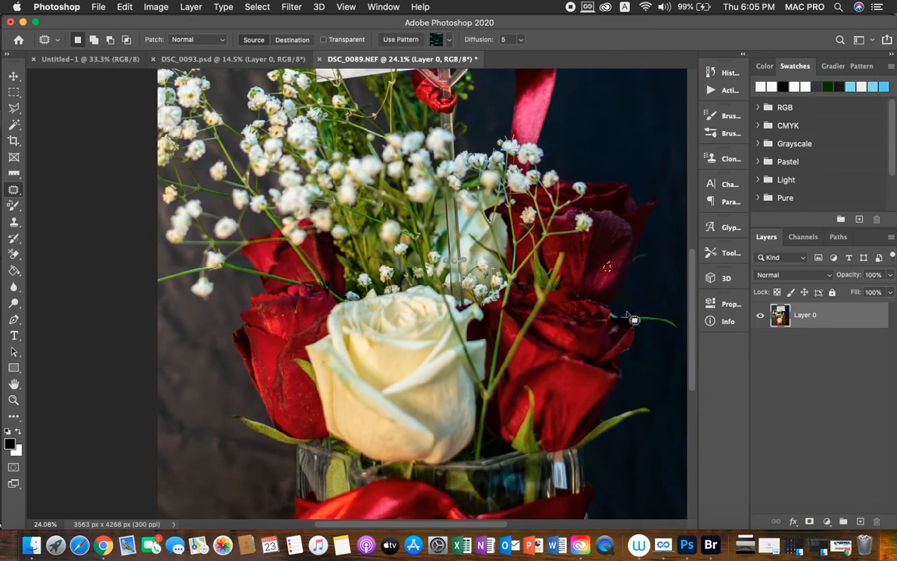
drag(573, 323, 566, 319)
mouse_move(568, 355)
mouse_down()
mouse_move(573, 366)
mouse_move(569, 360)
mouse_up()
key(super+d)
mouse_move(573, 362)
mouse_down()
mouse_move(561, 357)
mouse_move(580, 366)
mouse_move(565, 356)
mouse_move(572, 362)
mouse_up()
Patch the specks on the upper petals of the red rose left of the white rose and clear the selection
mouse_move(286, 316)
mouse_down()
mouse_move(279, 313)
mouse_move(288, 328)
mouse_move(264, 324)
mouse_move(283, 336)
mouse_move(280, 311)
mouse_move(296, 330)
mouse_move(283, 315)
mouse_move(283, 323)
mouse_up()
click(296, 330)
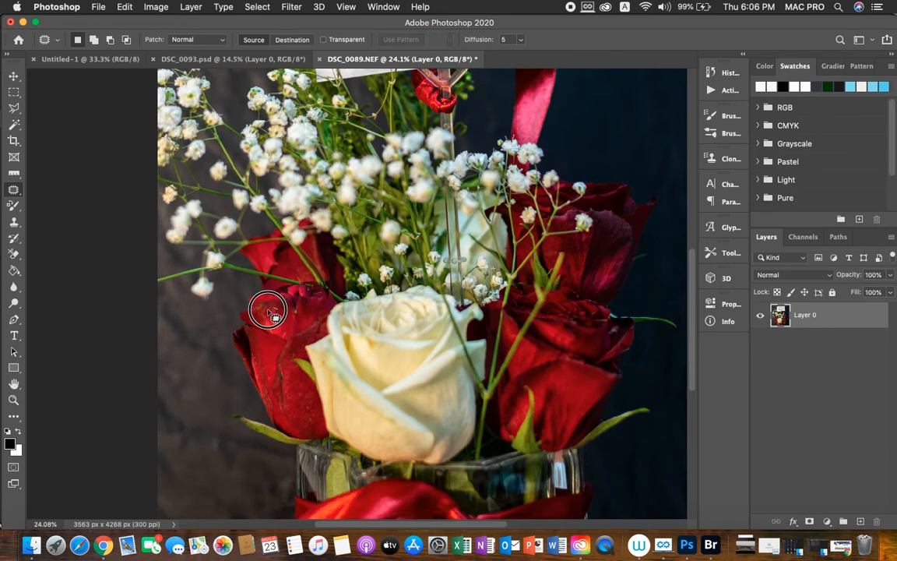
drag(268, 311, 277, 316)
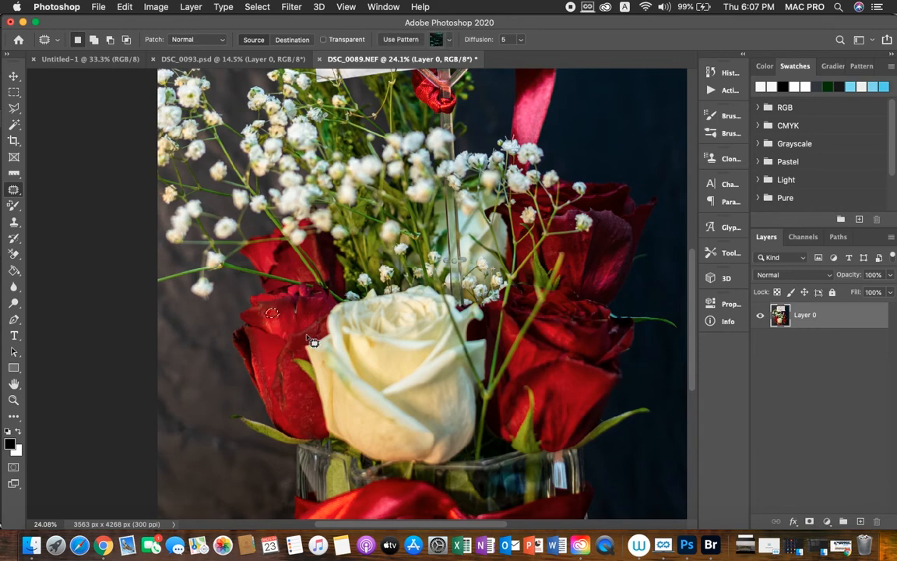
click(296, 341)
Patch the marks on the lower and left petals of the white rose with clean petal texture and clear the selection
drag(690, 306, 697, 333)
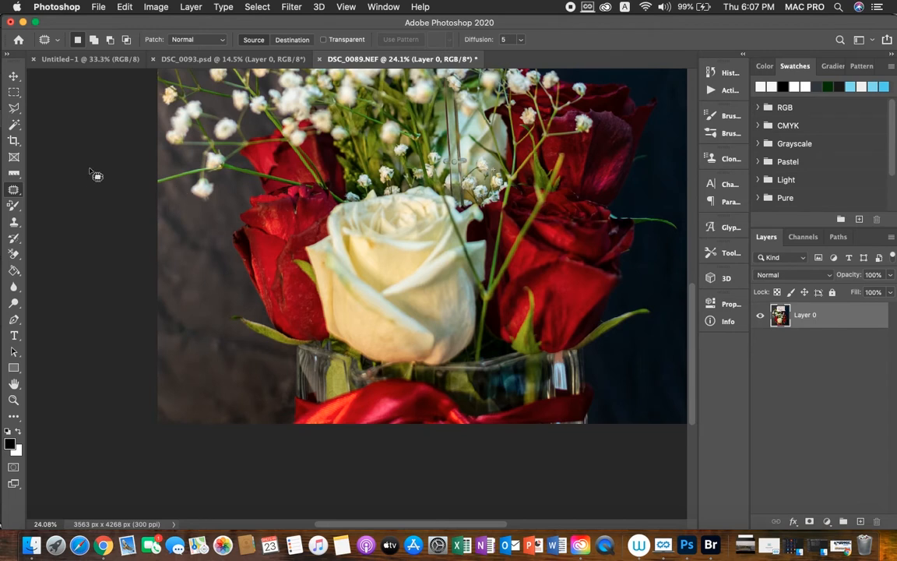
click(14, 400)
drag(400, 272, 420, 282)
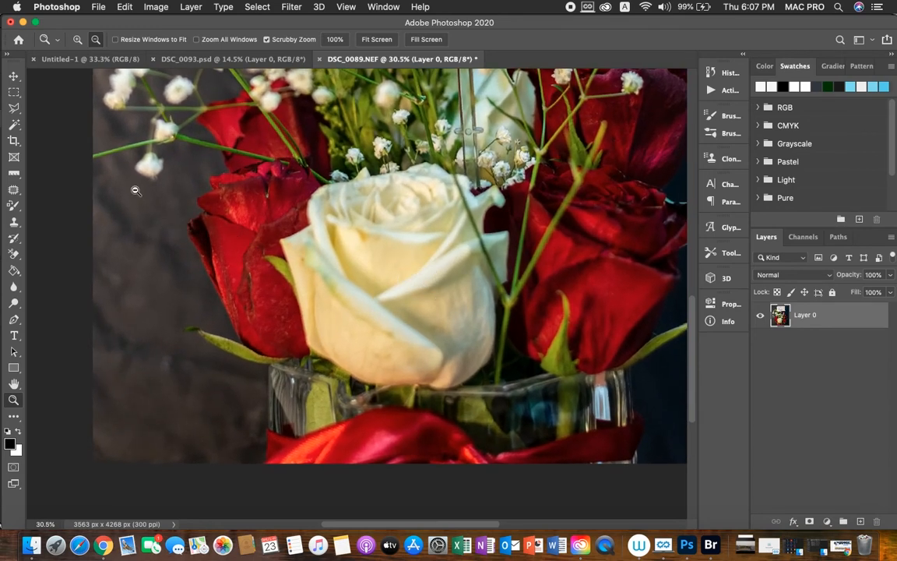
click(13, 188)
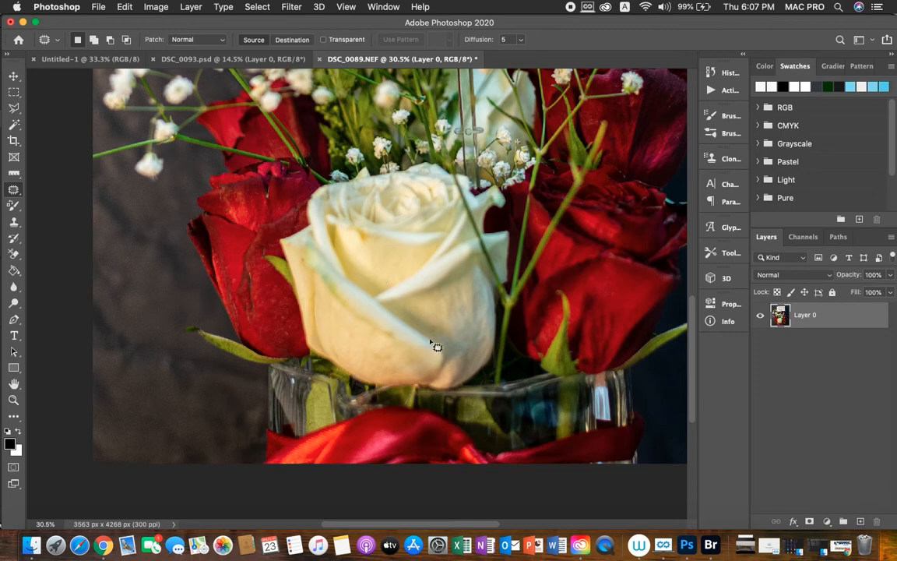
mouse_move(438, 326)
mouse_down()
mouse_move(442, 341)
mouse_move(455, 340)
mouse_move(443, 326)
mouse_move(448, 334)
mouse_move(418, 324)
mouse_up()
key(super+d)
mouse_move(450, 343)
mouse_down()
mouse_move(447, 329)
mouse_move(432, 325)
mouse_move(449, 344)
mouse_move(426, 326)
mouse_up()
mouse_move(407, 371)
mouse_down()
mouse_move(388, 353)
mouse_move(372, 346)
mouse_move(378, 362)
mouse_move(390, 356)
mouse_move(356, 350)
mouse_up()
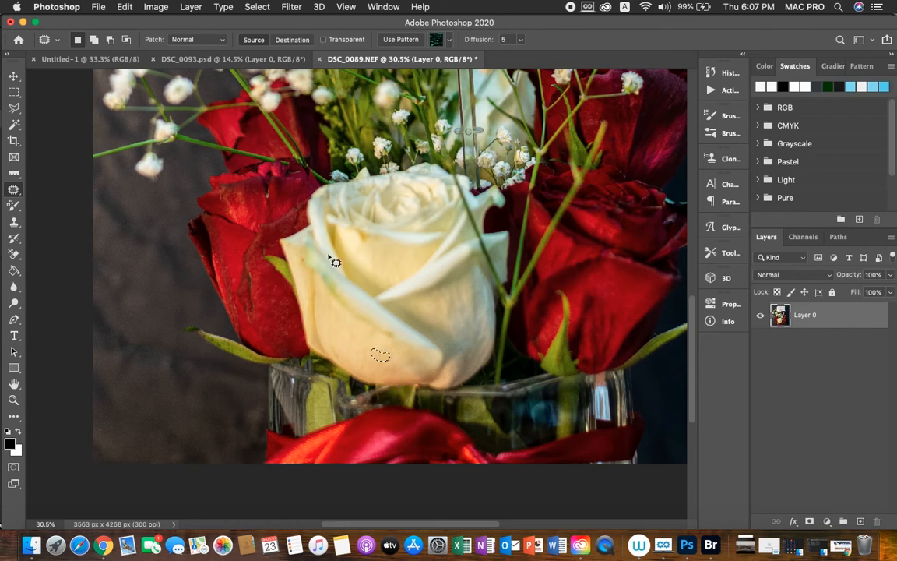
mouse_move(308, 262)
mouse_down()
mouse_move(299, 264)
mouse_move(301, 254)
mouse_up()
mouse_move(393, 336)
mouse_down()
mouse_move(383, 331)
mouse_move(389, 343)
mouse_move(391, 333)
mouse_move(374, 327)
mouse_up()
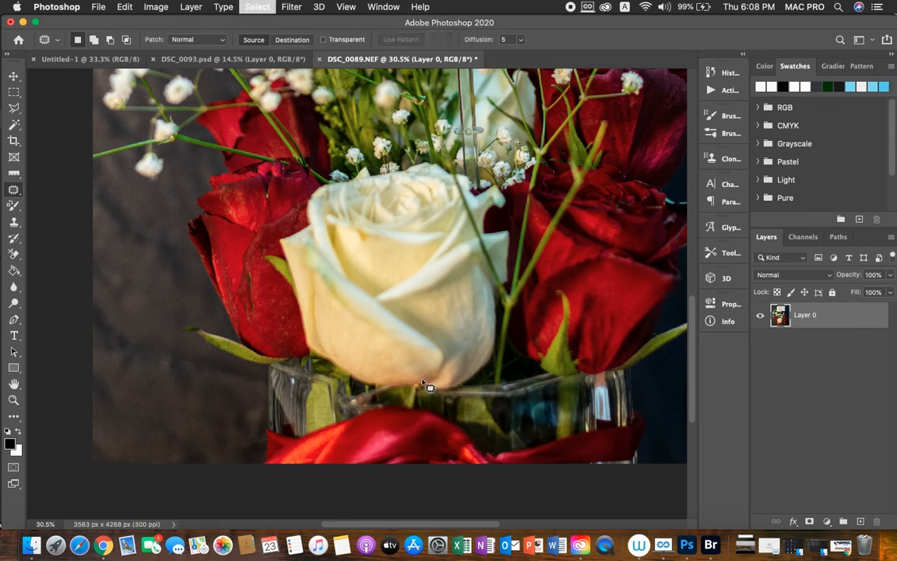
key(super+d)
Patch the remaining spot on the top petal of the left red rose and deselect the area
drag(697, 314, 701, 290)
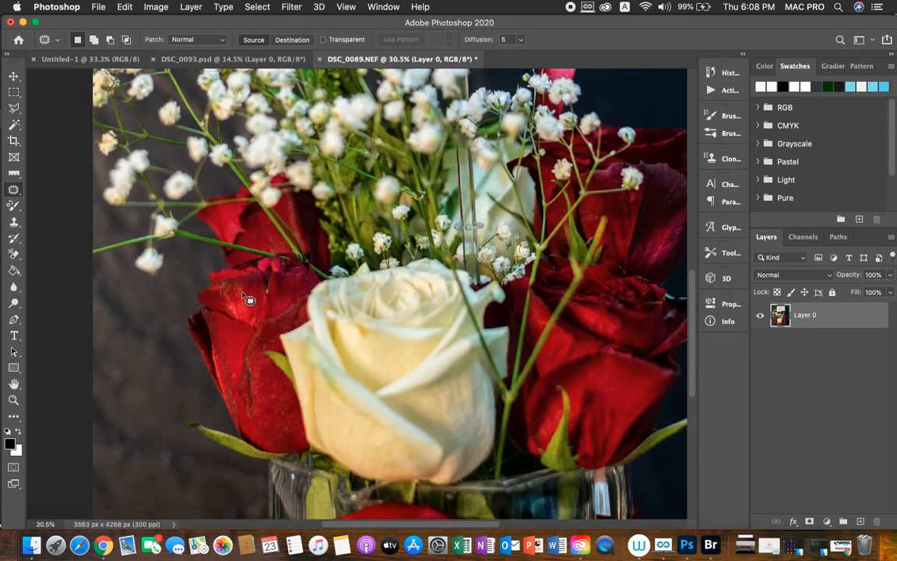
mouse_move(243, 290)
mouse_down()
mouse_move(239, 297)
mouse_move(218, 269)
mouse_move(237, 315)
mouse_up()
click(13, 75)
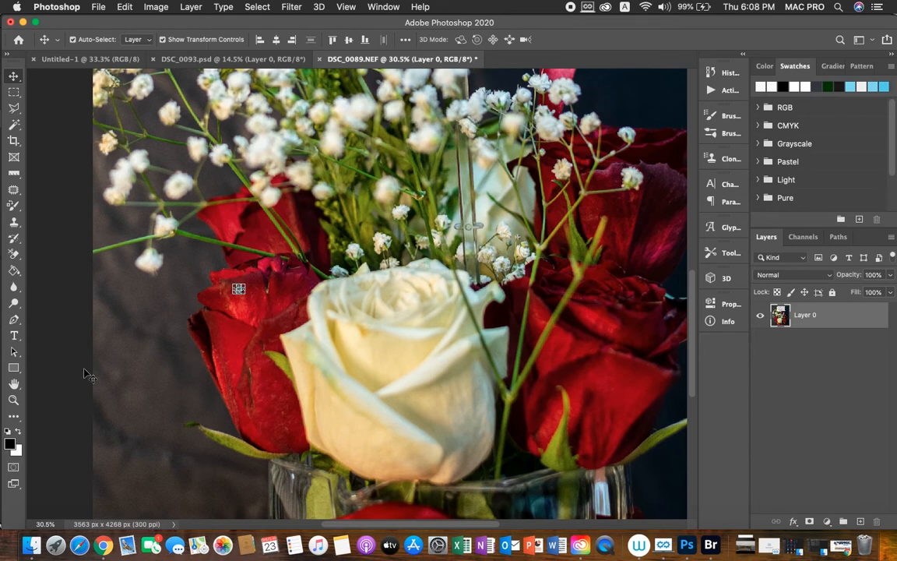
key(super+d)
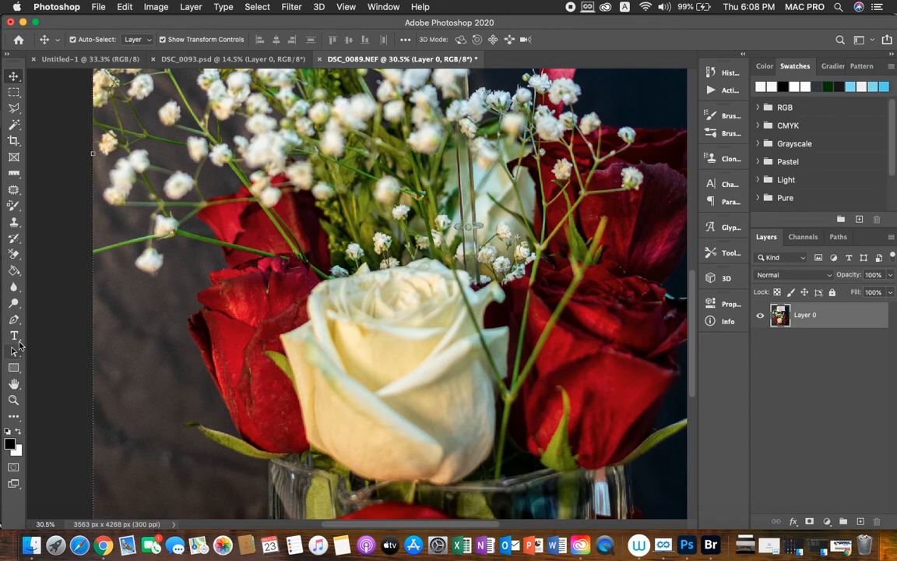
Apply the Despeckle noise filter to the whole photo on Layer 0
double_click(13, 400)
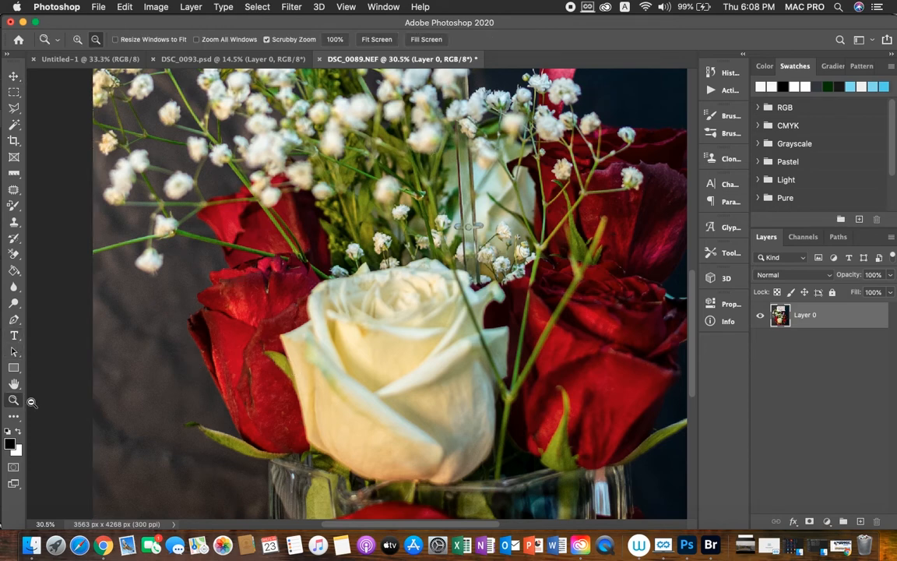
drag(364, 344, 355, 379)
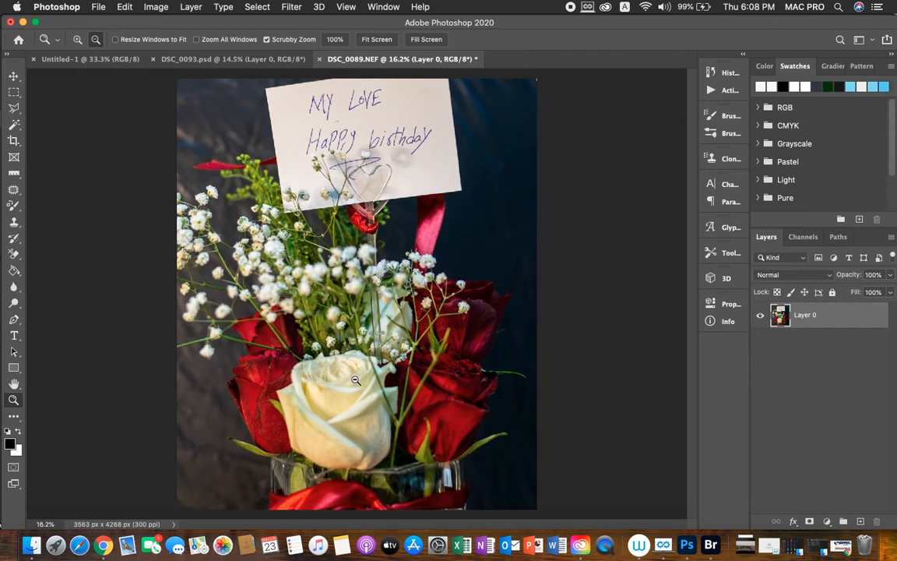
click(13, 75)
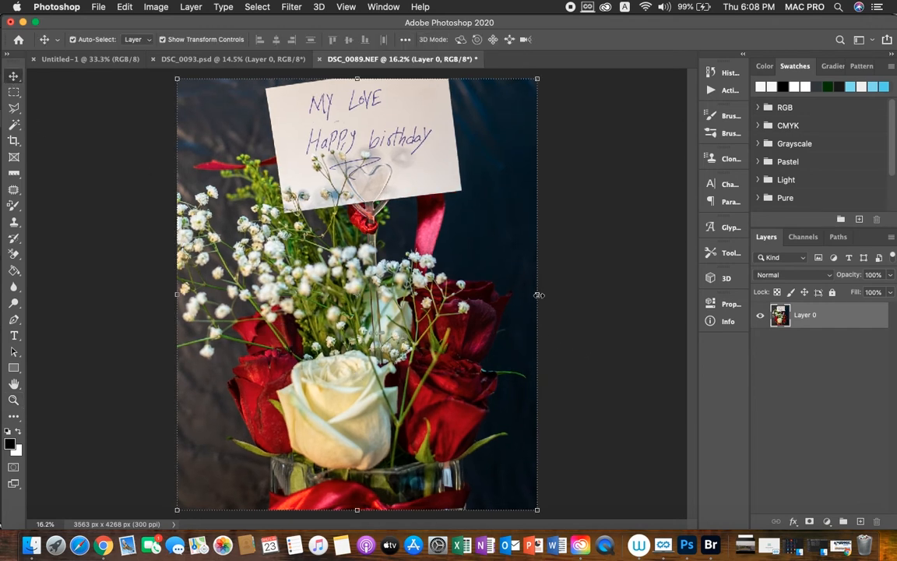
click(293, 7)
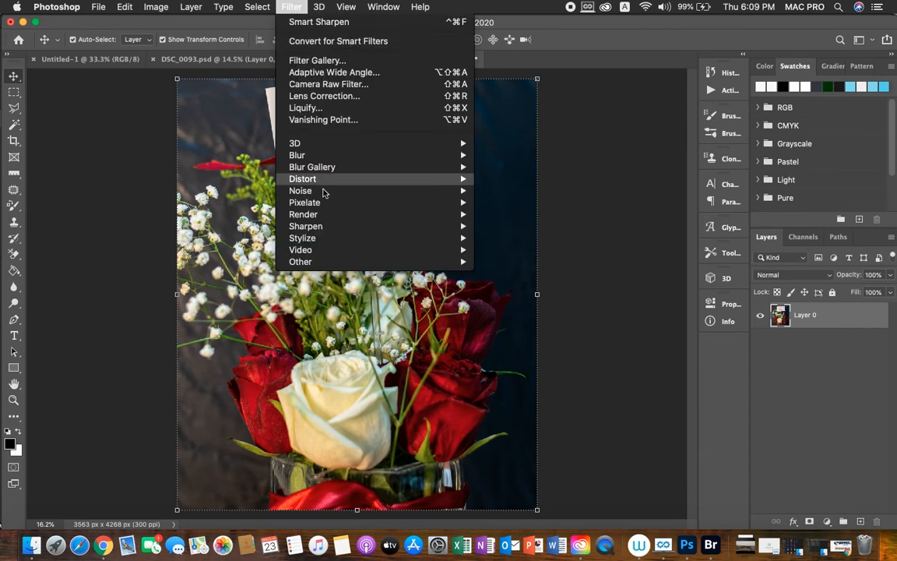
mouse_move(324, 180)
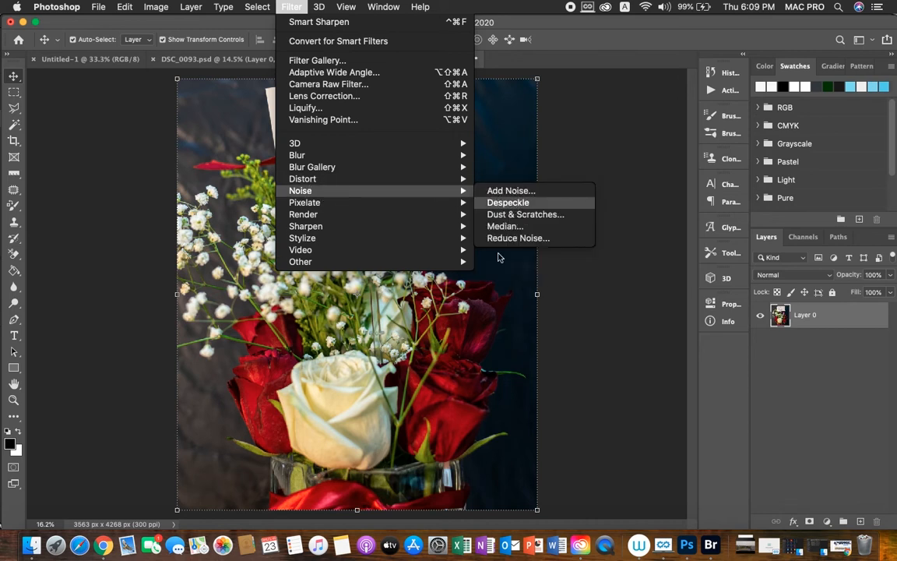
click(505, 203)
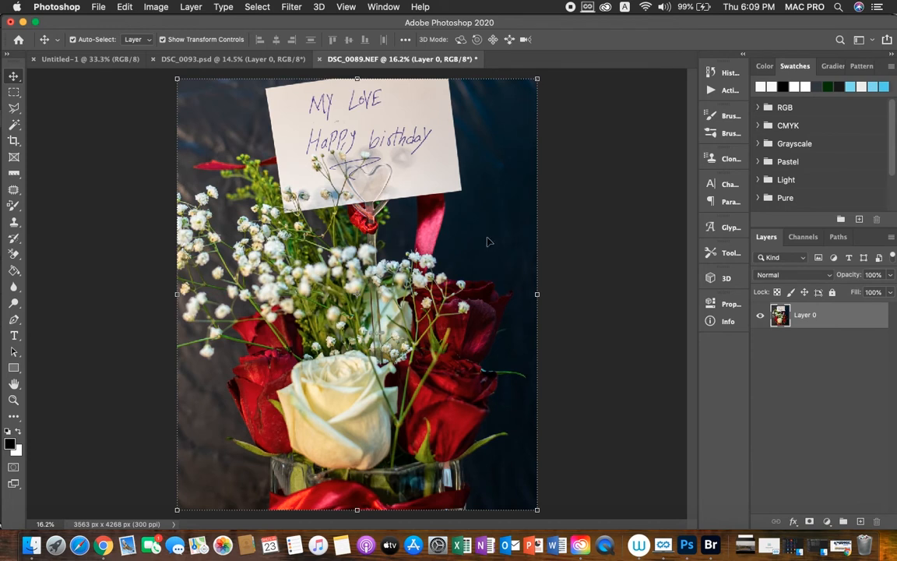
Apply the Reduce Noise filter to Layer 0 with the Default settings at strength 5
click(288, 7)
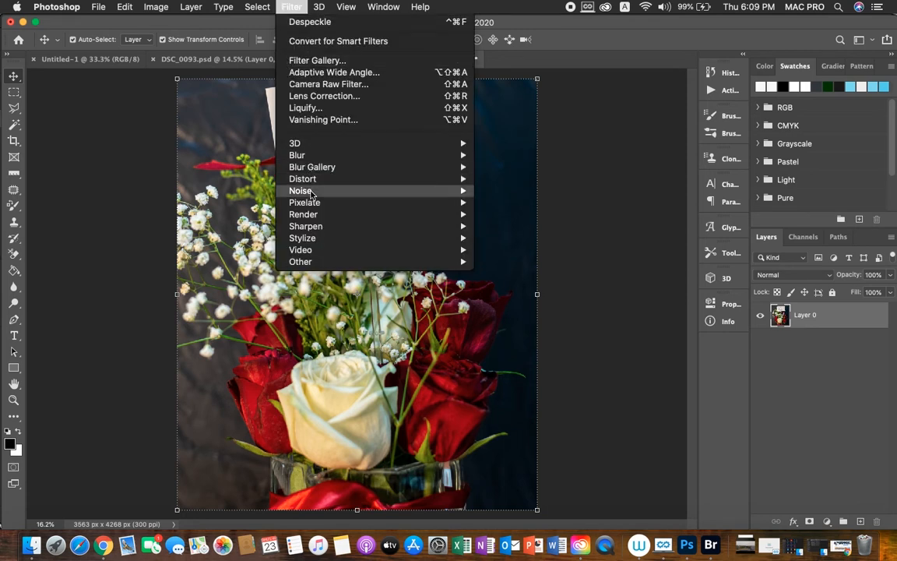
mouse_move(428, 191)
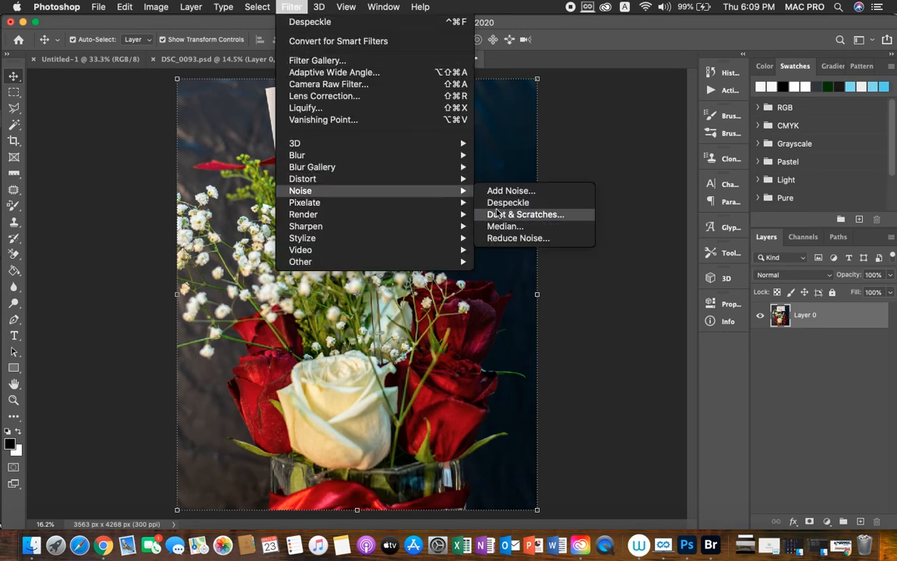
click(506, 239)
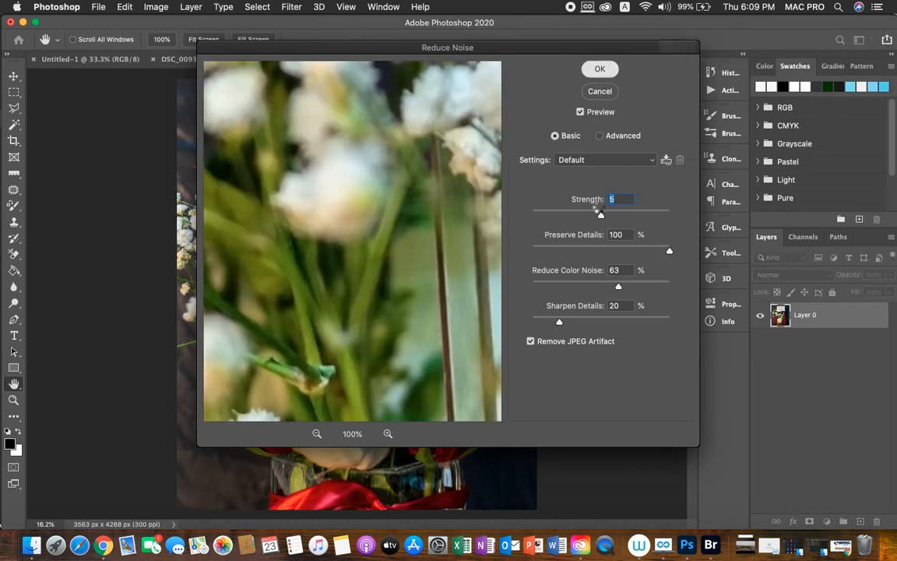
key(Return)
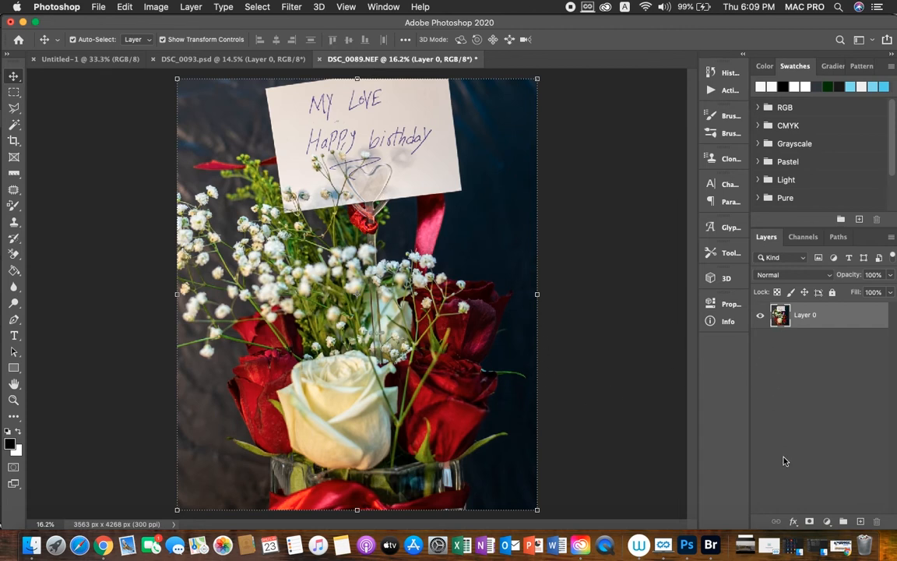
Add a Curves adjustment layer above Layer 0
click(827, 522)
click(828, 523)
click(827, 522)
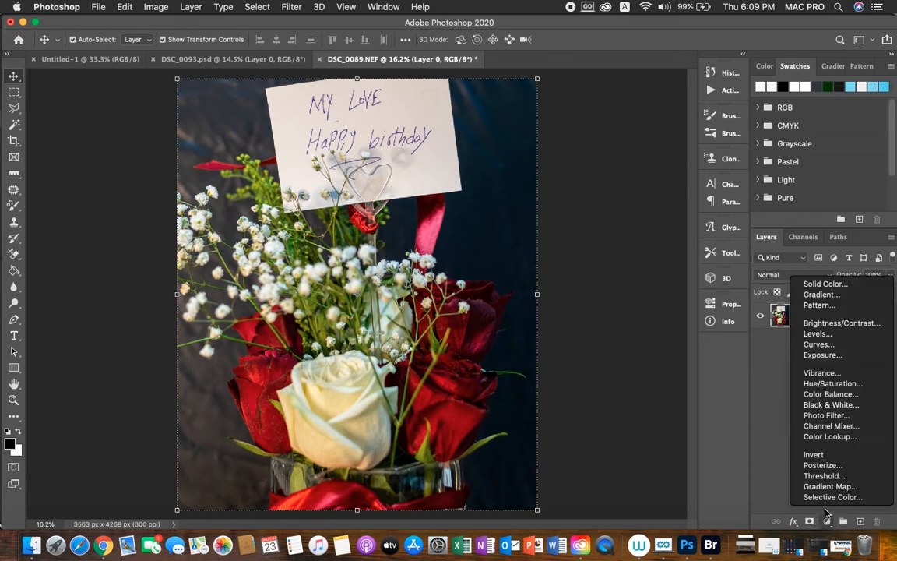
click(816, 344)
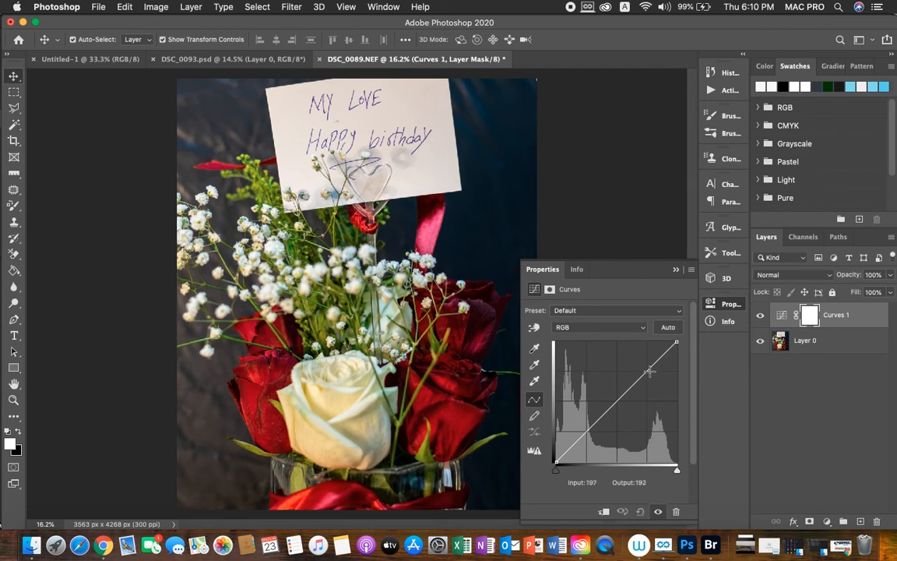
Adjust the RGB curve with a highlights point and a shadows point at input 64, output 59, and compare with the Curves layer hidden
drag(645, 373, 645, 368)
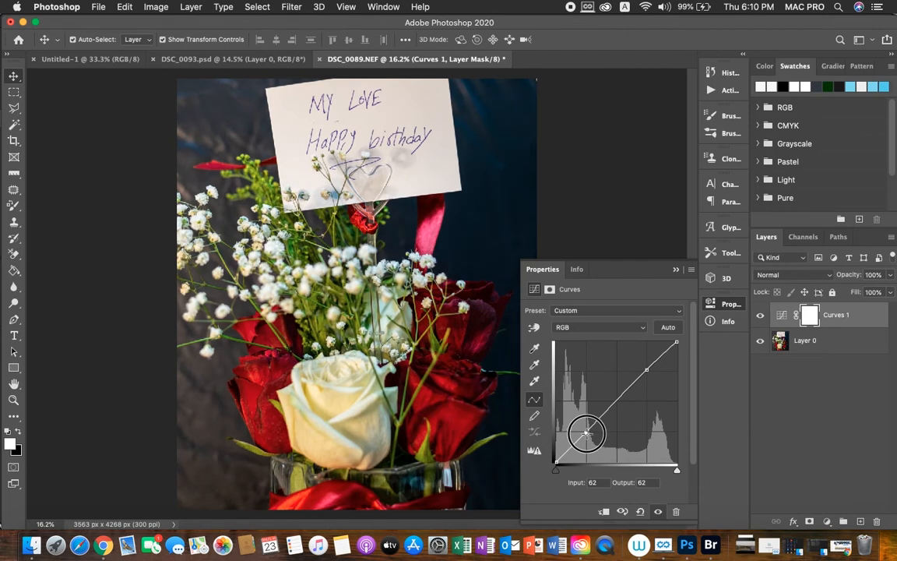
click(585, 433)
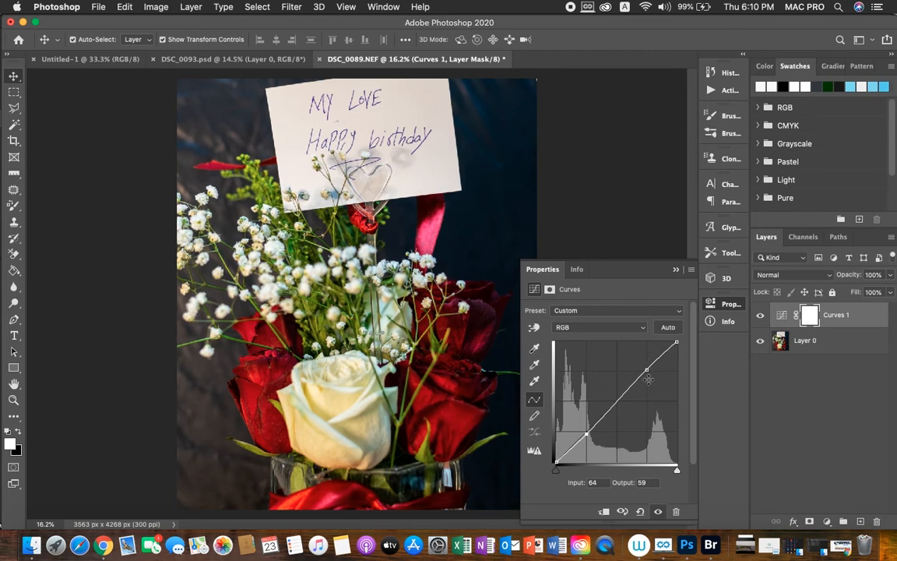
click(676, 269)
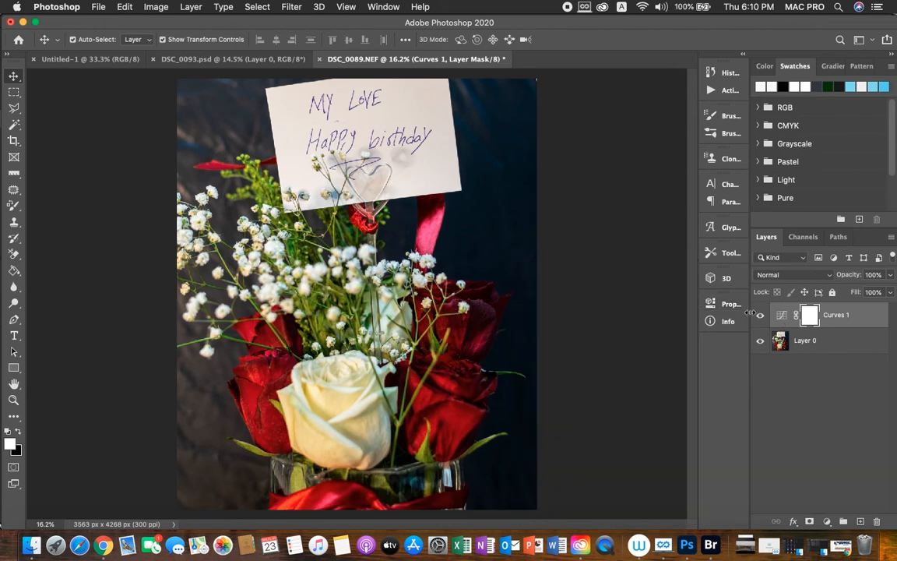
click(761, 315)
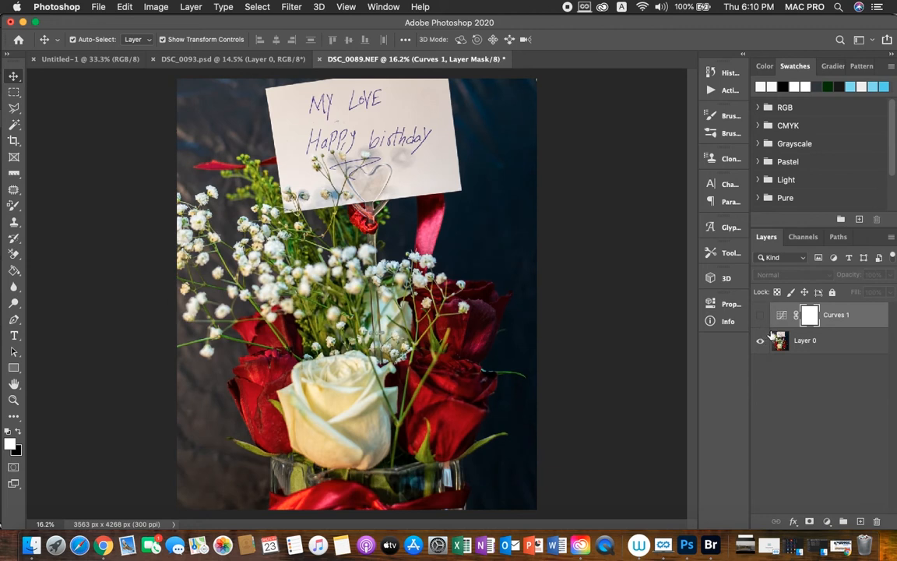
click(760, 316)
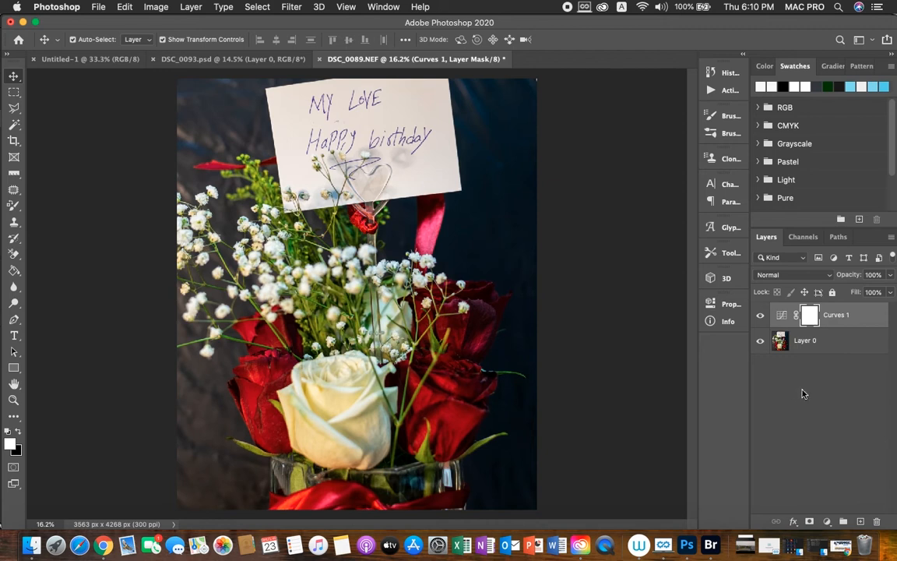
Add a Vibrance adjustment layer with vibrance +11 and saturation +2, and compare the photo with the layer hidden and shown
click(827, 520)
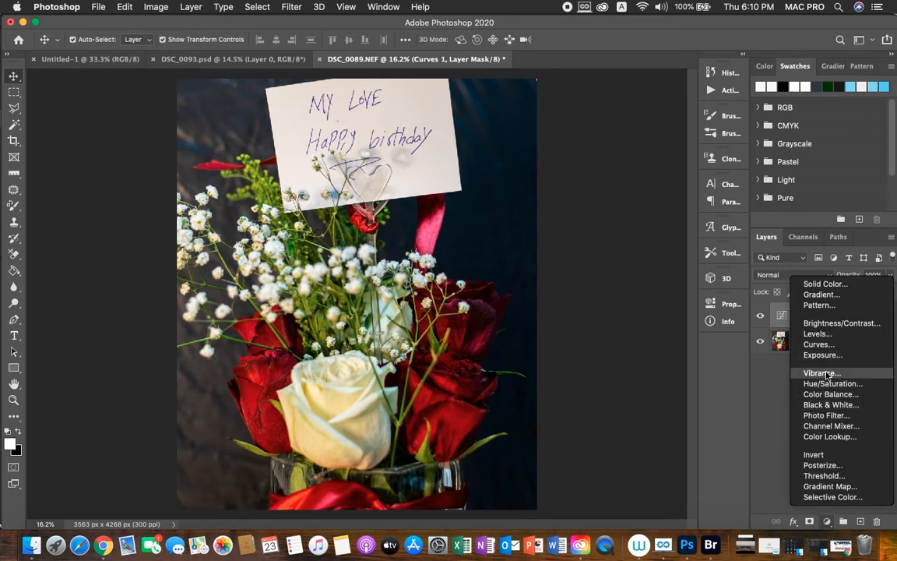
click(825, 373)
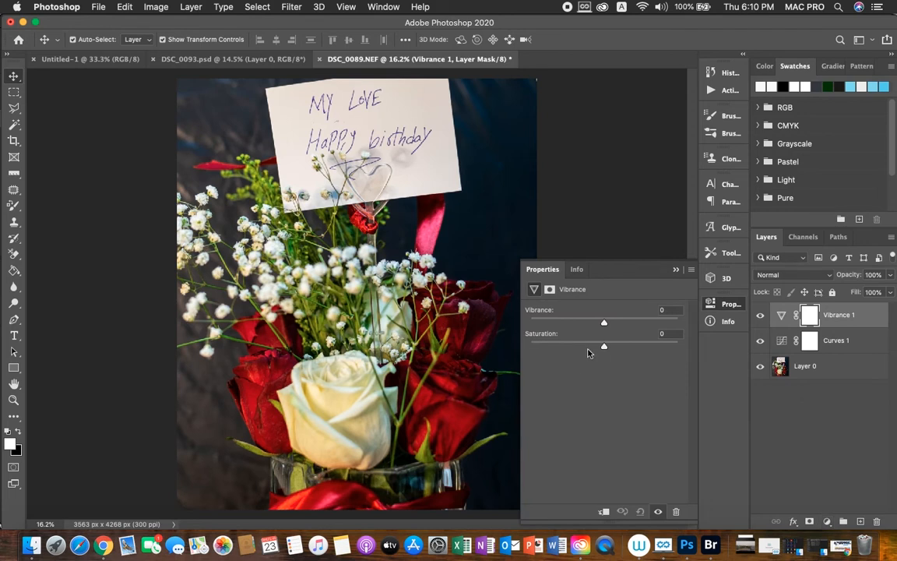
drag(605, 324, 612, 323)
drag(611, 324, 612, 323)
click(604, 347)
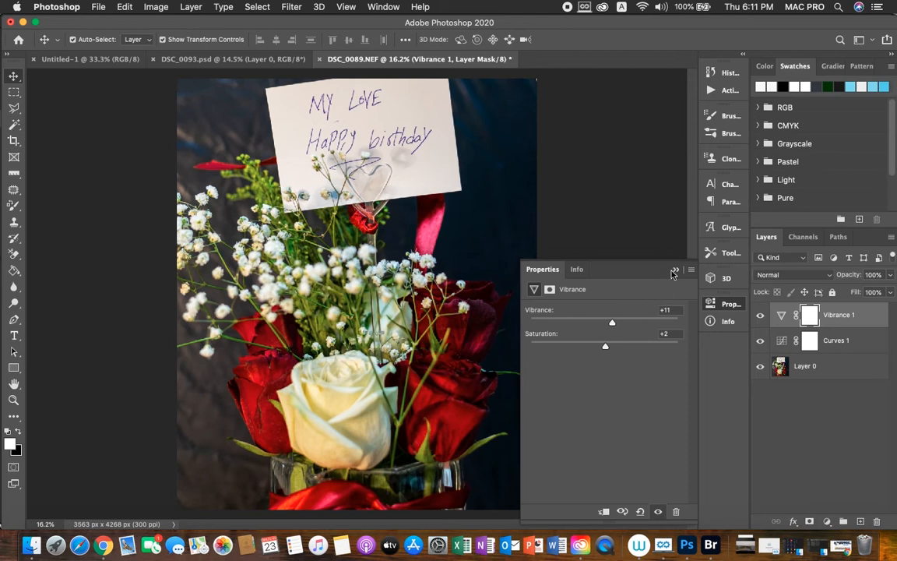
click(605, 244)
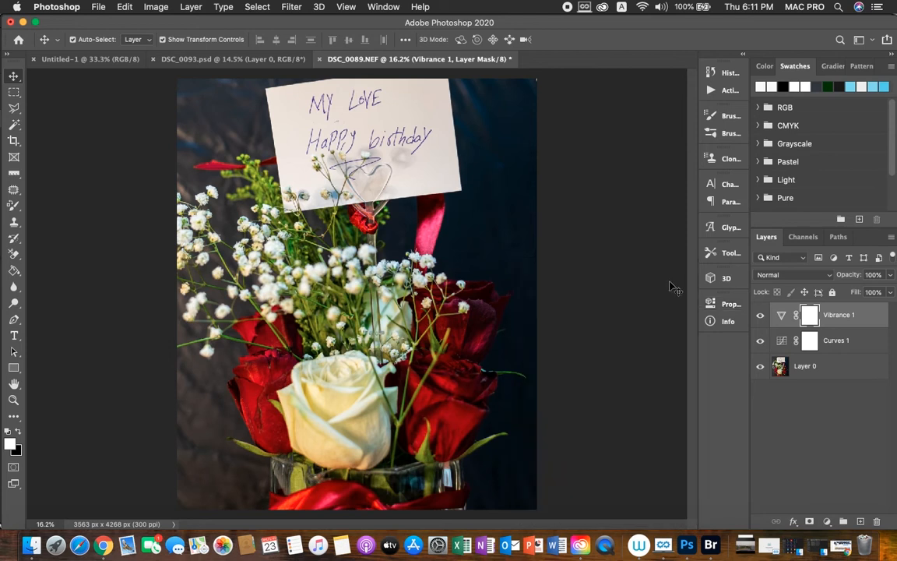
click(761, 316)
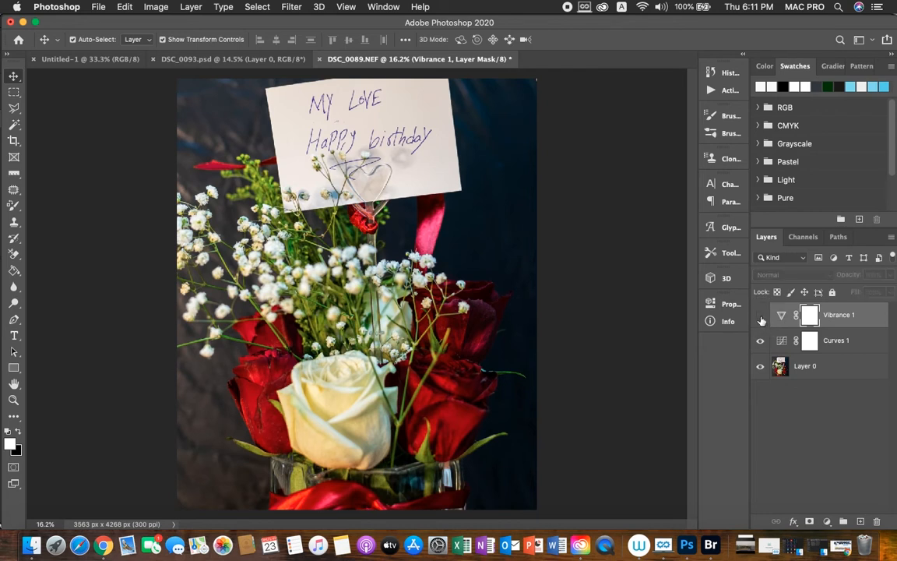
click(760, 318)
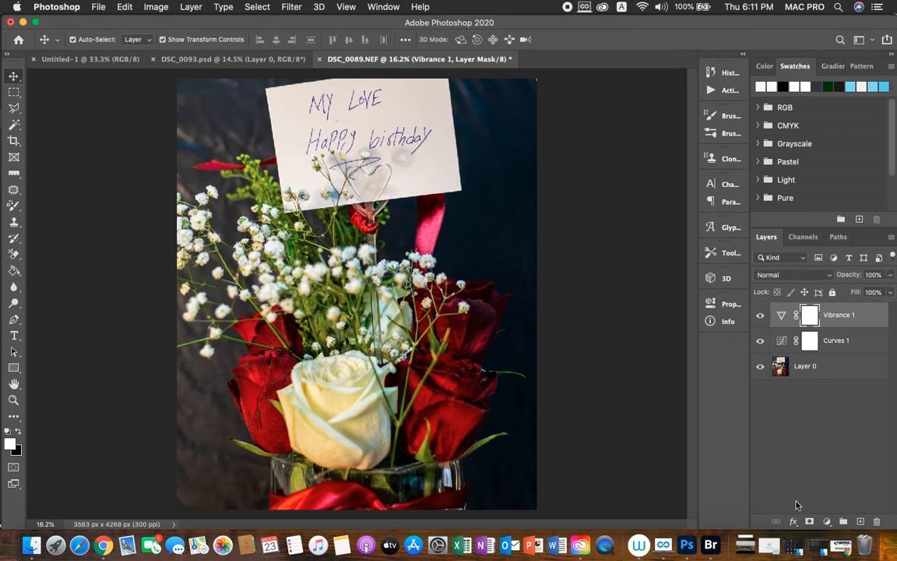
Add a Hue/Saturation adjustment layer above Vibrance 1 and apply the Red Boost preset
click(826, 520)
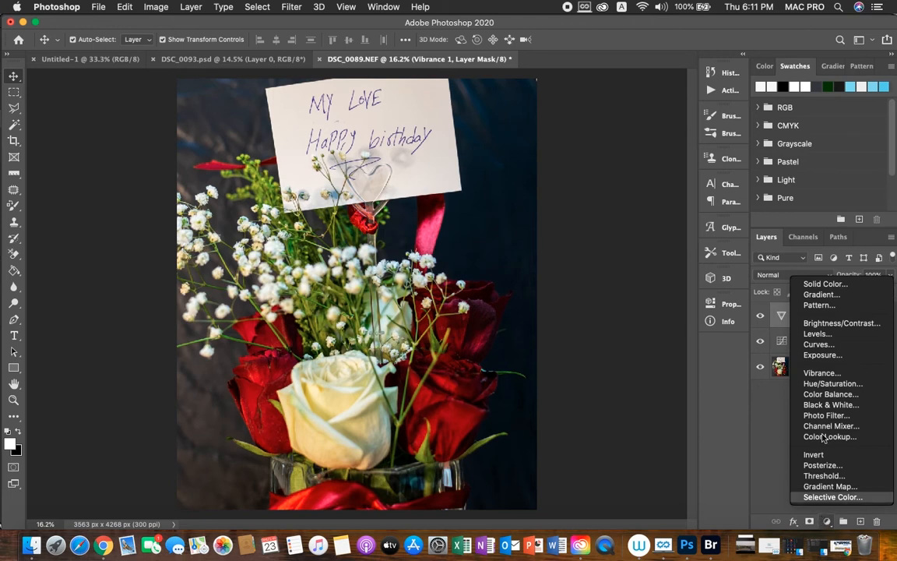
click(830, 385)
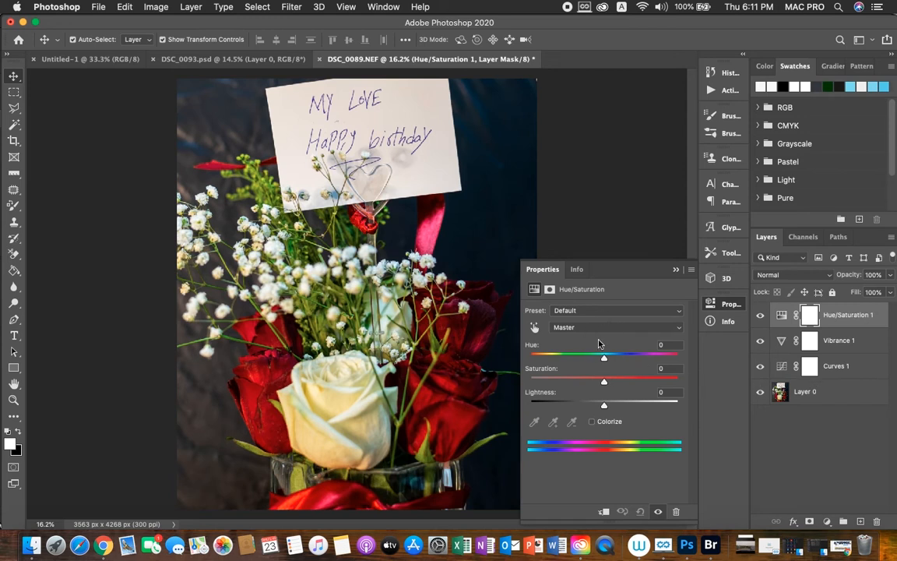
click(599, 310)
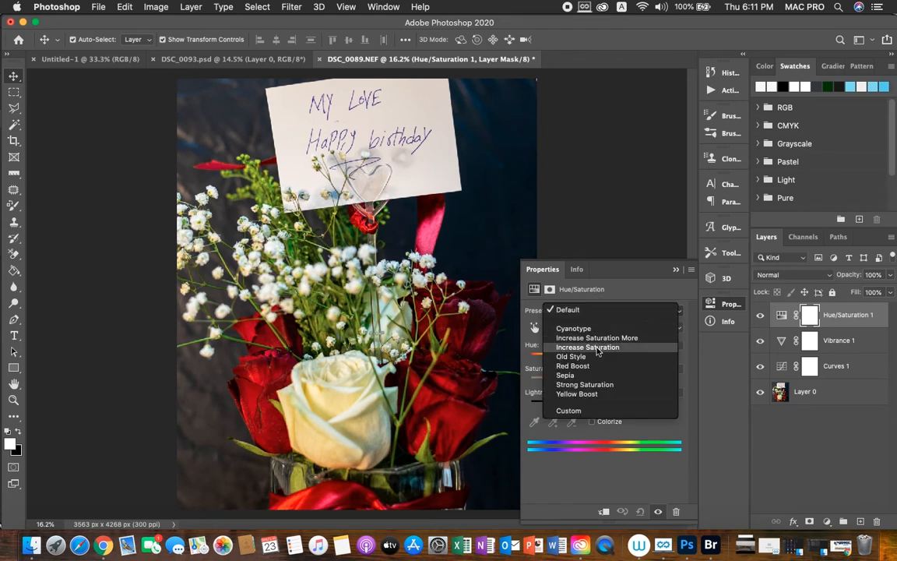
key(Escape)
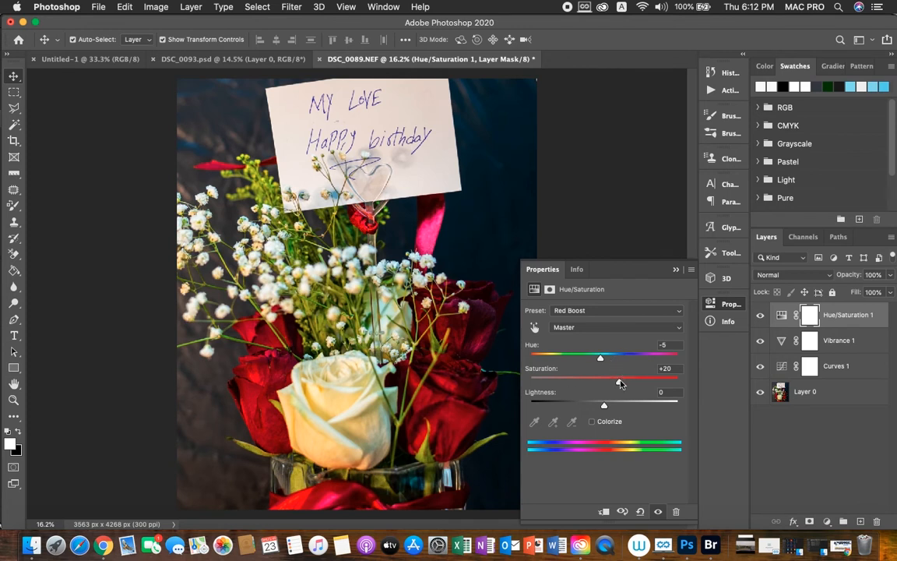
Set the Hue/Saturation layer's saturation to +10 and lightness to -8, and compare the photo without the Vibrance and Curves layers
drag(619, 383, 613, 384)
click(604, 406)
drag(604, 406, 602, 407)
drag(604, 406, 599, 406)
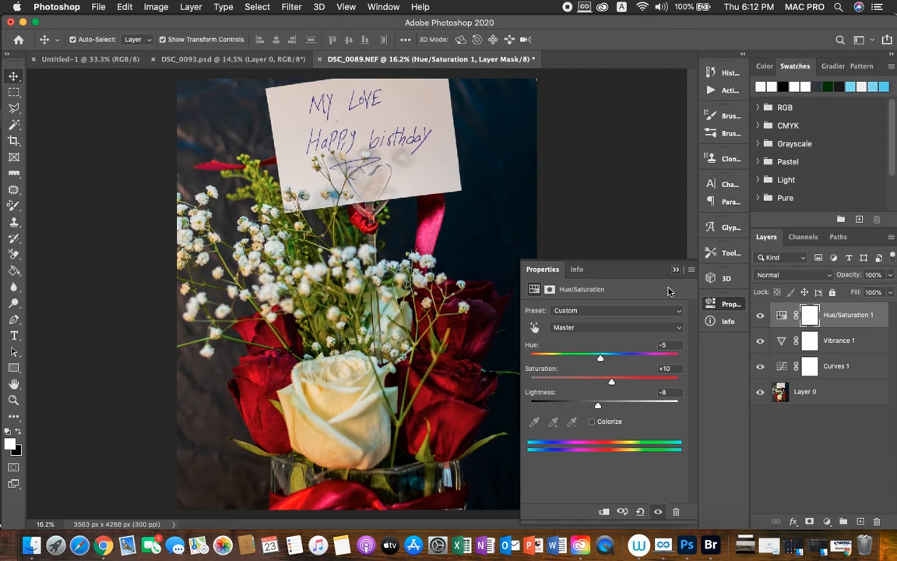
click(607, 244)
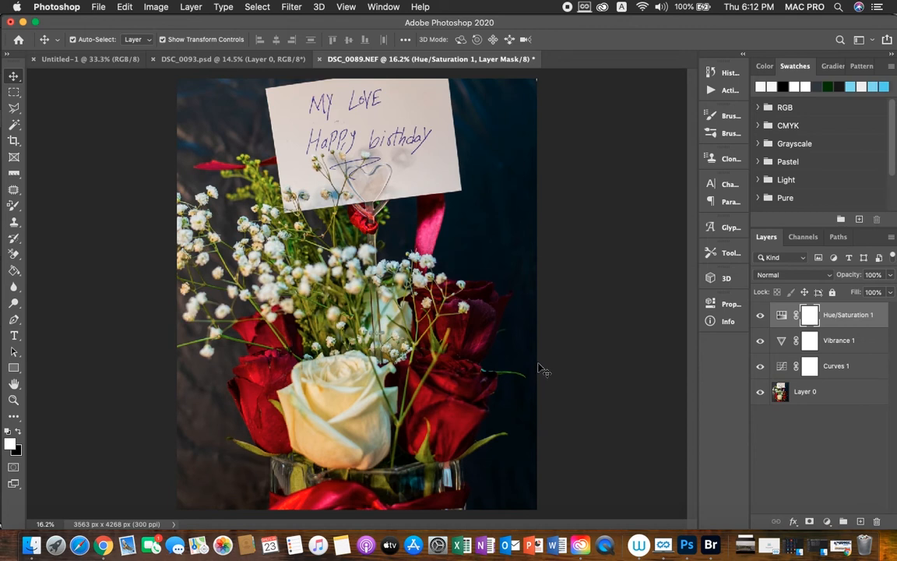
click(760, 341)
click(760, 366)
click(760, 366)
click(761, 341)
Add a Color Balance adjustment layer and set its midtones to cyan-red +2, magenta-green -1 and yellow-blue -1
click(825, 521)
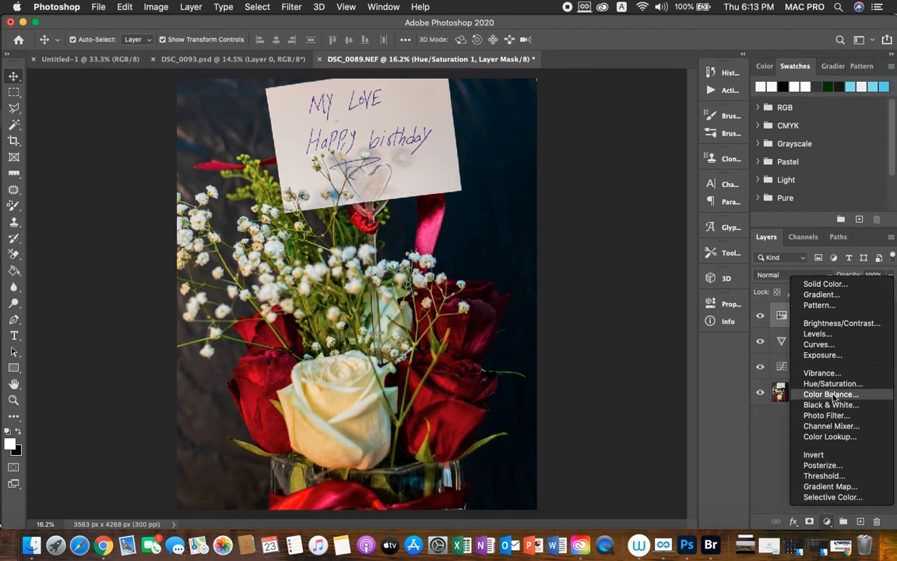
key(Escape)
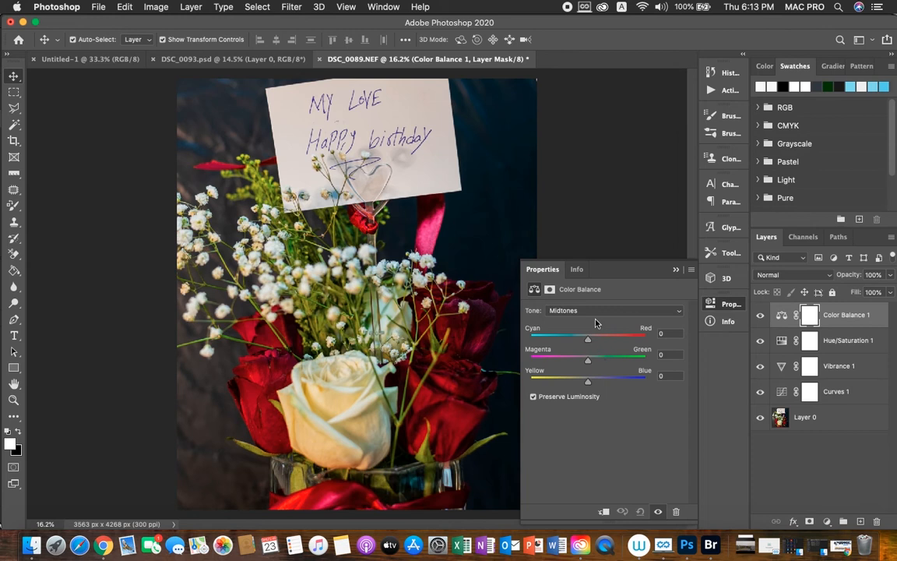
click(589, 362)
drag(588, 362, 590, 361)
click(588, 381)
drag(588, 341, 588, 341)
Shift the Color Balance shadows slightly toward red, with magenta-green -1 and yellow-blue -1
click(594, 310)
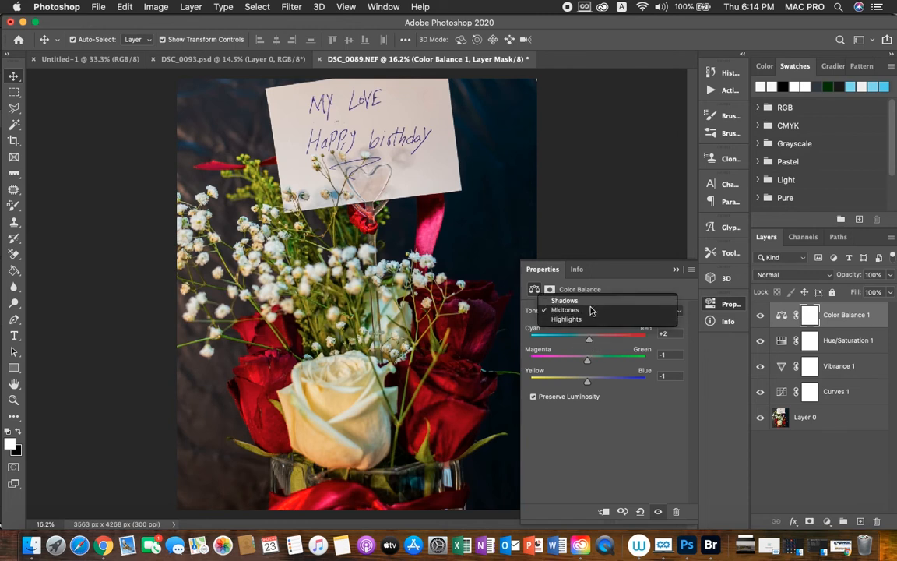
click(590, 301)
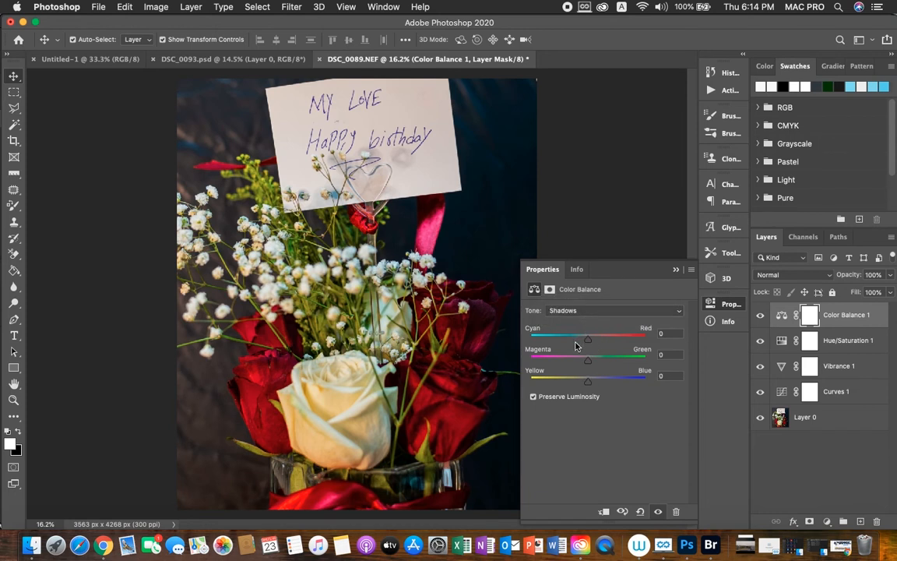
drag(588, 339, 588, 382)
Set the Color Balance highlights to cyan-red +1 and magenta-green -1, and shift yellow-blue slightly toward yellow
click(612, 311)
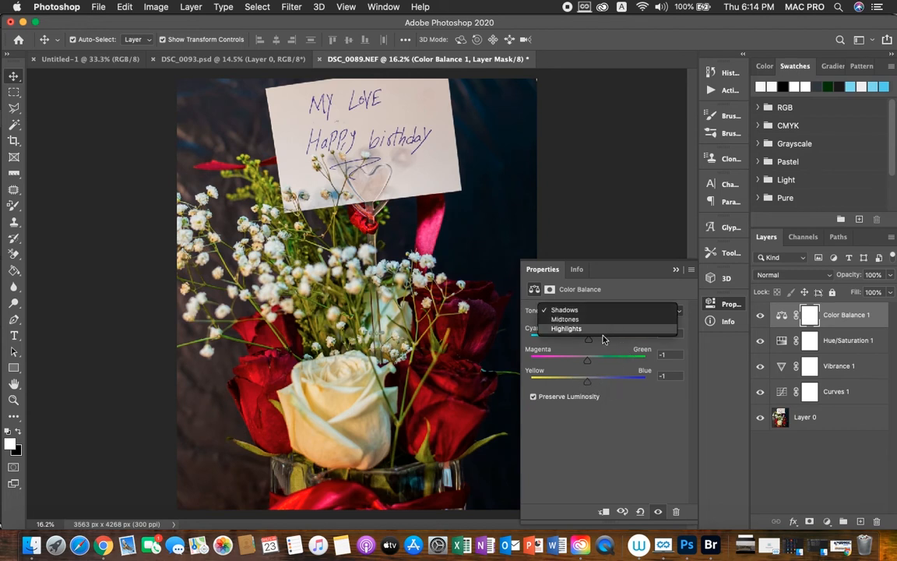
click(601, 334)
drag(588, 340, 586, 382)
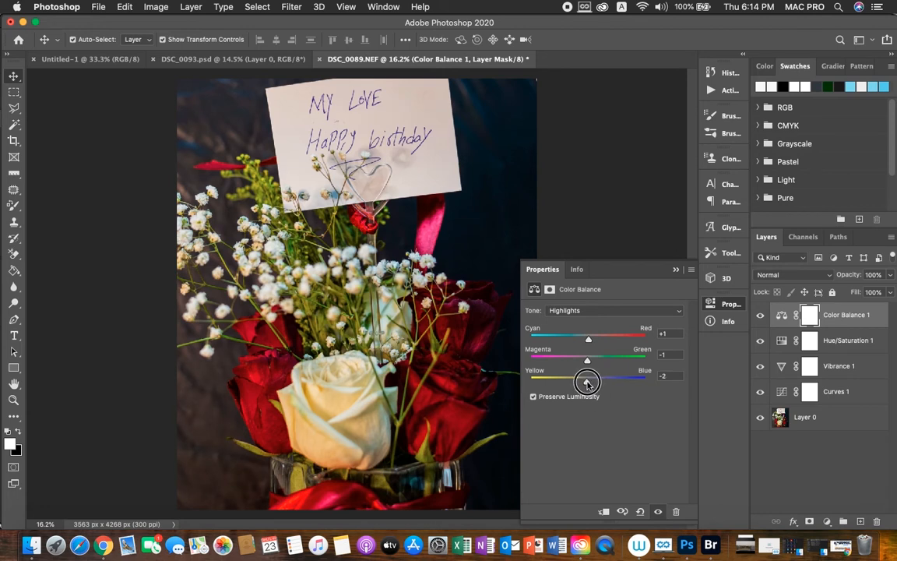
drag(588, 382, 588, 383)
click(676, 269)
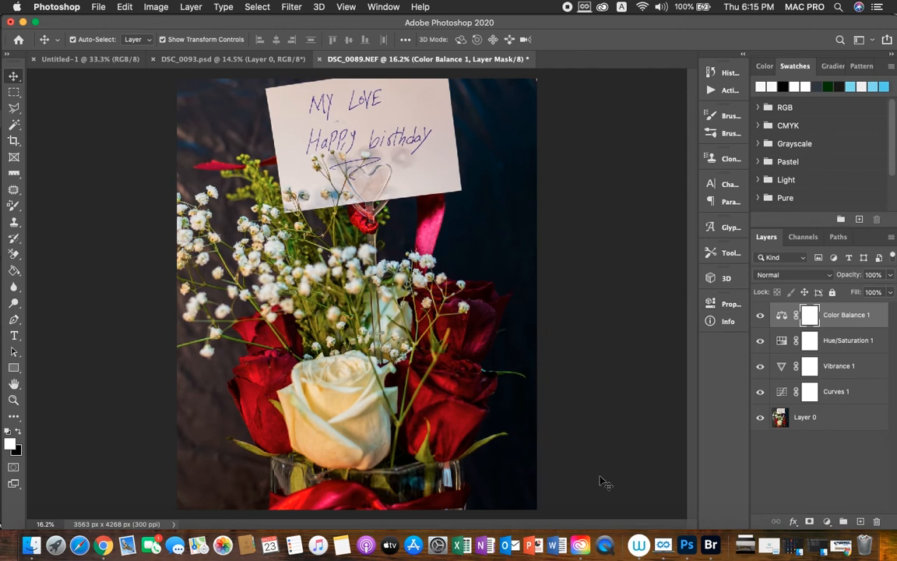
Compare the photo with and without the Color Balance layer, and check it against the bordered version in DSC_0093.psd
click(760, 314)
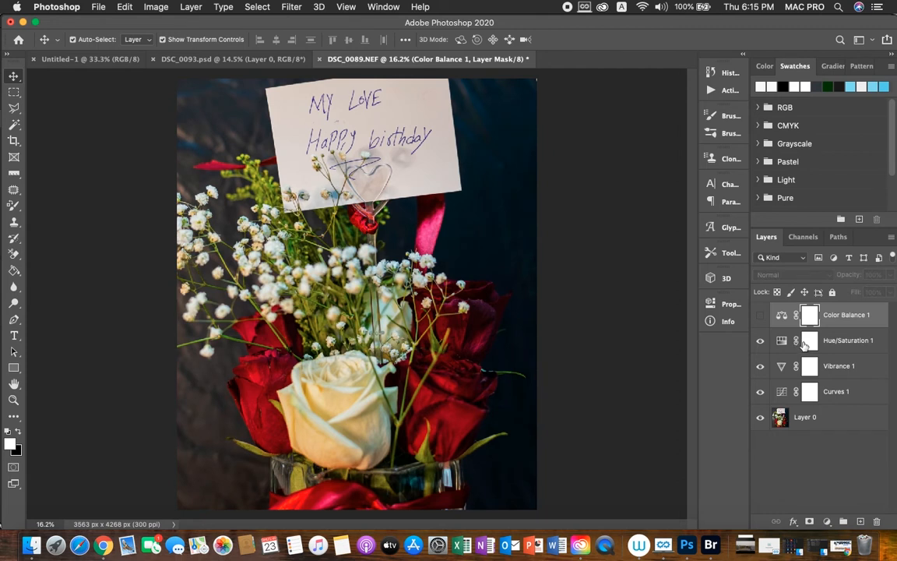
click(759, 315)
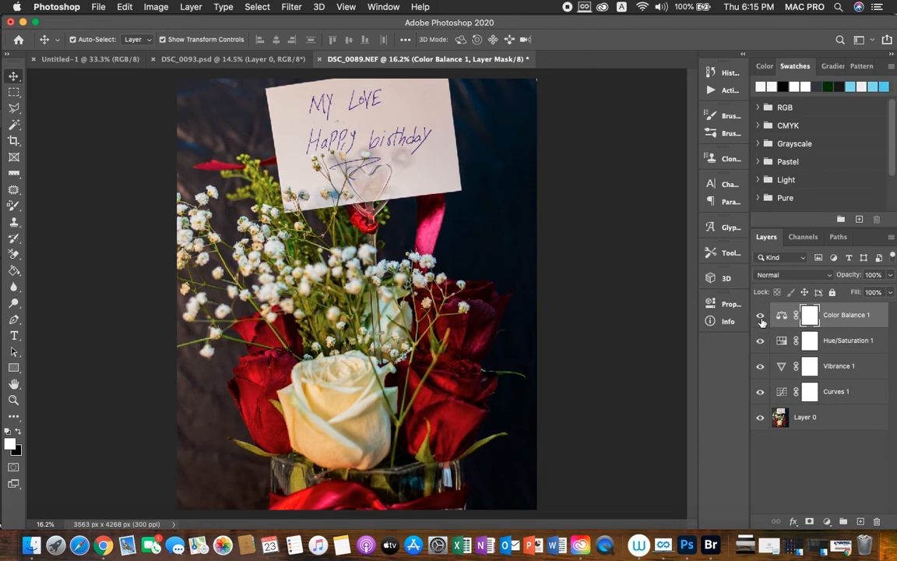
click(760, 316)
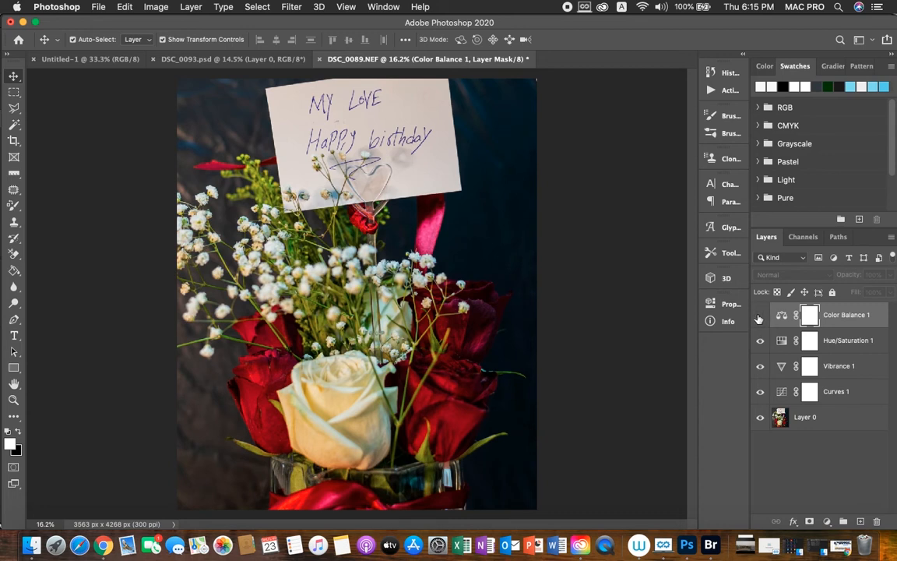
click(760, 315)
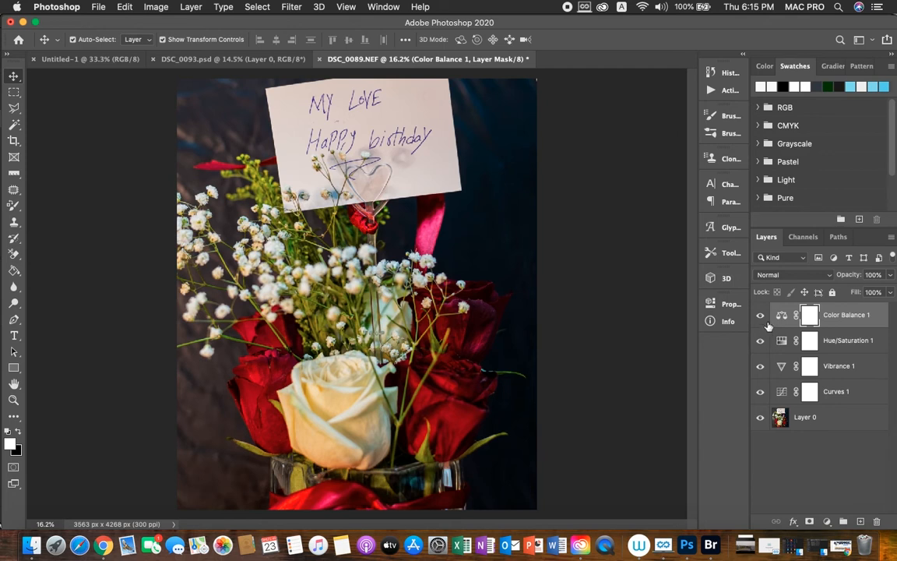
click(805, 397)
click(810, 315)
click(218, 59)
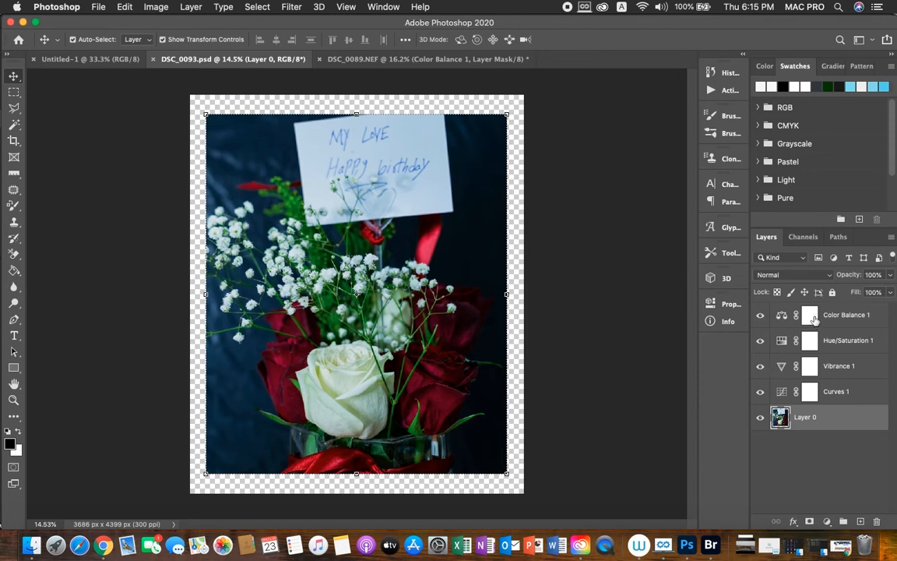
click(333, 57)
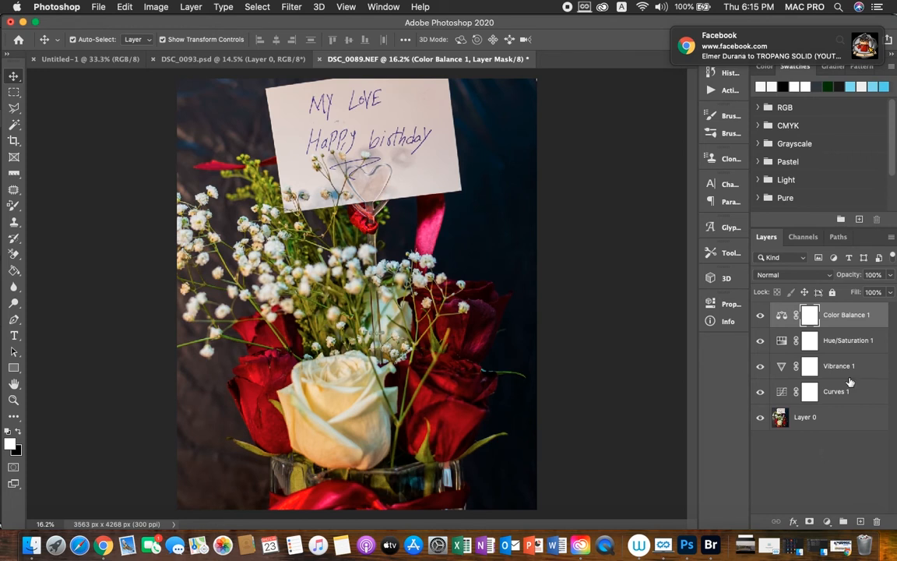
Scale Layer 0 down to about 91.48% and center it, leaving an even transparent border around the photo inside the canvas
click(802, 420)
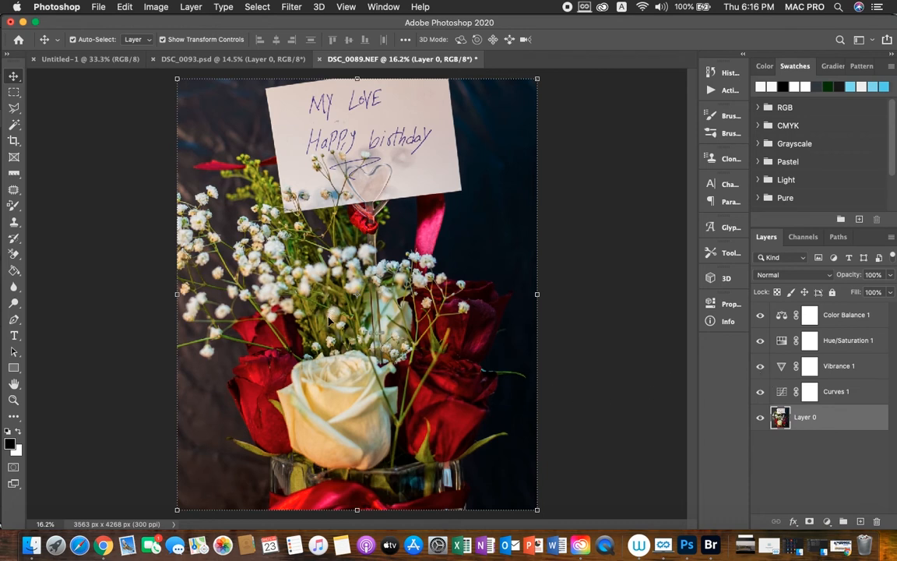
click(177, 294)
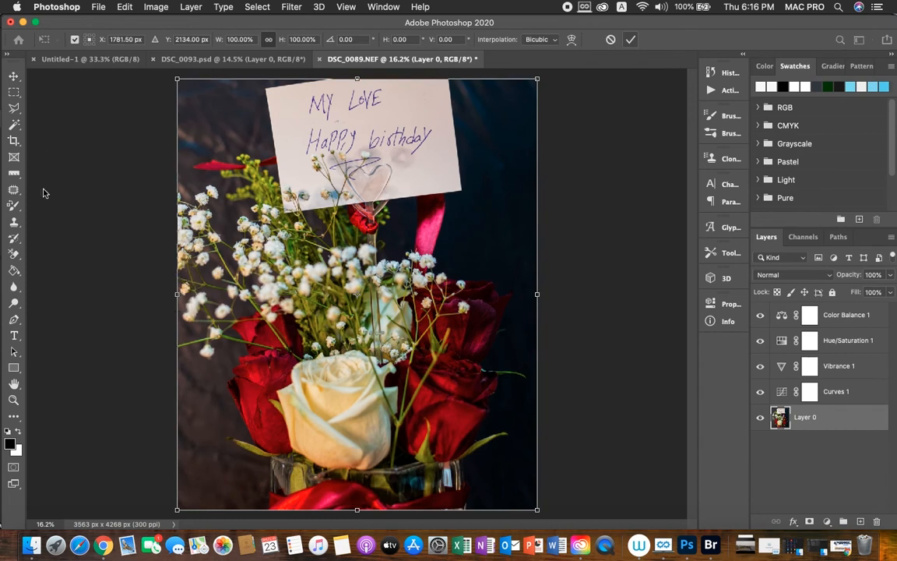
click(13, 76)
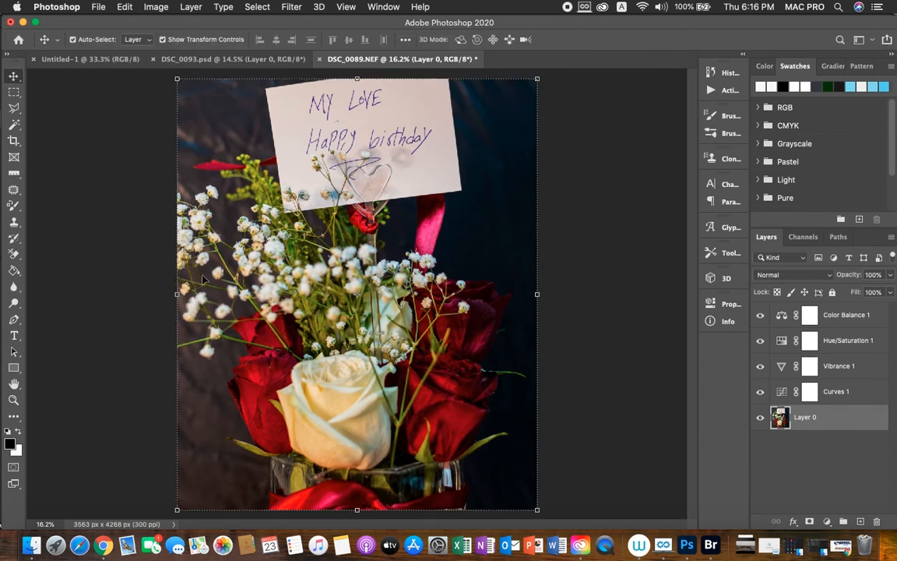
click(178, 293)
drag(181, 293, 193, 292)
drag(191, 293, 190, 294)
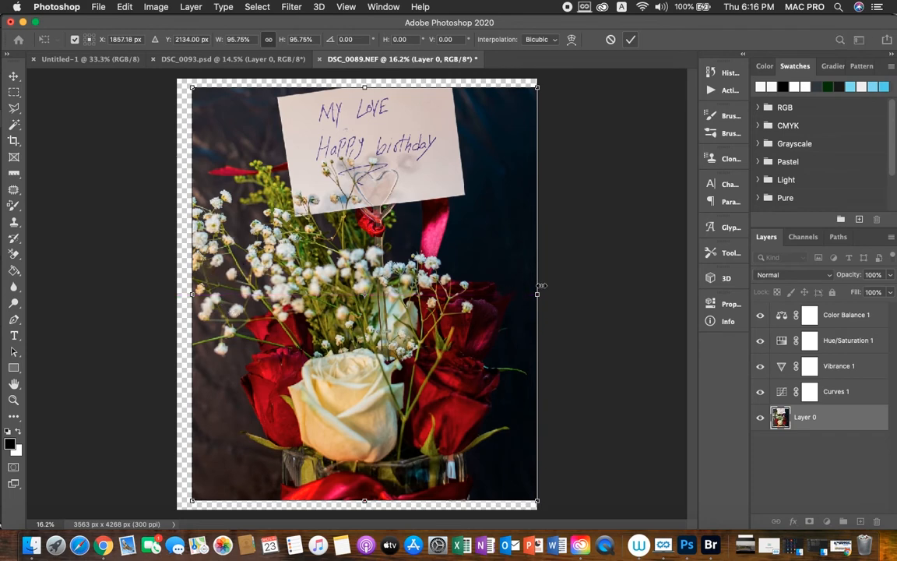
drag(537, 291, 520, 294)
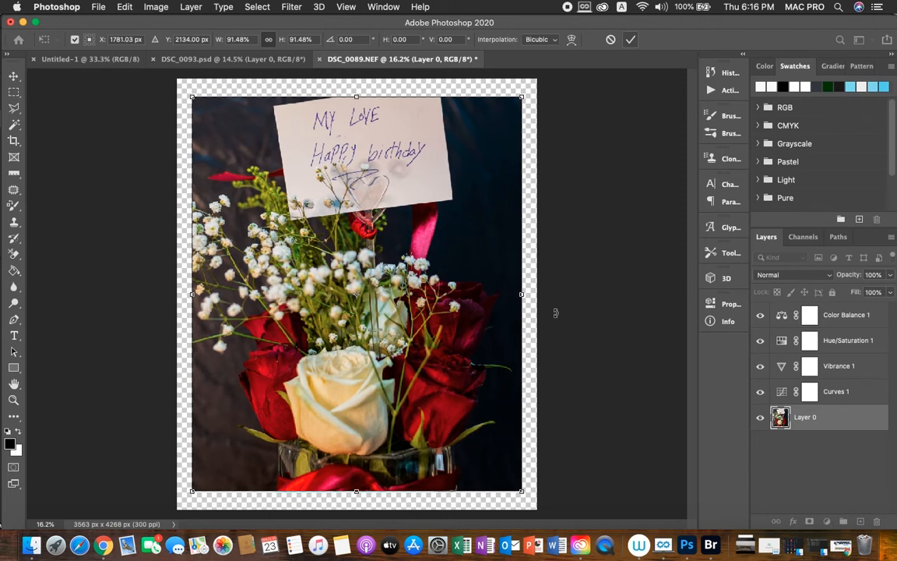
click(632, 40)
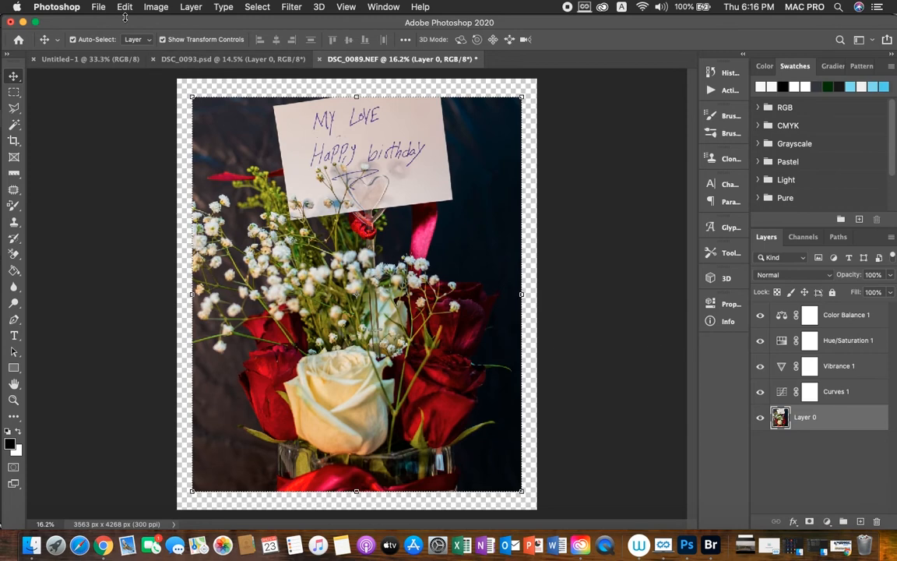
Set up an Export As of the photo in JPG format at 100% quality with the color profile embedded
click(102, 8)
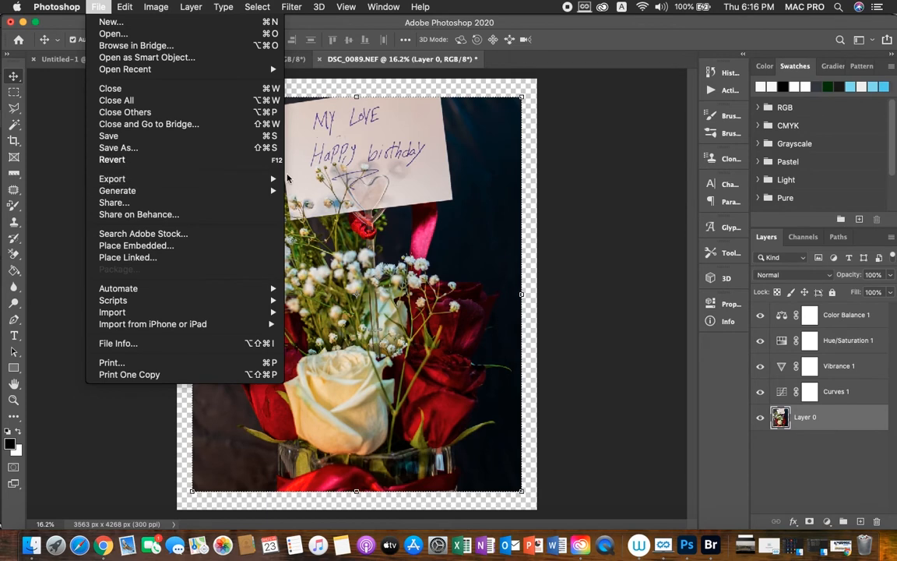
mouse_move(275, 184)
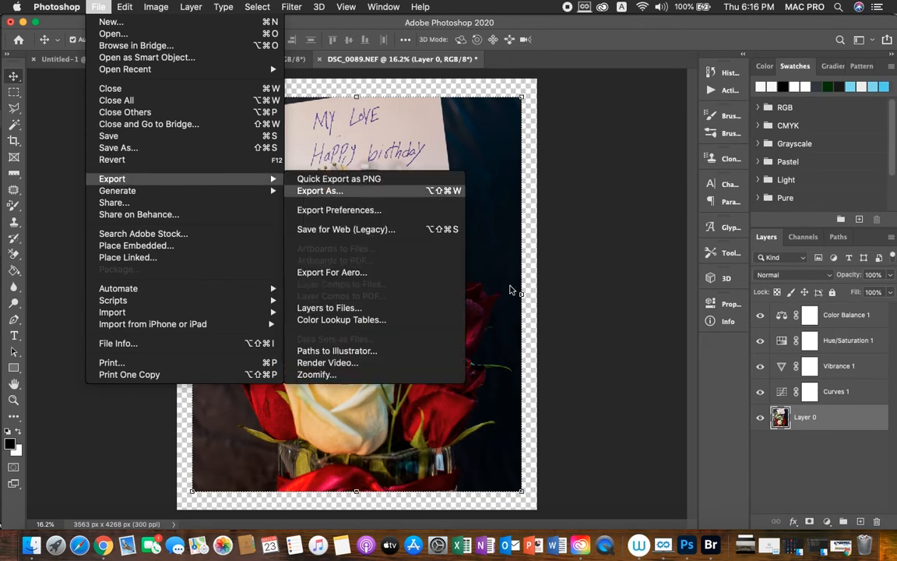
click(542, 318)
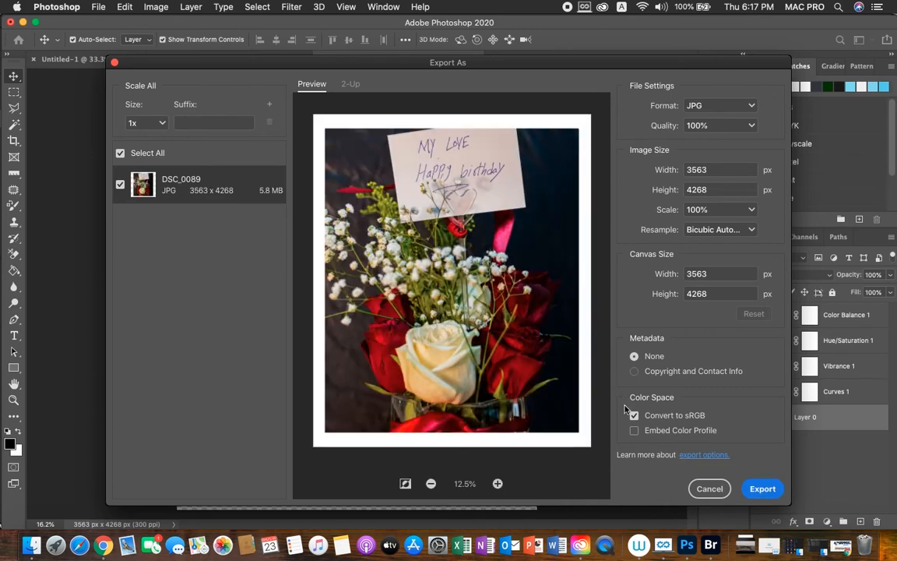
click(635, 430)
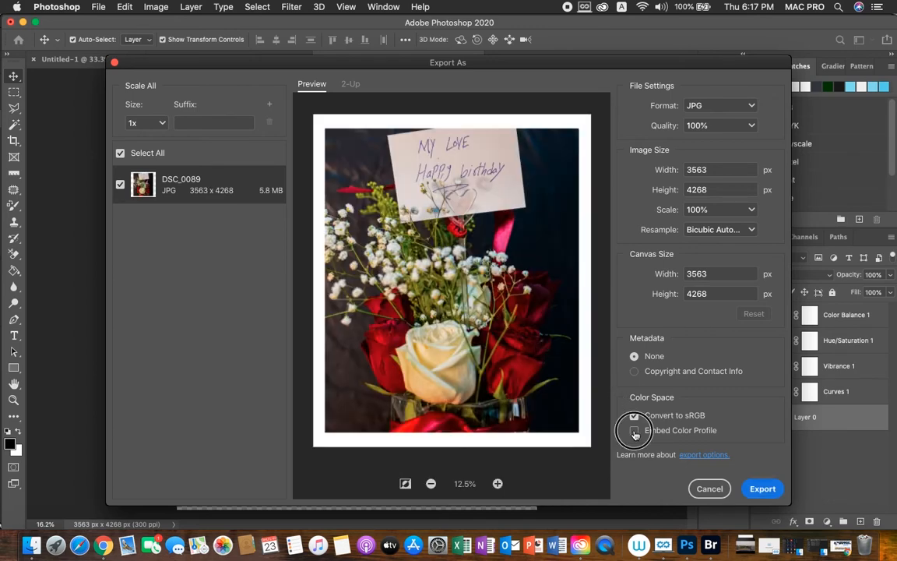
click(705, 428)
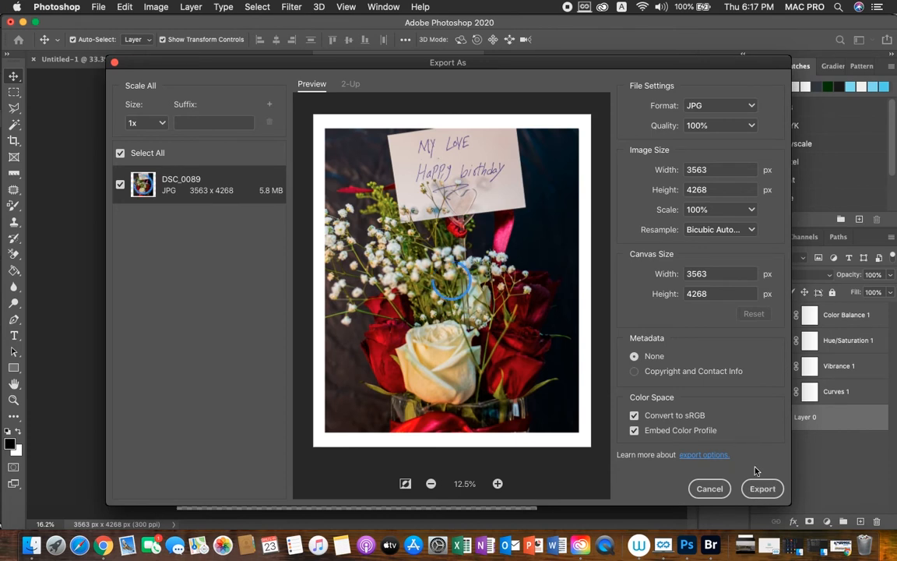
Export the image to the Flower Editing folder under the name "DSC_0089 rose warm.jpg"
click(755, 489)
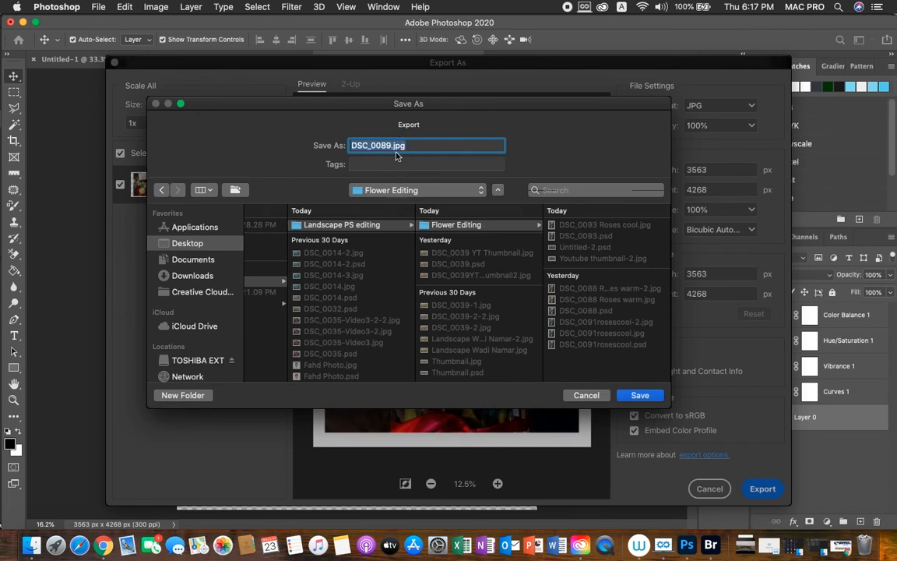
key(Right)
text(rose warm)
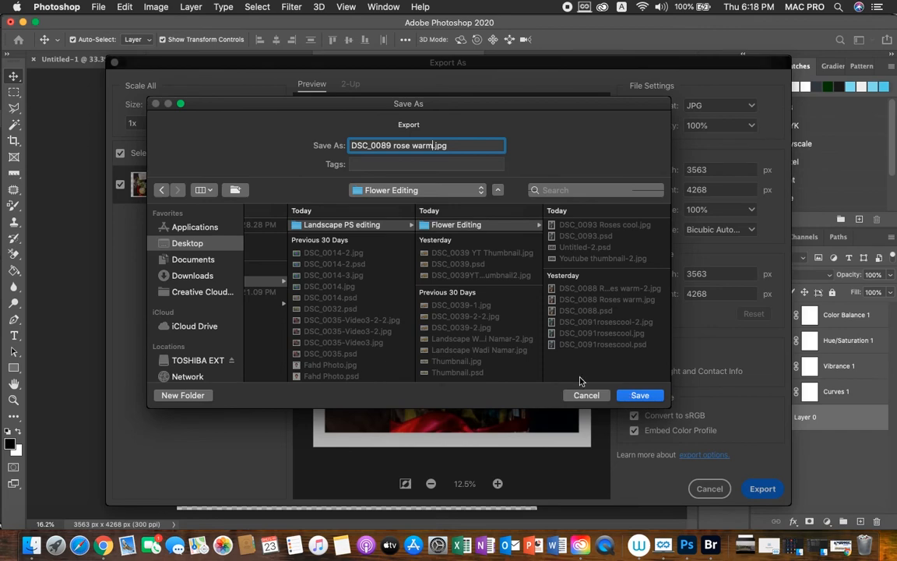
click(629, 395)
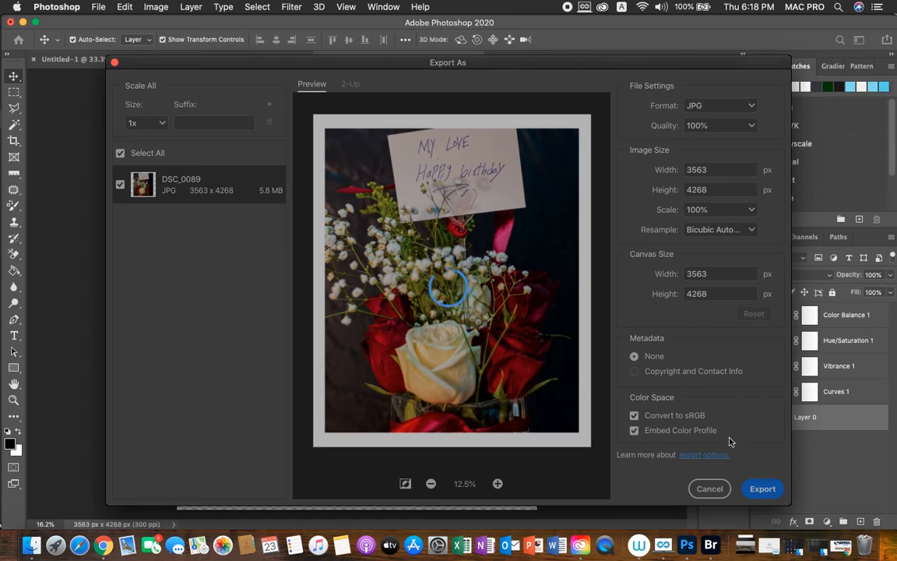
key(Escape)
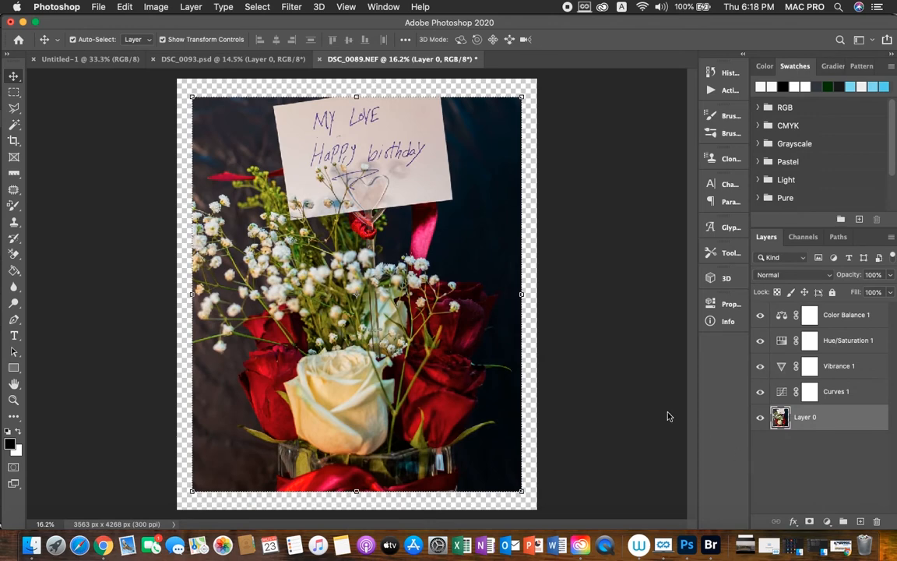
Save the layered document on the computer as DSC_0089.psd in the Flower Editing folder, with Maximize Compatibility on
key(super+shift+s)
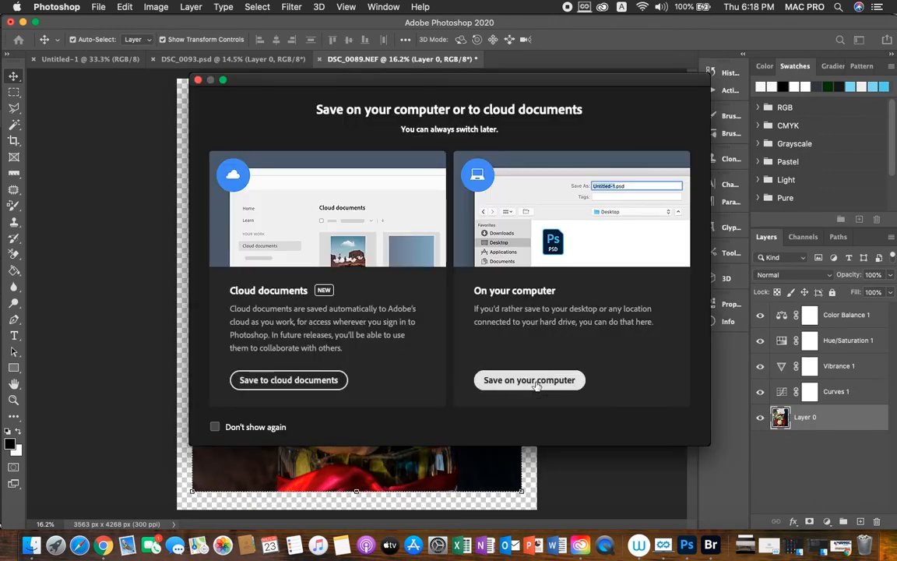
click(536, 385)
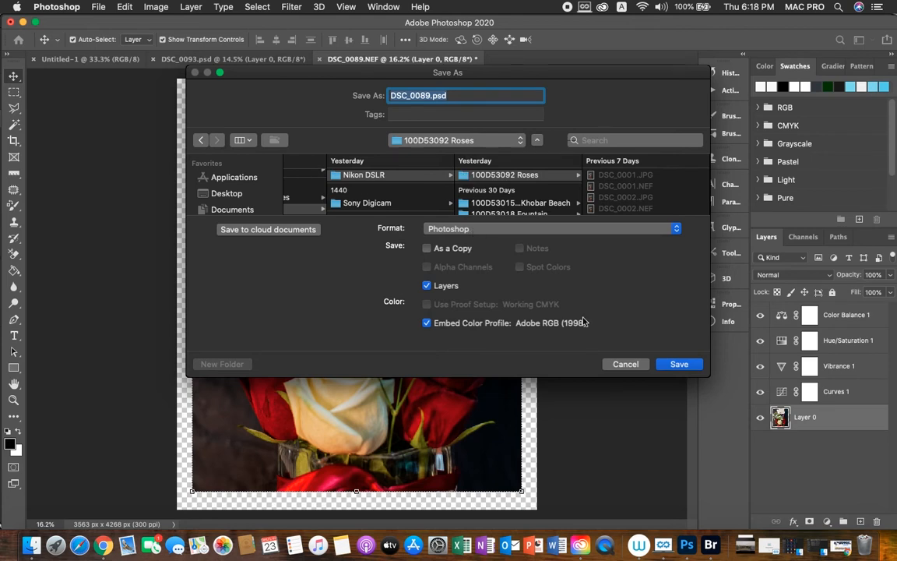
click(442, 141)
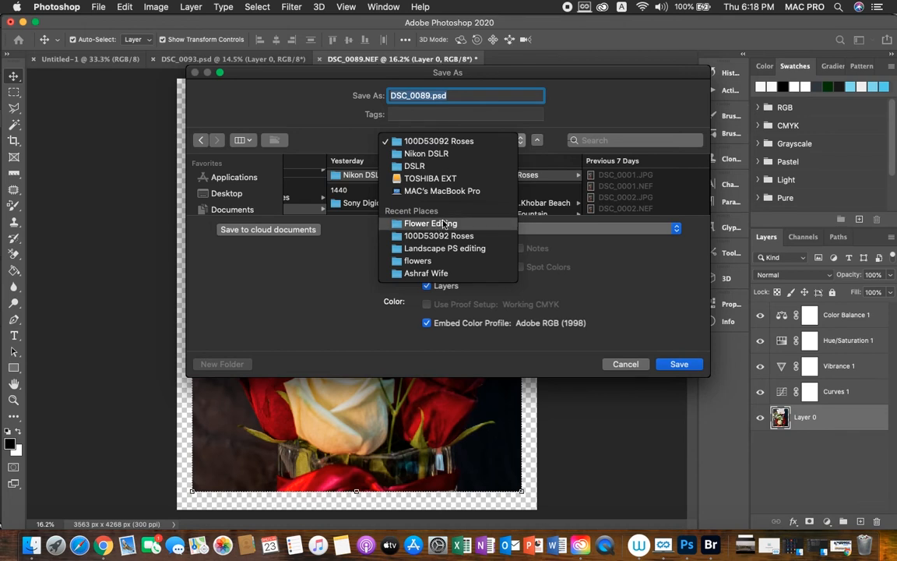
click(449, 225)
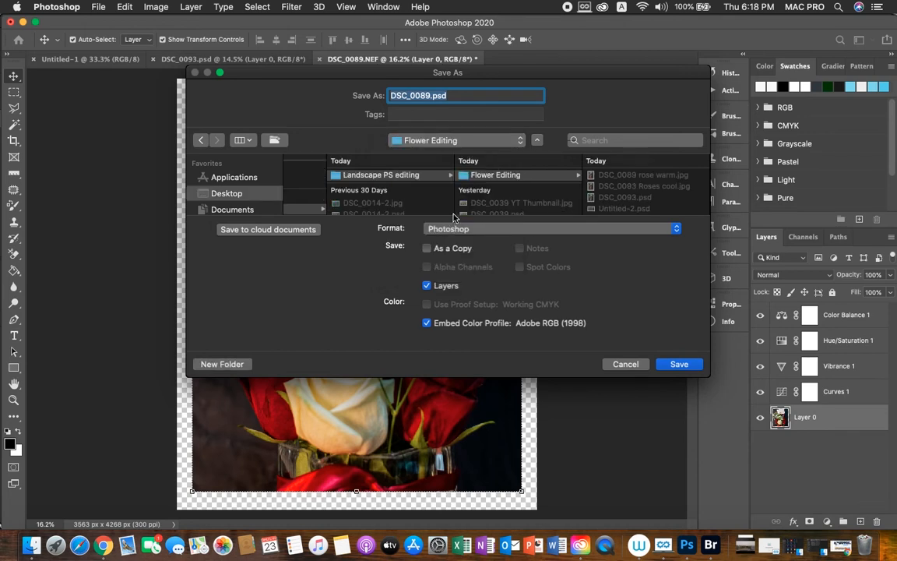
click(680, 366)
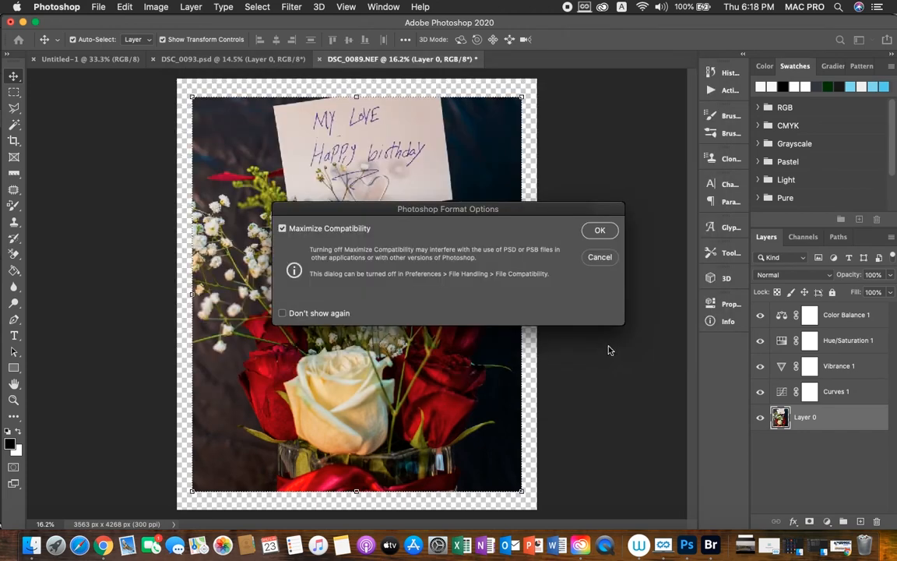
click(600, 230)
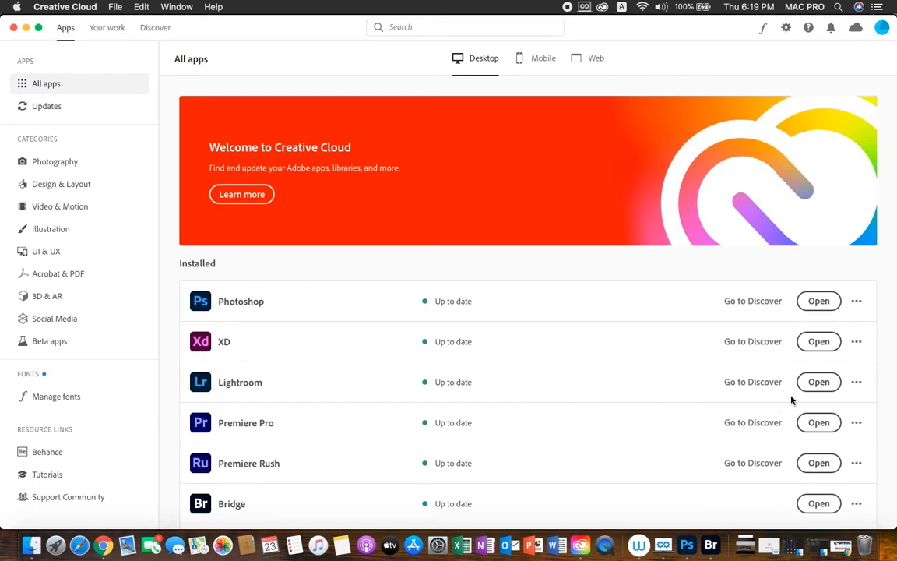
Switch to Lightroom and import "DSC_0089 rose warm.jpg" and "DSC_0093 Roses cool.jpg" from the Flower Editing folder
click(818, 383)
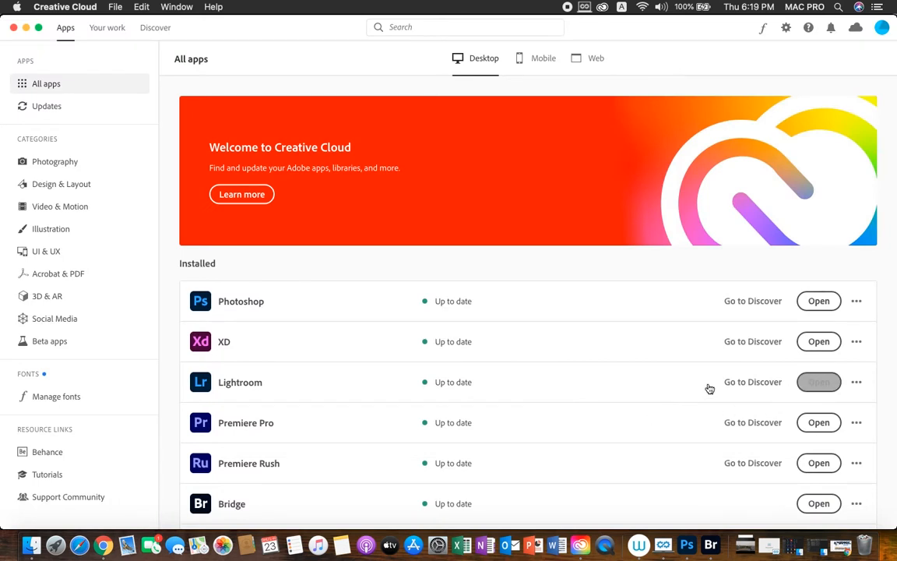
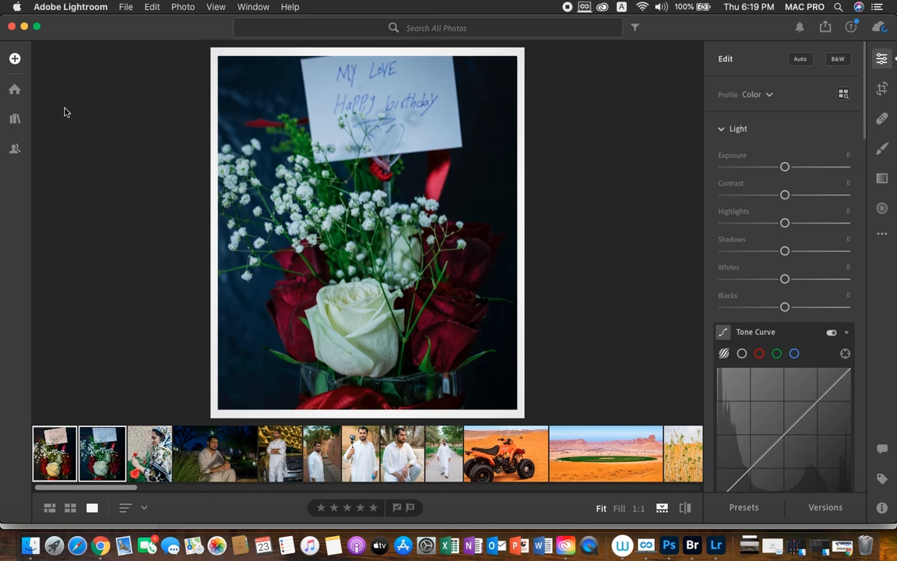
key(super+shift+i)
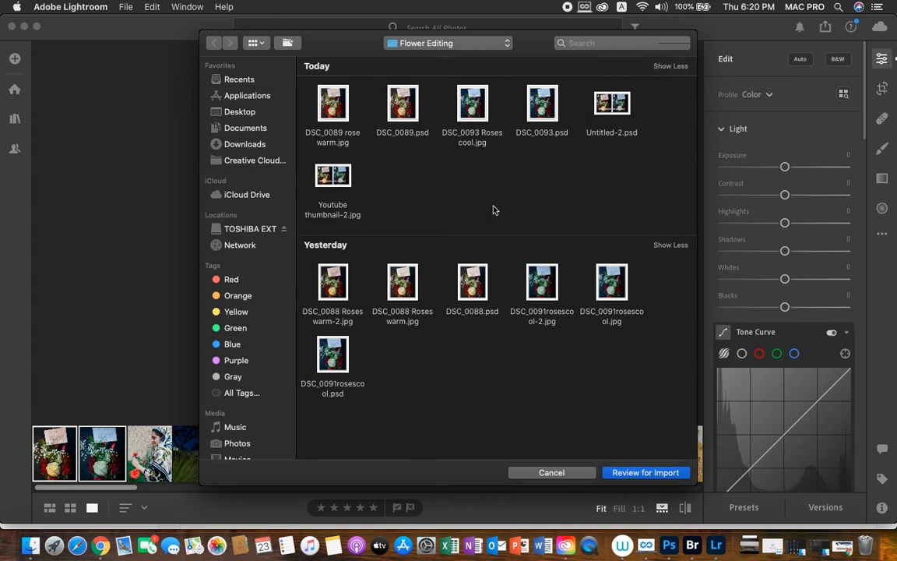
click(322, 108)
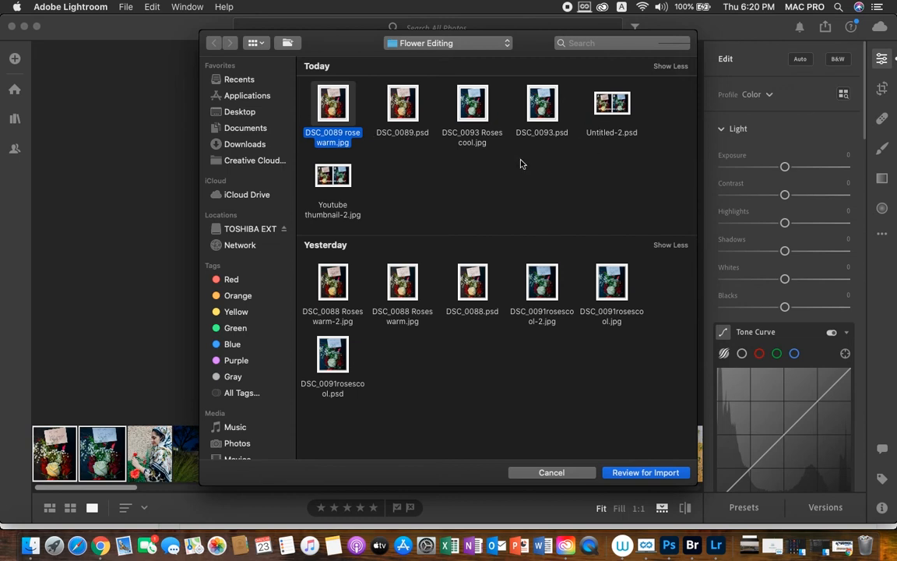
super+click(491, 134)
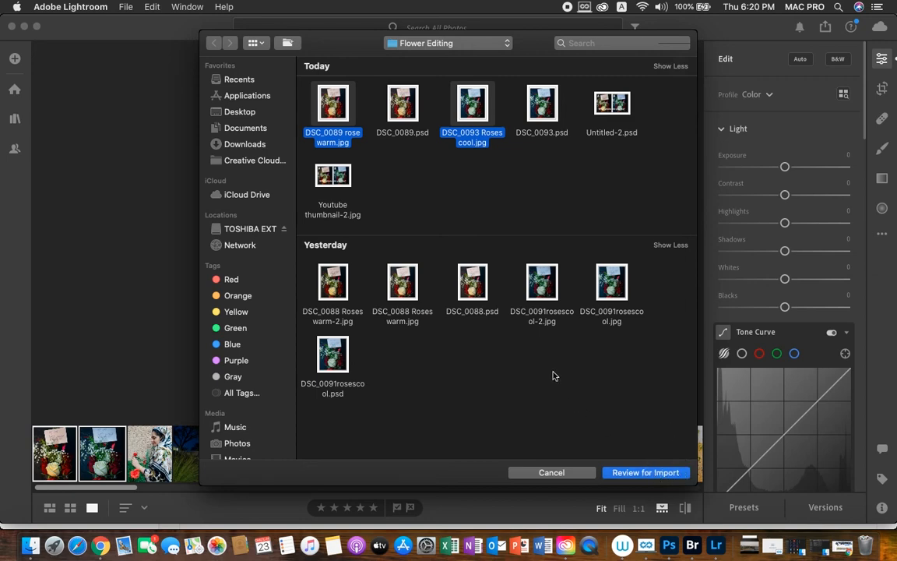
key(Escape)
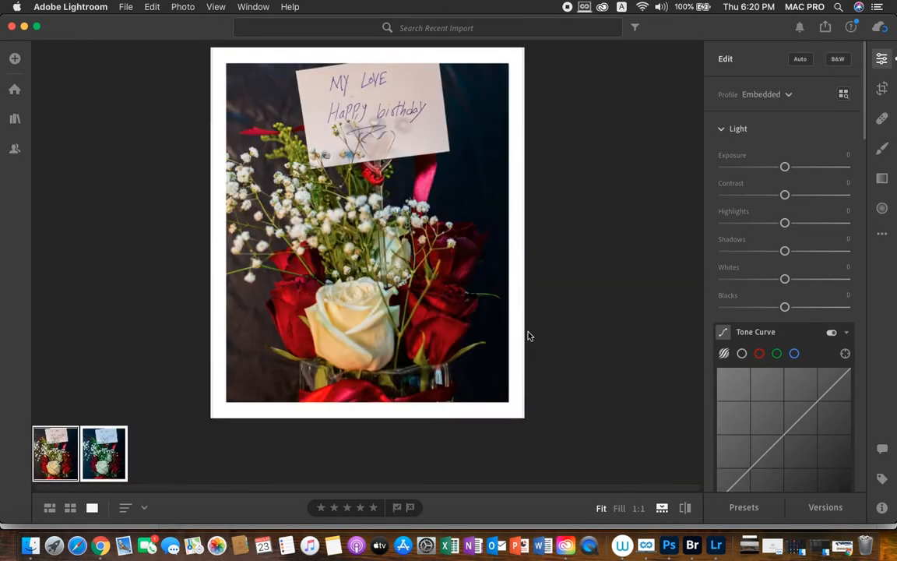
View the cool rose photo, return to the warm one and set its Vignette to -55
click(90, 461)
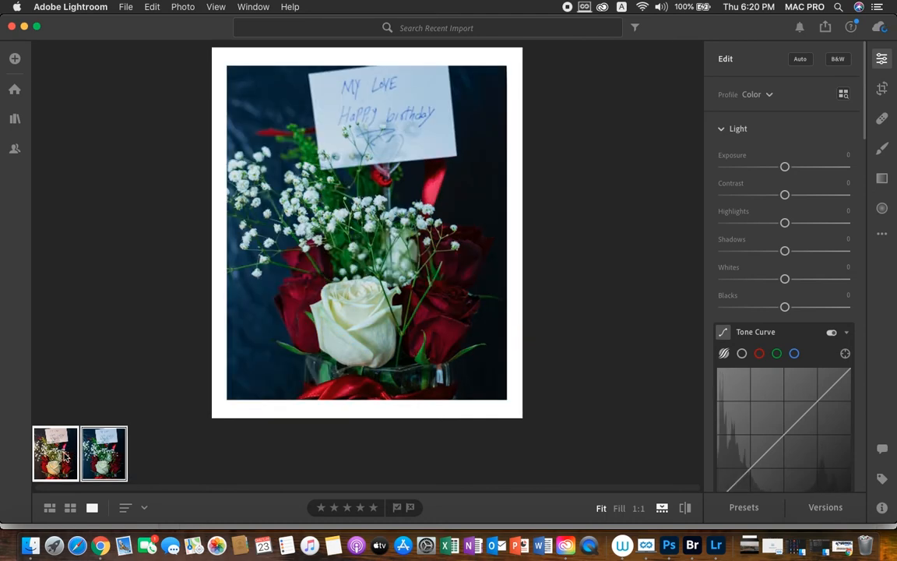
click(67, 461)
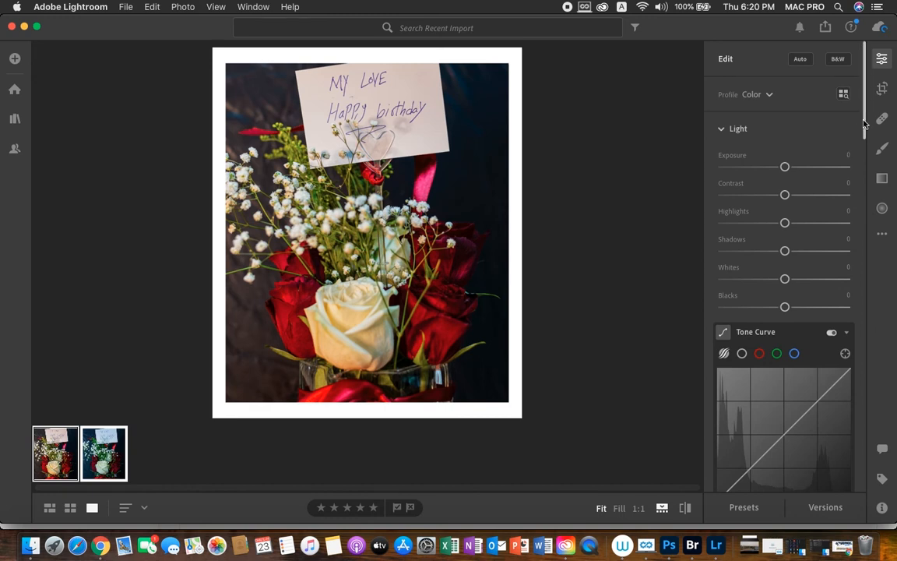
drag(863, 117, 887, 281)
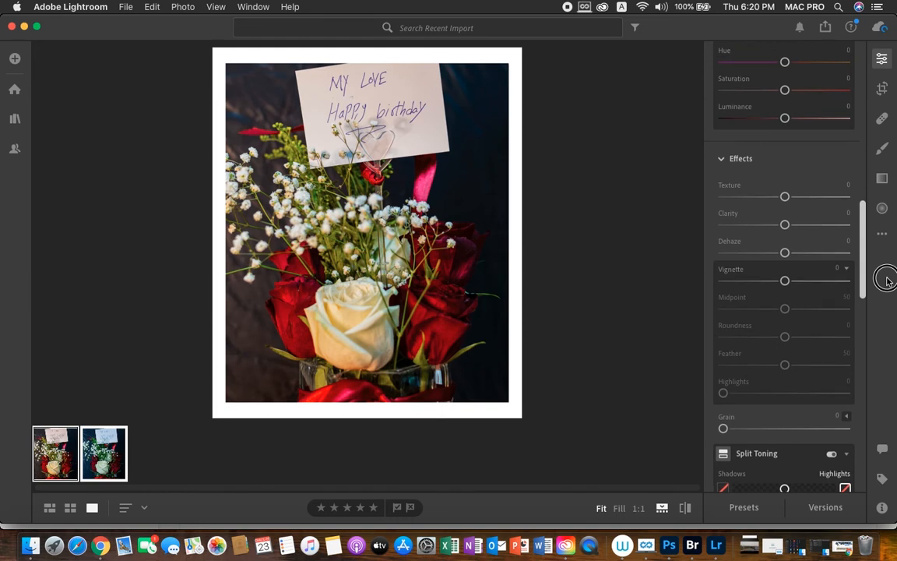
drag(886, 279, 886, 281)
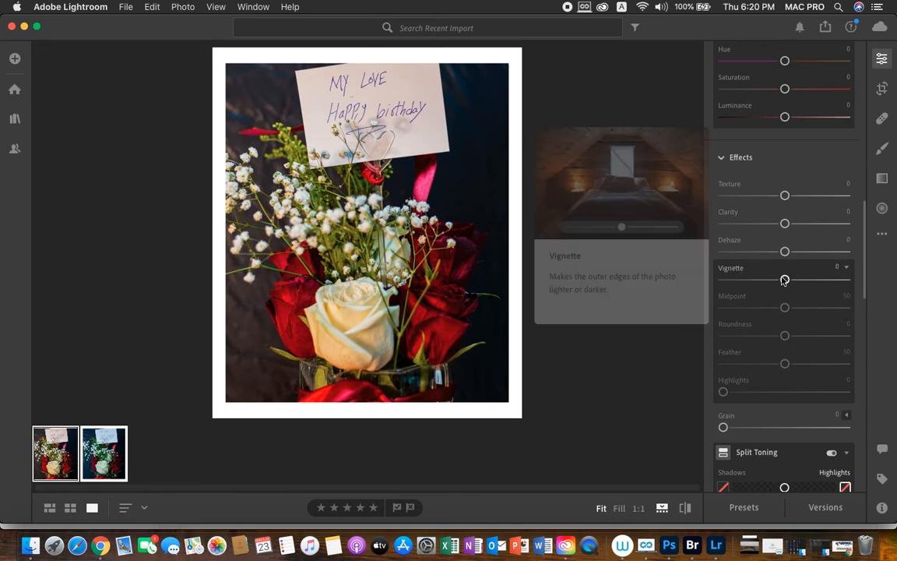
drag(782, 278, 750, 281)
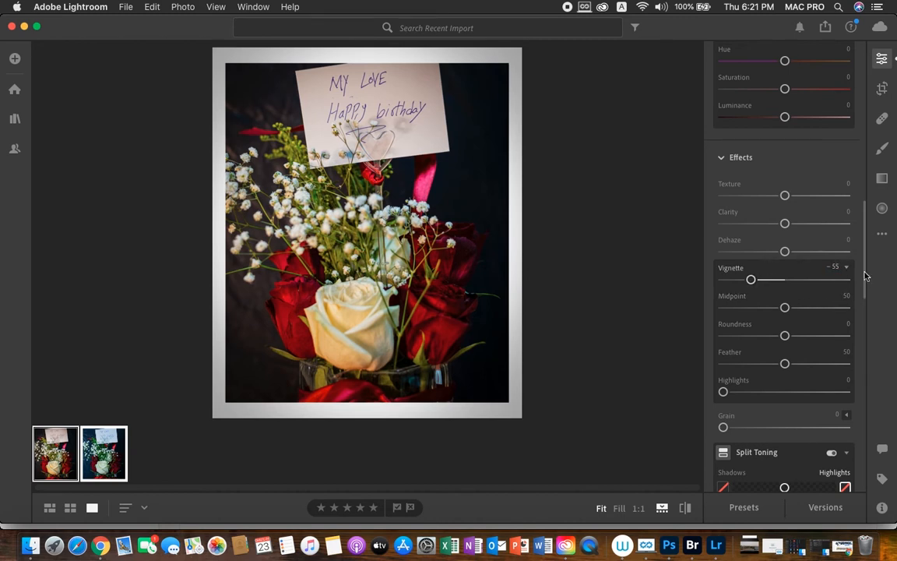
Set the warm rose photo's Noise Reduction to 6 and Color Noise Reduction to 4
drag(863, 272, 868, 347)
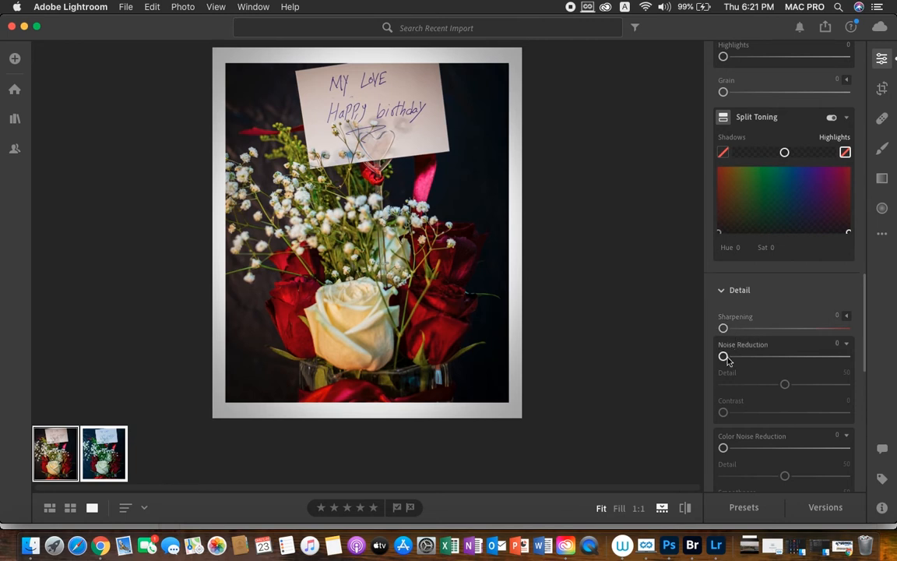
drag(729, 359, 736, 360)
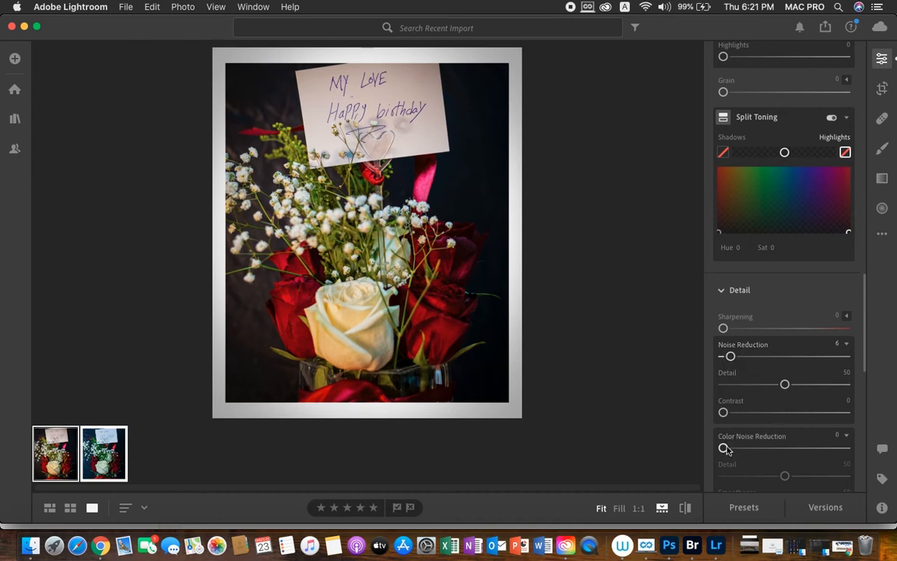
drag(724, 446, 728, 449)
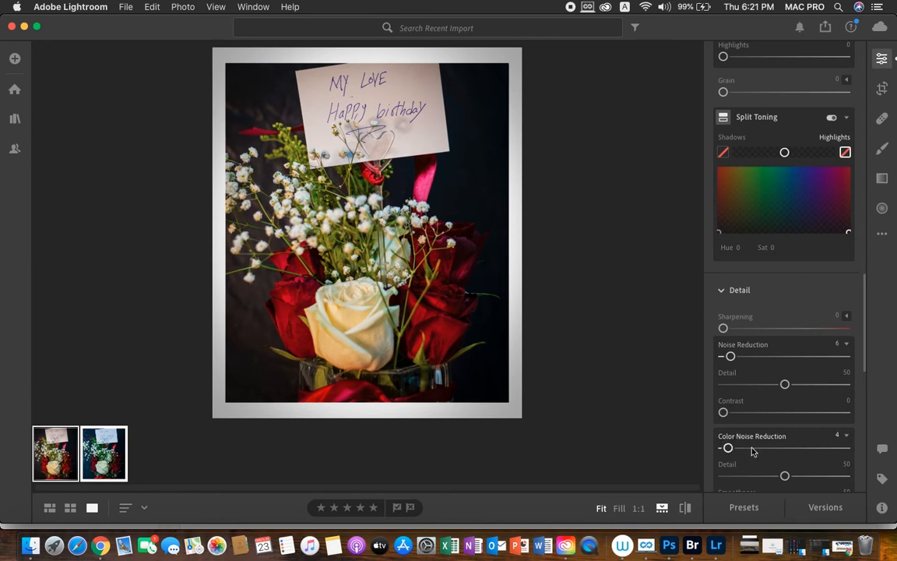
Raise the warm rose photo's Noise Reduction to 10 and export it as a full-size, 100% quality watermarked JPG to the Flower Editing folder
drag(730, 358, 737, 359)
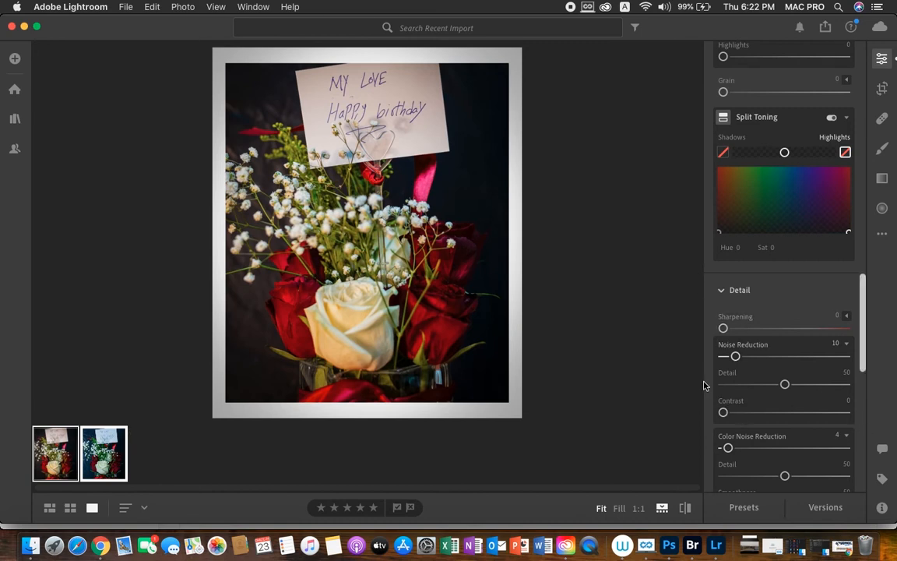
click(847, 232)
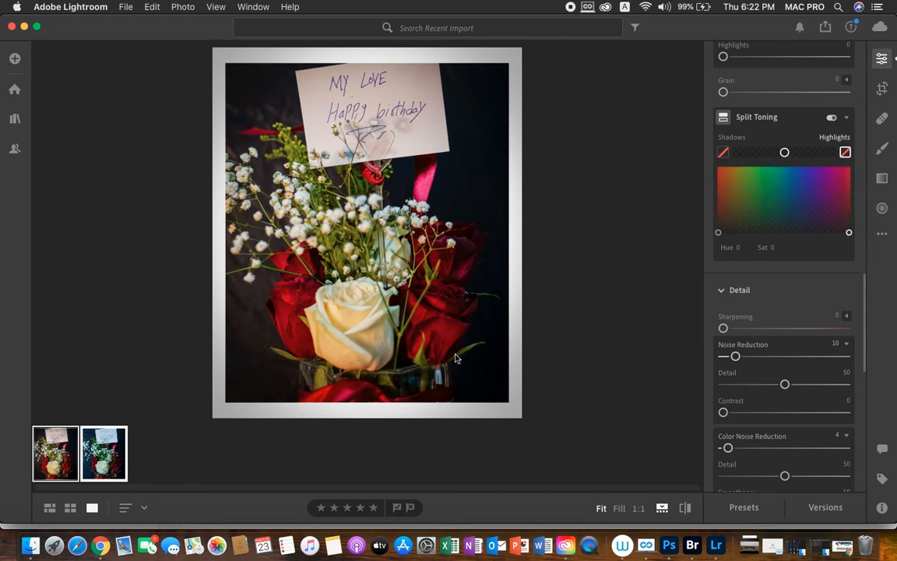
click(124, 7)
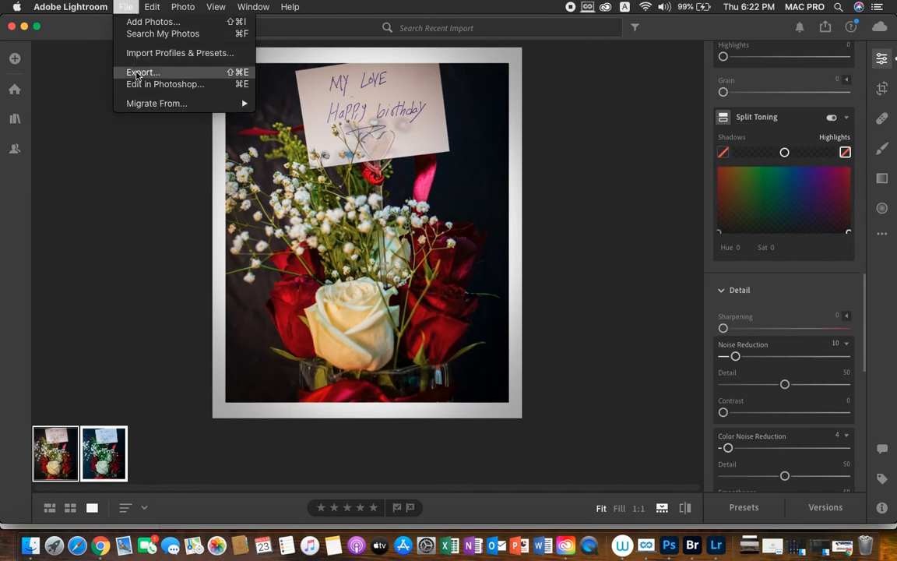
click(130, 72)
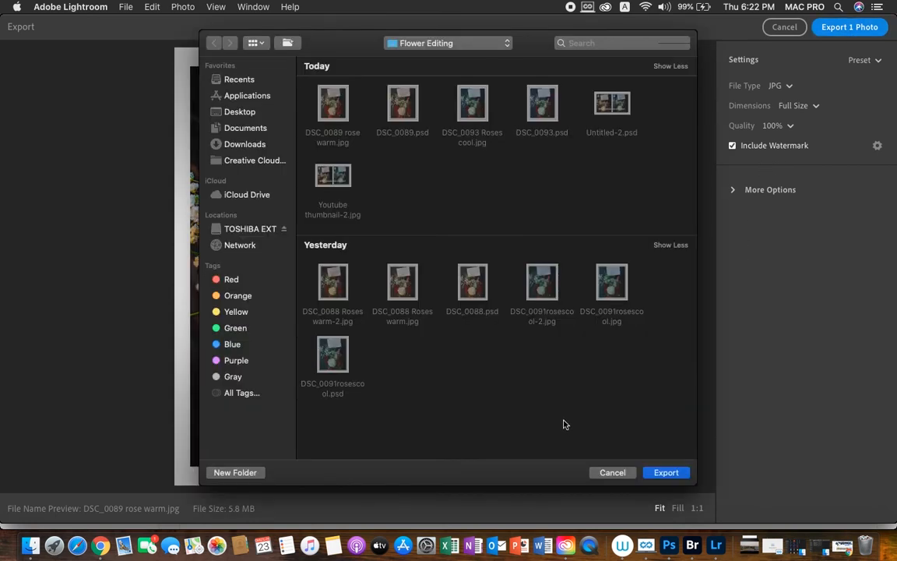
click(664, 471)
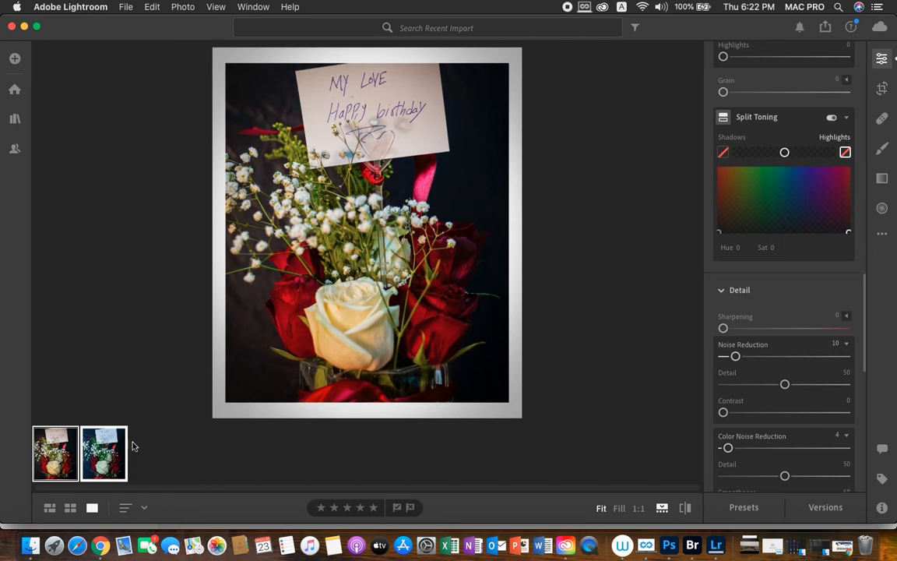
Set the cool rose photo's Dehaze to +20 and its Vignette to -48
click(121, 461)
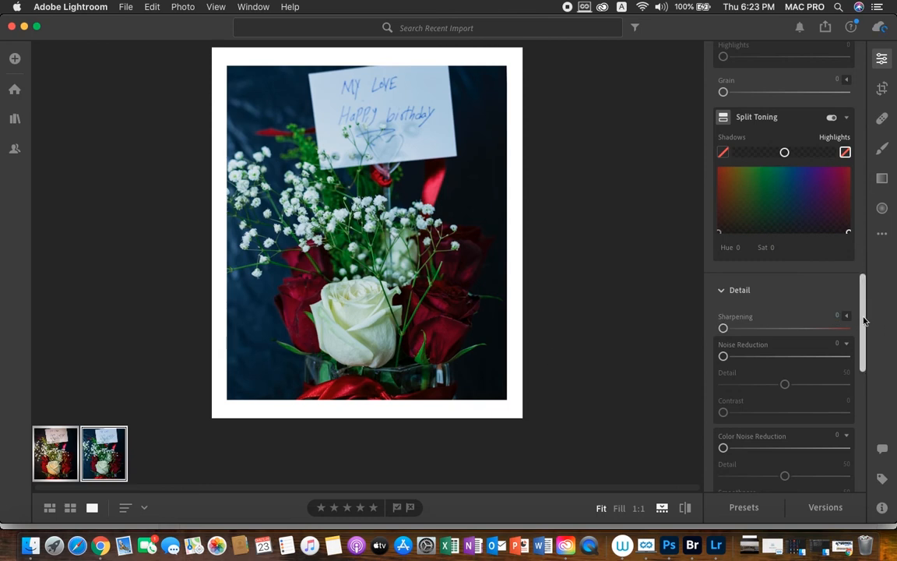
drag(863, 321, 857, 265)
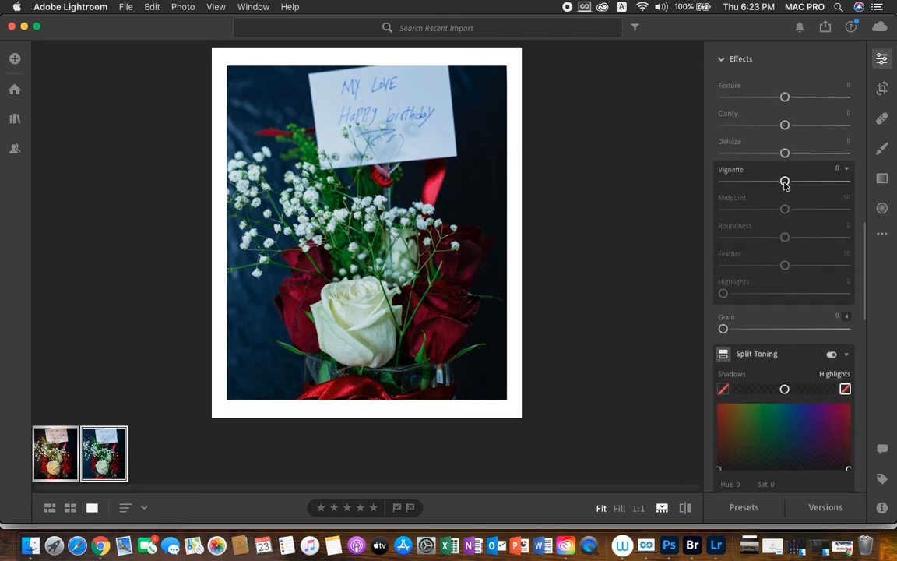
drag(784, 181, 768, 181)
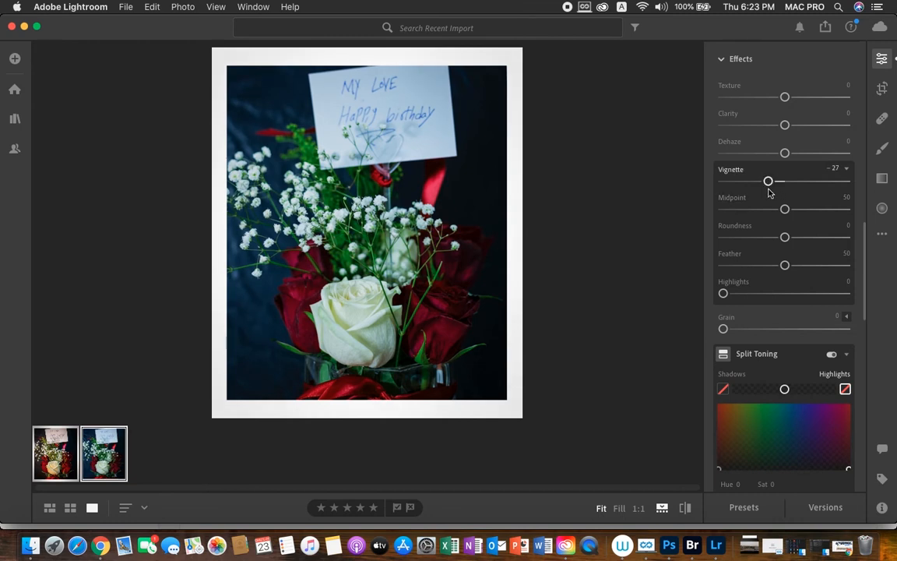
drag(768, 180, 760, 181)
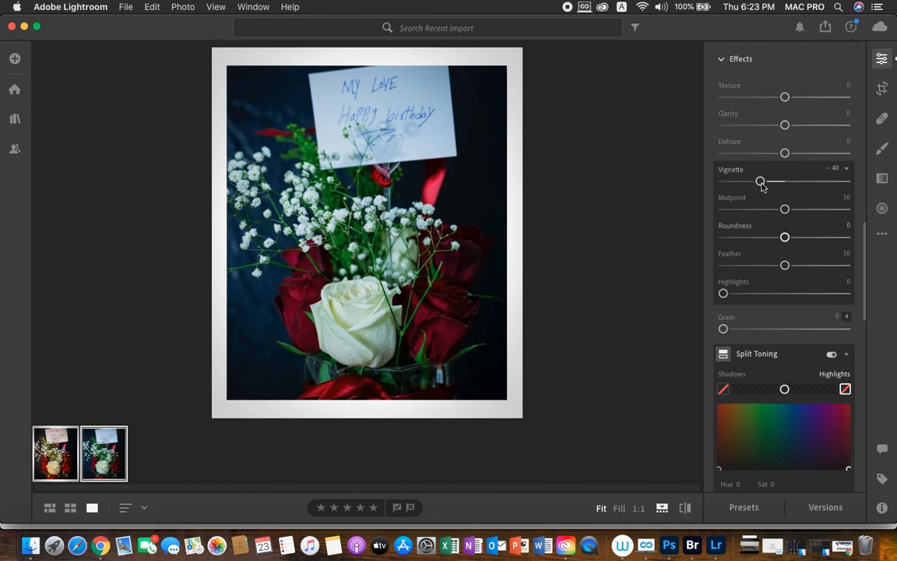
mouse_move(863, 230)
mouse_down()
mouse_move(867, 253)
mouse_move(868, 227)
mouse_up()
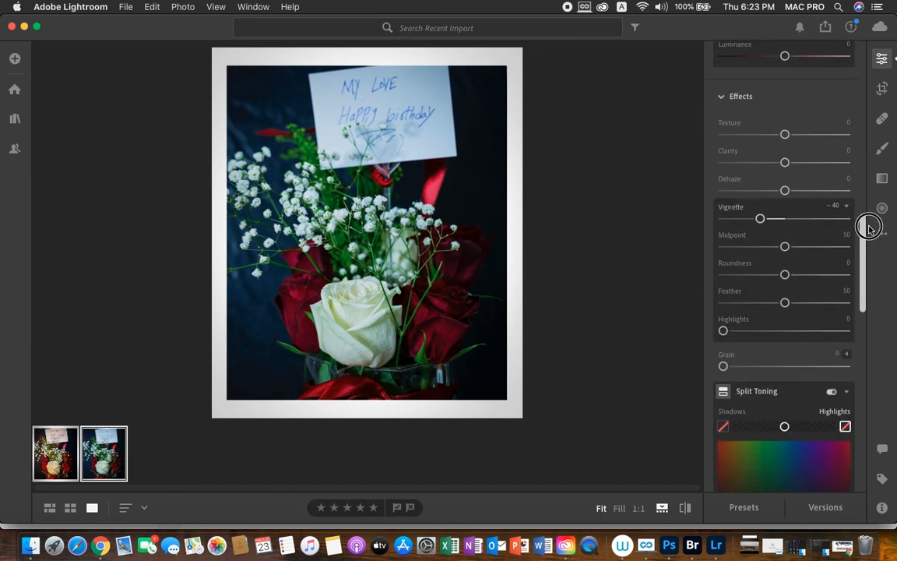
mouse_move(786, 193)
mouse_down()
mouse_move(806, 196)
mouse_move(797, 195)
mouse_up()
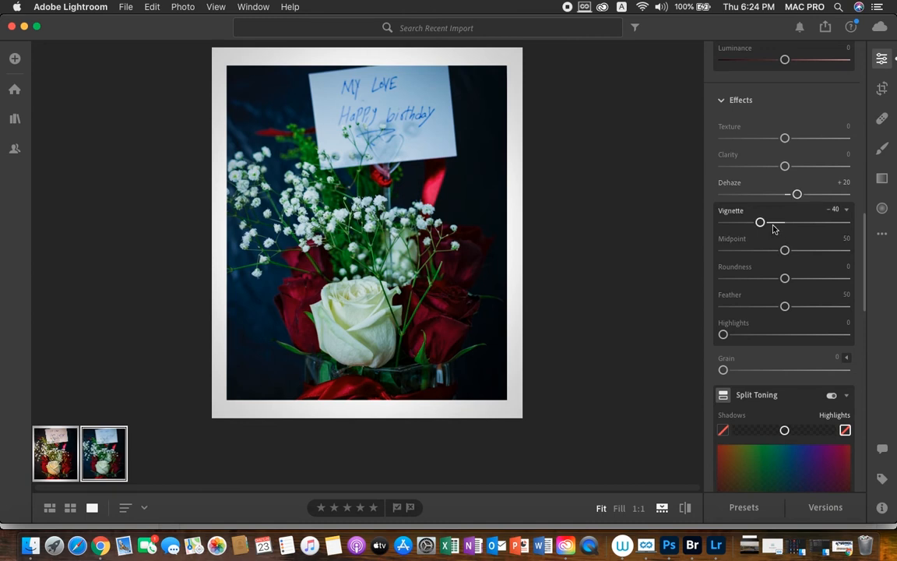
drag(762, 223, 744, 223)
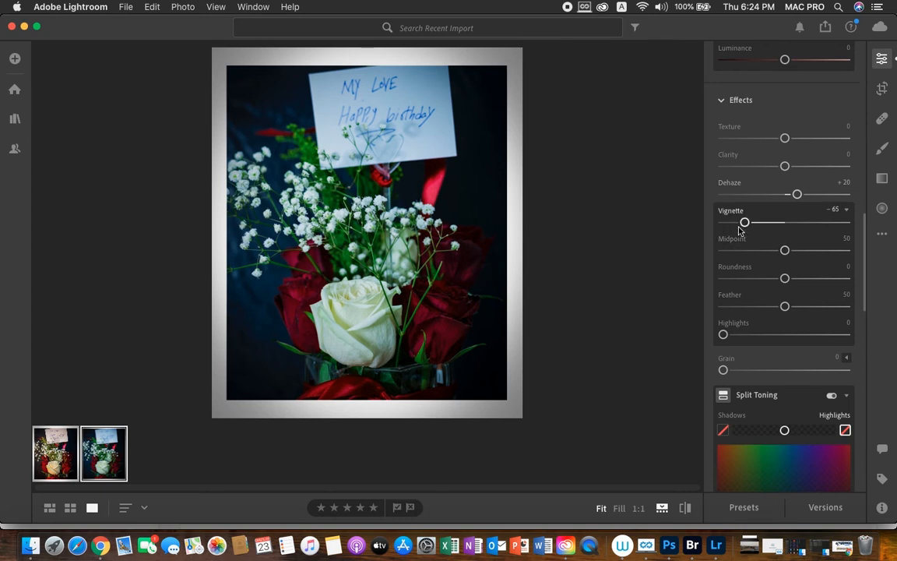
drag(743, 223, 755, 223)
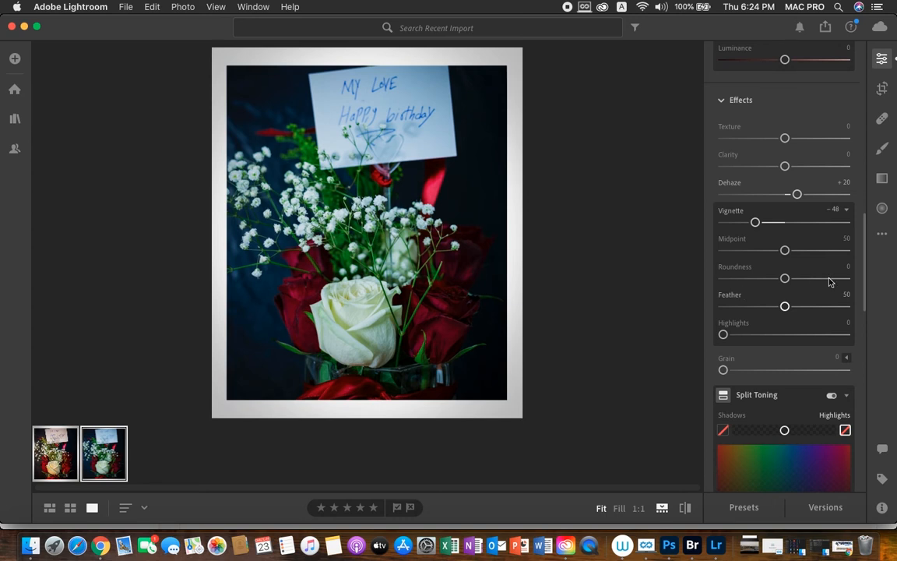
Set the cool rose photo's Noise Reduction to 6 and Color Noise Reduction to 7
click(862, 264)
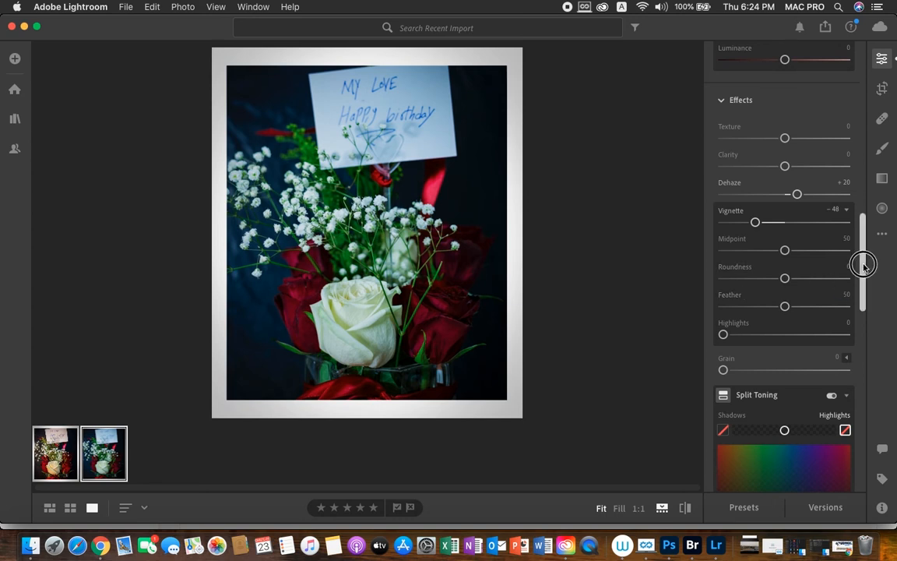
drag(863, 264, 863, 339)
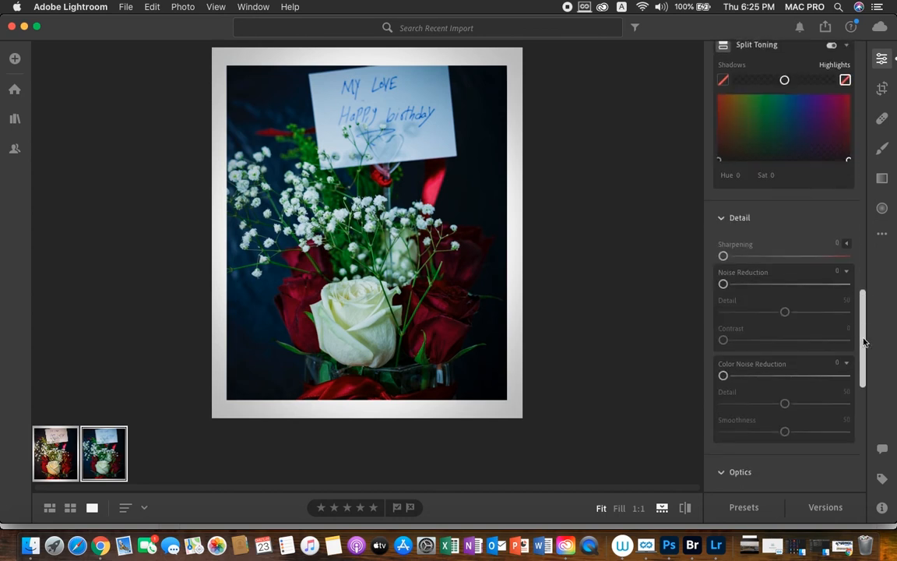
drag(728, 293, 736, 298)
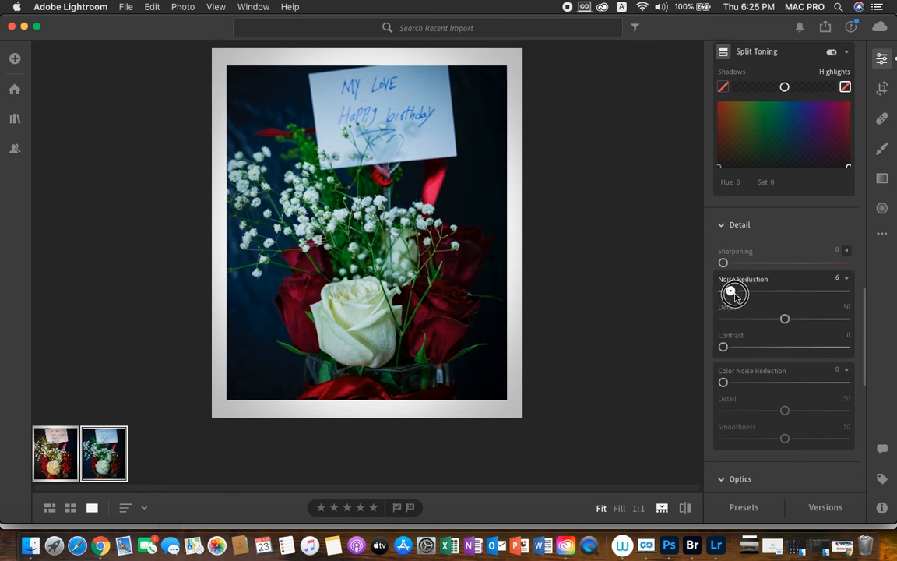
click(725, 382)
drag(726, 384, 732, 383)
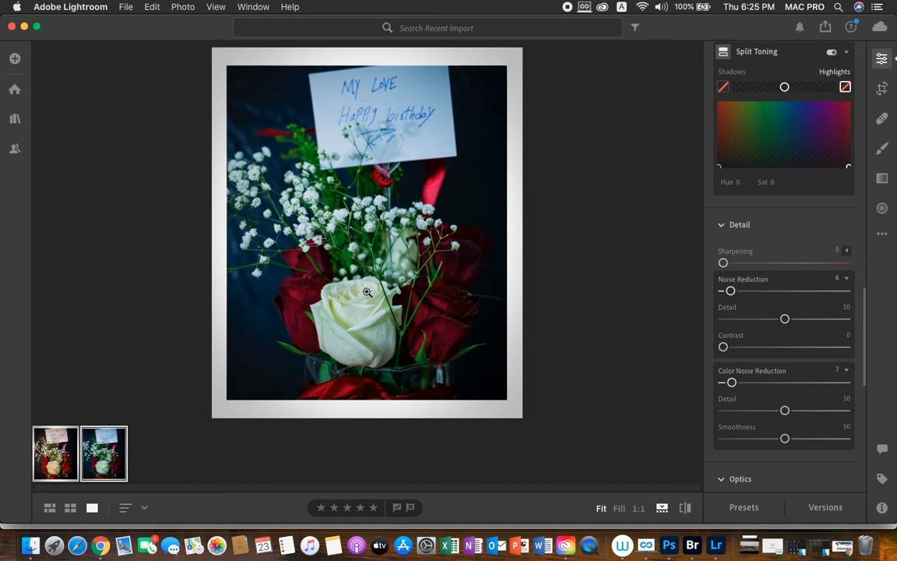
Export the cool rose photo as a full-size, 100% quality JPG with watermark to the Flower Editing folder
click(128, 11)
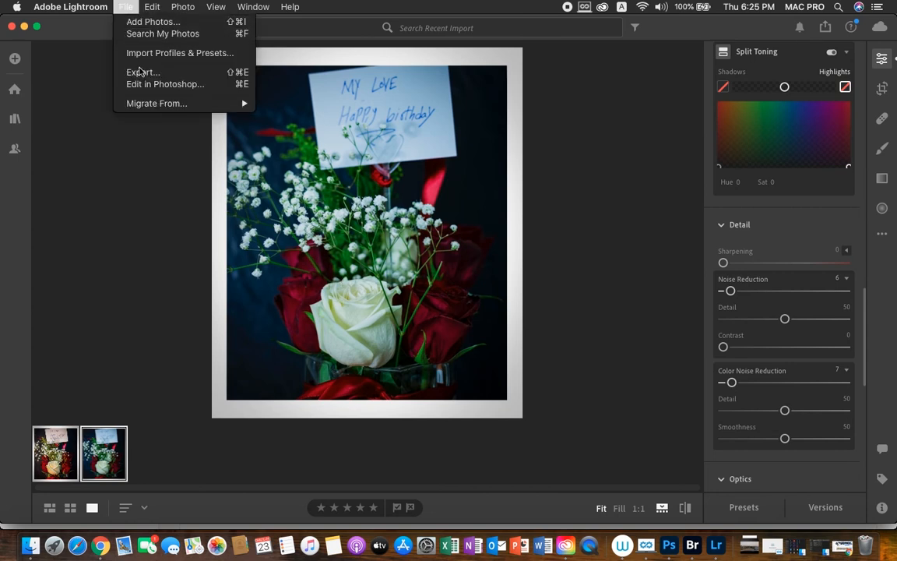
key(Return)
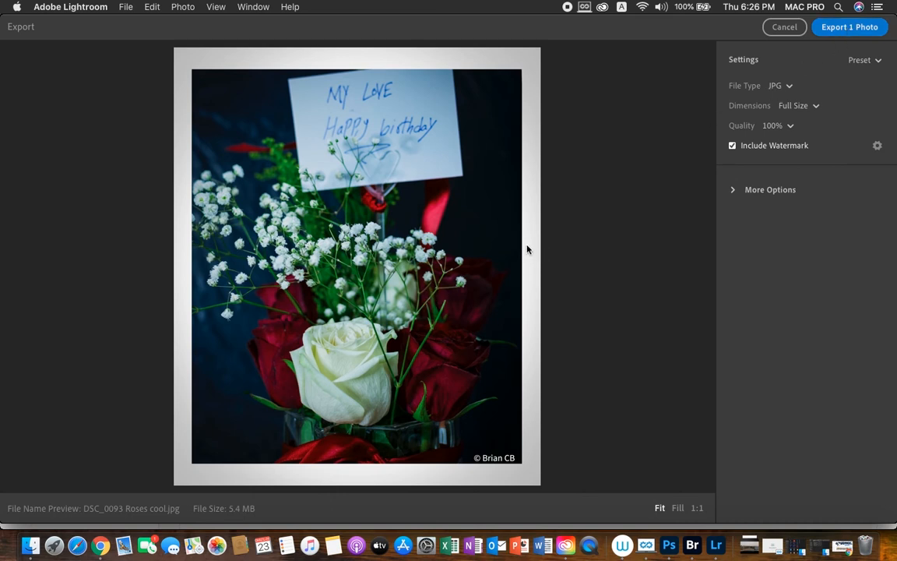
key(Return)
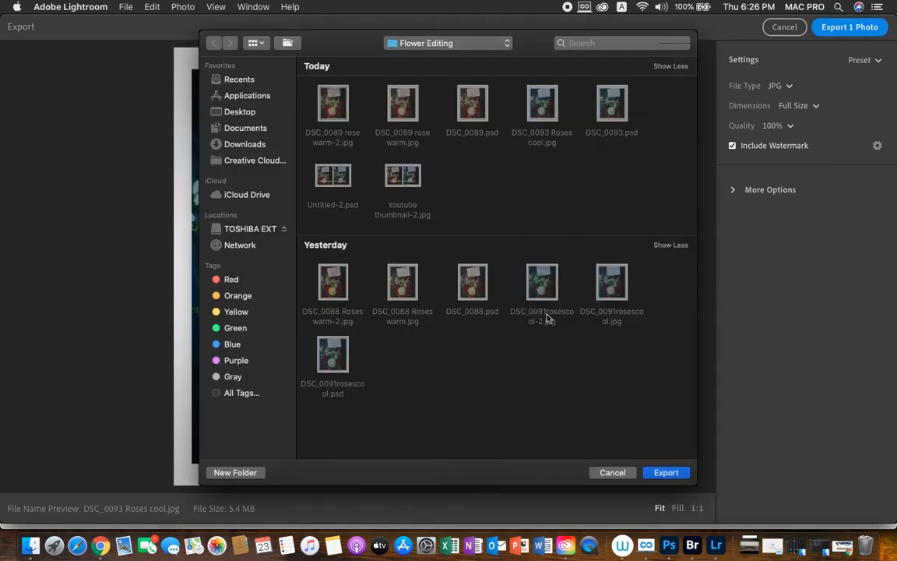
click(665, 473)
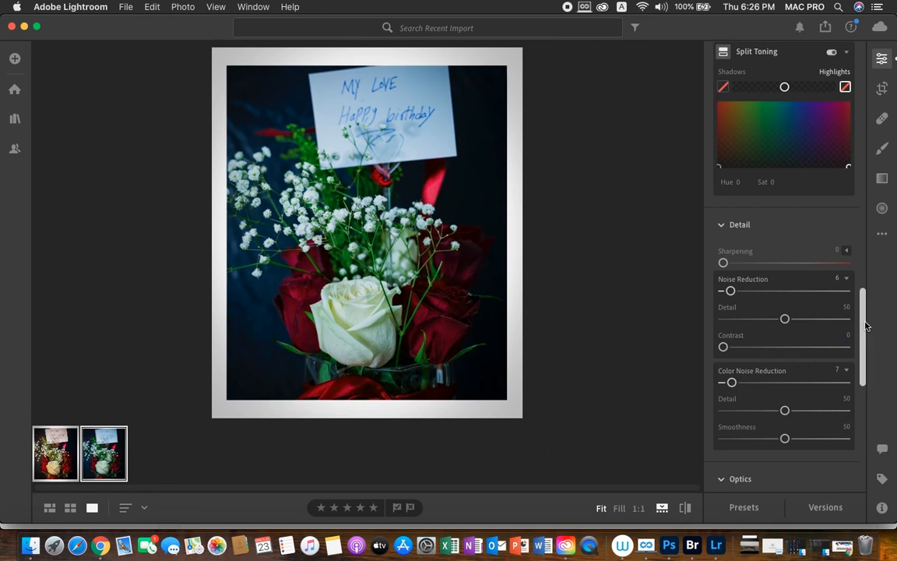
drag(862, 309, 863, 261)
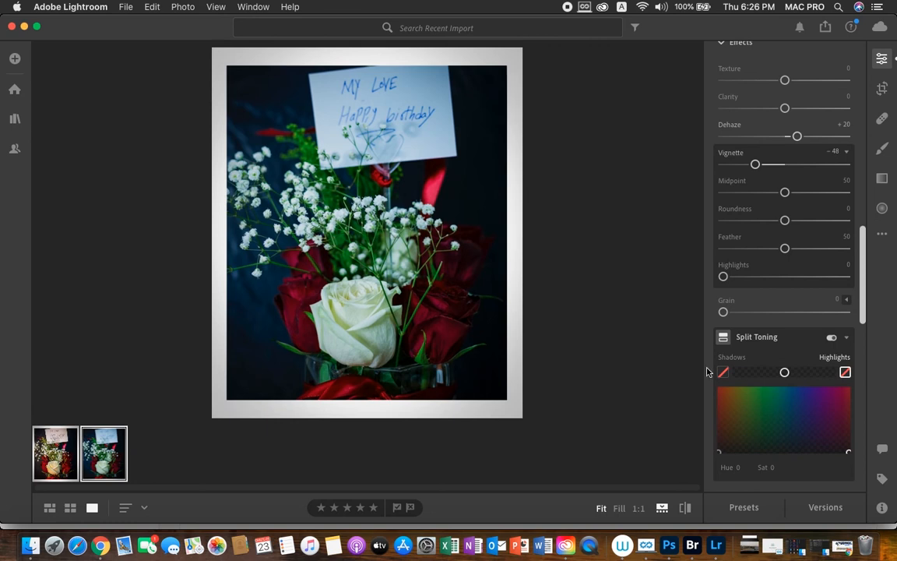
scroll(708, 373, down, 1)
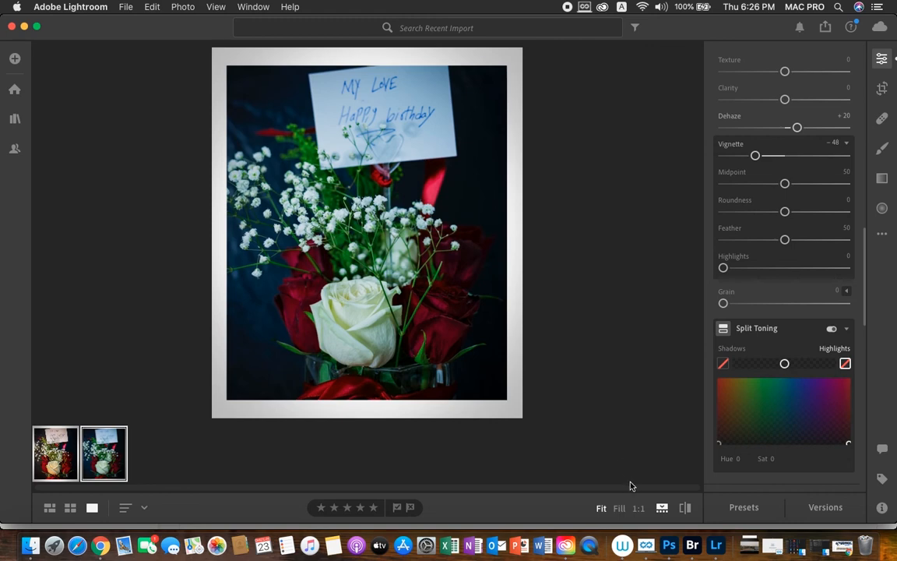
click(701, 549)
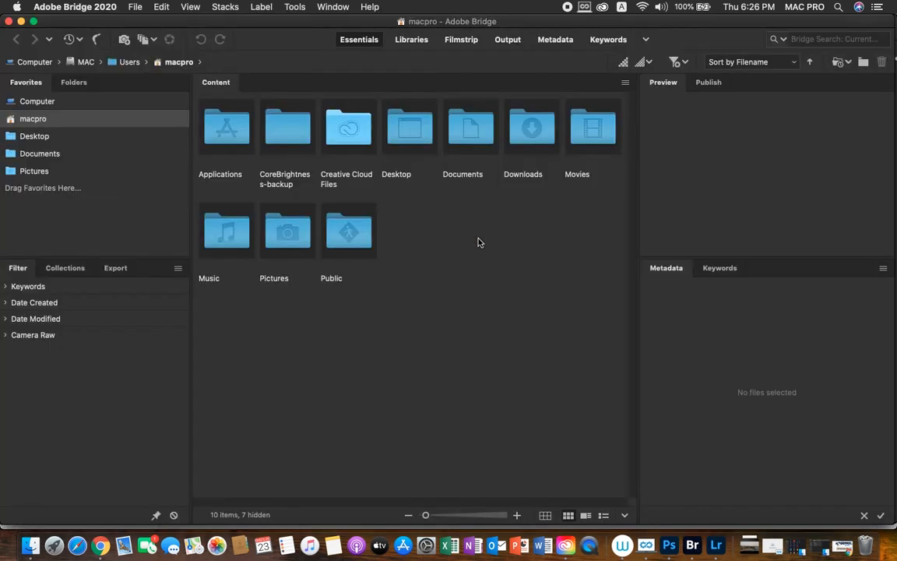
click(66, 10)
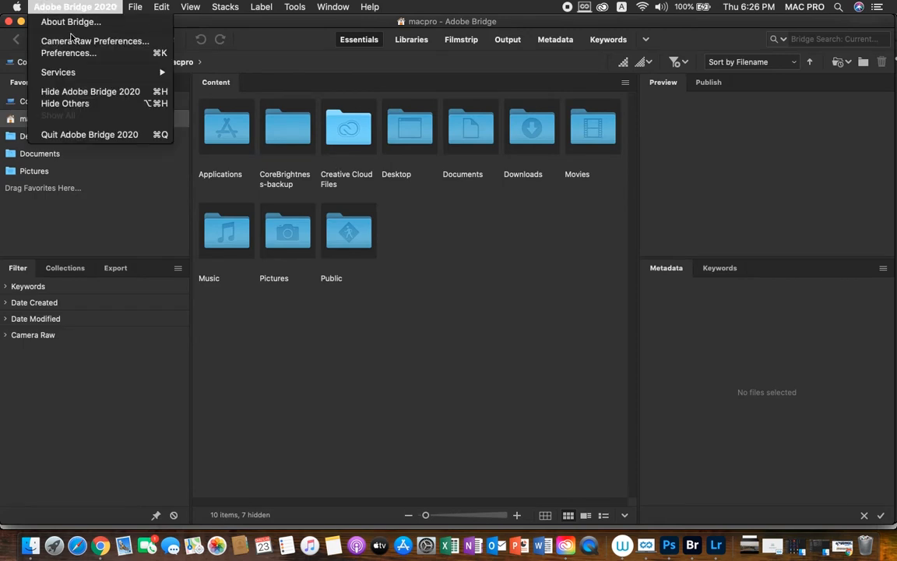
click(86, 134)
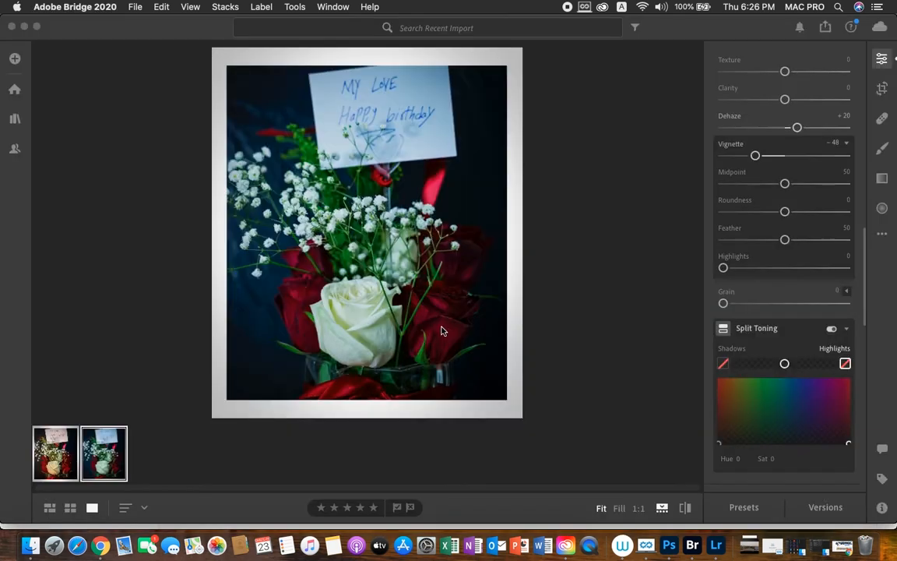
click(710, 547)
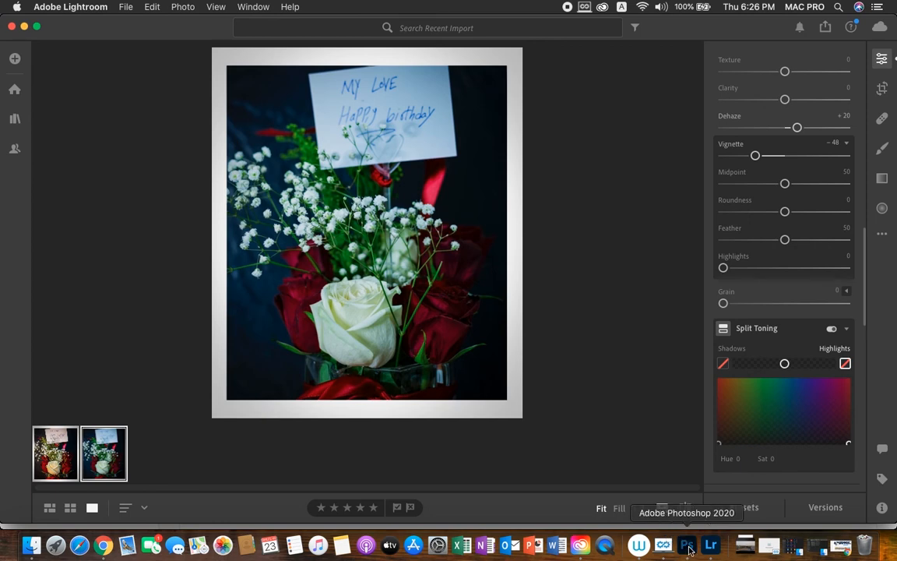
Switch to Photoshop, close all open documents and open the recent file Untitled-2.psd
click(686, 547)
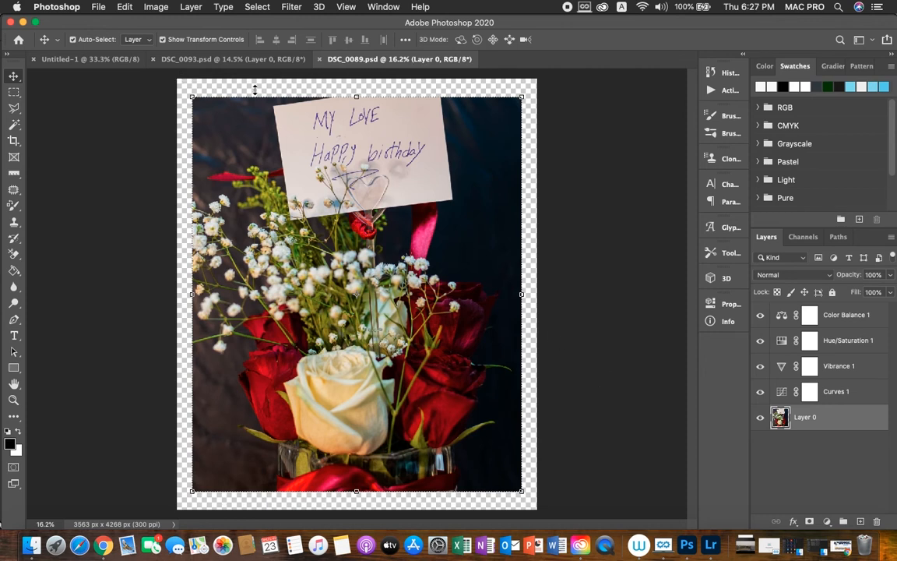
click(321, 60)
click(154, 60)
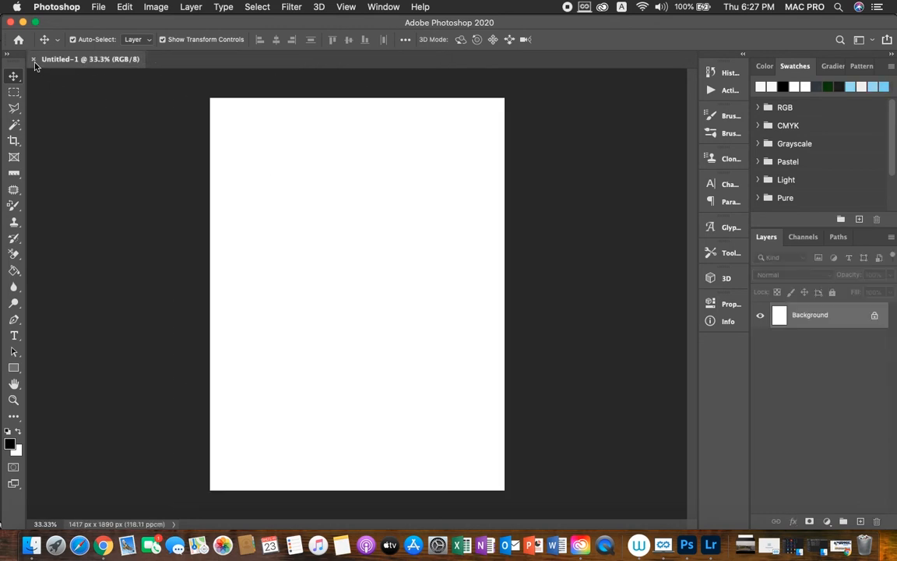
key(super+w)
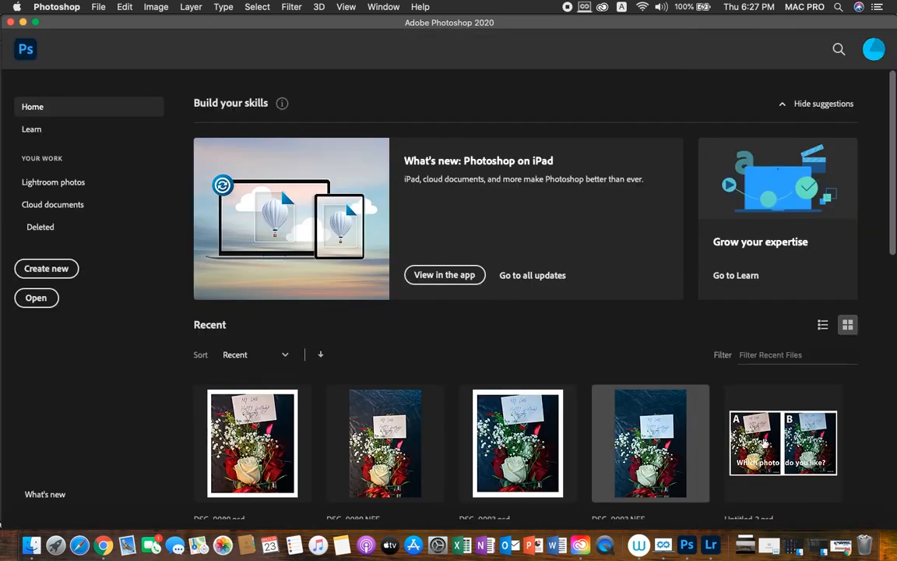
click(763, 444)
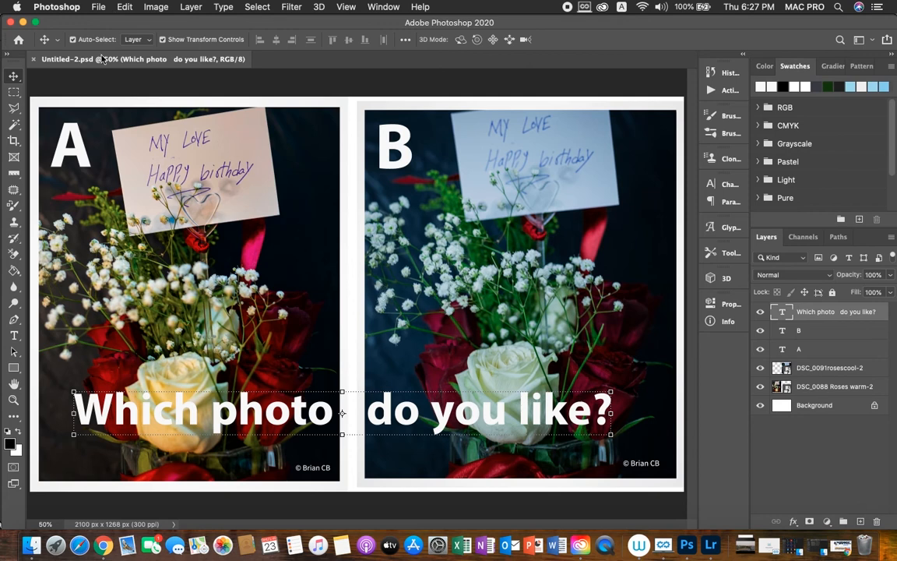
click(99, 7)
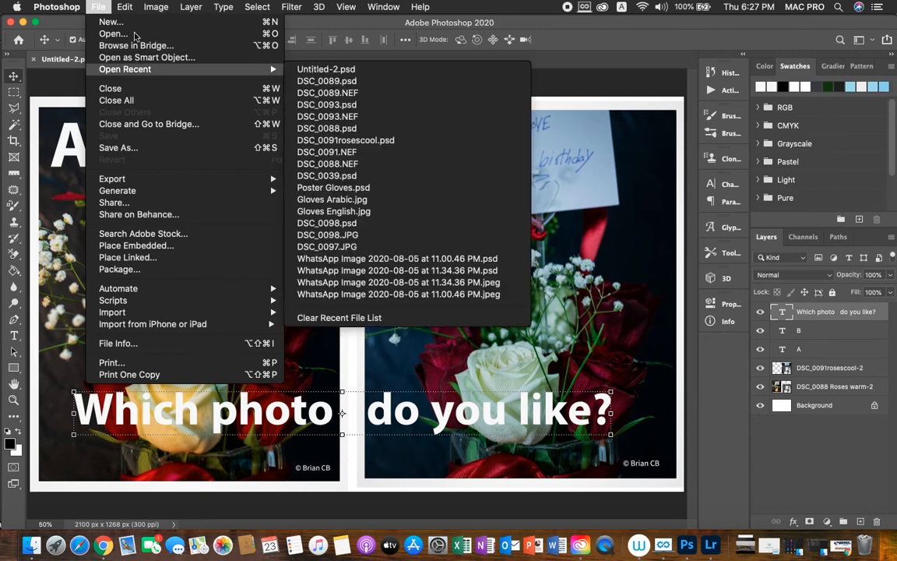
key(Escape)
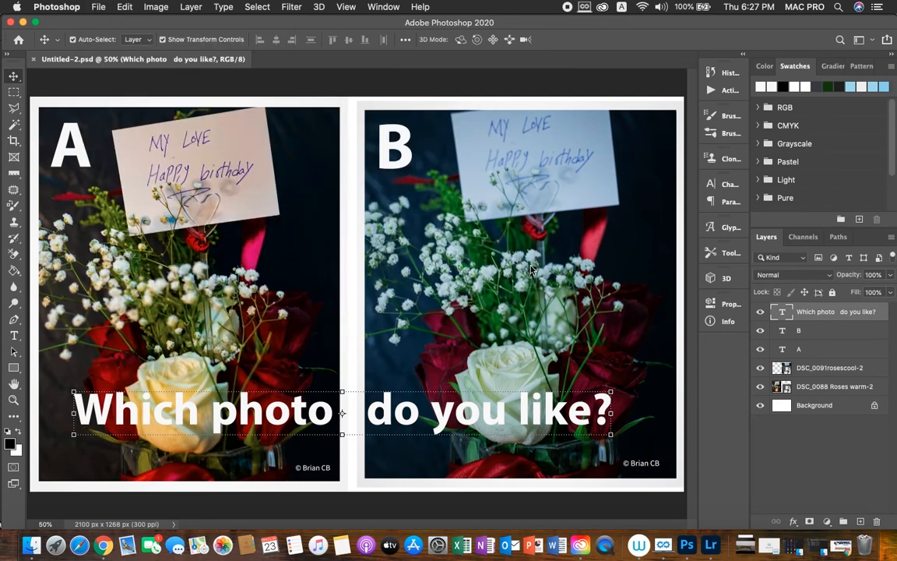
key(super+o)
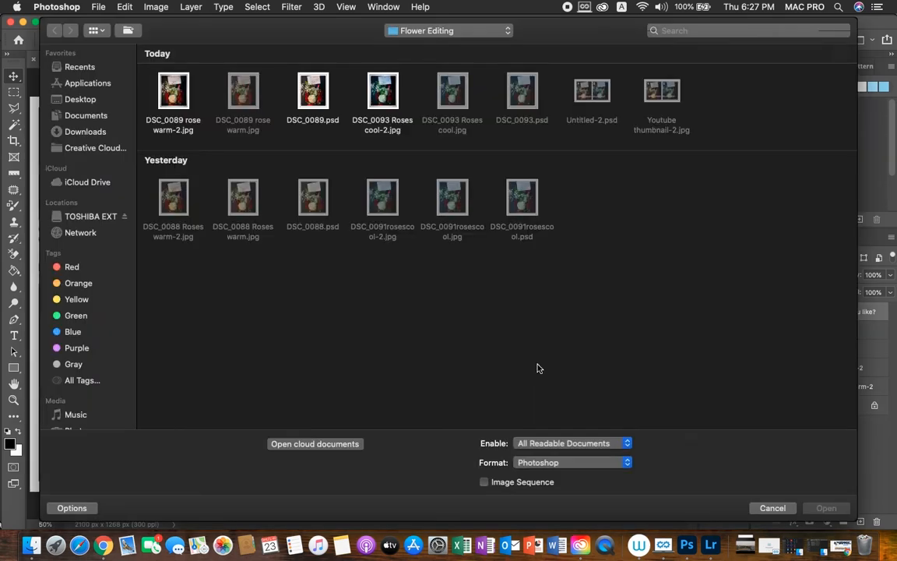
click(759, 506)
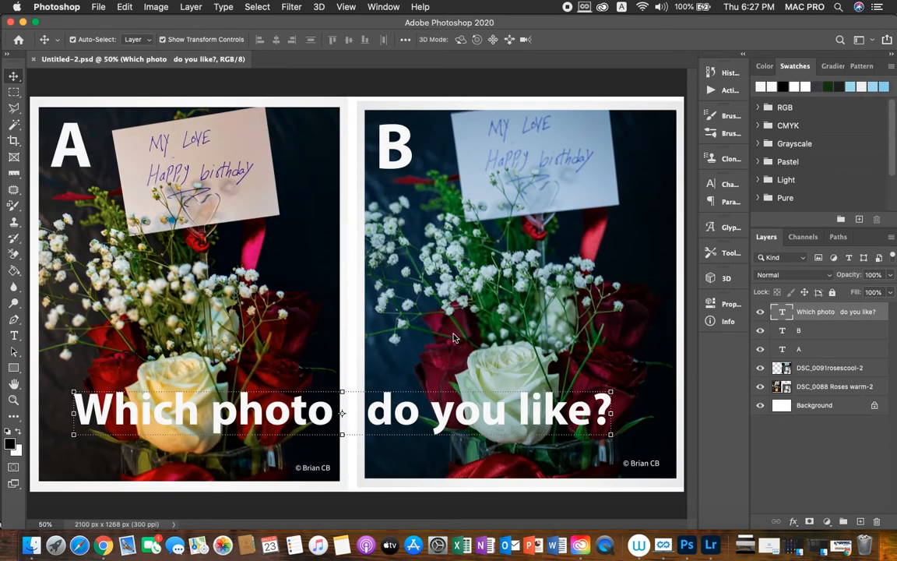
Create a new landscape 7 x 5 inch document at 300 ppi with a white background
click(99, 7)
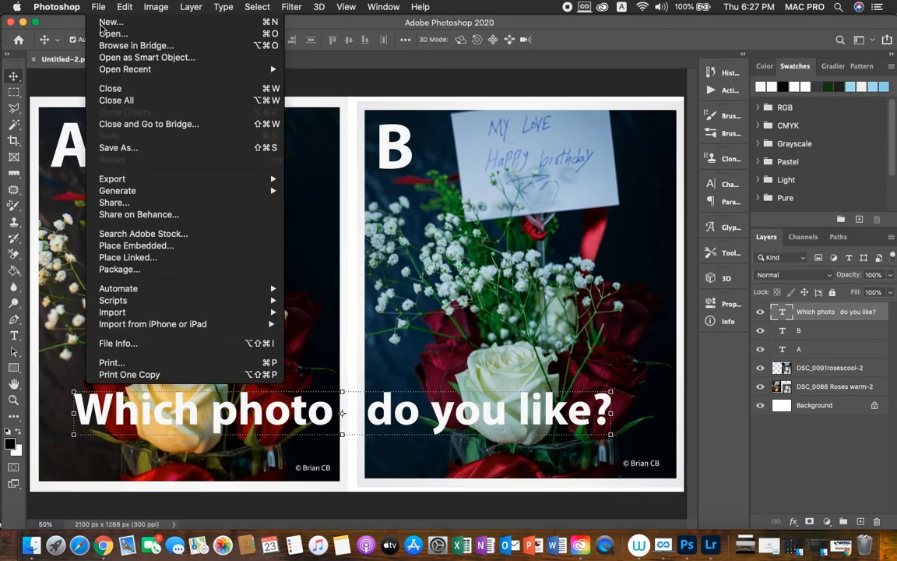
key(Escape)
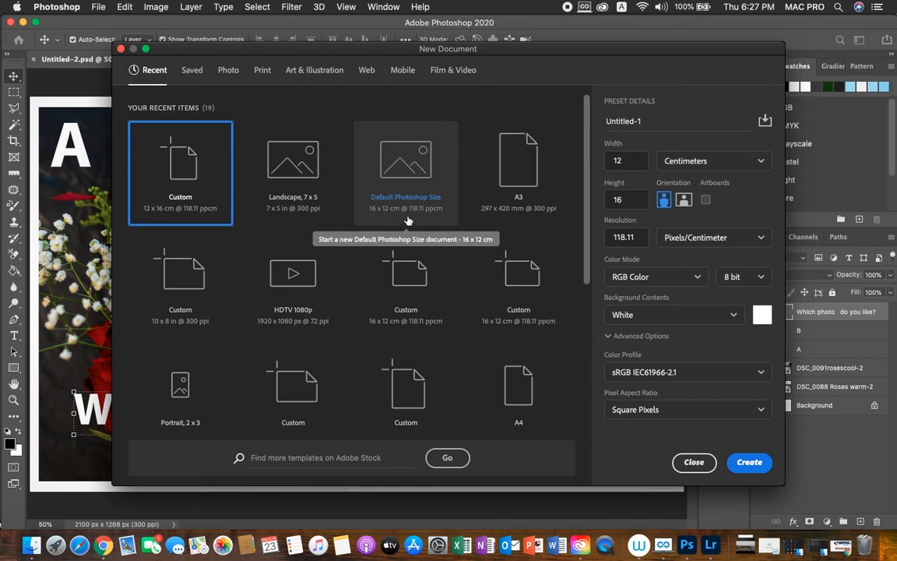
click(296, 196)
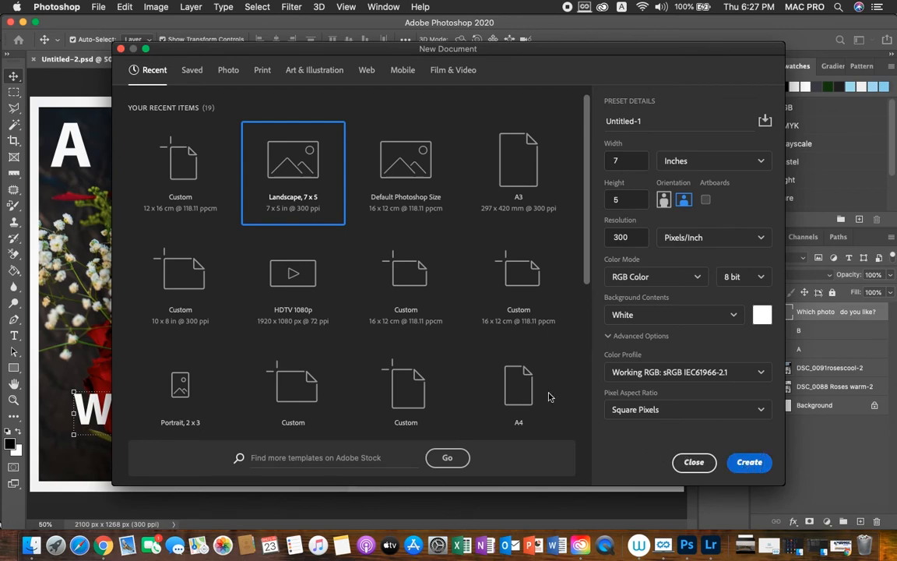
key(Return)
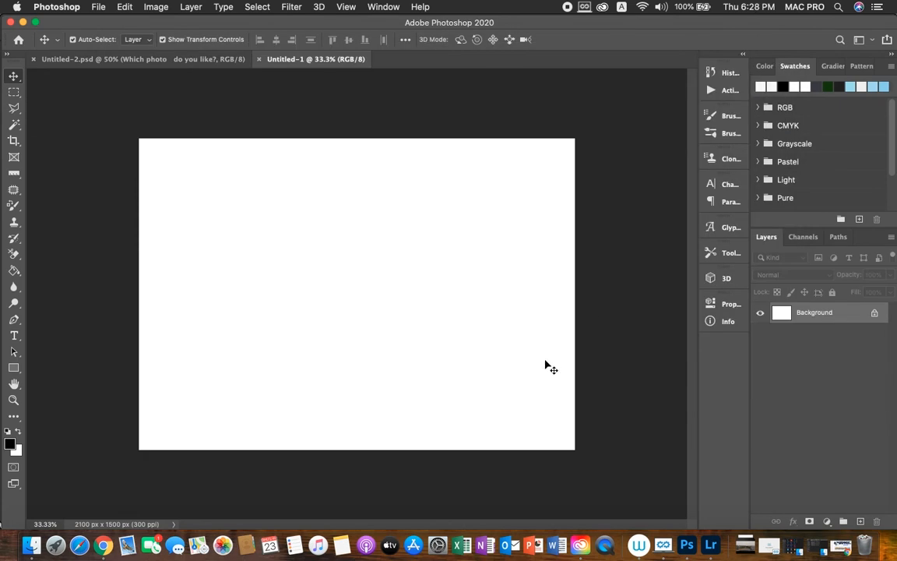
Add two blank layers above the Background and make the lower one active
click(97, 8)
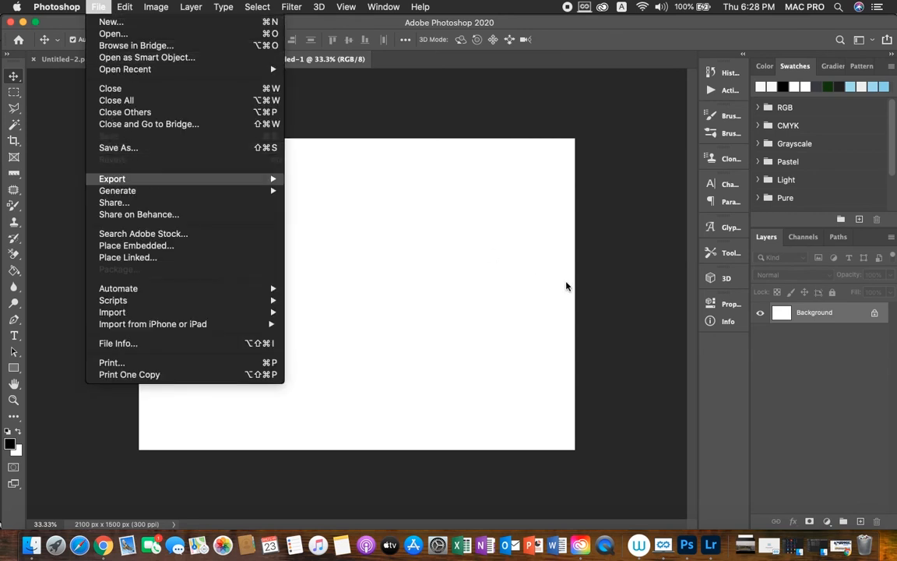
click(681, 369)
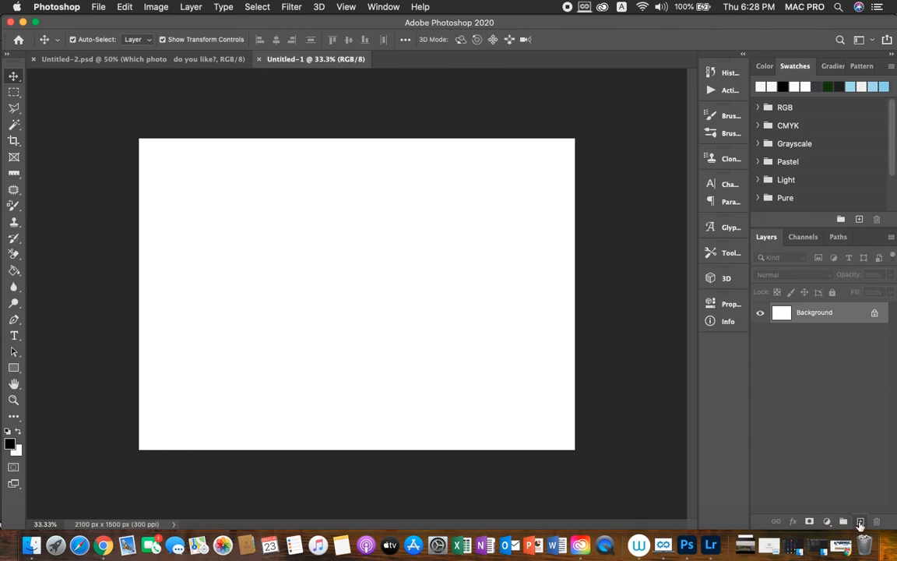
click(861, 522)
click(860, 522)
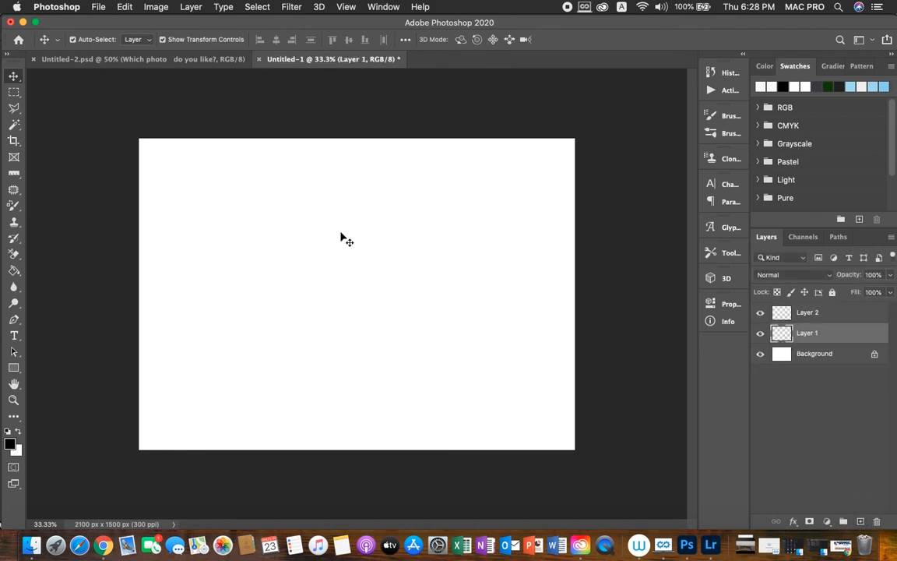
Place DSC_0089 rose warm-2.jpg as an embedded image on Layer 1 and move it flush with the canvas's left edge
click(97, 8)
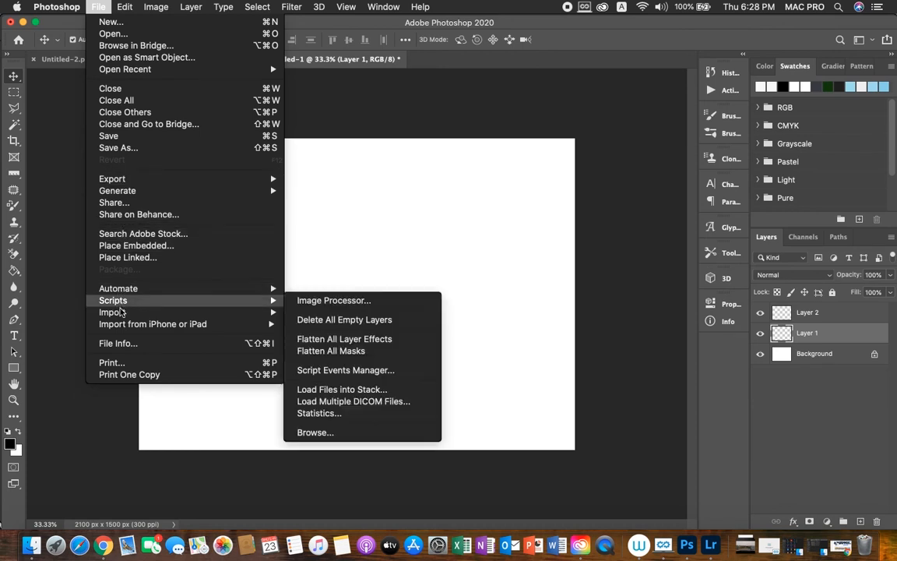
click(134, 246)
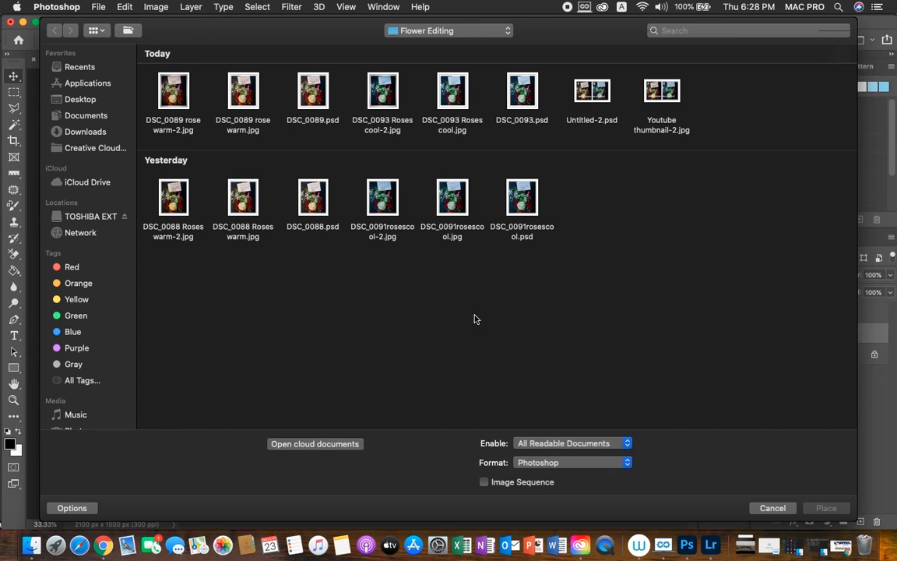
click(161, 107)
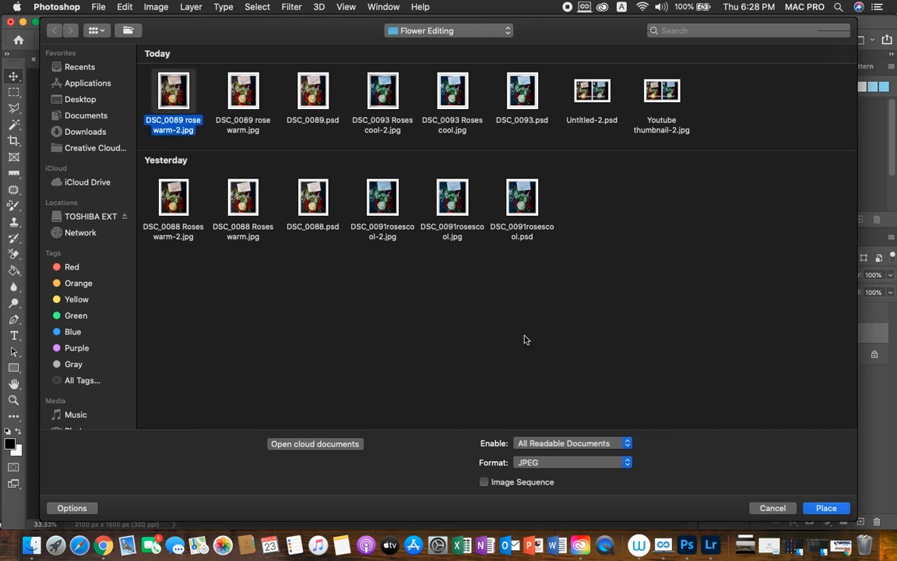
key(Return)
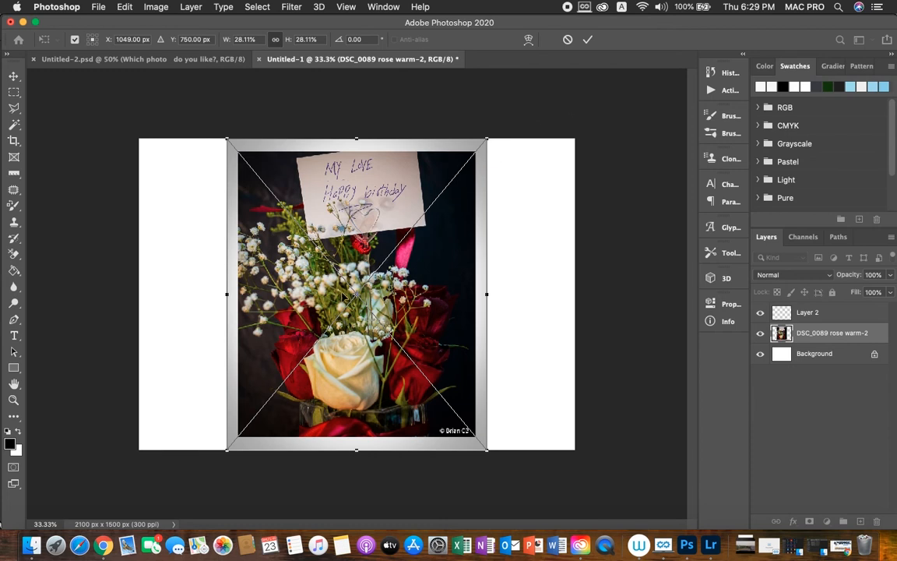
drag(320, 294, 250, 298)
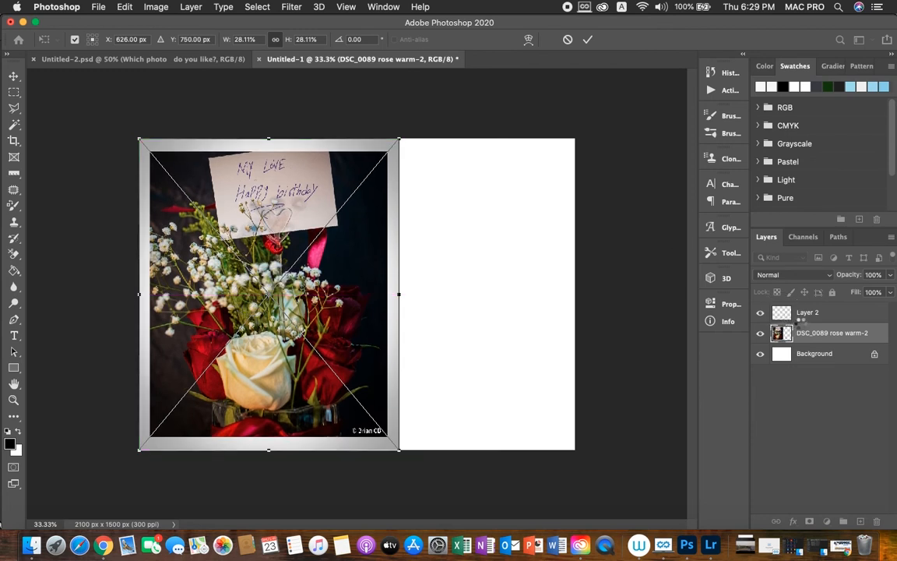
key(Return)
Place DSC_0093 Roses cool-2.jpg as an embedded image on Layer 2 and move it flush with the canvas's right edge
click(786, 311)
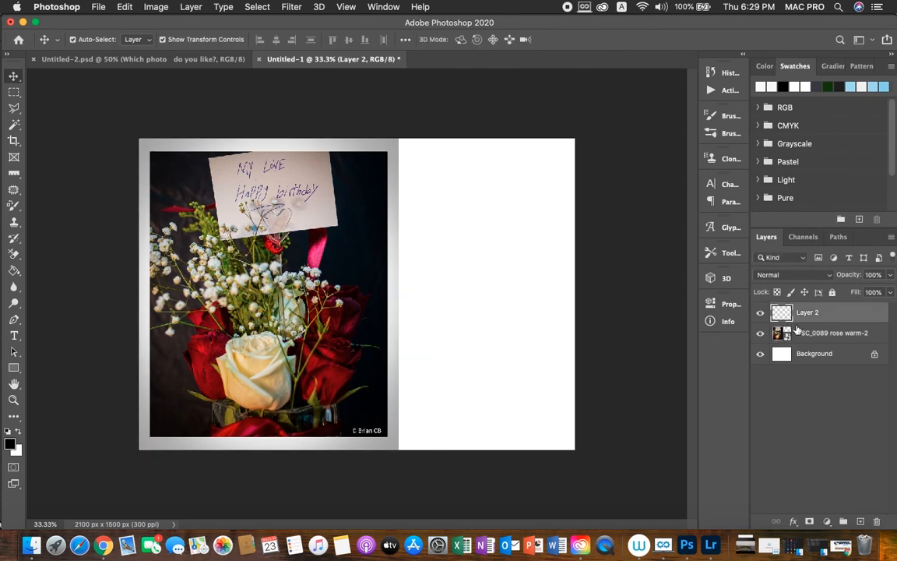
click(96, 7)
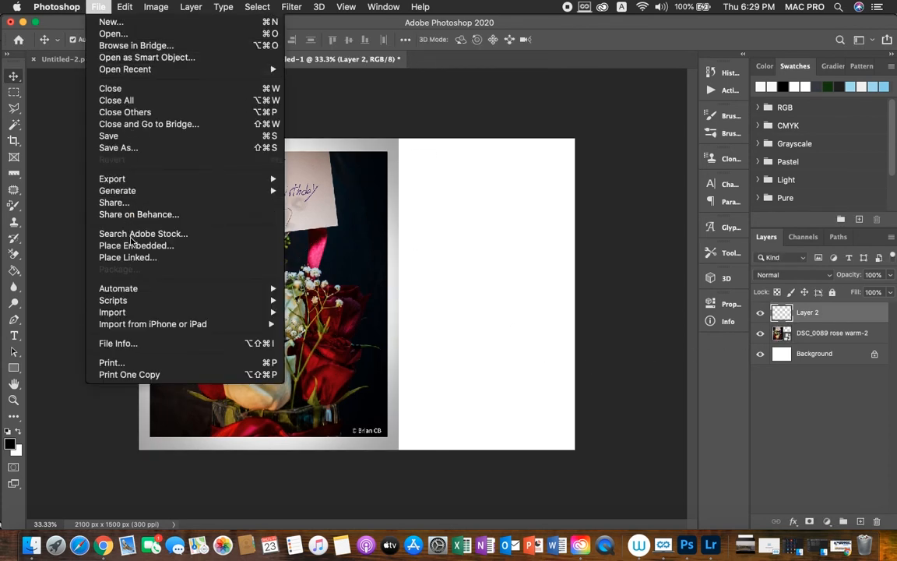
click(463, 303)
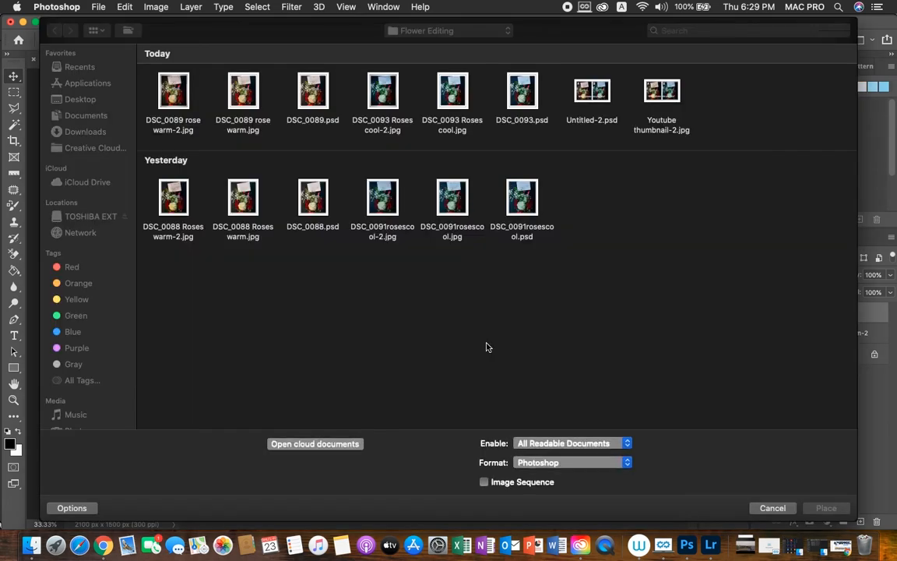
click(384, 89)
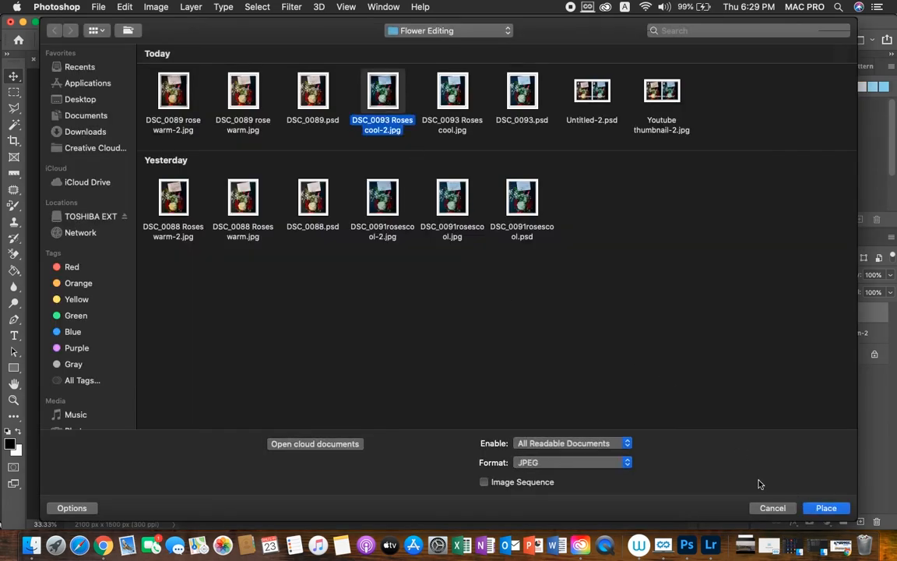
key(Escape)
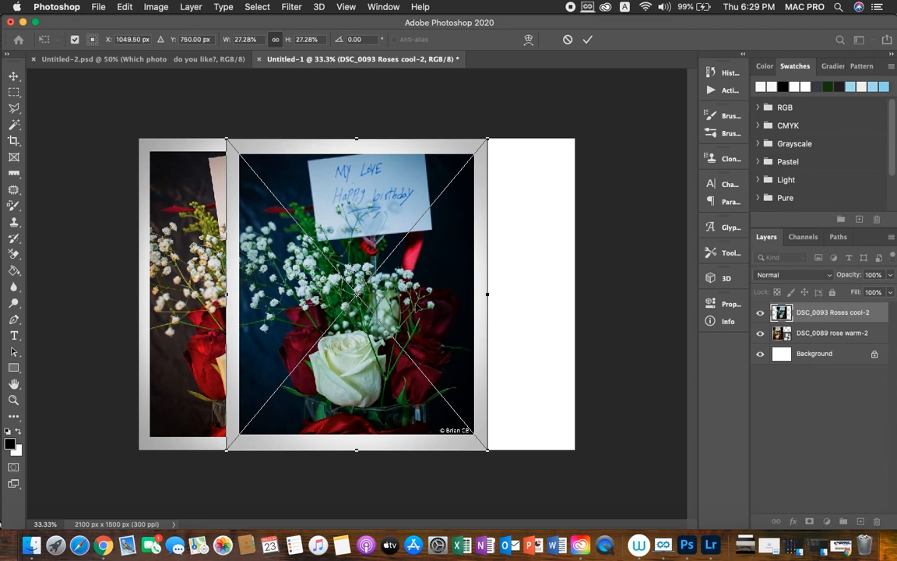
drag(414, 297, 480, 300)
mouse_move(483, 298)
mouse_down()
mouse_move(508, 301)
mouse_move(492, 299)
mouse_up()
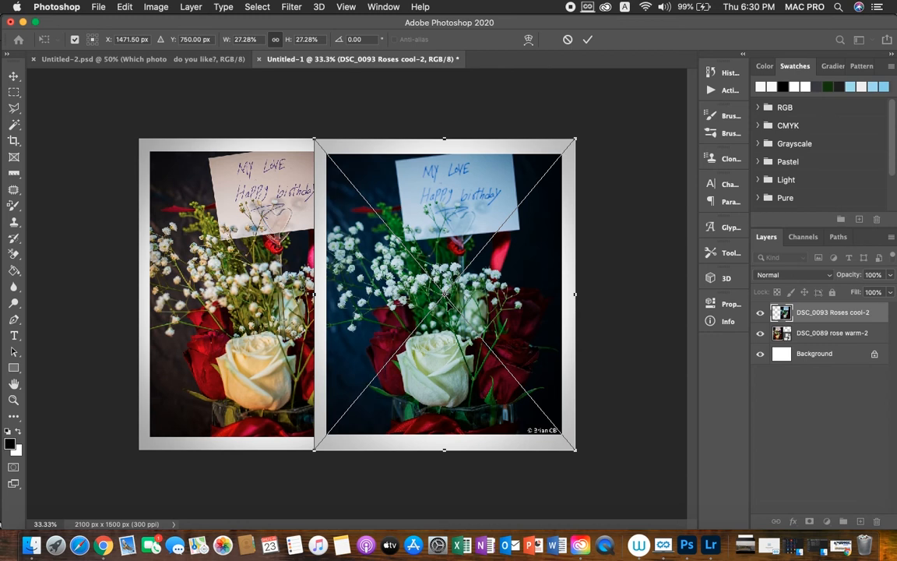
Scale the cool photo to about 23.7% and the warm photo to about 24.3%, keeping both in their lower outer canvas corners
drag(316, 140, 371, 162)
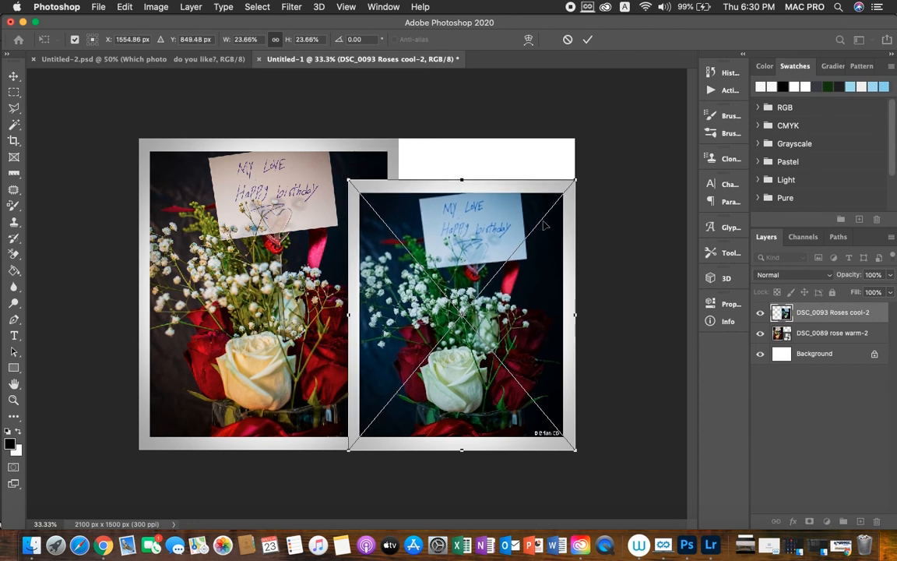
key(Return)
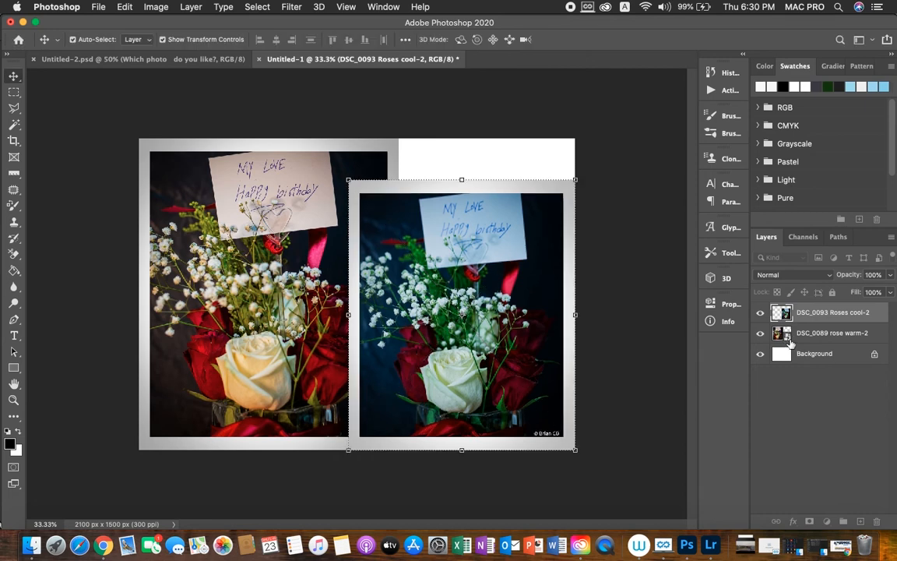
click(788, 341)
drag(399, 141, 365, 182)
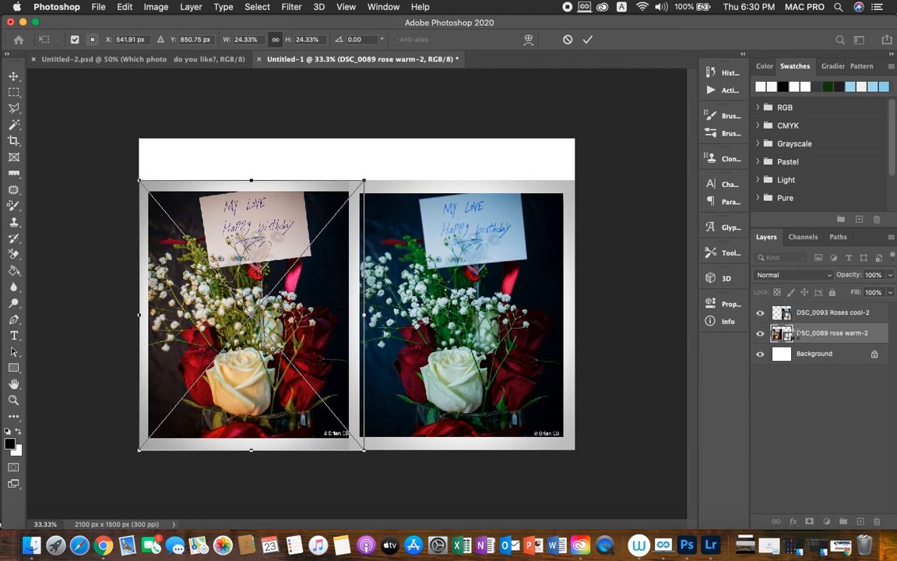
Scale the warm photo to about 24.1% and nudge it up 3 px
click(810, 312)
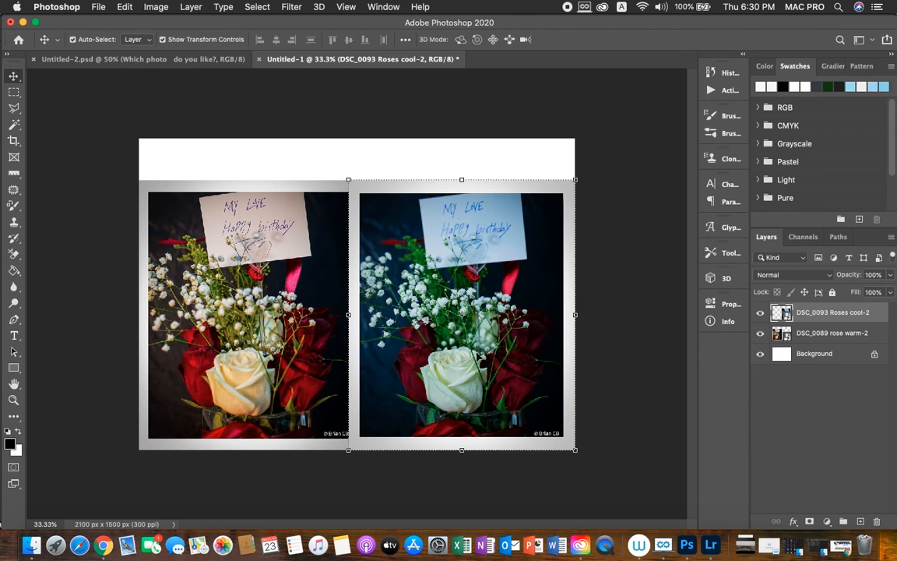
drag(478, 356, 478, 356)
click(259, 247)
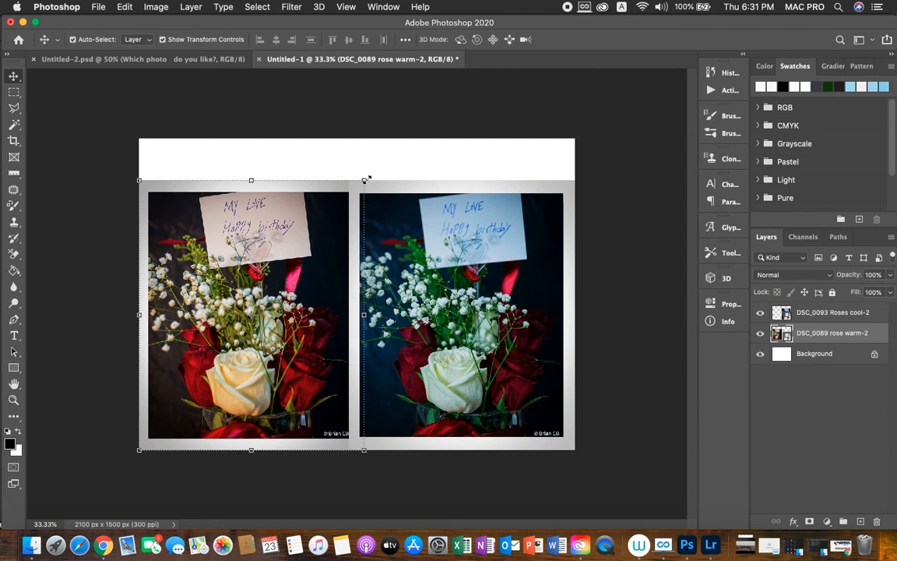
drag(364, 181, 358, 181)
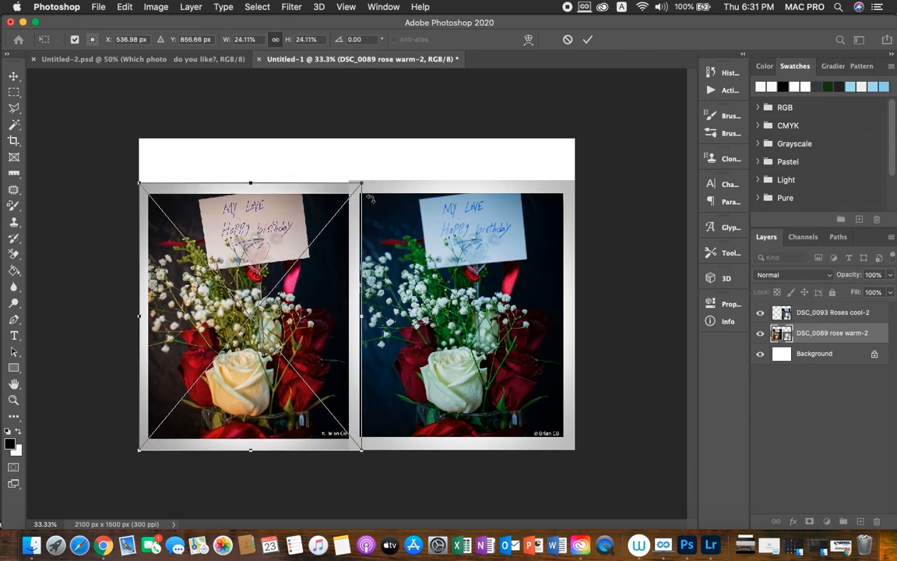
key(Up)
key(Up)
key(Up)
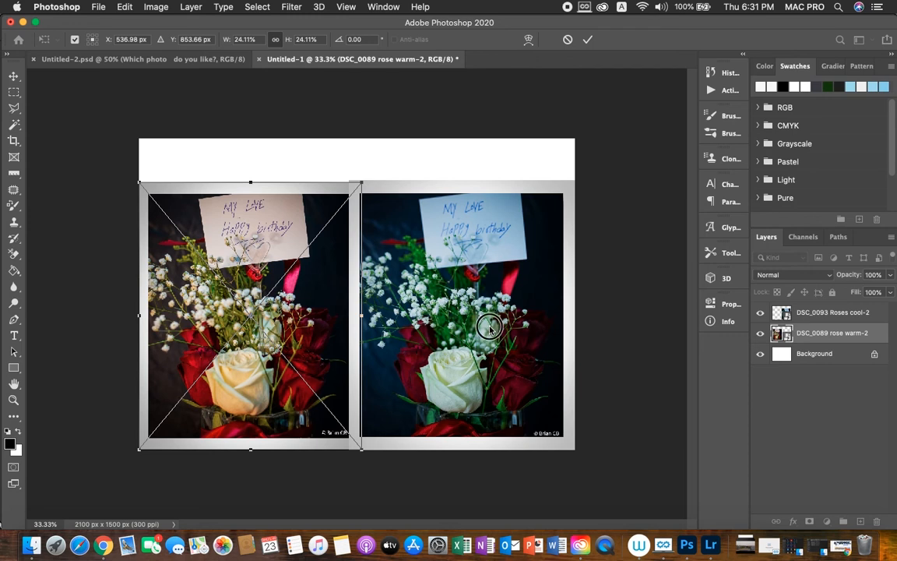
key(Return)
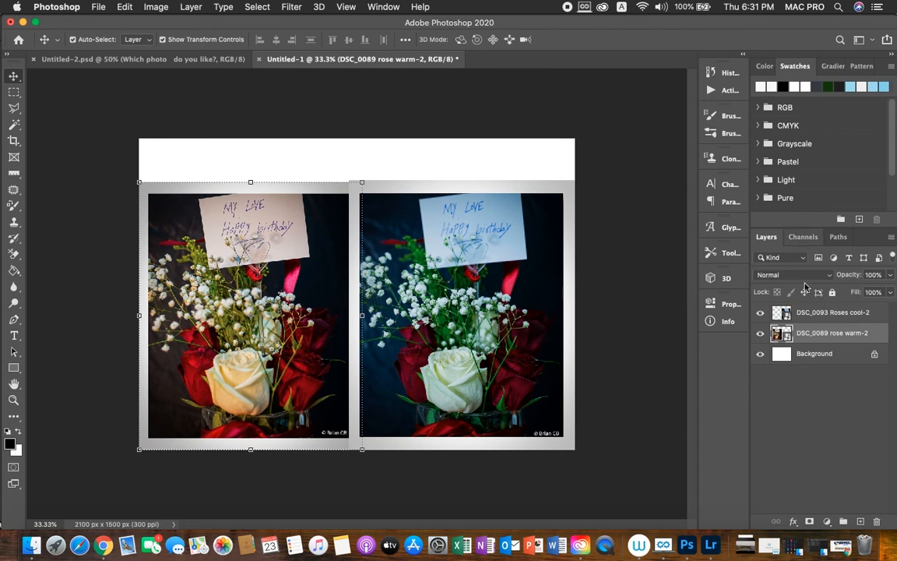
Scale the cool photo to about 22.3% so it starts at the warm photo's right edge, and move it down 4 px
click(785, 315)
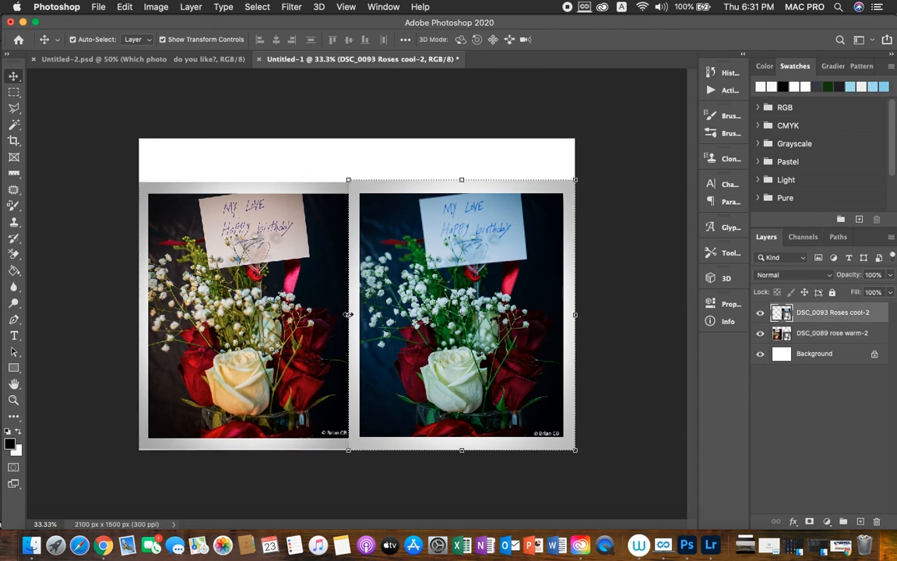
click(349, 315)
drag(352, 315, 361, 314)
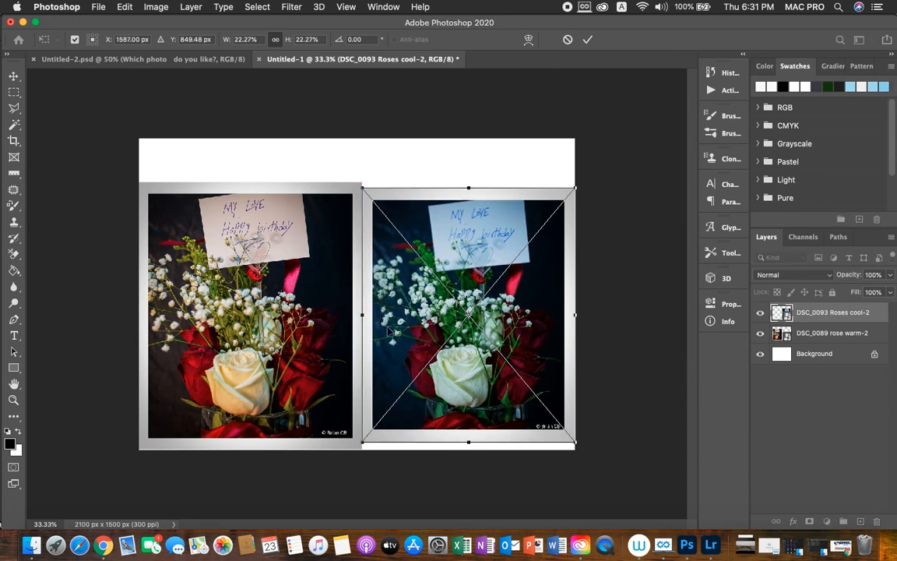
drag(487, 313, 487, 320)
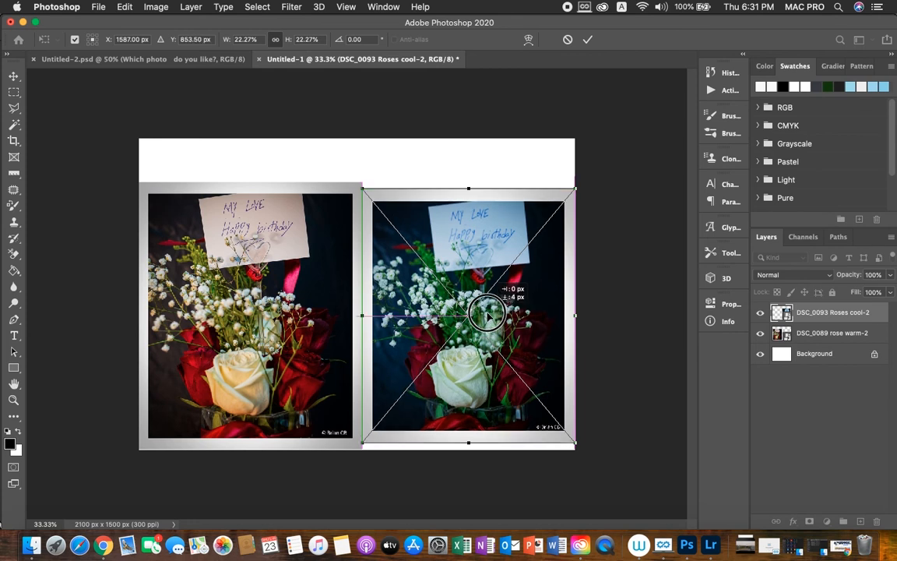
click(234, 376)
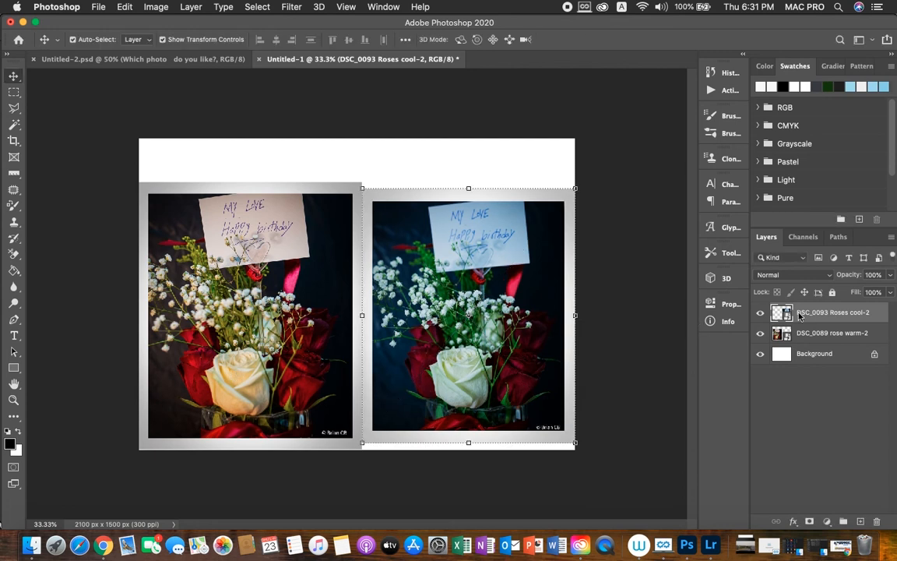
Scale the warm photo to about 23.2% and move it up about 30 px
click(778, 334)
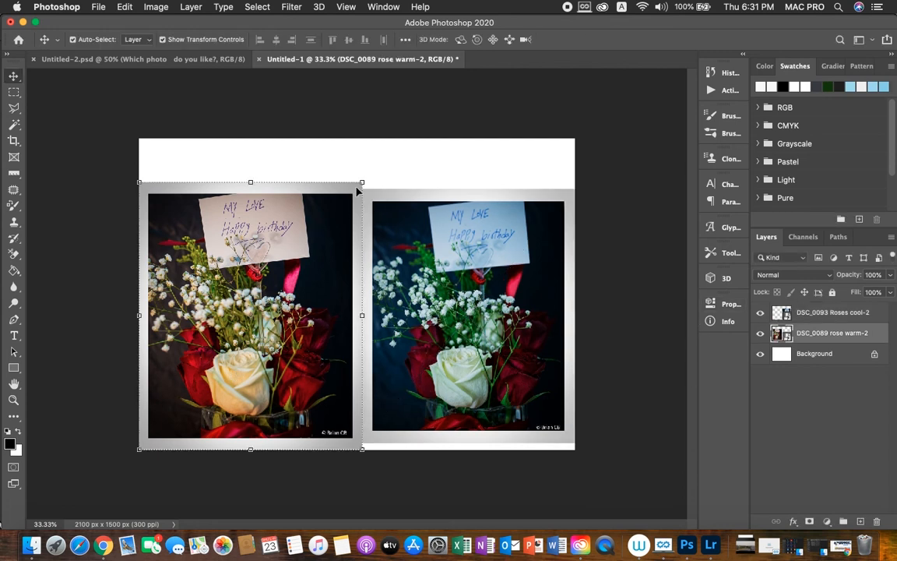
mouse_move(359, 182)
mouse_down()
mouse_move(349, 197)
mouse_move(355, 191)
mouse_up()
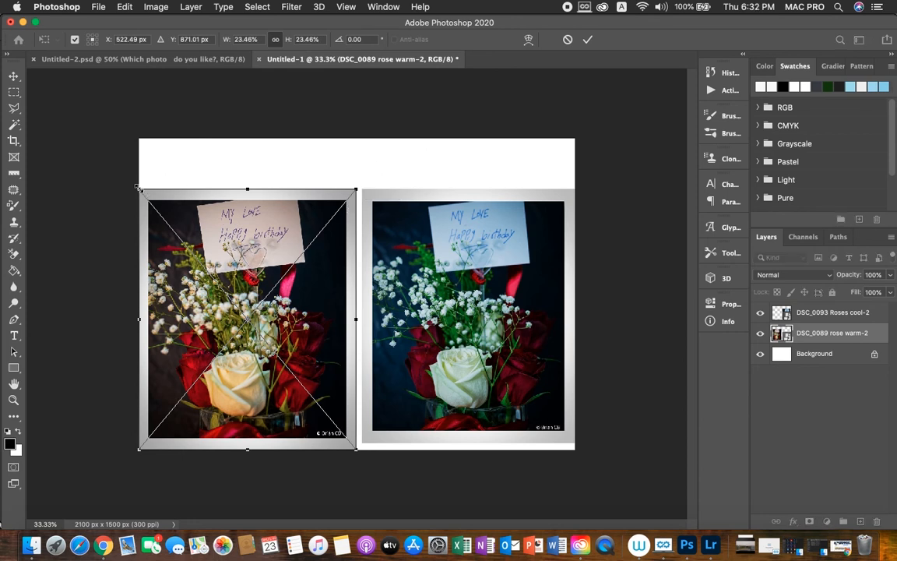
drag(137, 187, 151, 183)
key(Up)
key(Up)
key(Up)
key(Up)
key(Up)
key(Up)
key(Up)
key(Up)
key(Up)
key(Up)
key(Up)
key(Up)
key(Up)
key(Up)
key(Up)
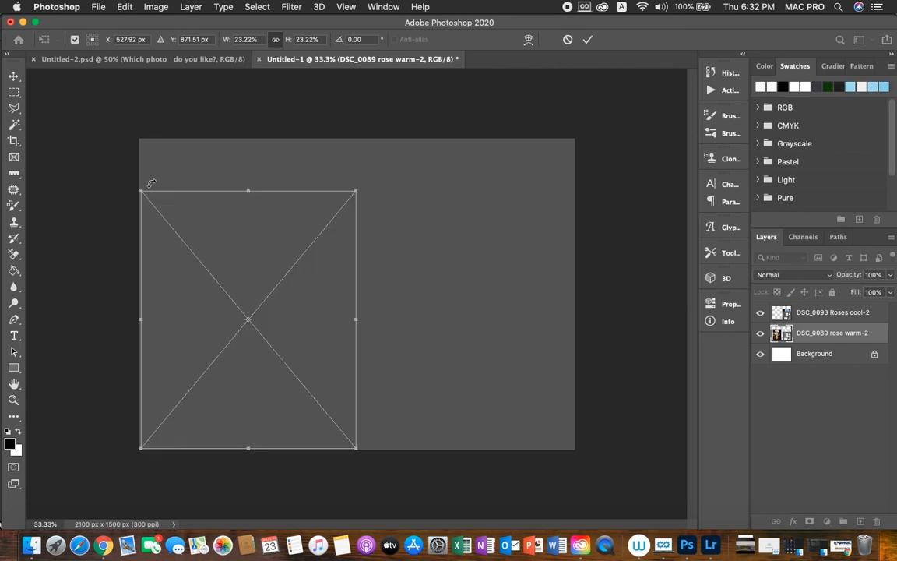
key(Up)
key(Up)
key(Up)
key(Up)
key(Up)
key(Up)
key(Up)
key(Up)
key(Up)
key(Up)
key(Up)
key(Up)
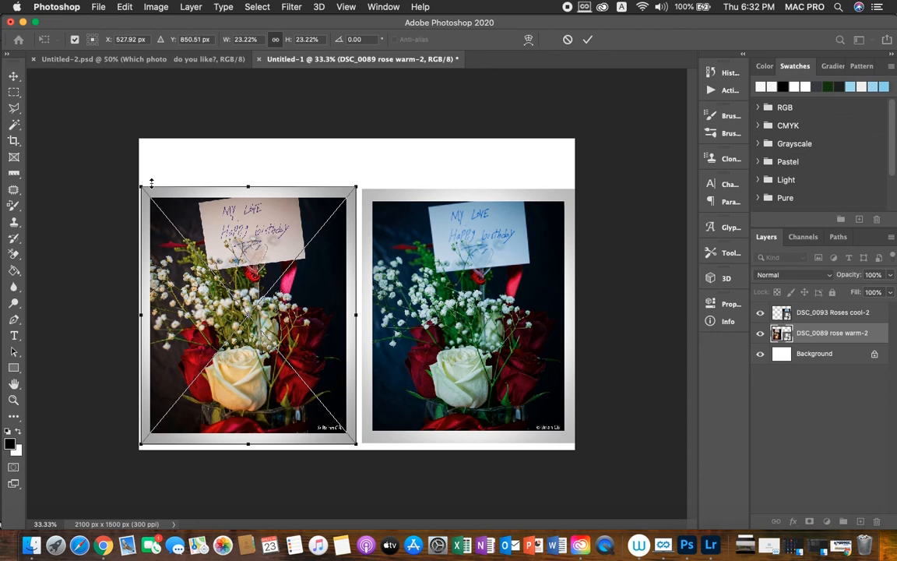
key(Up)
key(Up)
key(Up)
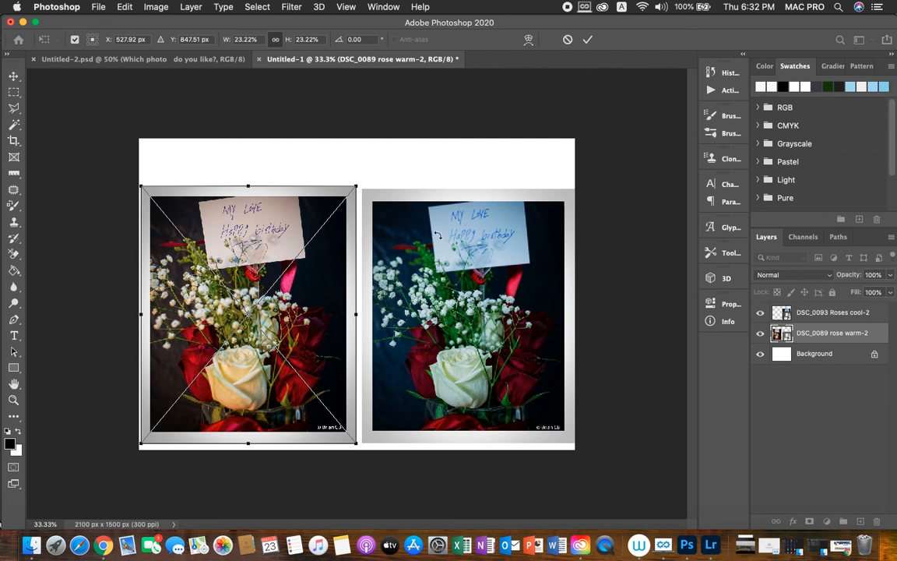
key(Up)
key(Up)
key(Up)
key(Up)
key(Up)
key(Up)
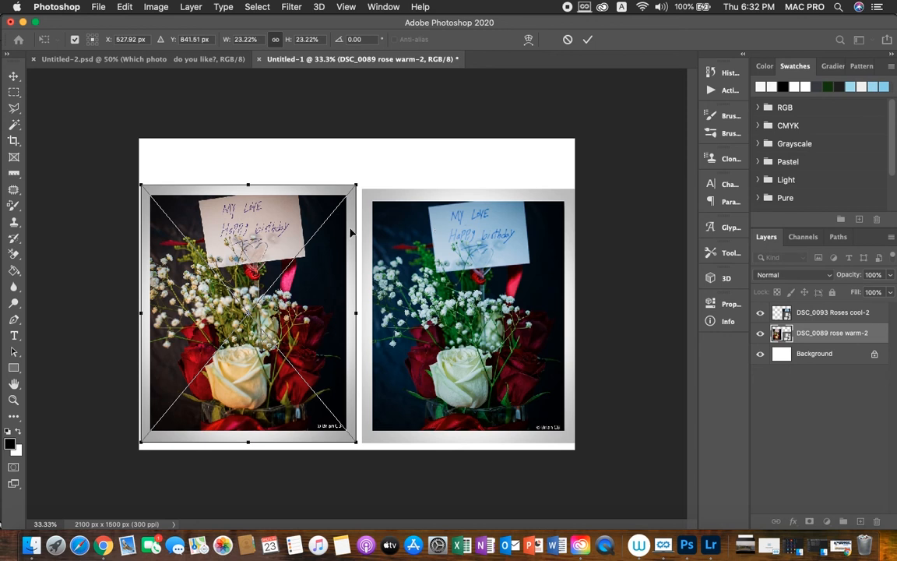
Scale the warm photo to about 22.9%, matching the cool photo's height, and move it 15 px to the right
drag(247, 184, 249, 187)
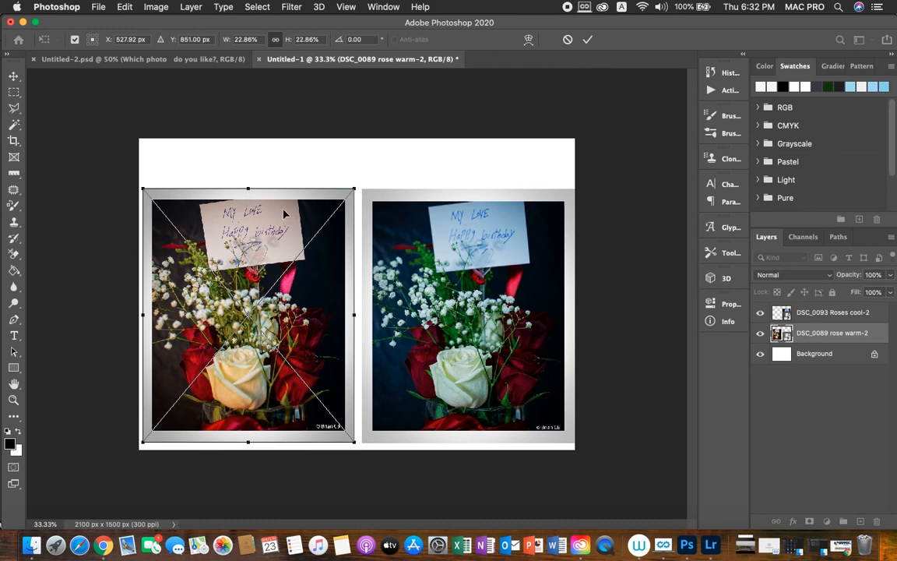
key(Right)
key(Right)
key(Right)
key(Right)
key(Right)
key(Right)
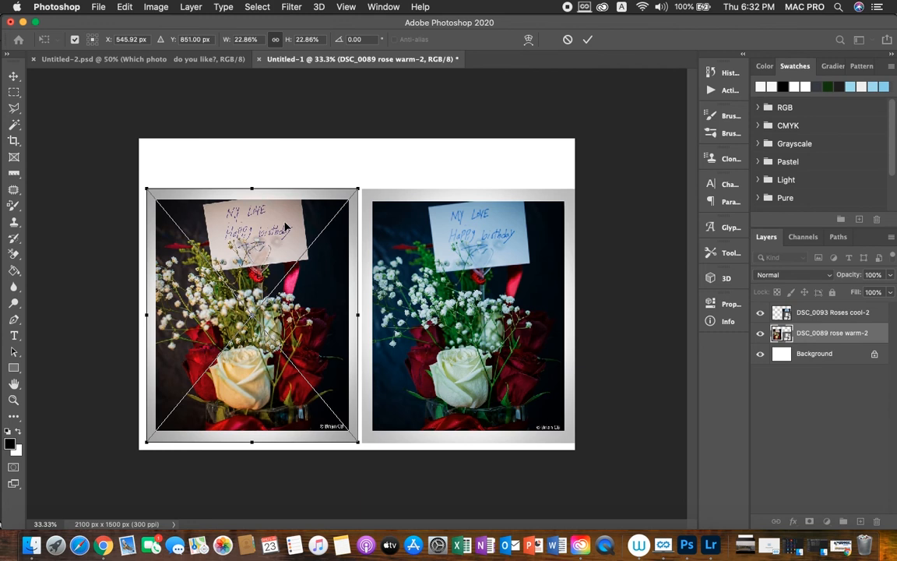
key(Right)
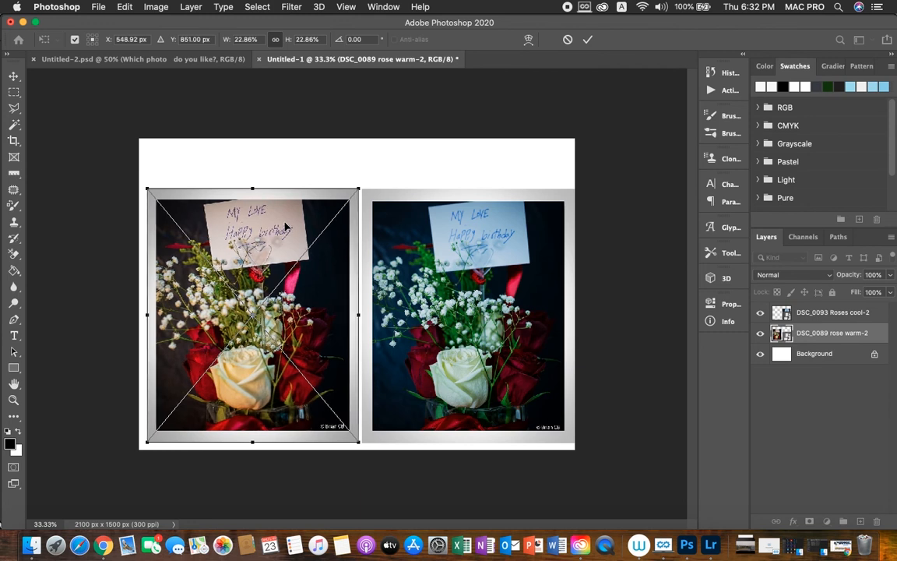
key(Left)
key(Left)
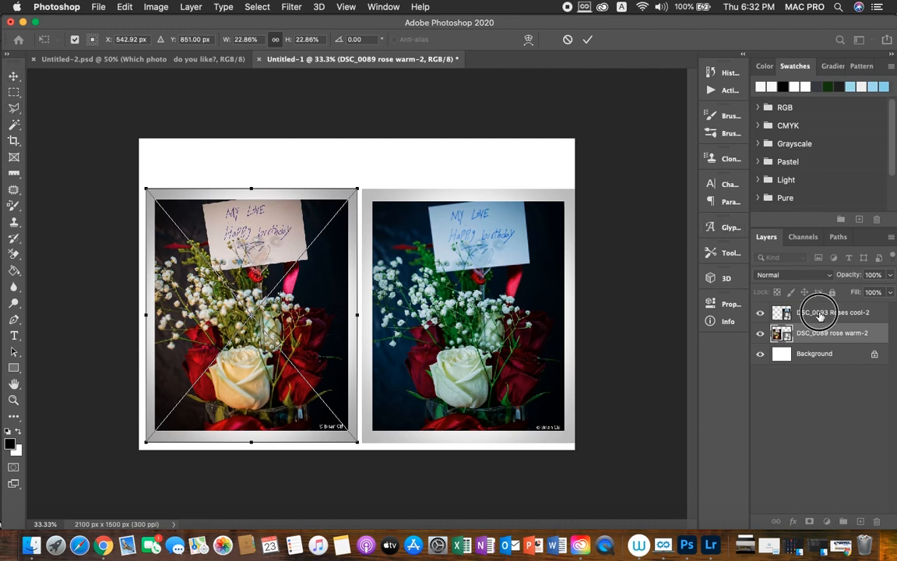
Apply the warm photo's transform and shift the cool photo left until it meets the warm photo's right edge
click(451, 310)
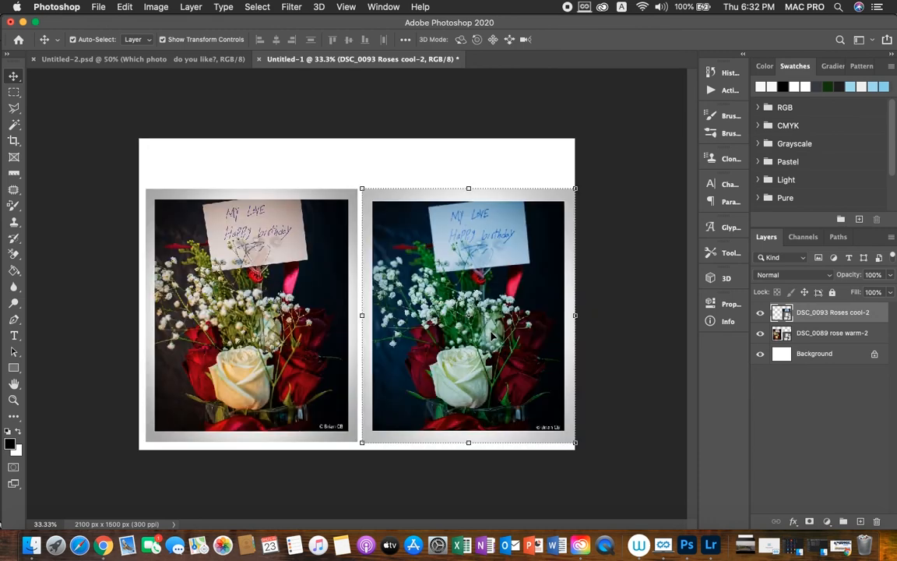
key(Left)
key(Left)
key(Left)
key(Left)
key(Left)
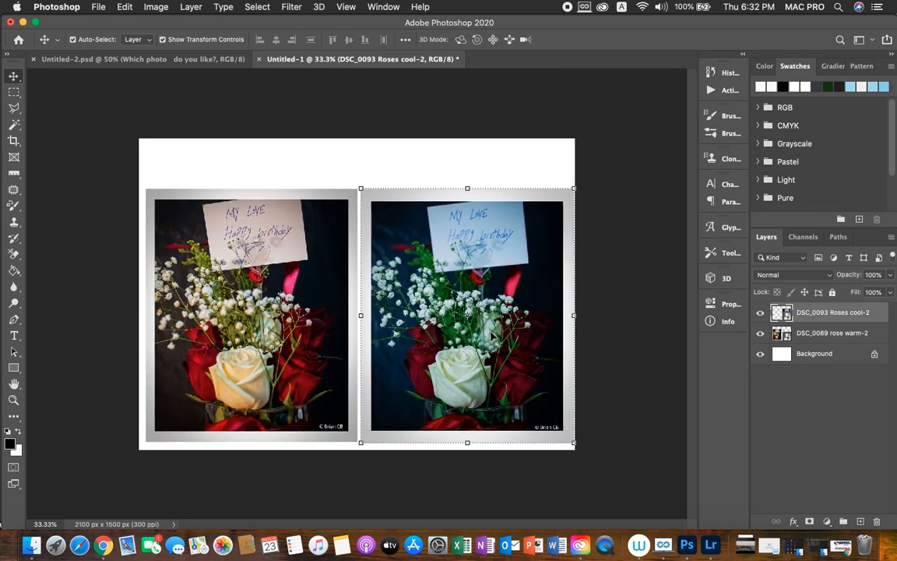
key(Left)
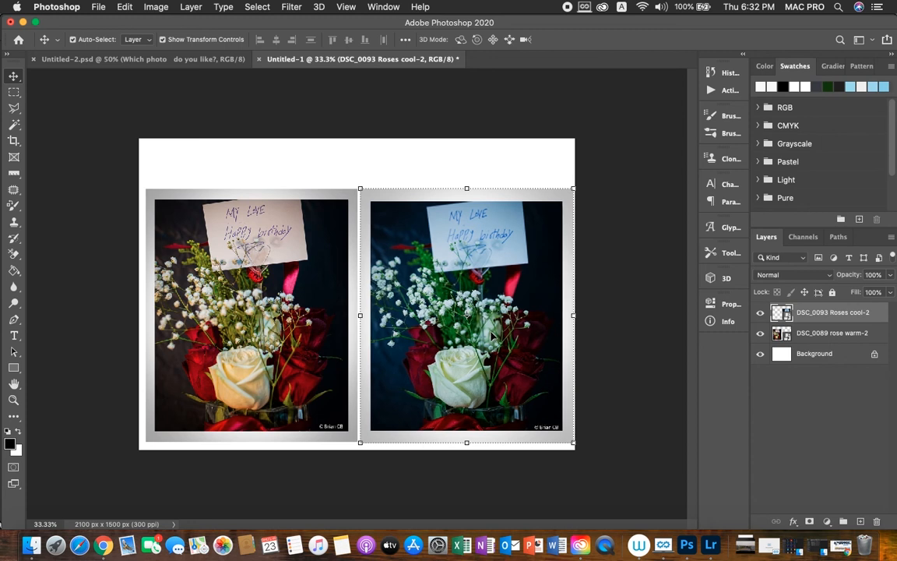
key(Left)
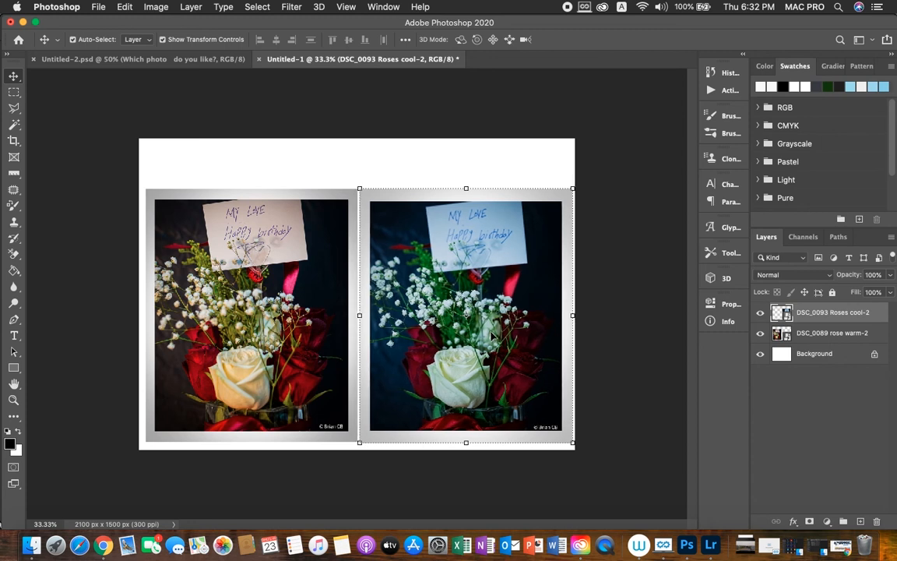
key(Left)
key(Left)
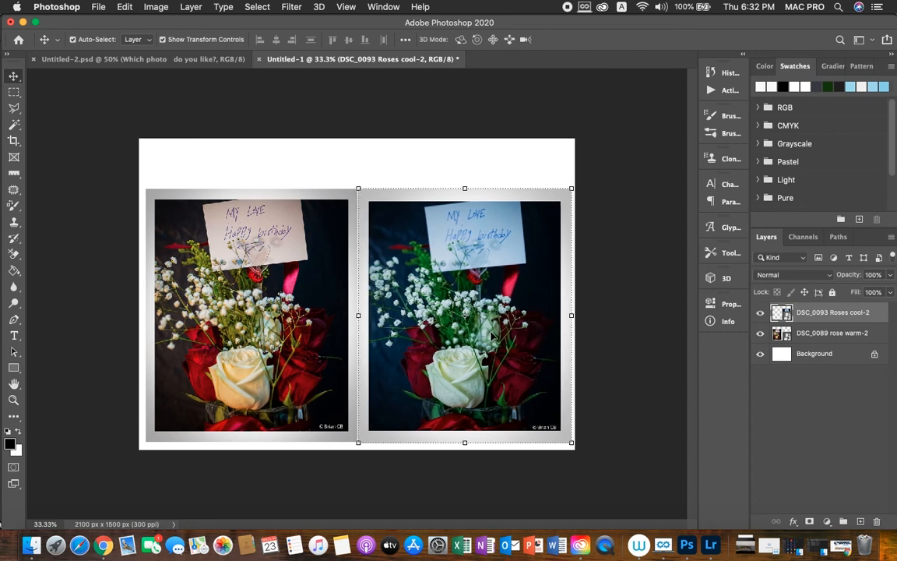
key(Left)
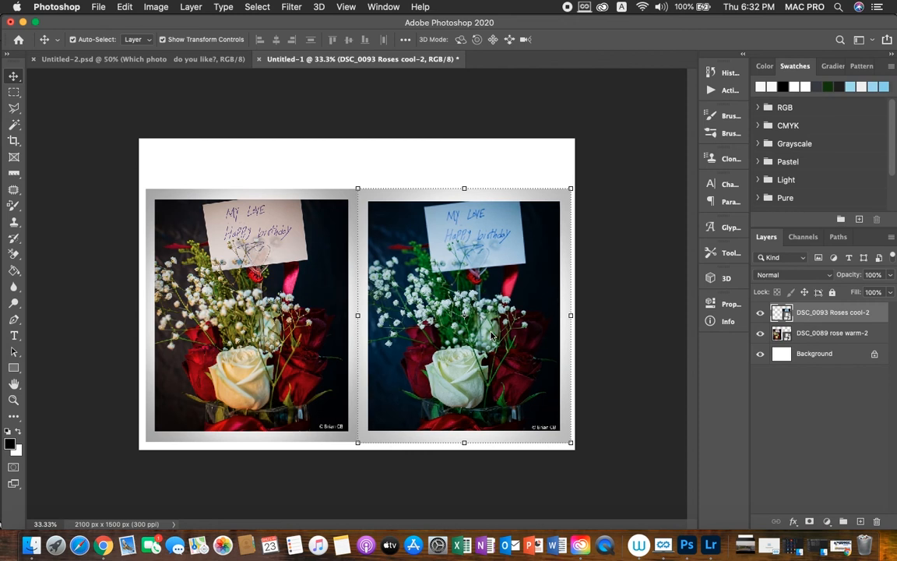
click(779, 340)
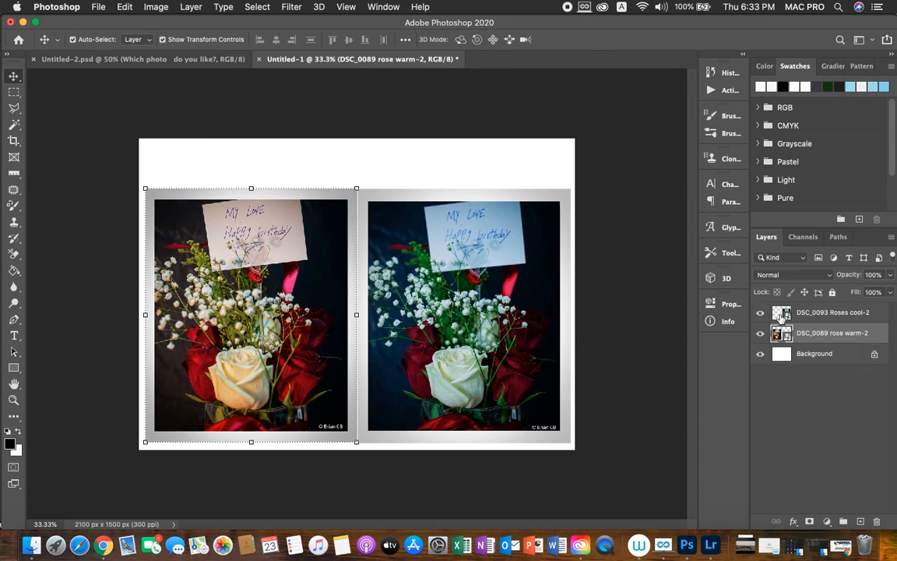
click(429, 305)
drag(468, 278, 467, 279)
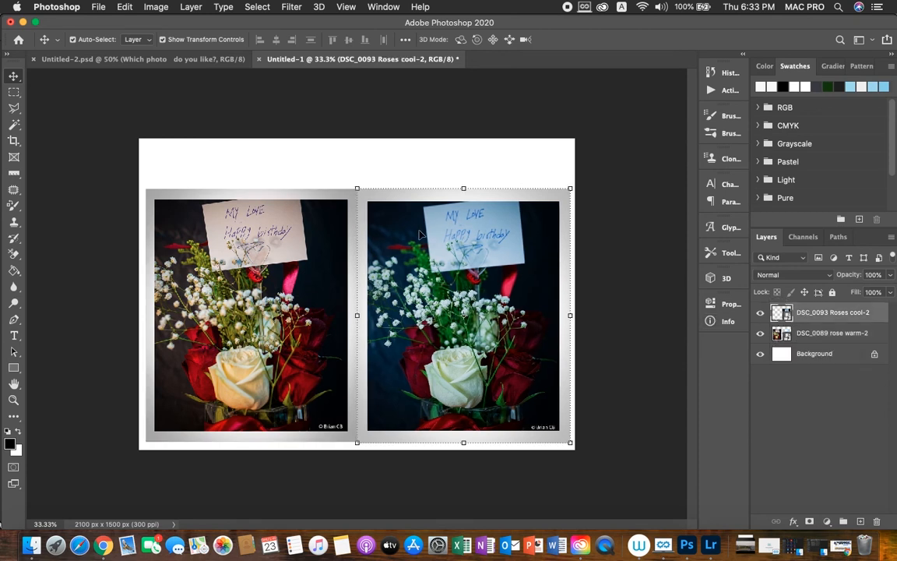
Crop the canvas to the outer edges of the two photos, at about 2045 x 1225 px
click(14, 140)
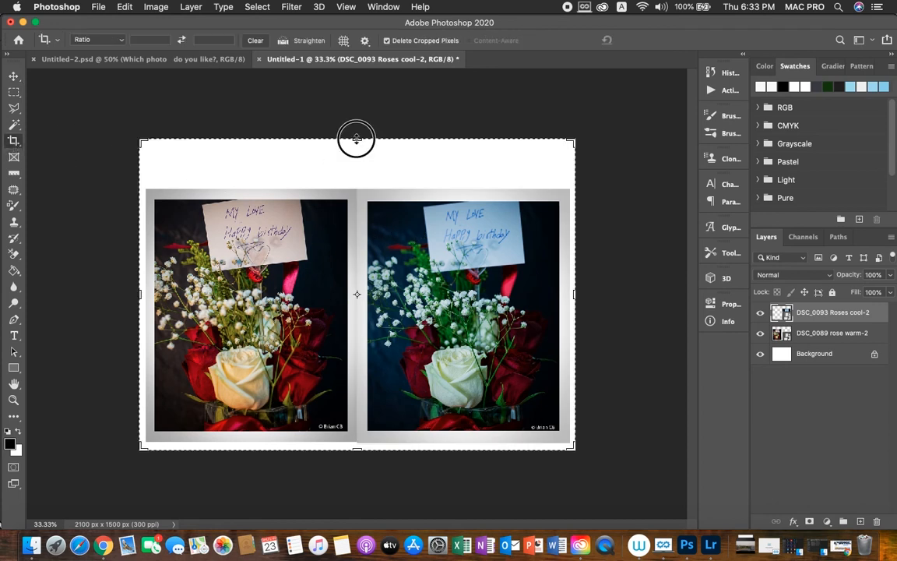
drag(356, 138, 362, 166)
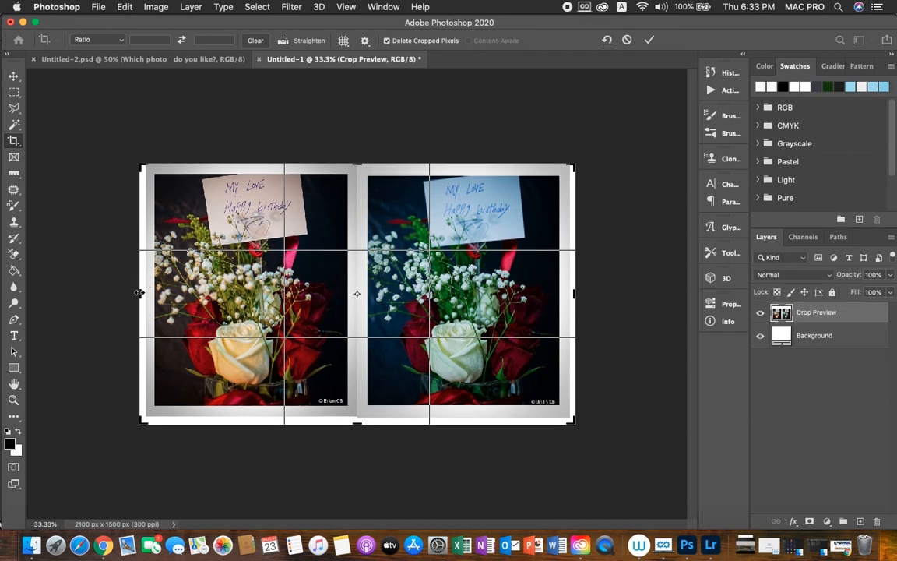
drag(141, 291, 145, 290)
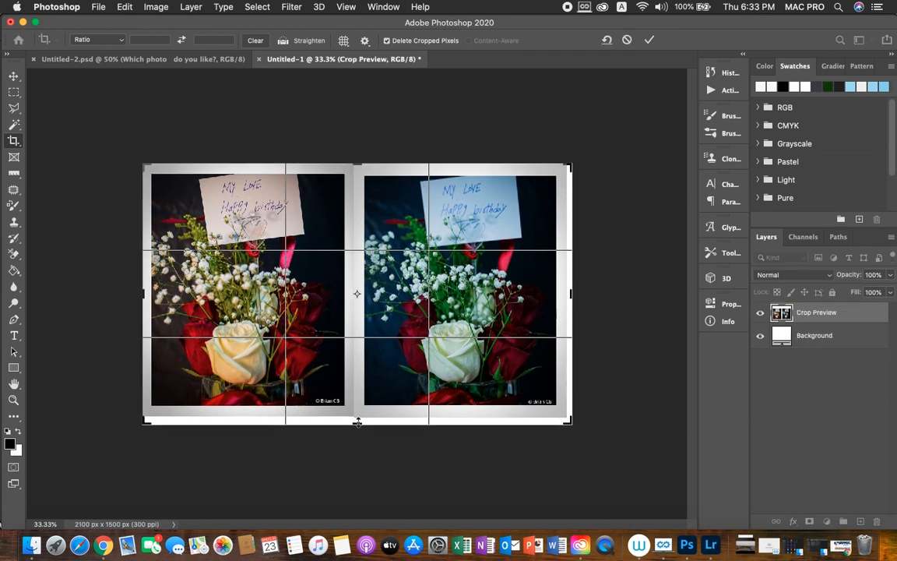
drag(357, 421, 356, 417)
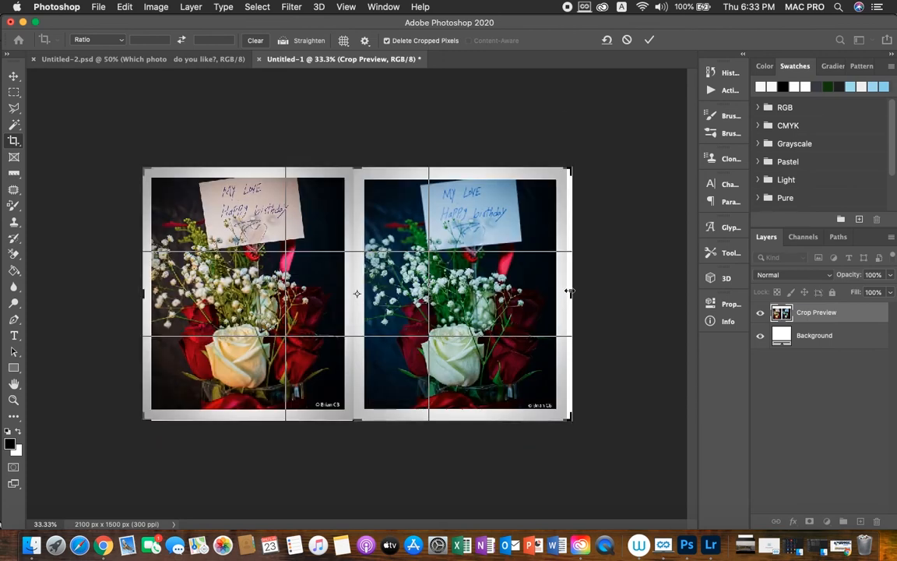
drag(569, 290, 585, 314)
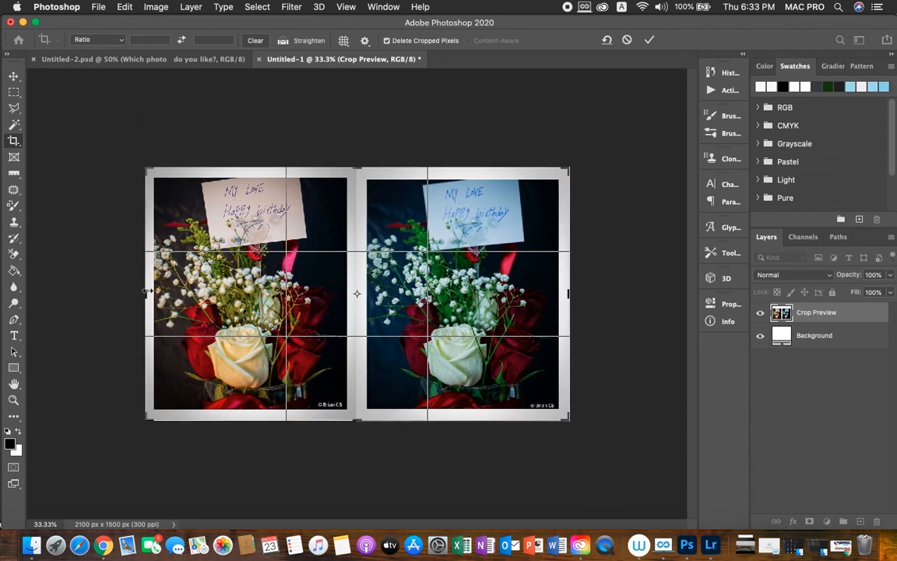
drag(147, 291, 178, 335)
key(Return)
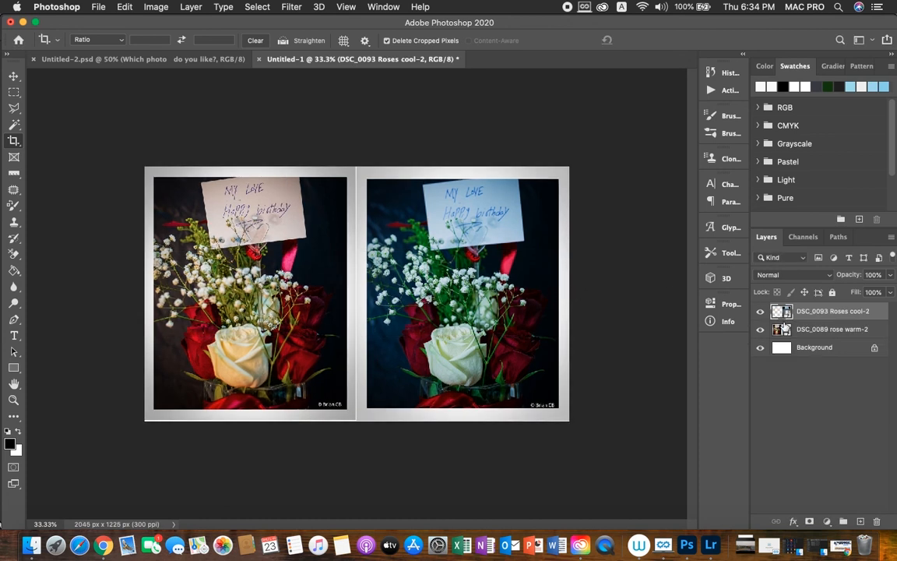
click(499, 317)
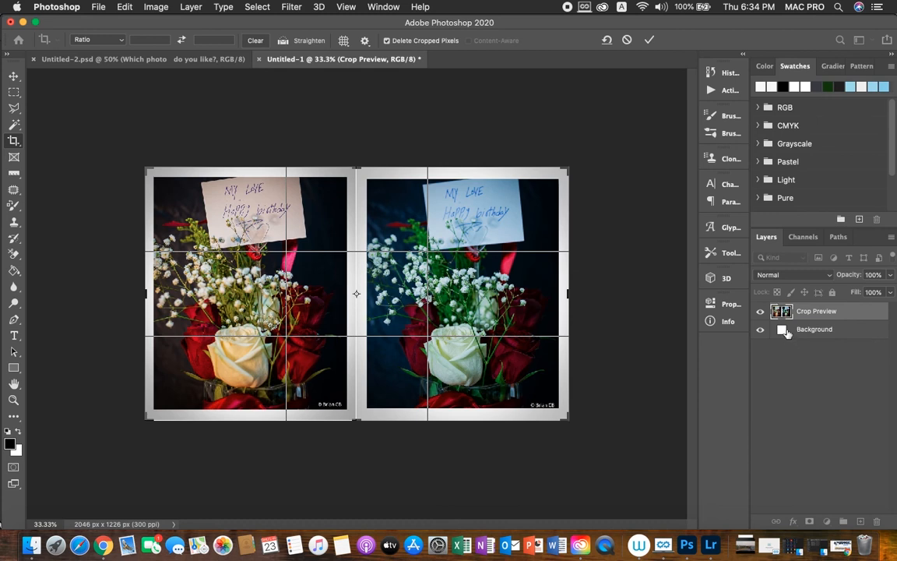
click(652, 41)
Nudge the cool photo 3 px left to close the seam with the warm photo
click(15, 74)
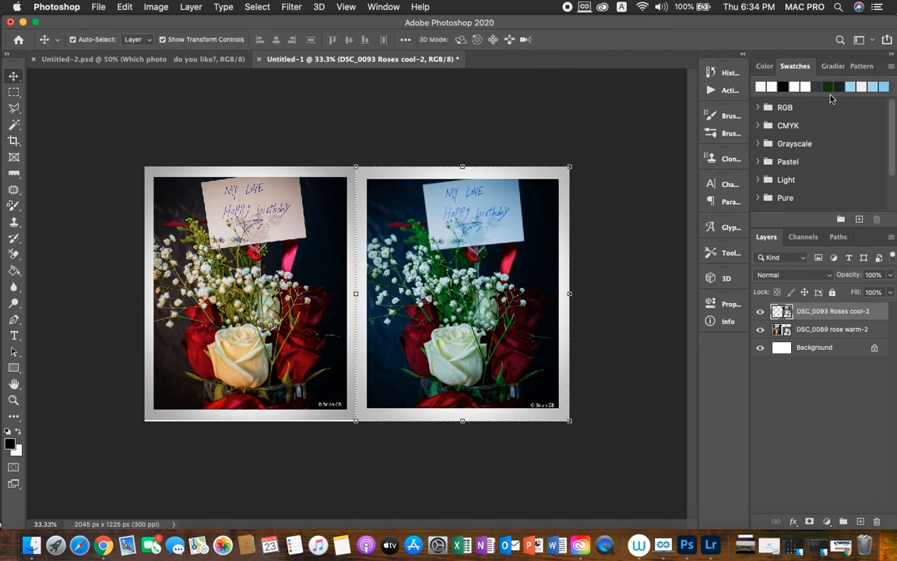
key(Left)
key(Left)
key(Left)
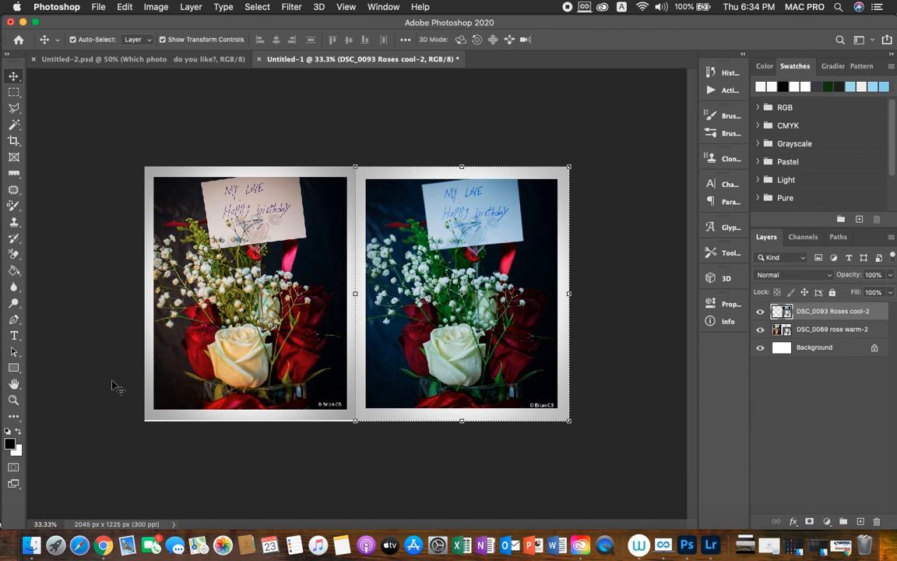
Crop the canvas again to about 2014 x 1220 px, trimming the white strip below the photos and the outer side
click(14, 142)
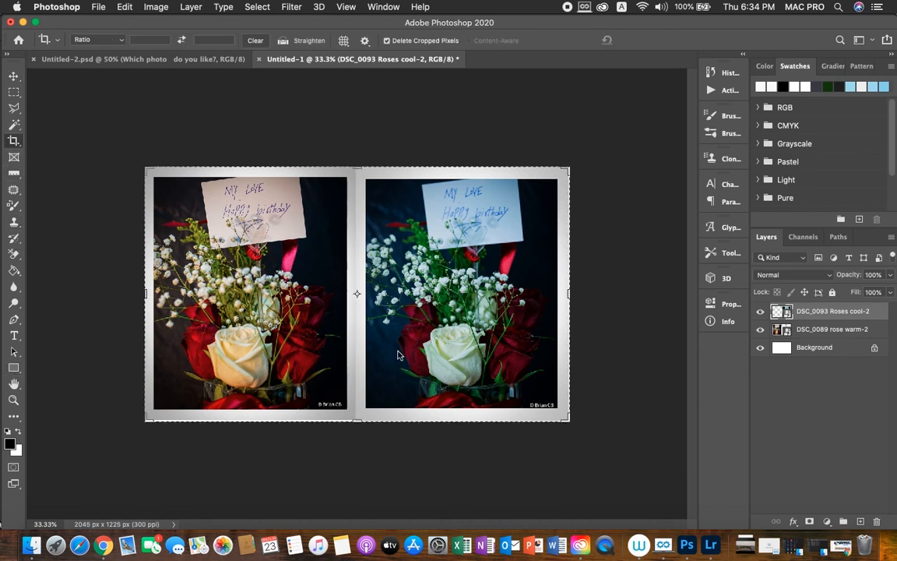
drag(355, 418, 365, 420)
drag(566, 292, 567, 292)
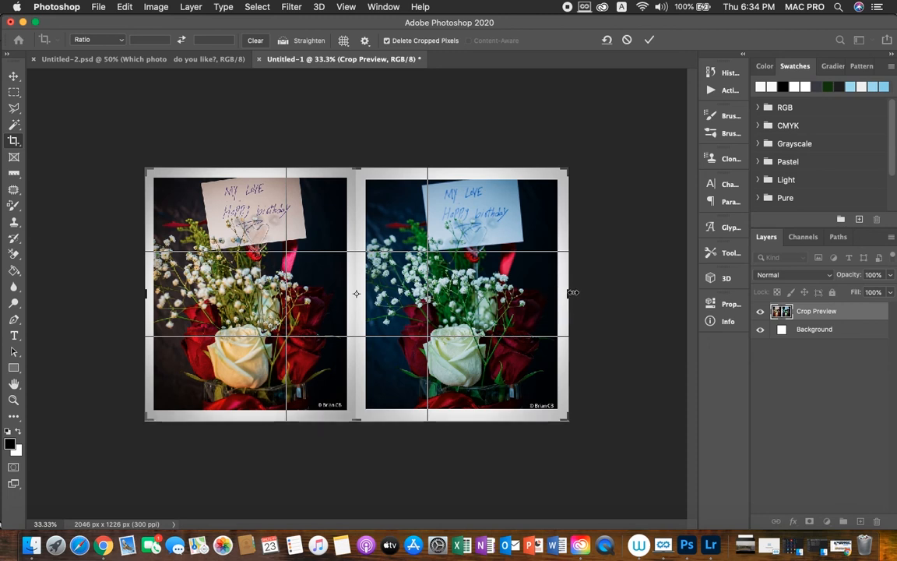
drag(570, 292, 566, 292)
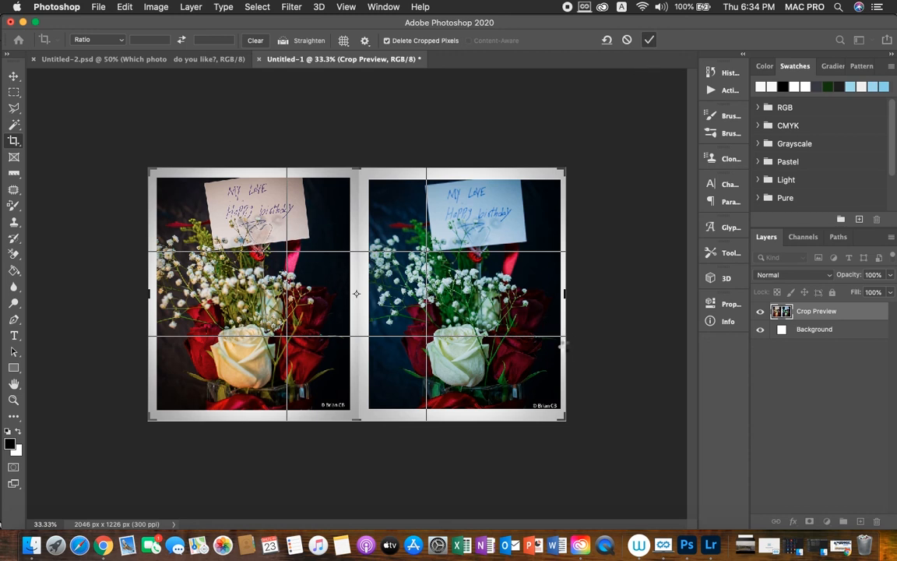
key(Return)
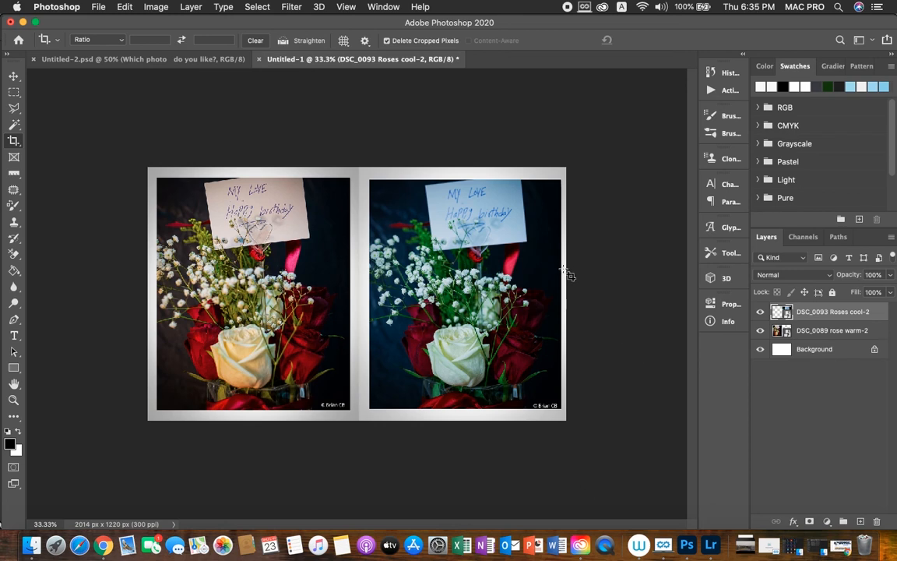
Save the comparison on the computer as YT Thumbnail2.psd in the Flower Editing folder, with Maximize Compatibility on
key(super+s)
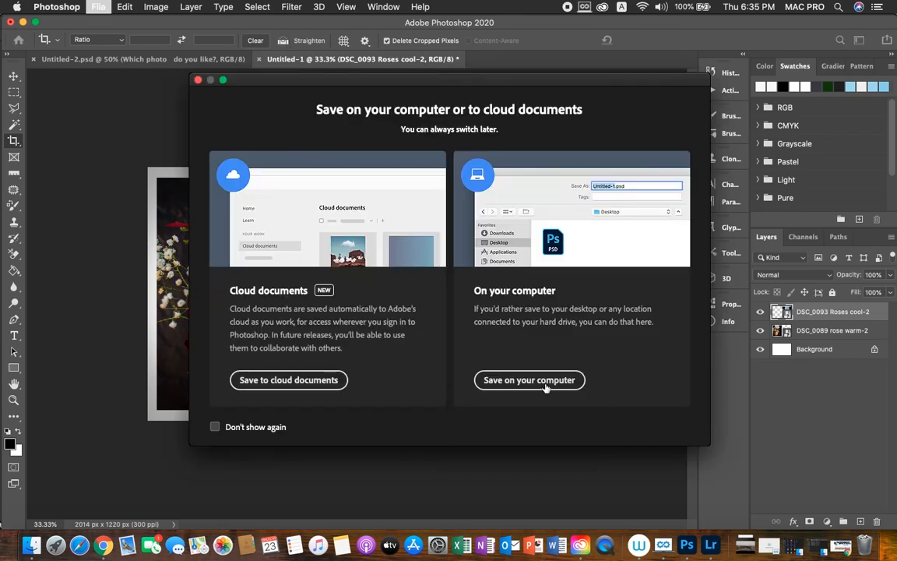
click(545, 382)
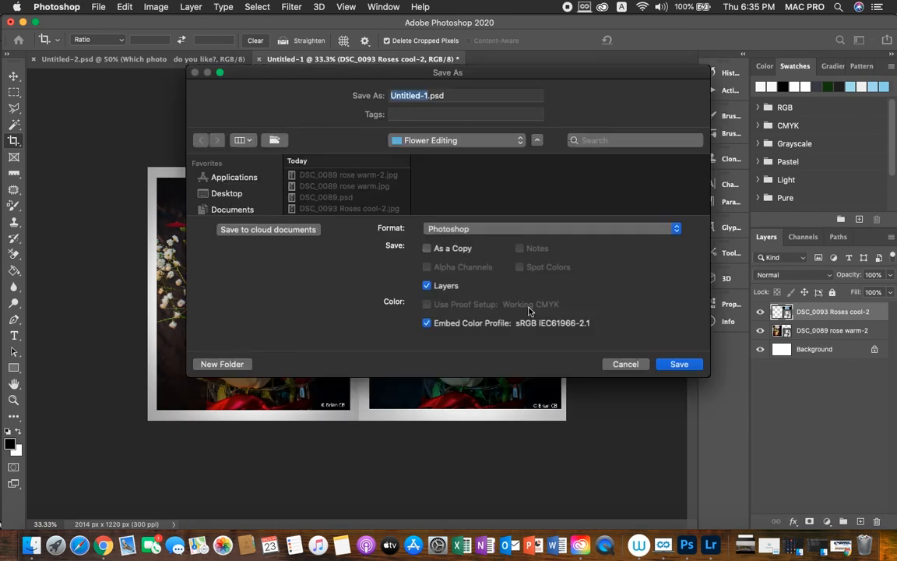
click(428, 97)
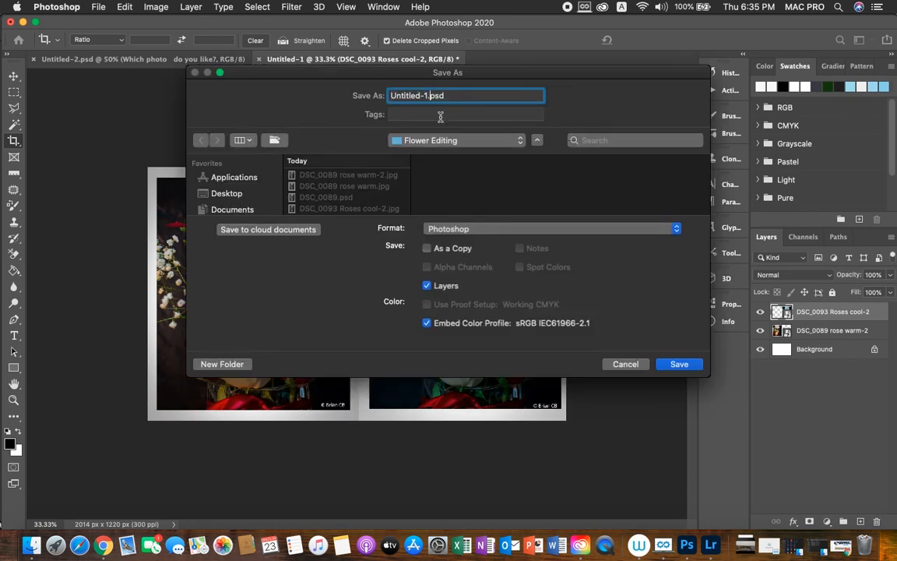
key(BackSpace)
key(BackSpace)
key(BackSpace)
key(BackSpace)
key(BackSpace)
key(BackSpace)
key(BackSpace)
key(BackSpace)
key(BackSpace)
text(YT Thumbnail2)
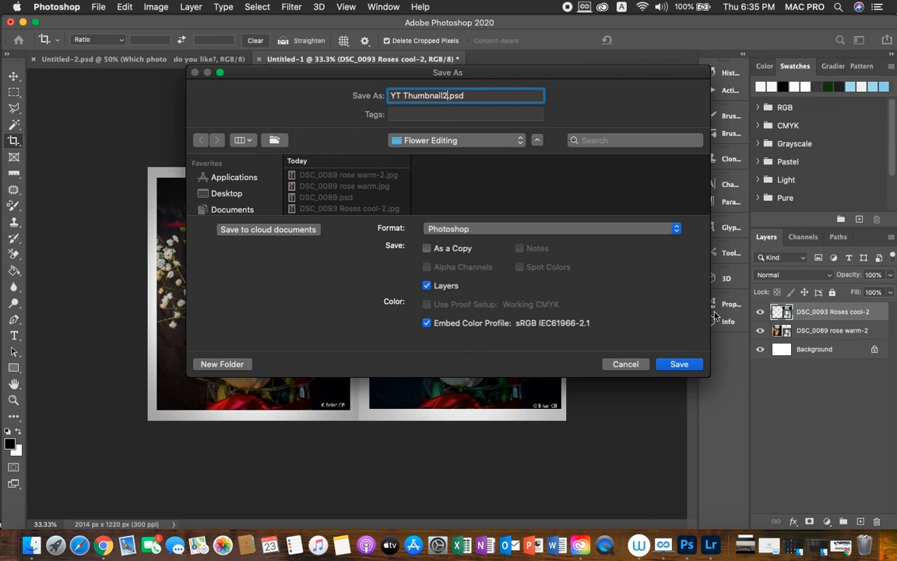
key(Return)
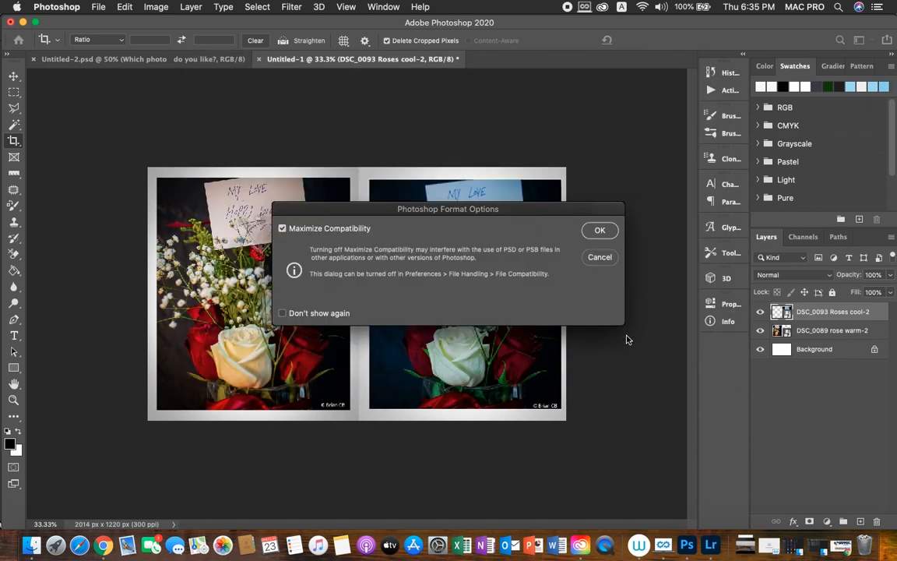
click(599, 231)
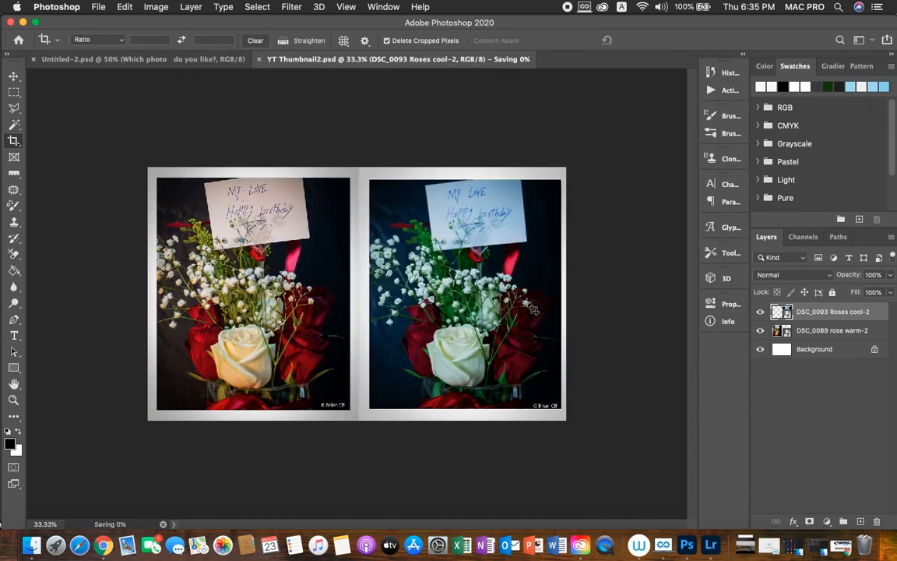
Add a white letter "A" in the dark upper corner of the warm photo, beside the card, and save the document
click(13, 401)
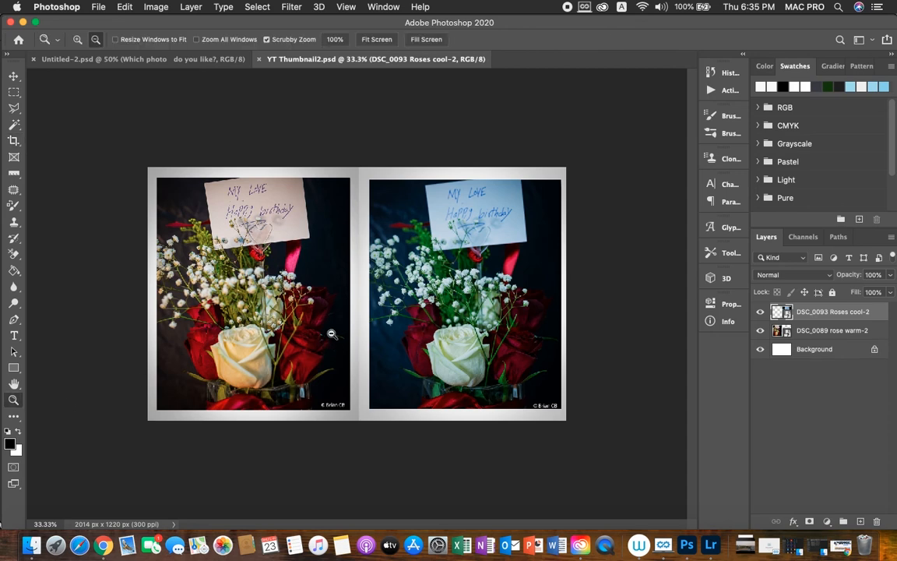
drag(293, 343, 284, 302)
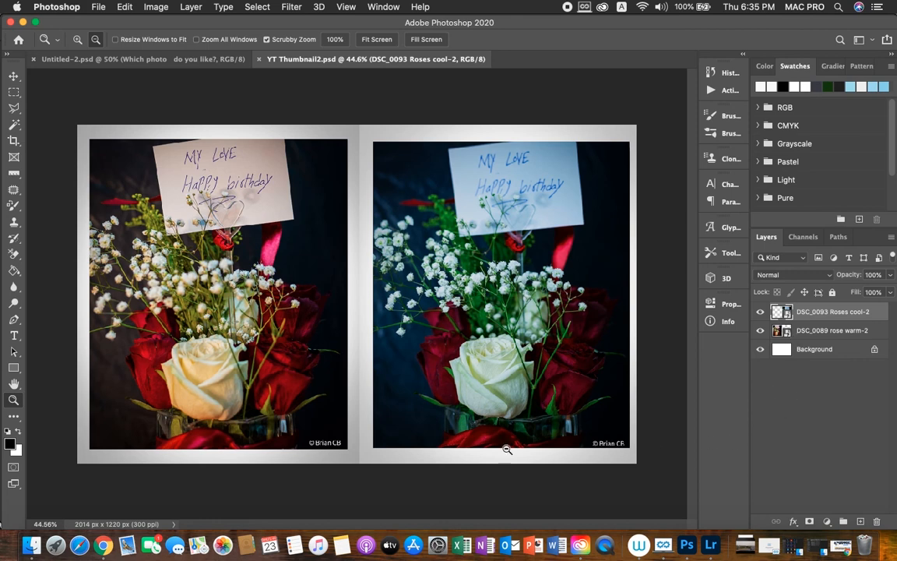
key(t)
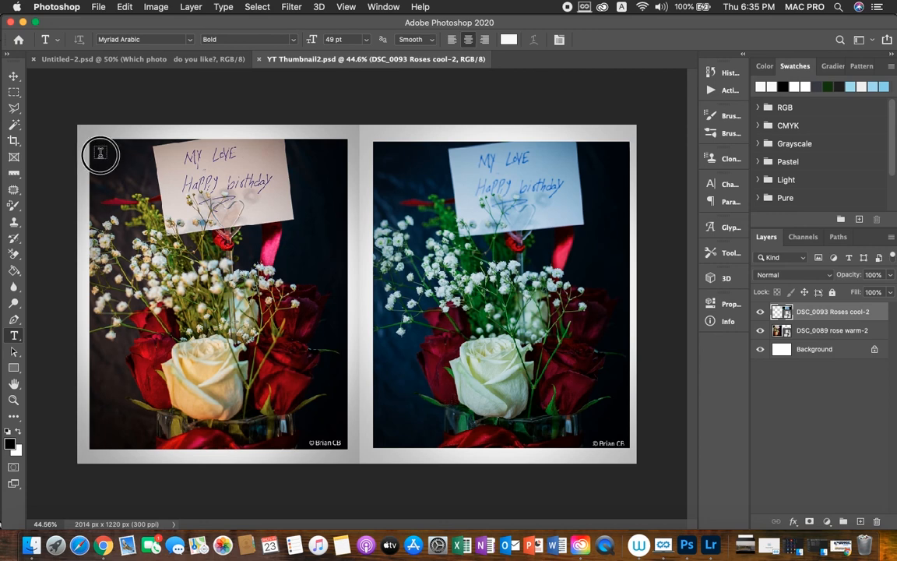
drag(98, 153, 134, 172)
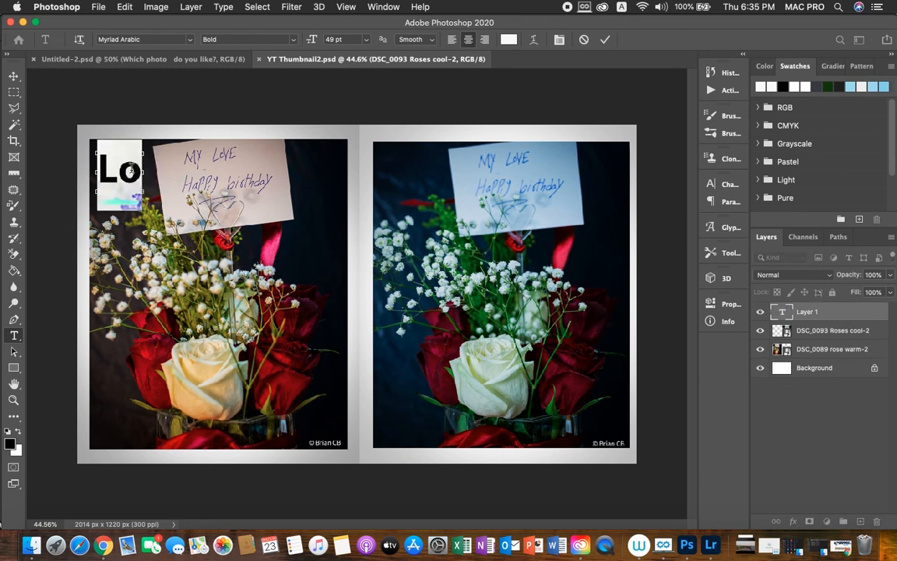
key(BackSpace)
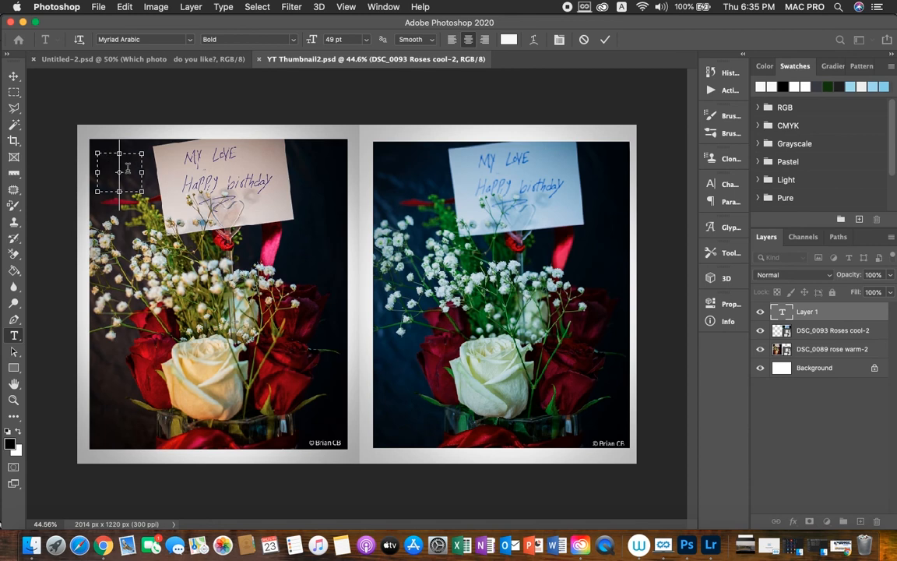
text(A)
key(Escape)
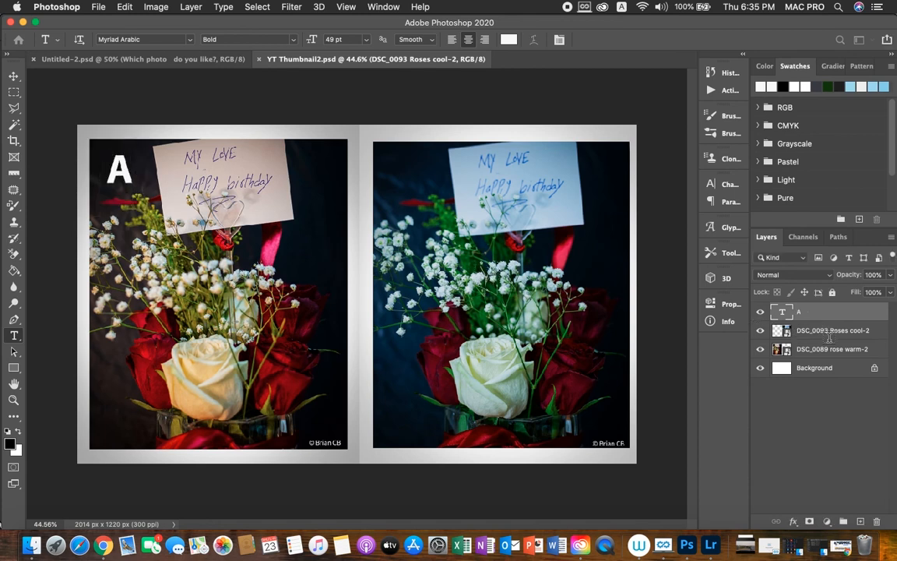
key(super+s)
Duplicate the "A" text layer
click(14, 76)
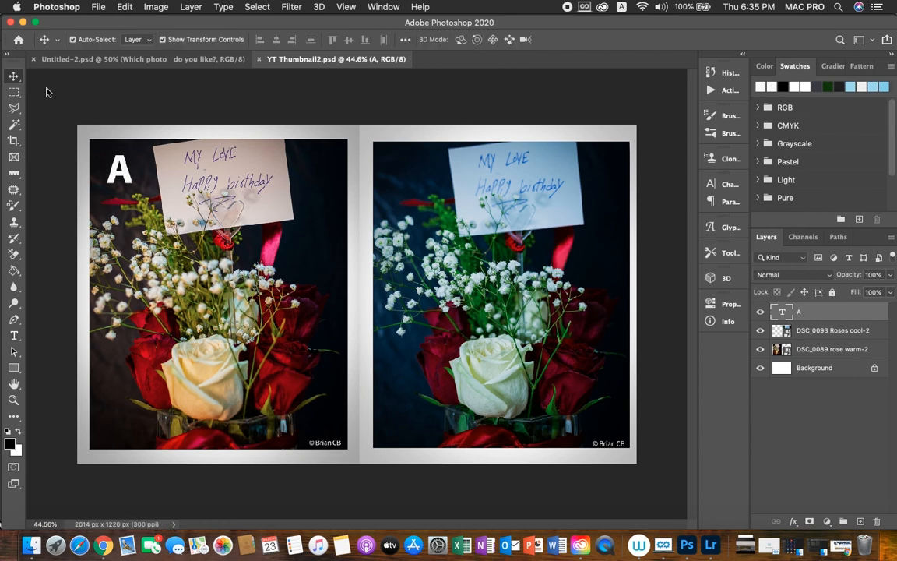
click(46, 88)
click(804, 333)
key(v)
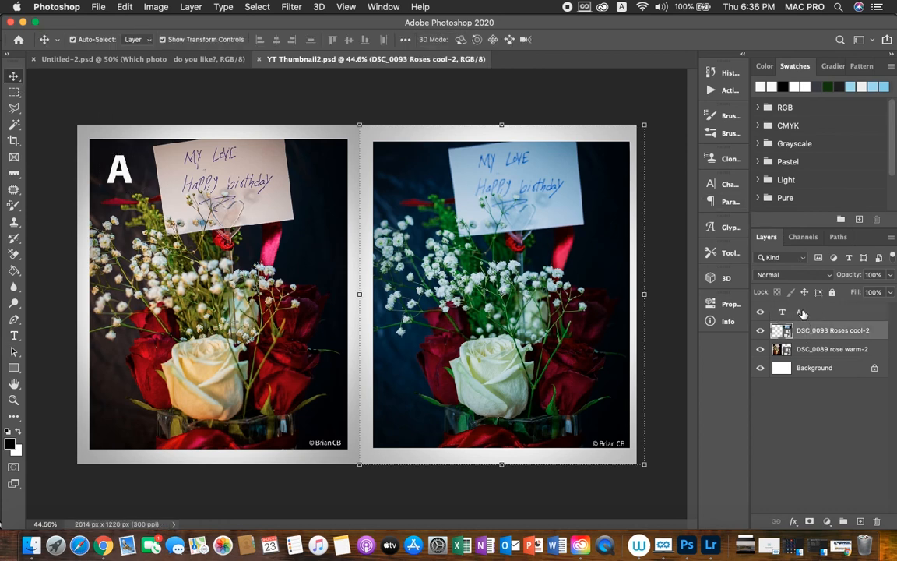
click(782, 310)
key(super+j)
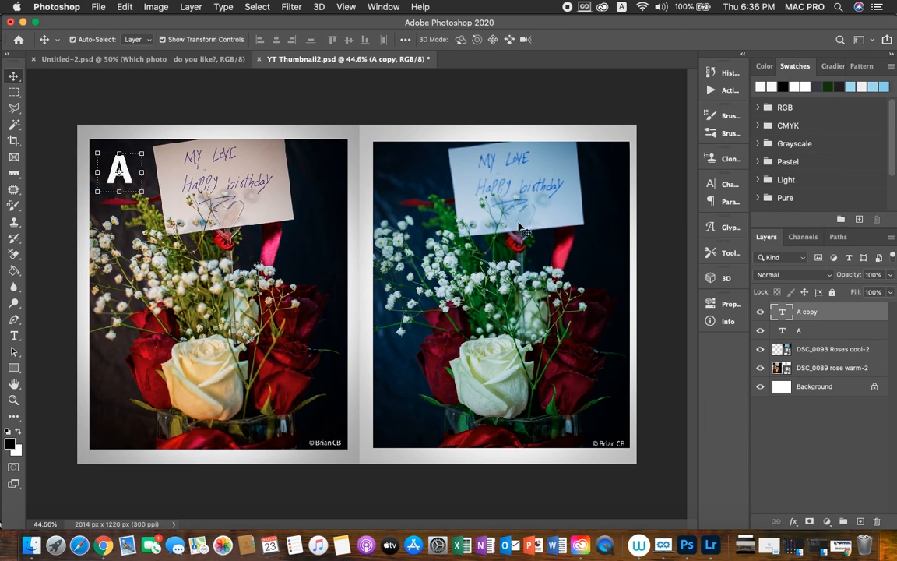
Try to move the duplicated "A" across onto the cool photo and undo the move
key(Right)
key(Right)
key(Right)
key(Right)
key(Right)
key(Right)
key(Right)
key(Right)
key(Right)
key(Right)
key(Right)
key(Right)
key(Right)
key(Right)
key(Right)
key(Right)
key(Right)
key(Right)
key(Right)
key(Right)
key(Right)
key(Right)
key(Right)
key(Right)
key(Right)
key(Right)
key(Right)
key(Right)
key(Right)
key(Right)
key(Right)
key(Right)
key(Right)
key(Right)
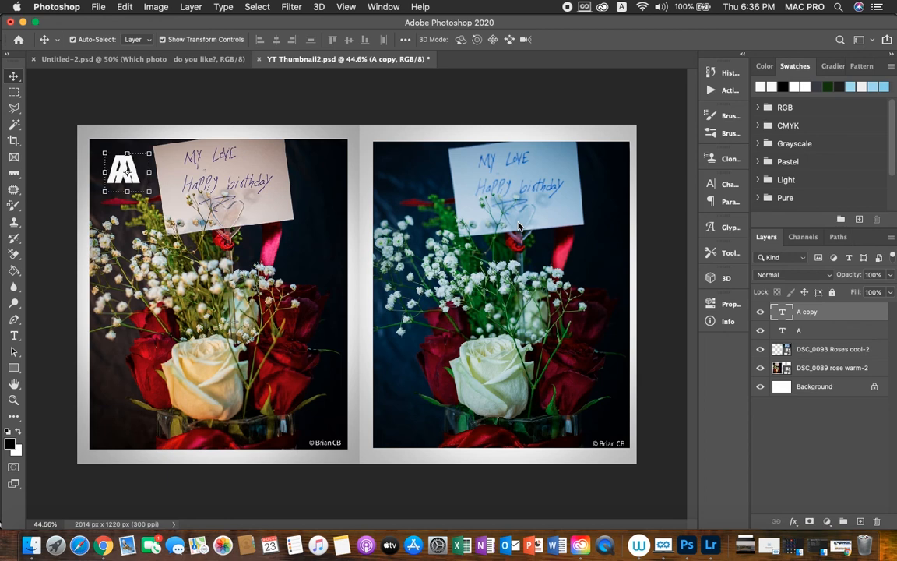
key(Right)
key(Right)
key(Right)
key(Right)
key(Right)
key(Right)
key(Right)
key(Right)
key(Right)
key(Right)
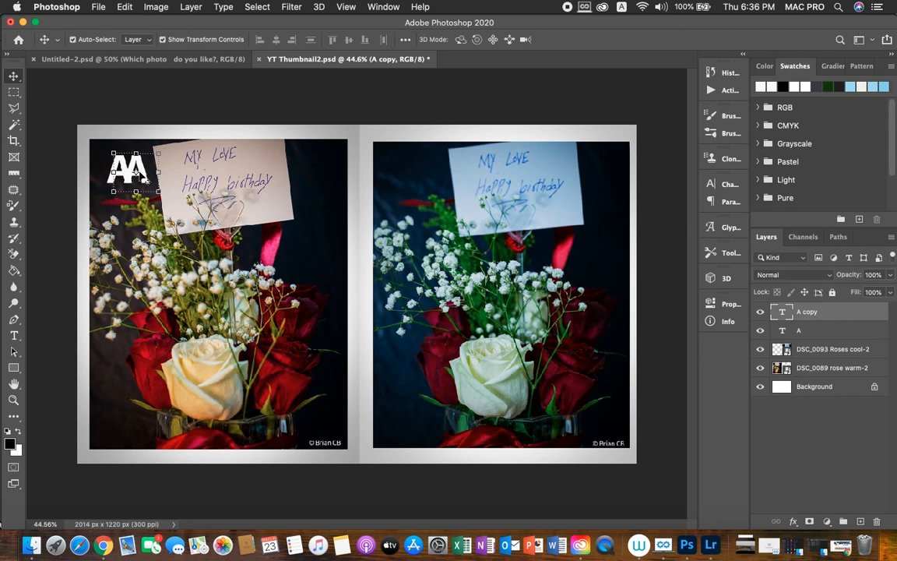
drag(137, 172, 405, 173)
drag(405, 173, 427, 229)
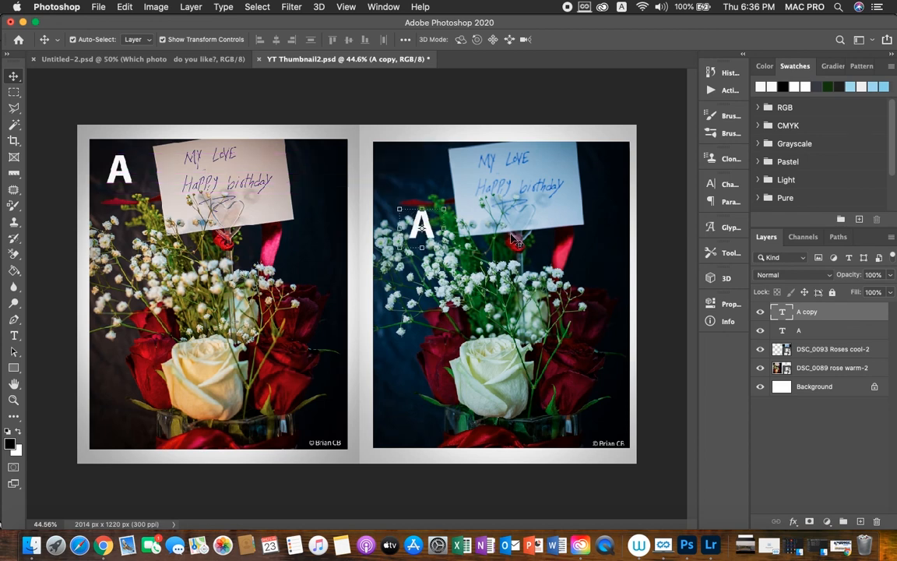
key(super+z)
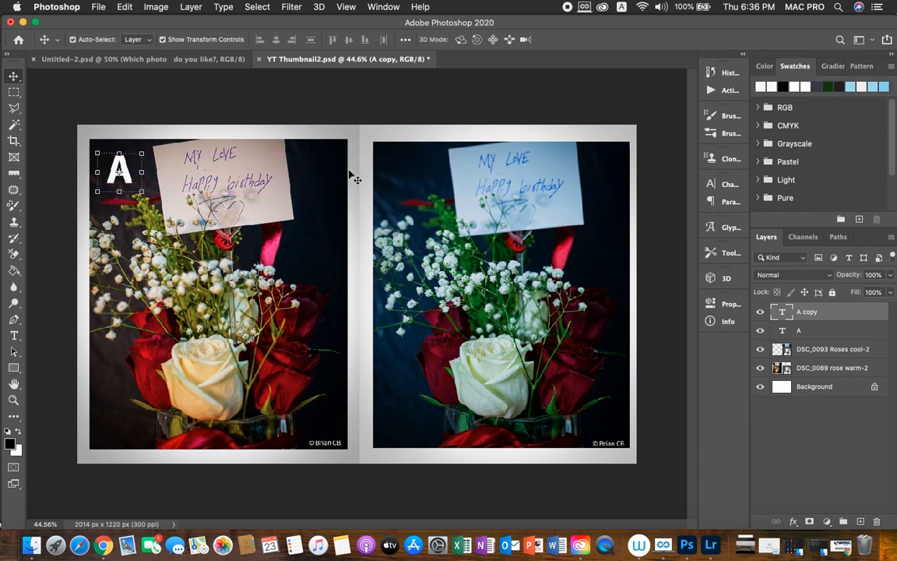
Move the duplicated "A" to the cool photo's dark upper corner beside the card, level with the first letter
drag(129, 170, 402, 172)
key(Right)
key(Right)
key(Right)
key(Right)
key(Right)
key(Right)
key(Right)
key(Right)
key(Right)
key(Right)
key(Right)
key(Right)
key(Right)
key(Right)
key(Right)
key(Right)
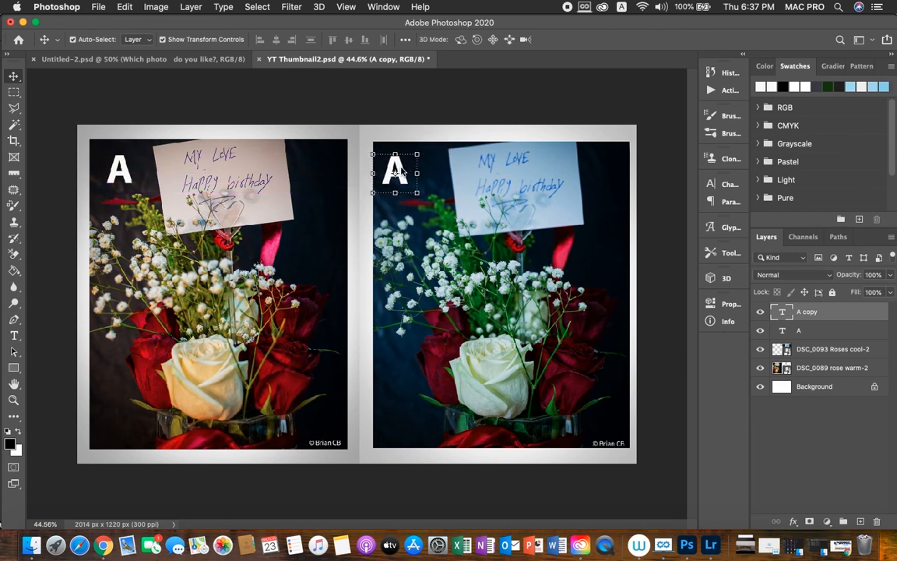
key(Right)
key(Right)
key(Right)
key(Right)
key(Right)
key(Right)
key(Right)
key(Right)
key(Right)
Change the letter on the cool photo to "B"
click(14, 334)
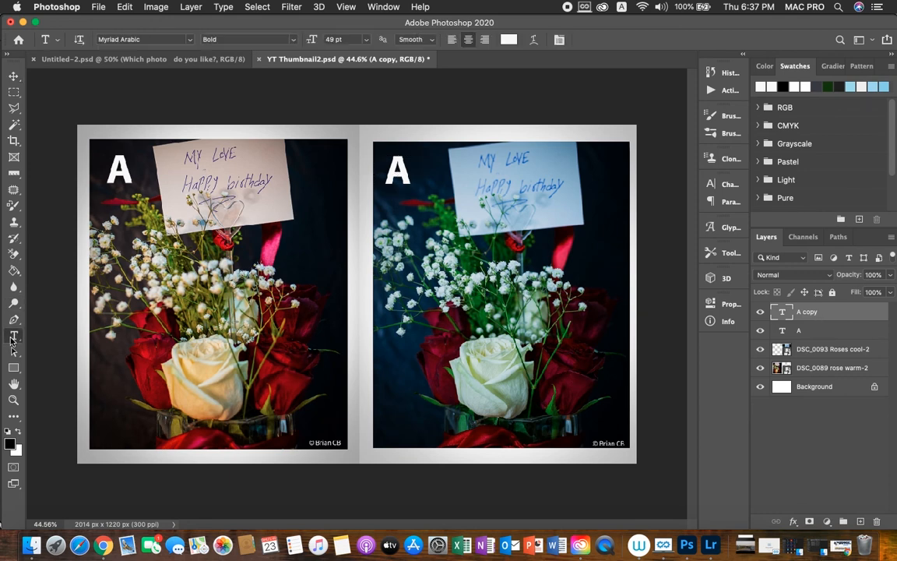
click(397, 171)
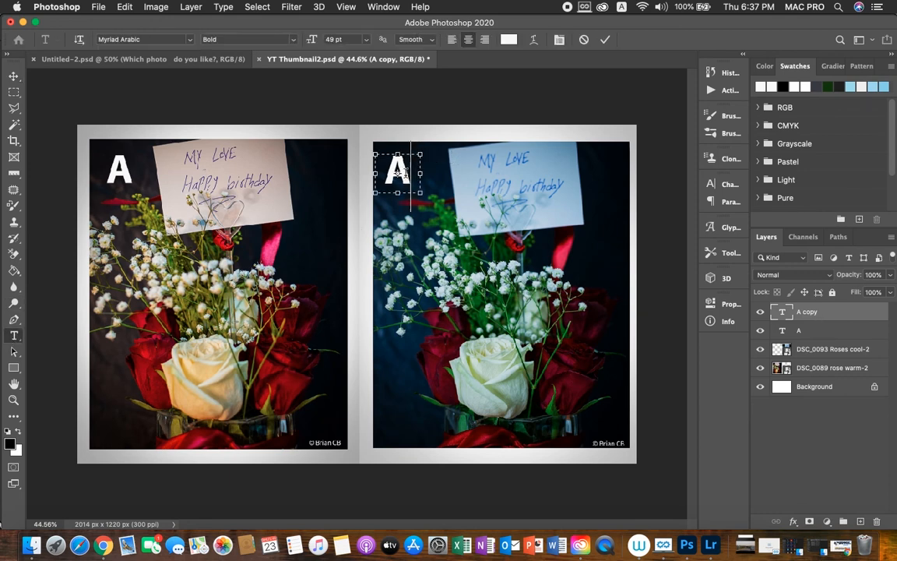
key(BackSpace)
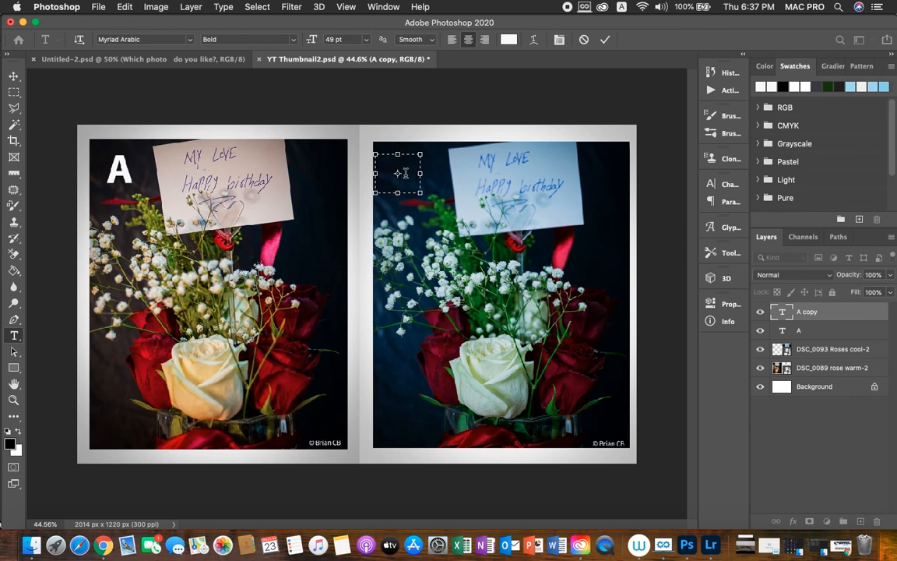
text(B)
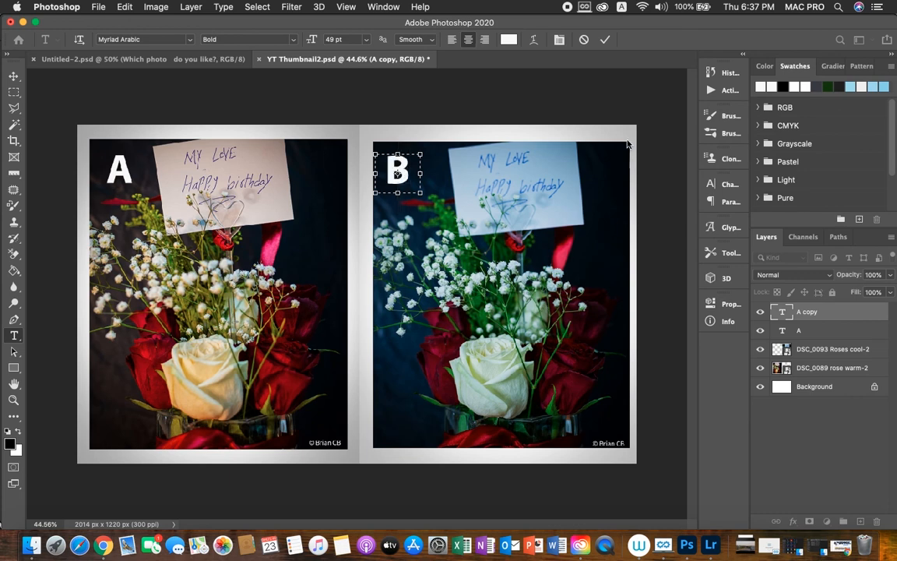
click(604, 39)
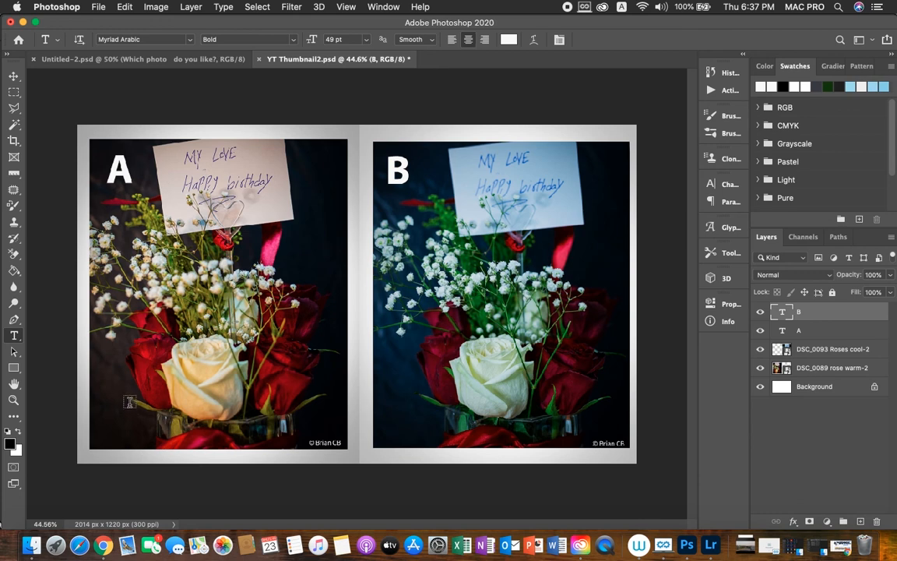
Draw a wide, shallow text box across the lower part of both photos and select its placeholder text layer
drag(179, 397, 551, 423)
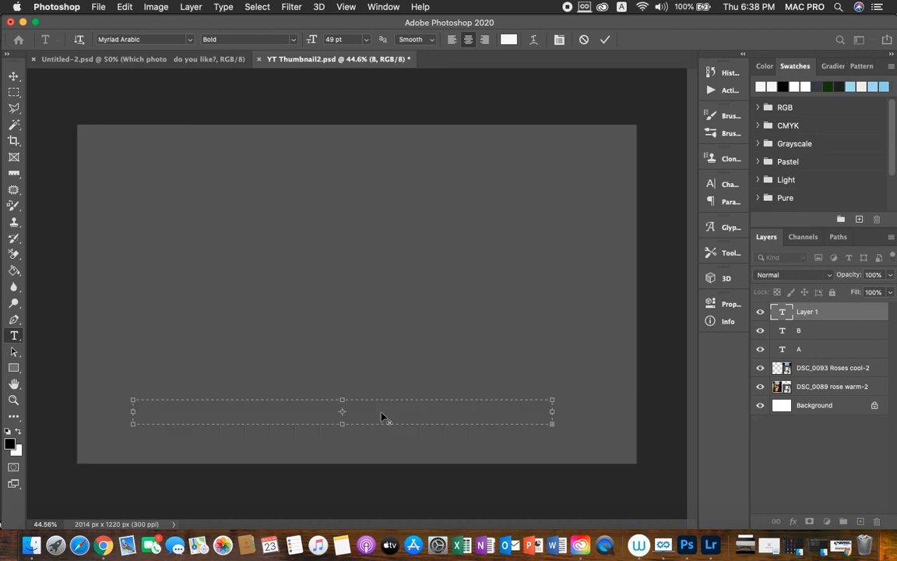
click(384, 409)
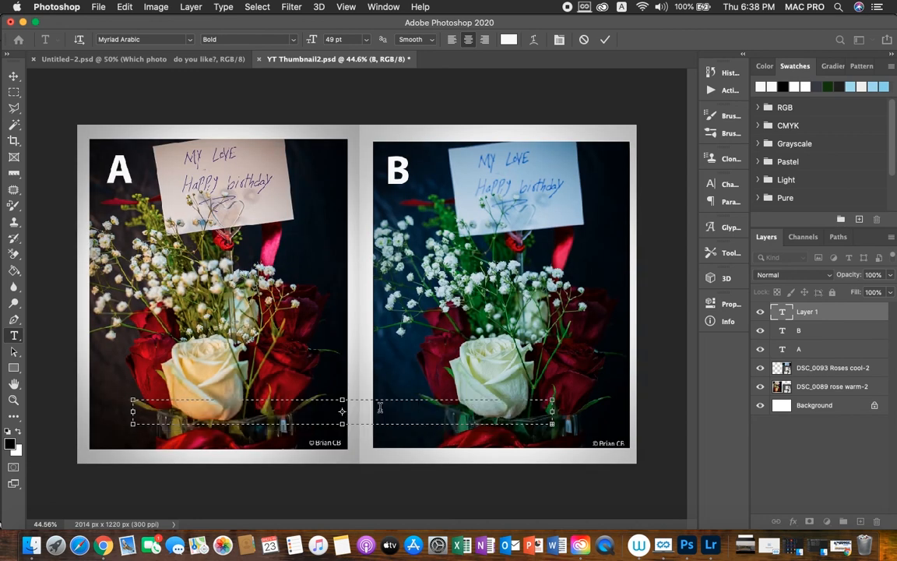
click(377, 410)
click(795, 331)
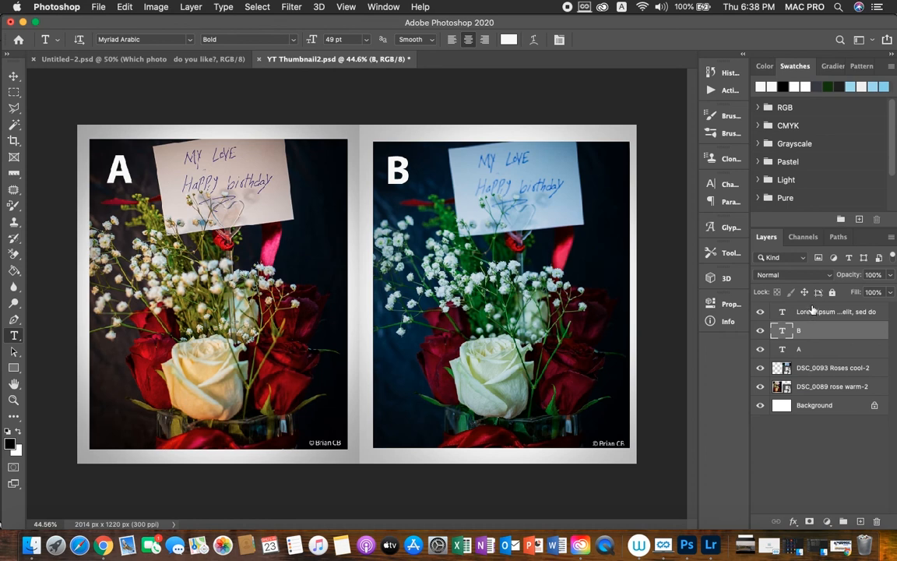
click(814, 311)
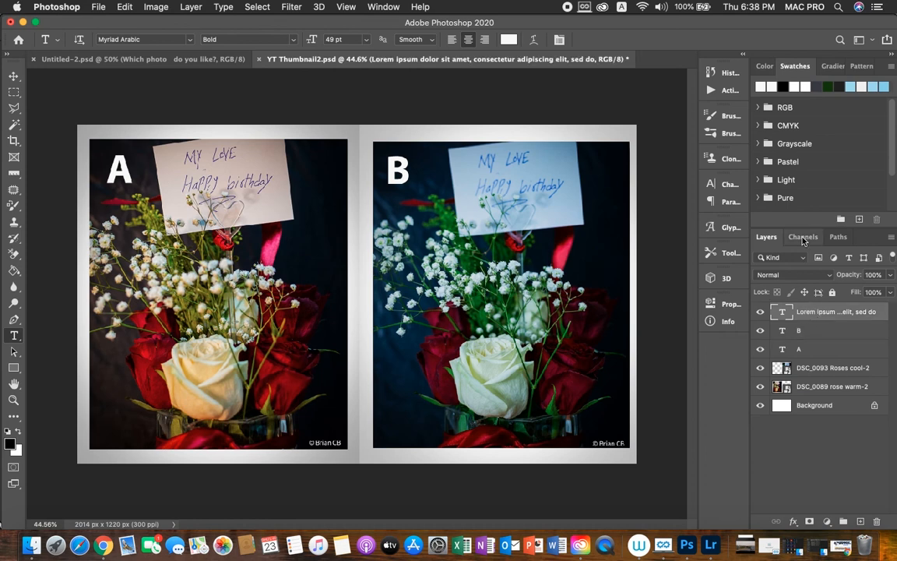
Try duplicating the placeholder text layer and undo the duplication
click(791, 333)
click(806, 314)
key(super+j)
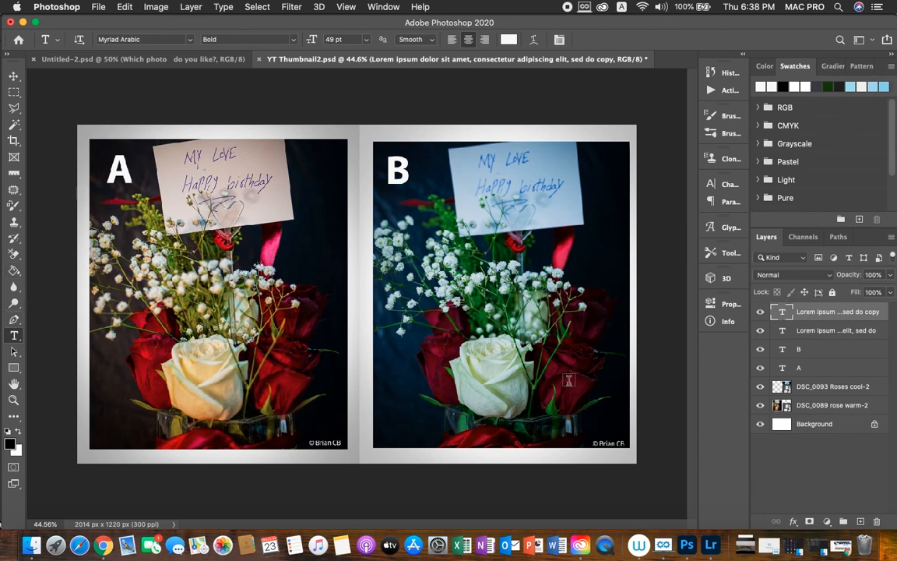
key(super+z)
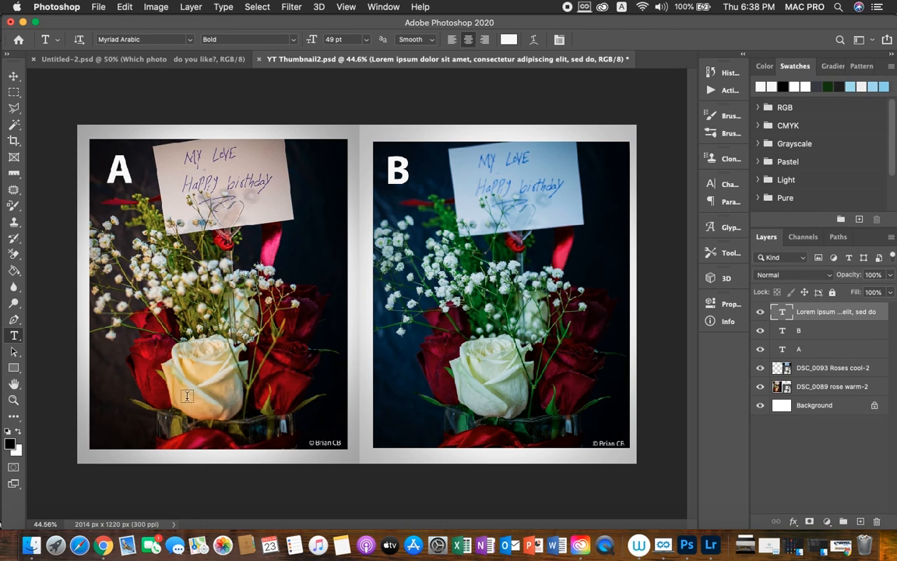
Add the caption "Which photo do you like?" in white bold text over the lower part of the photos as a new text layer
drag(170, 400, 585, 416)
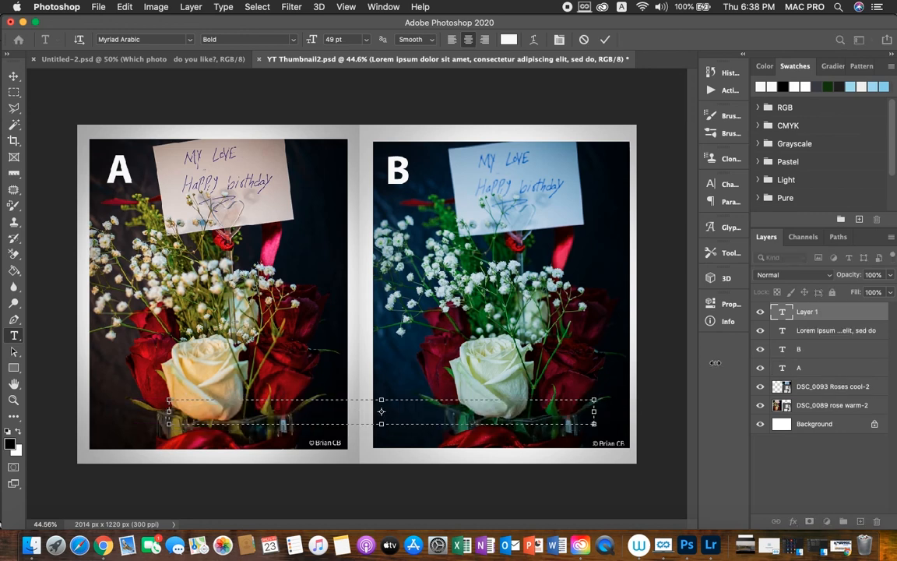
click(807, 333)
click(211, 405)
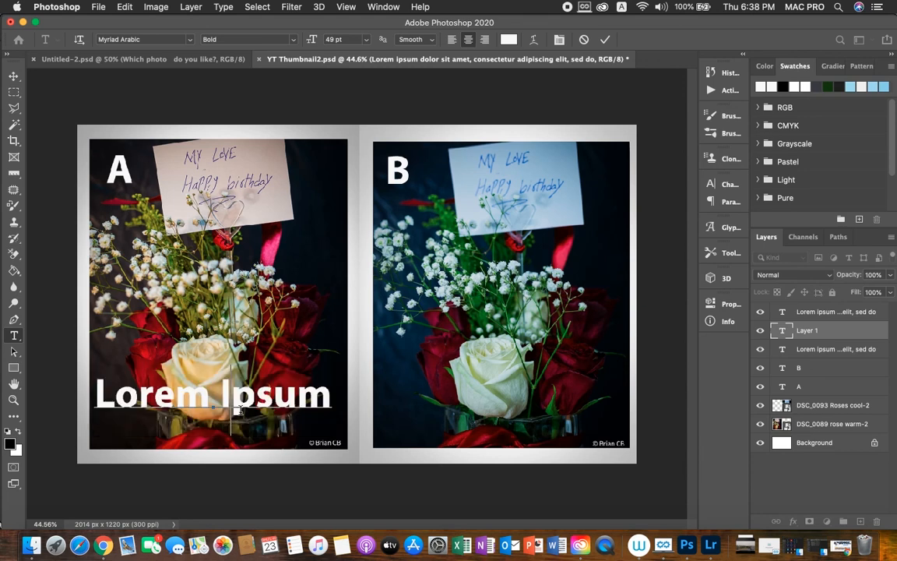
text(Which)
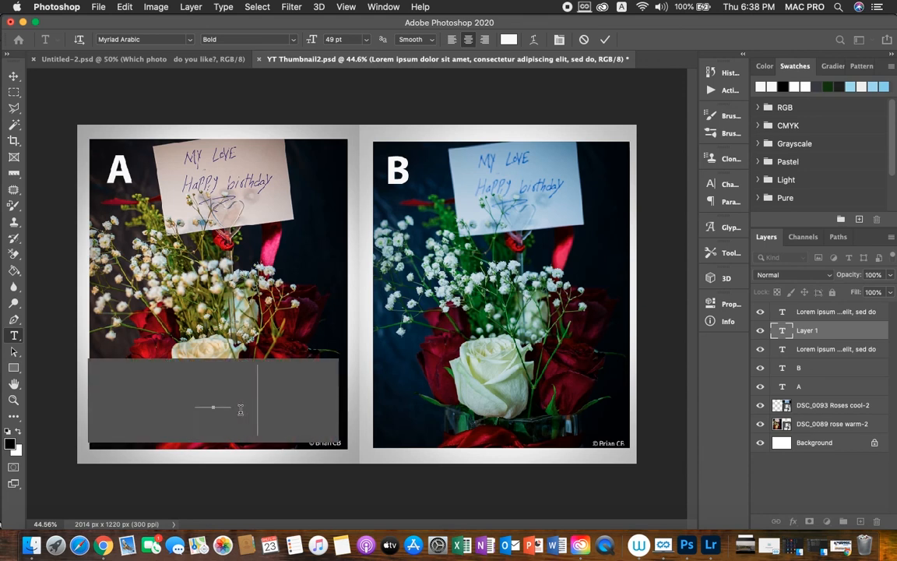
text( photo  do you)
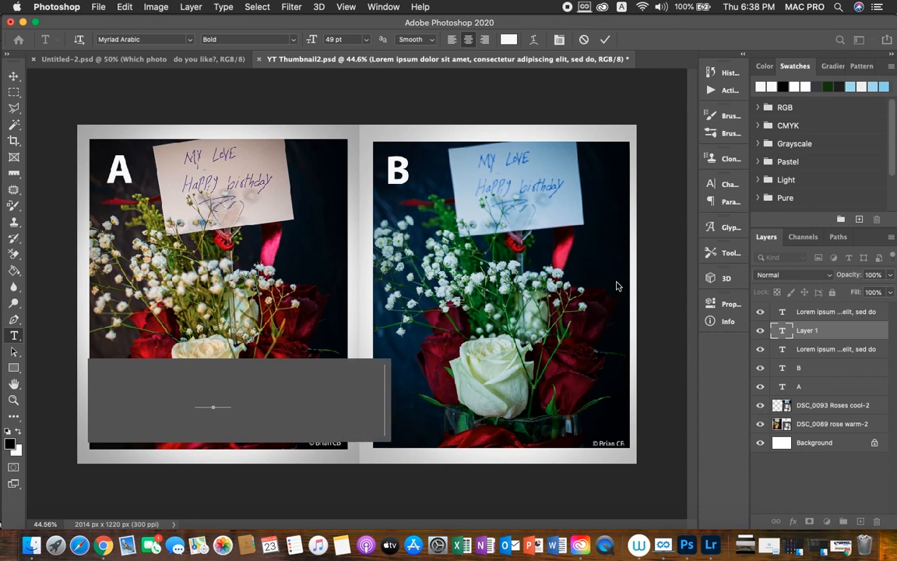
text( lik)
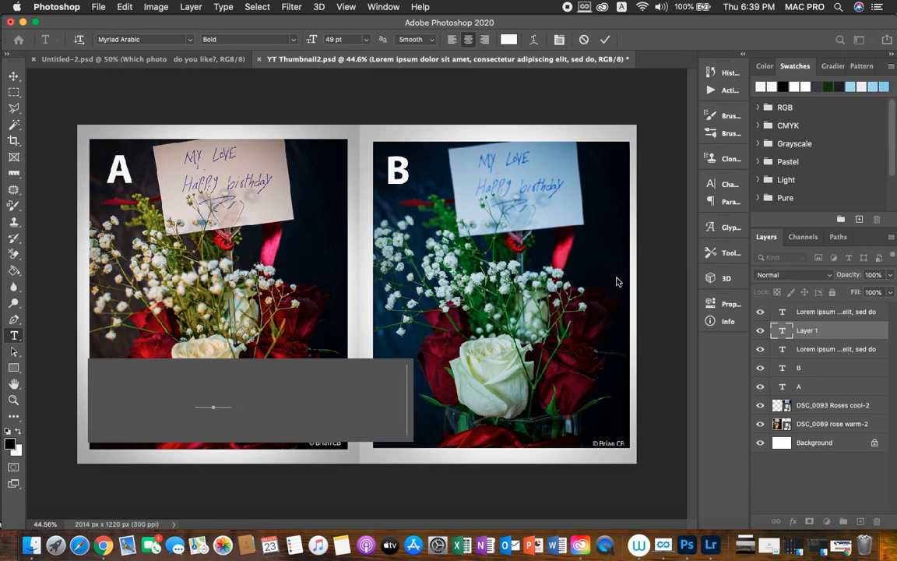
text(e)
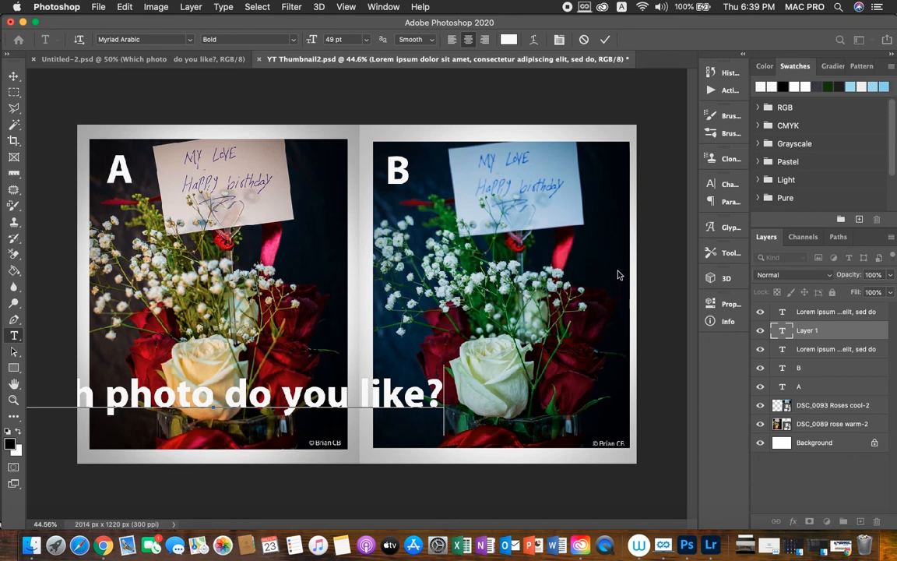
click(604, 40)
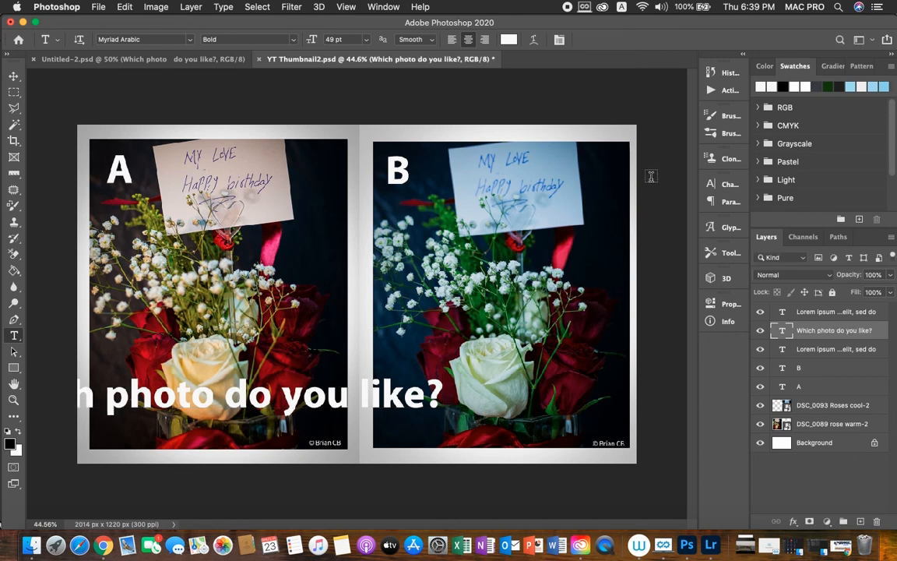
Move the caption sideways until all of it spans the lower part of both photos
click(15, 77)
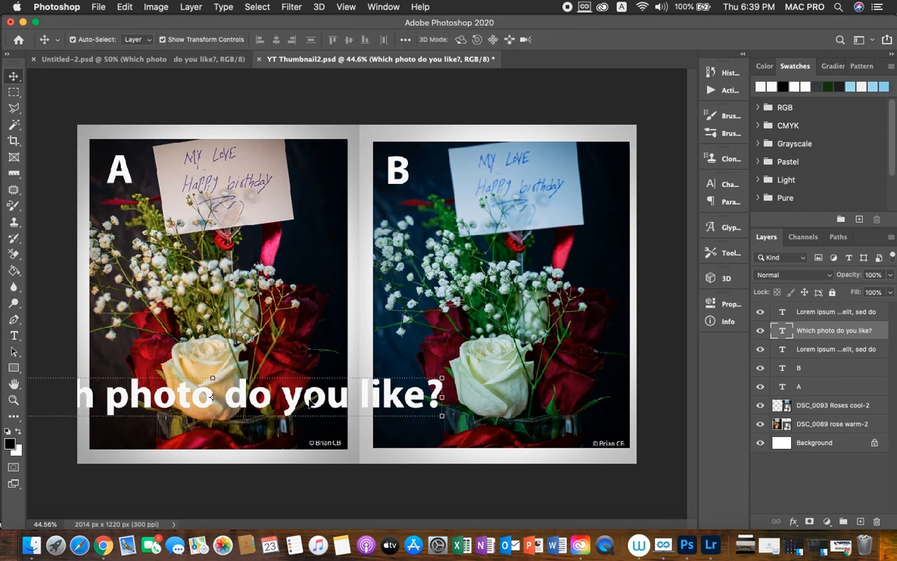
key(Right)
key(Right)
key(Right)
key(Right)
key(Right)
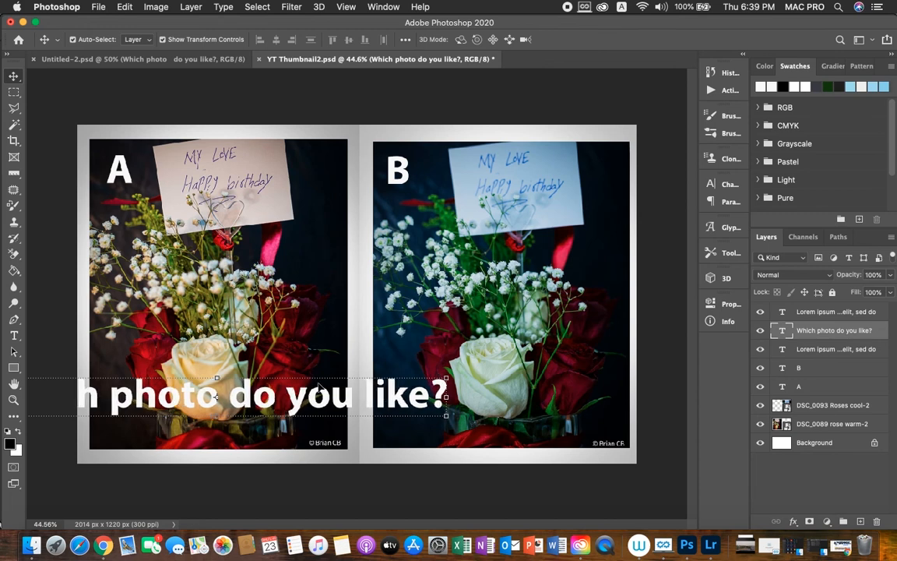
drag(324, 401, 445, 403)
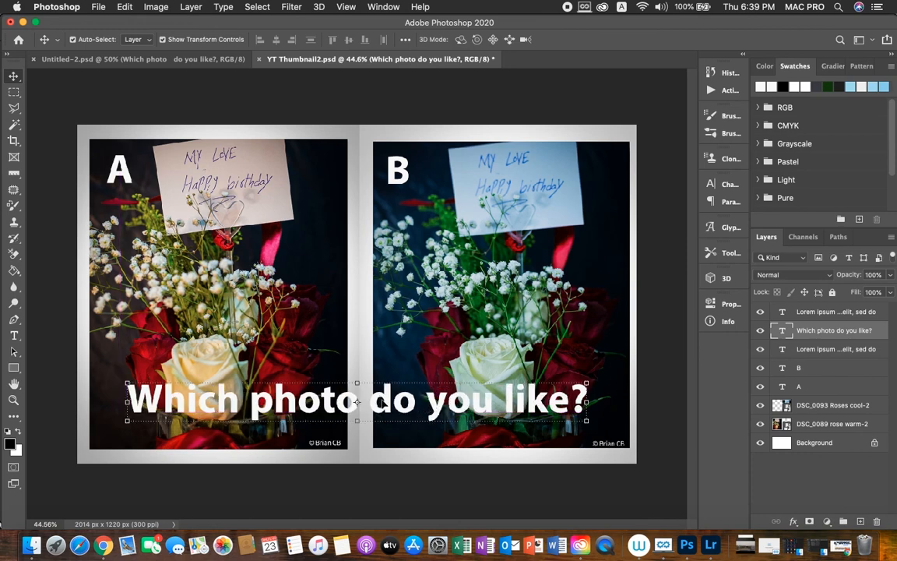
Shift the caption slightly towards the warm photo to balance it around the divider between the two photos
click(14, 335)
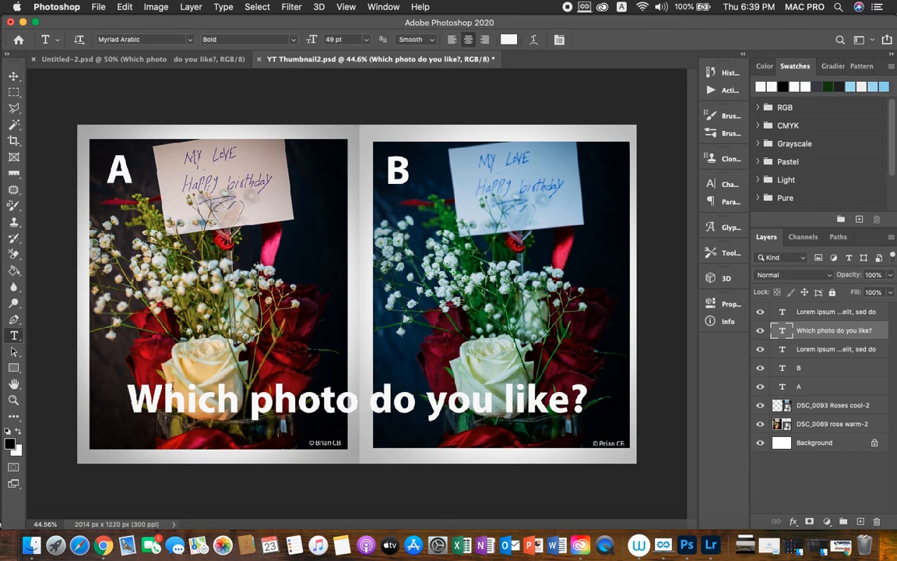
click(14, 76)
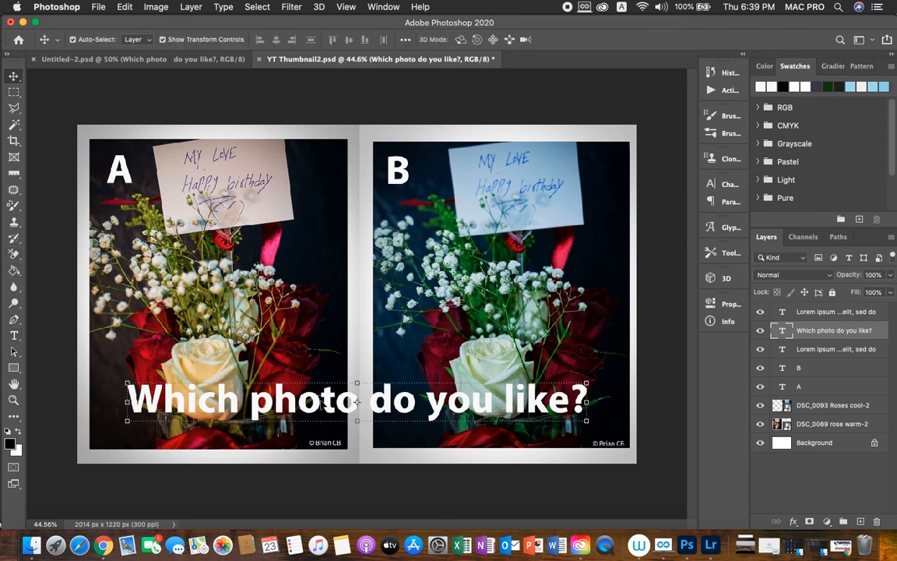
drag(356, 401, 353, 402)
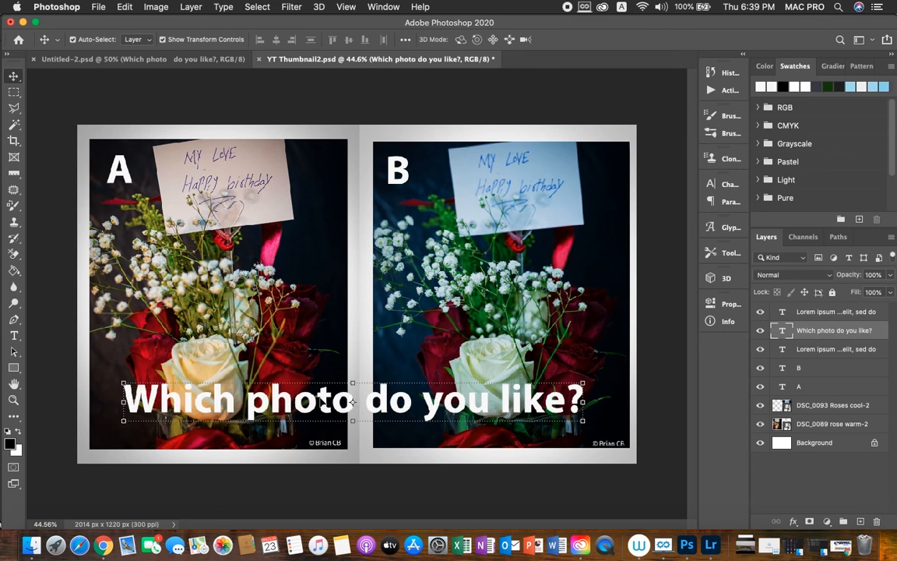
key(shift+Left)
key(shift+Left)
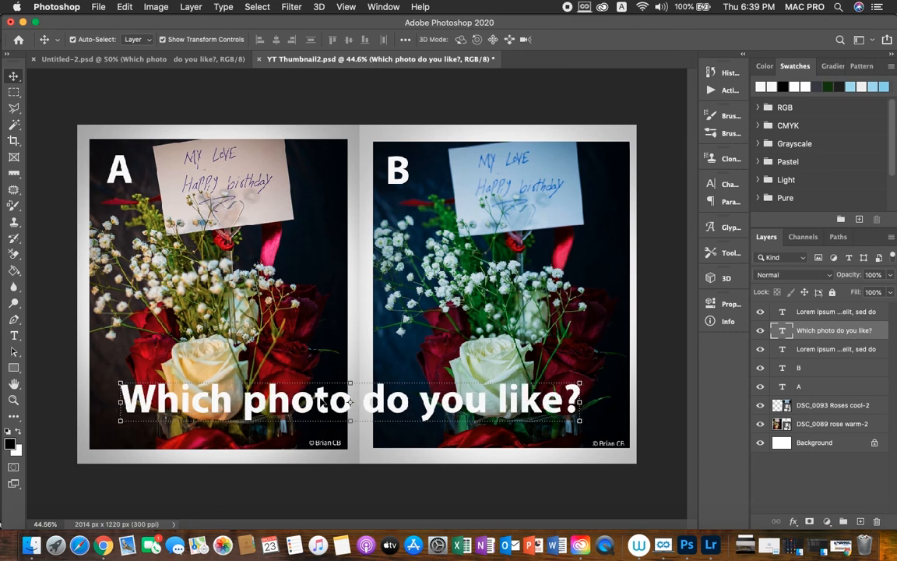
key(shift+Left)
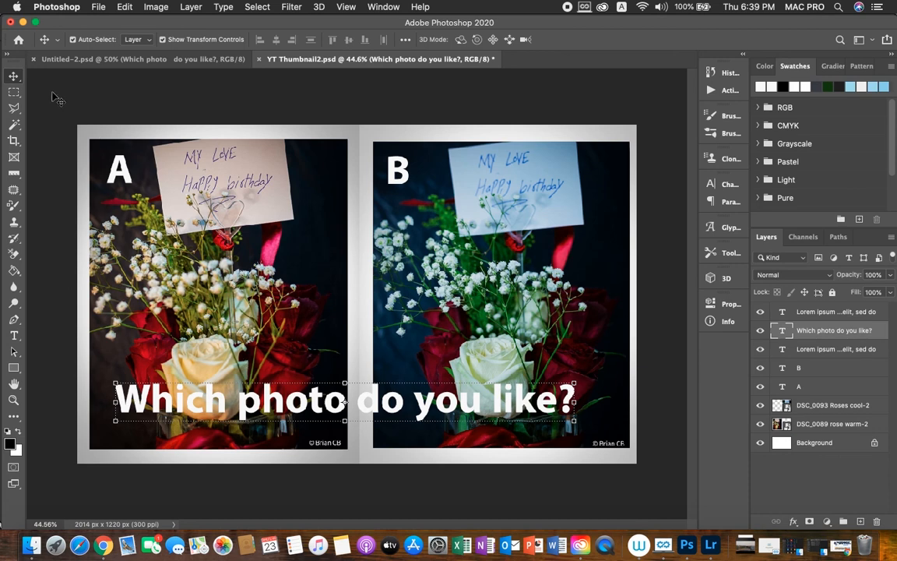
Widen the gap between "photo" and "do" in the caption with extra spaces so the divider falls between the words
click(14, 337)
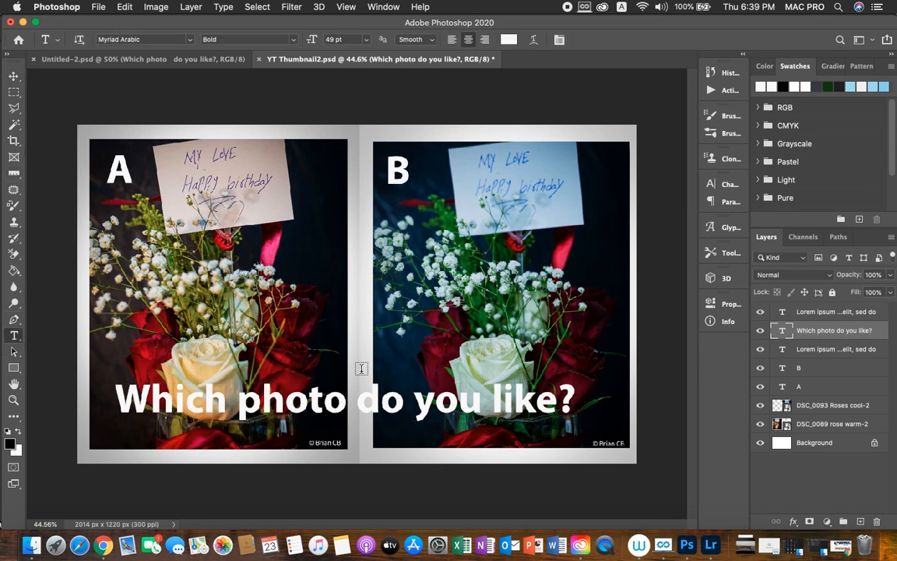
click(360, 401)
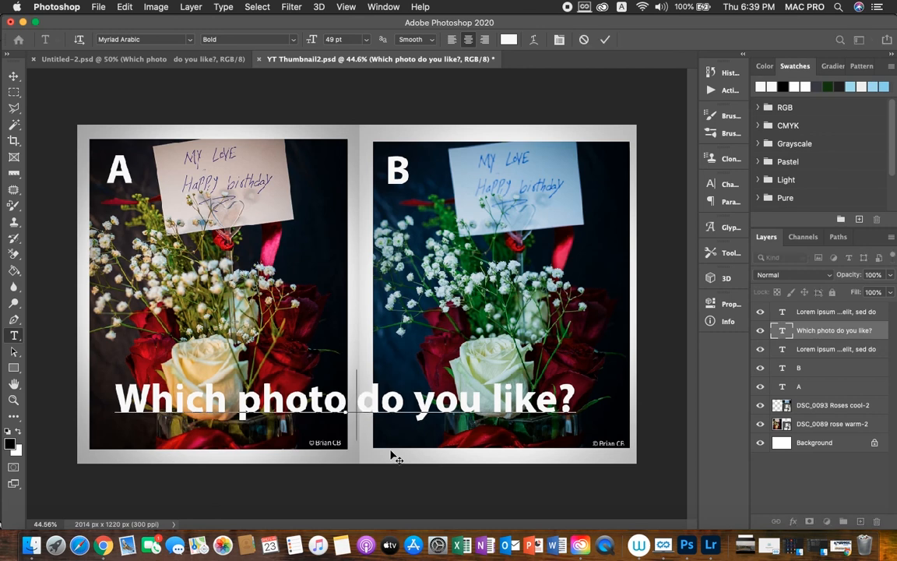
key(shift+Left)
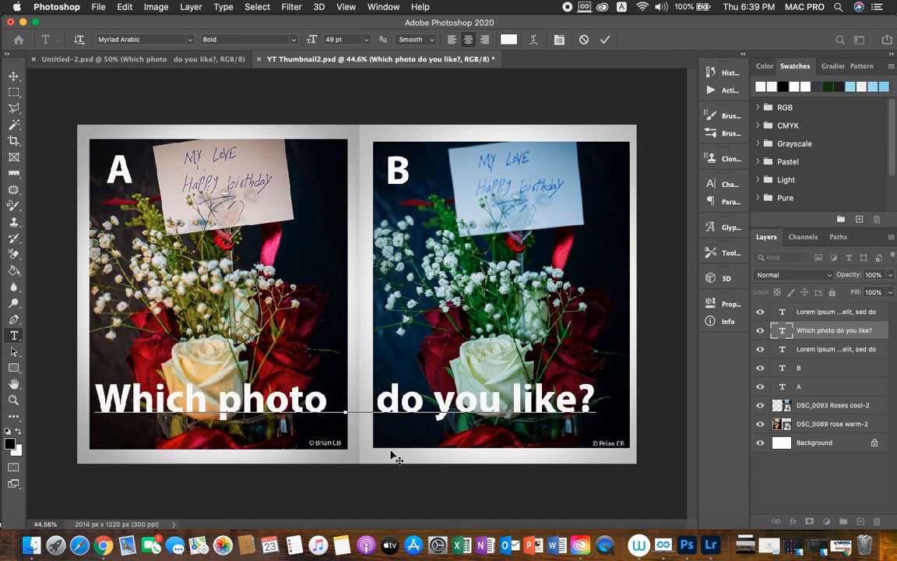
key(BackSpace)
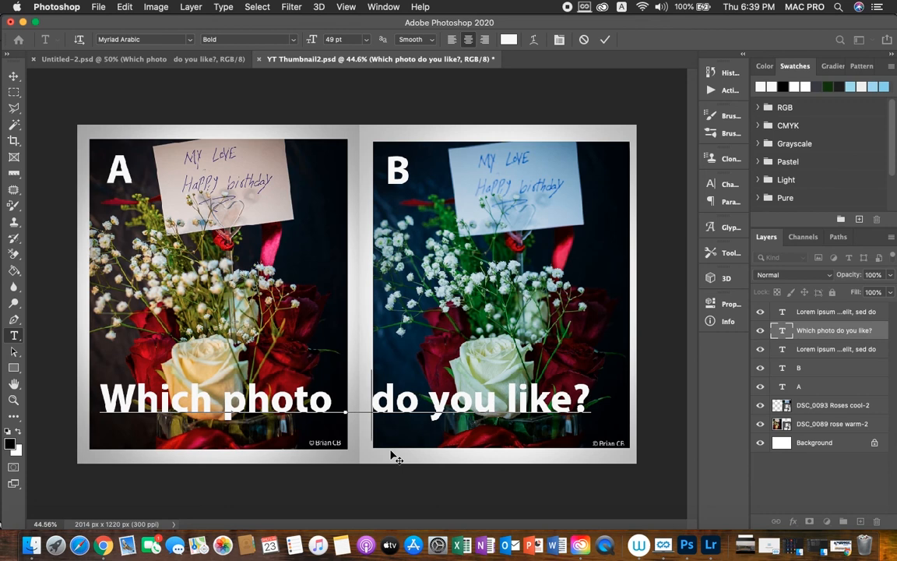
key(BackSpace)
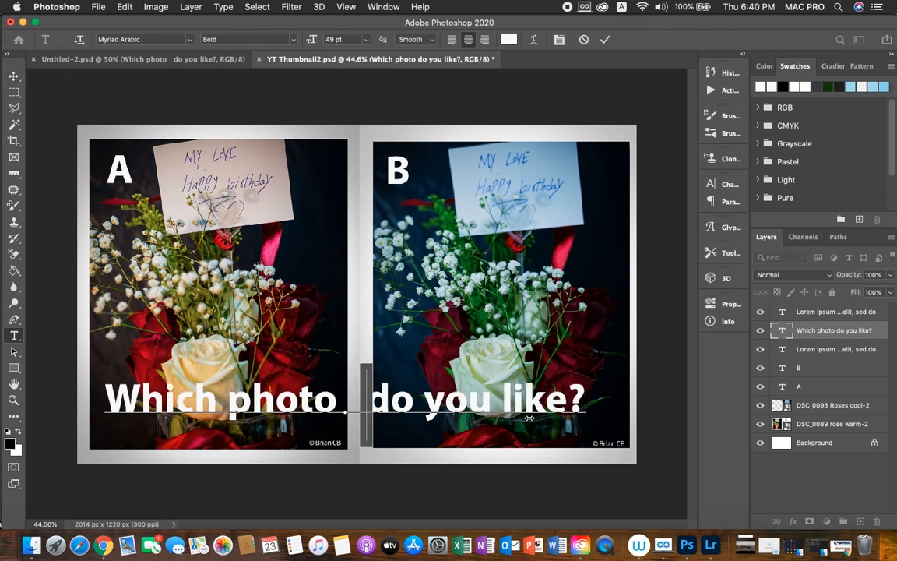
Nudge the caption towards the cool photo until "Which photo" sits on the warm photo and "do you like?" on the cool one
click(13, 76)
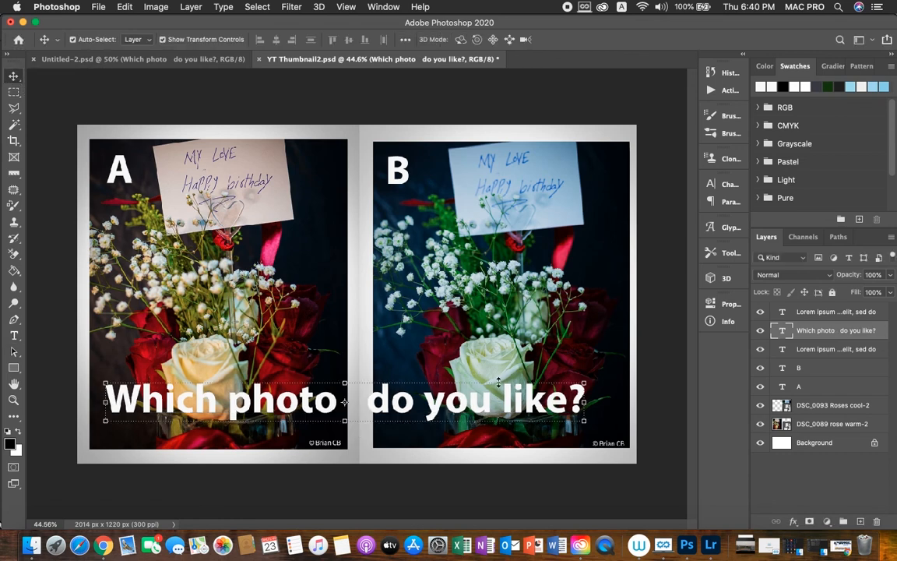
key(Right)
key(Right)
key(Right)
key(Right)
key(Right)
key(Right)
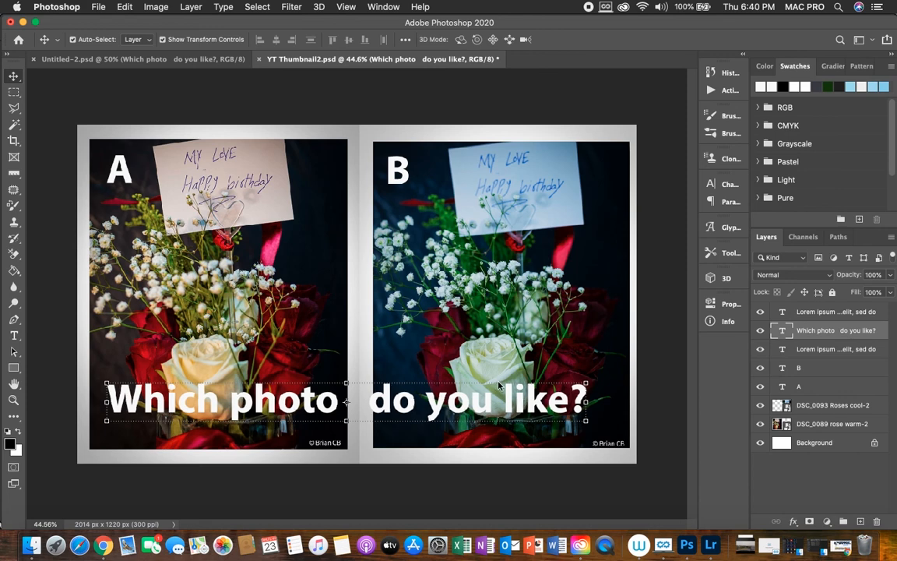
key(Right)
key(Right)
key(Right)
key(Right)
key(Right)
key(Right)
key(Right)
key(Right)
key(Right)
key(Right)
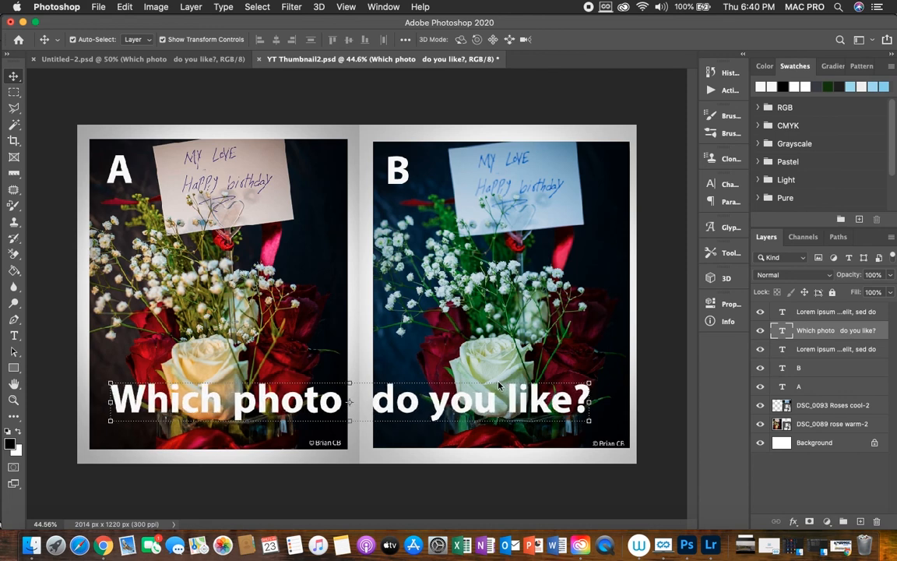
key(Right)
key(Right)
key(Right)
key(Right)
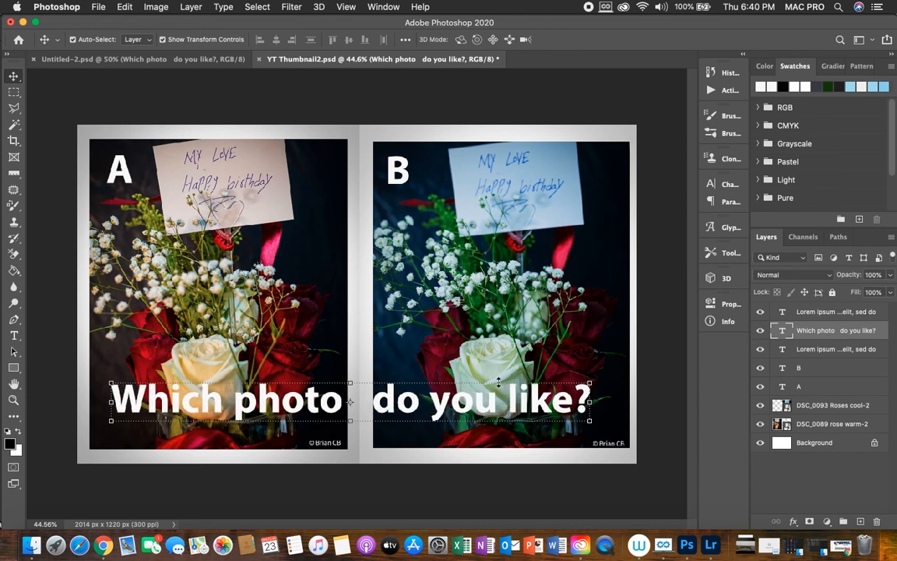
key(Right)
key(Right)
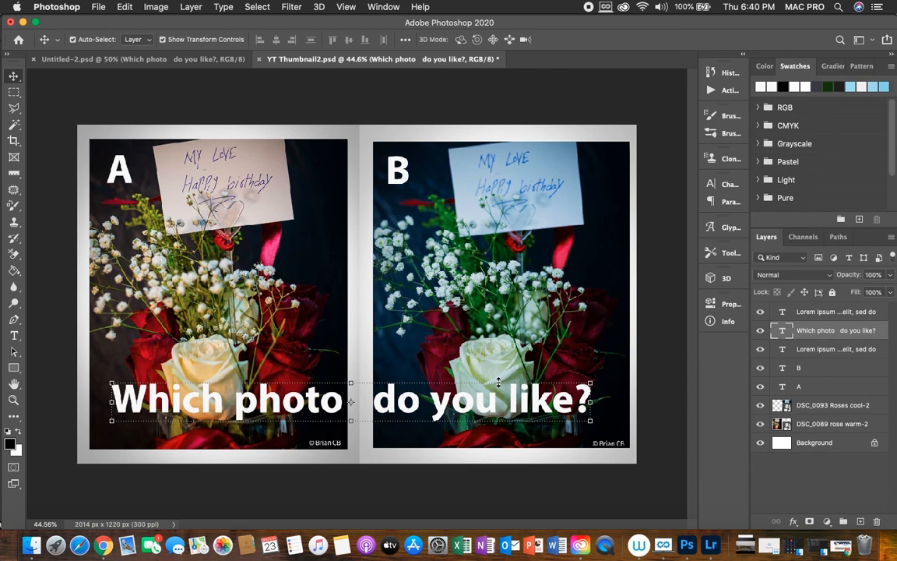
key(Right)
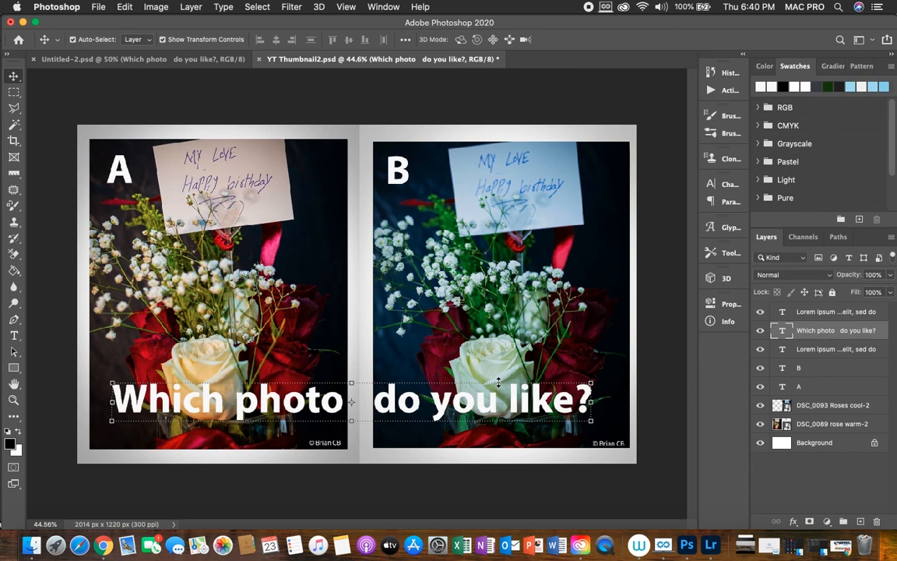
key(Right)
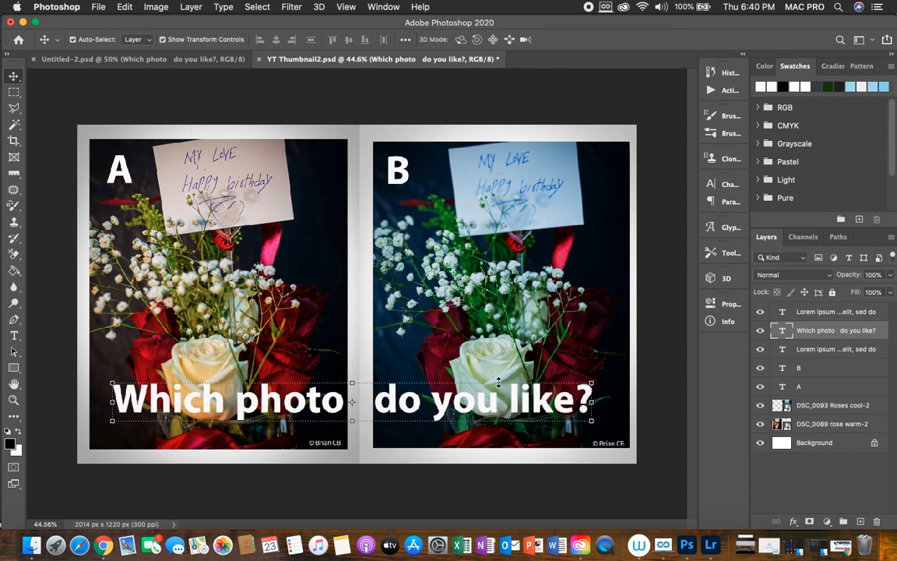
key(Right)
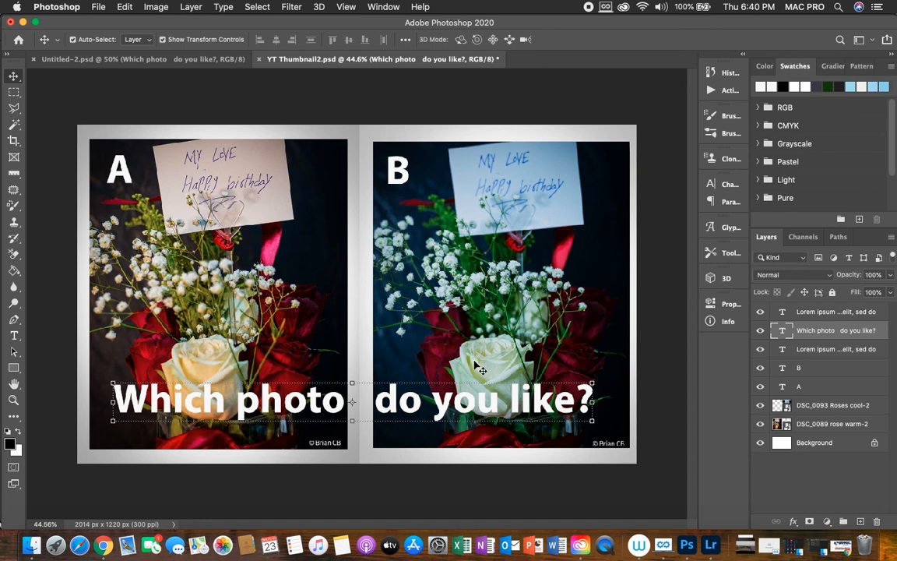
Nudge the caption slightly upwards over the roses and save the document
key(Up)
key(Up)
key(Up)
key(Up)
key(Up)
key(Up)
key(Up)
key(Up)
key(Up)
key(Up)
key(Up)
key(Up)
key(Up)
key(Up)
key(Up)
key(Up)
key(Up)
key(Up)
key(Up)
key(Up)
key(Up)
key(Up)
key(Up)
key(Up)
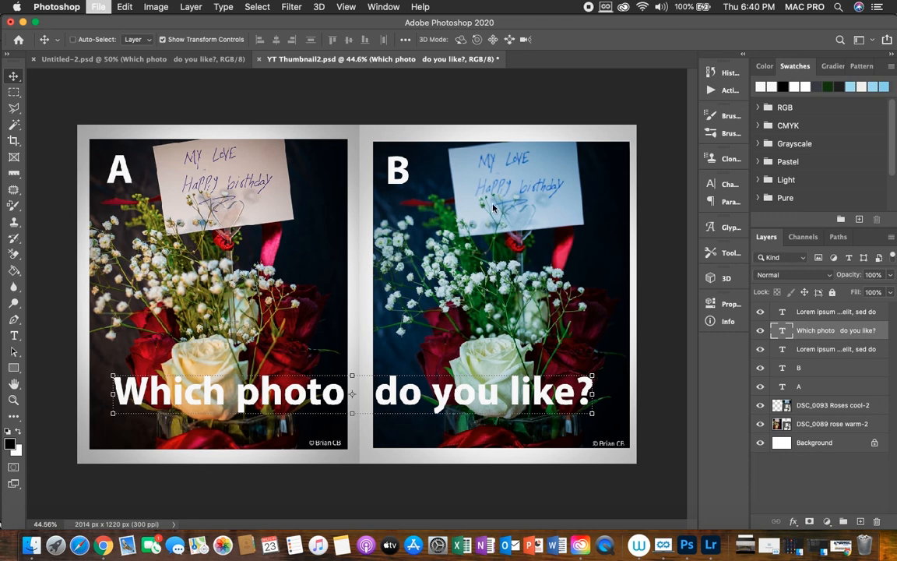
key(super+s)
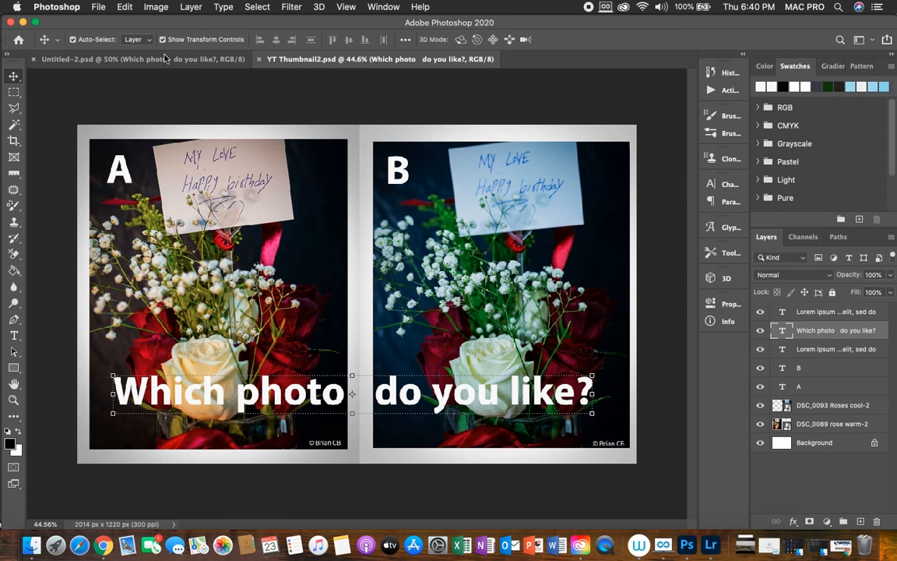
Export the comparison as "YT Thumbnail2.jpg" at 100% quality with the color profile embedded into the Flower Editing folder, and save the document
click(99, 7)
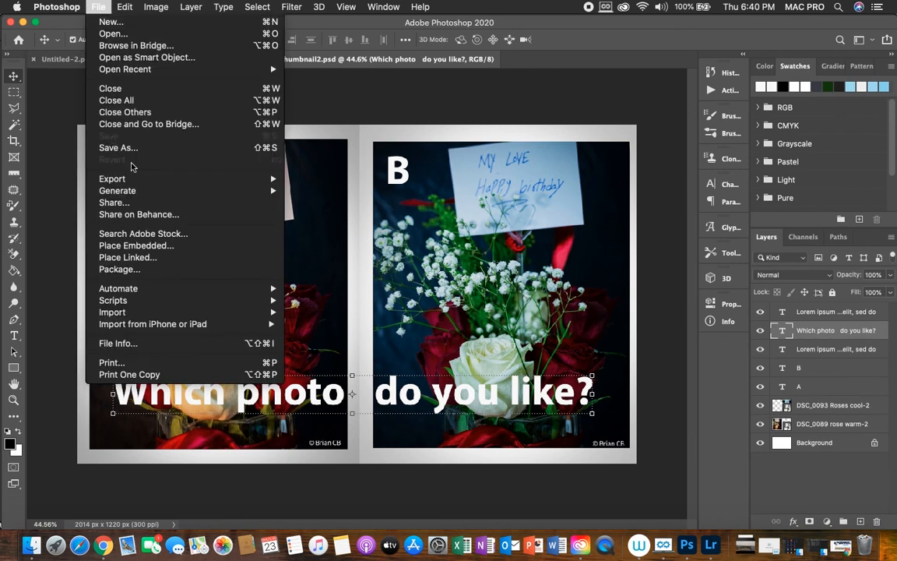
mouse_move(131, 182)
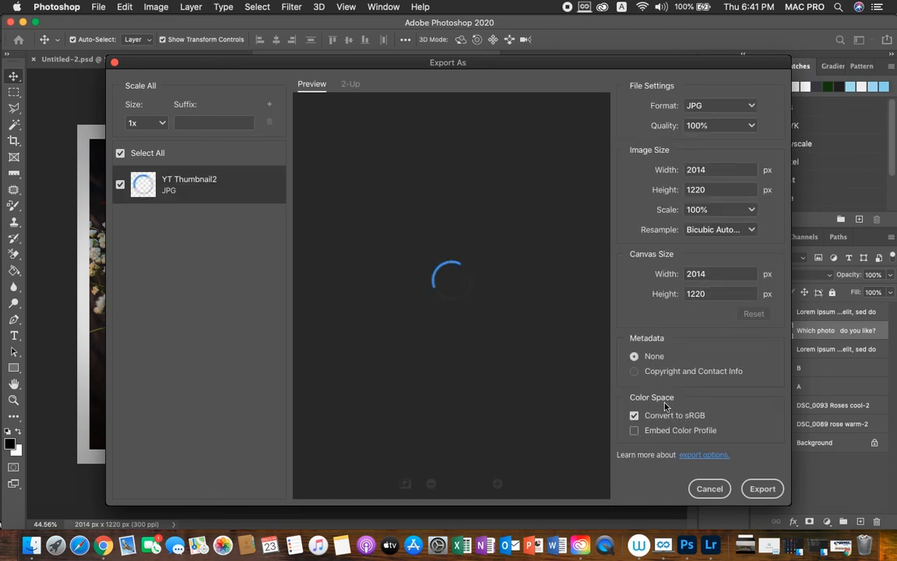
click(671, 433)
click(765, 489)
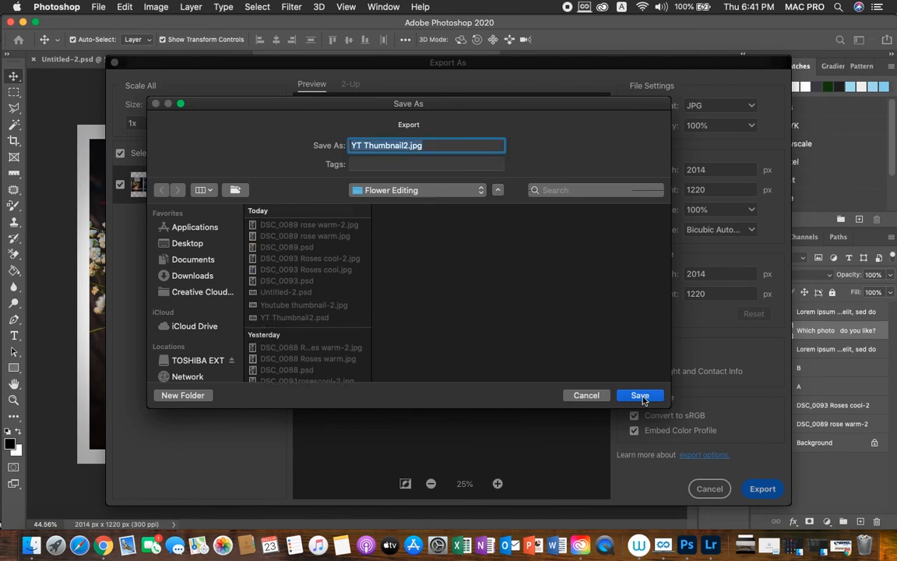
key(Escape)
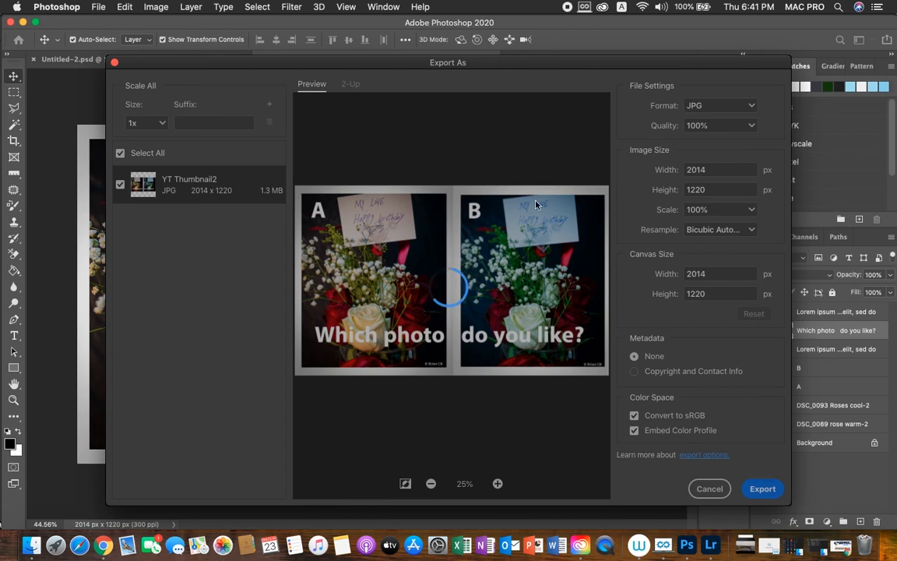
key(Escape)
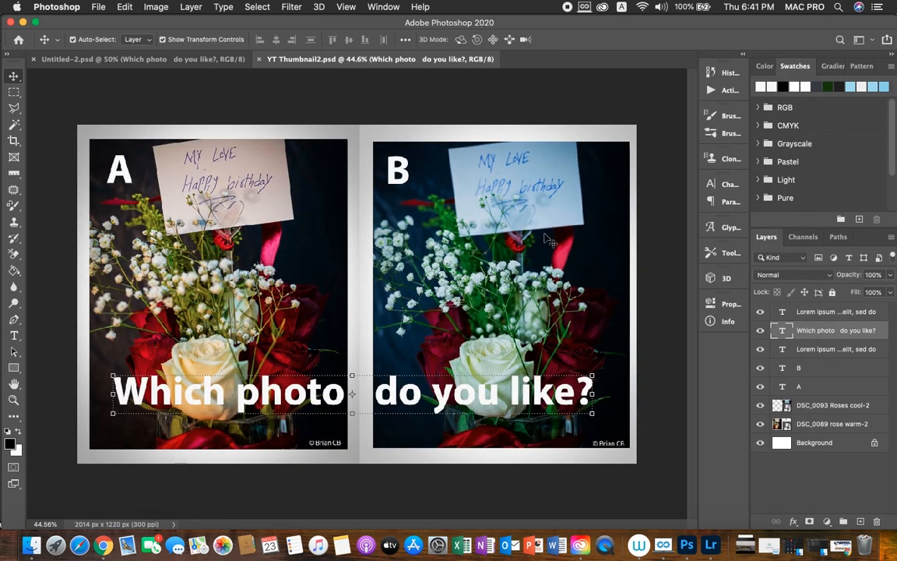
key(super+s)
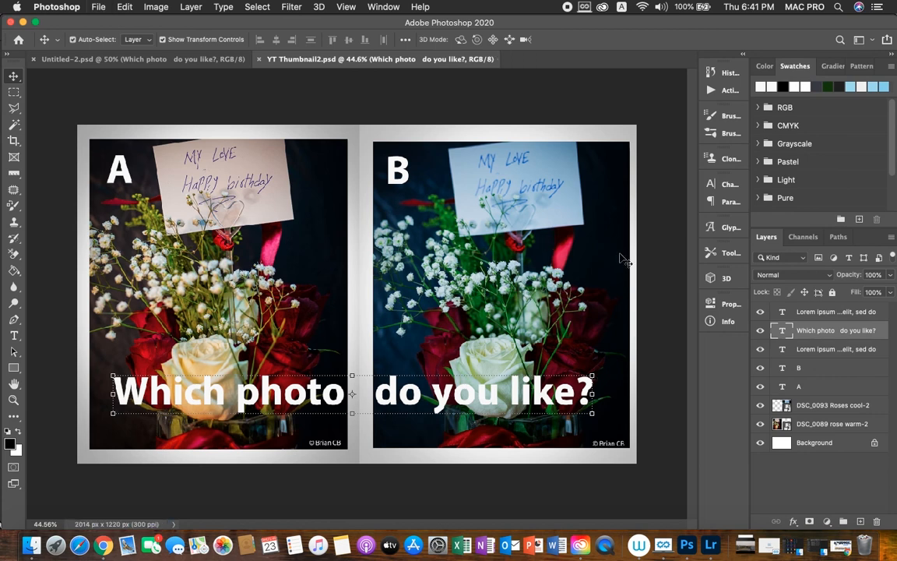